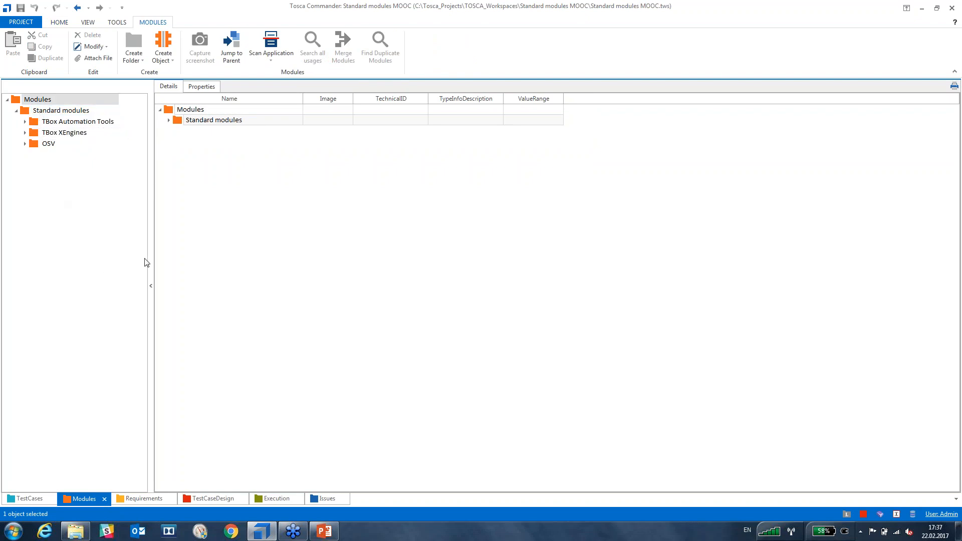
Open the Demowebshop Example test case from the TestCases section to list its steps.
left_click(417, 278)
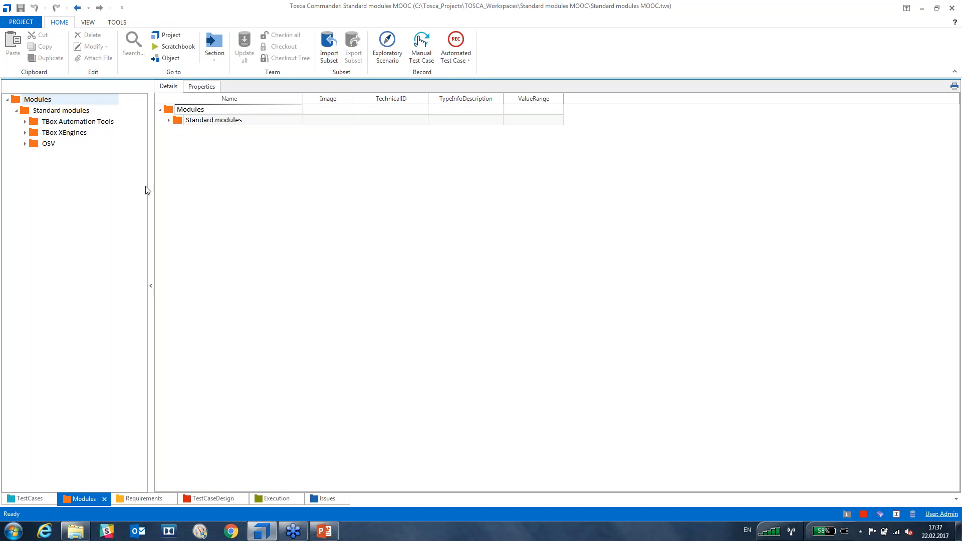
left_click(29, 498)
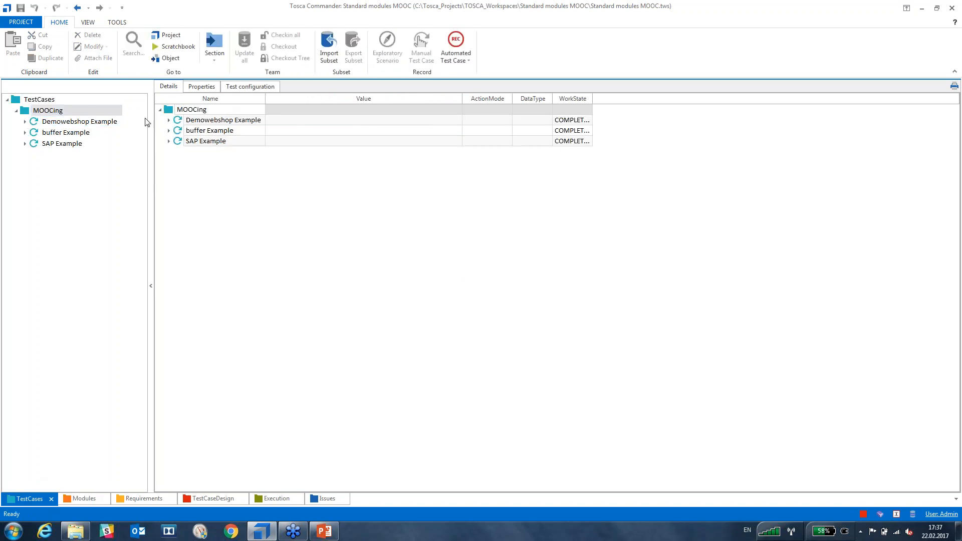
left_click(176, 123)
double_click(176, 125)
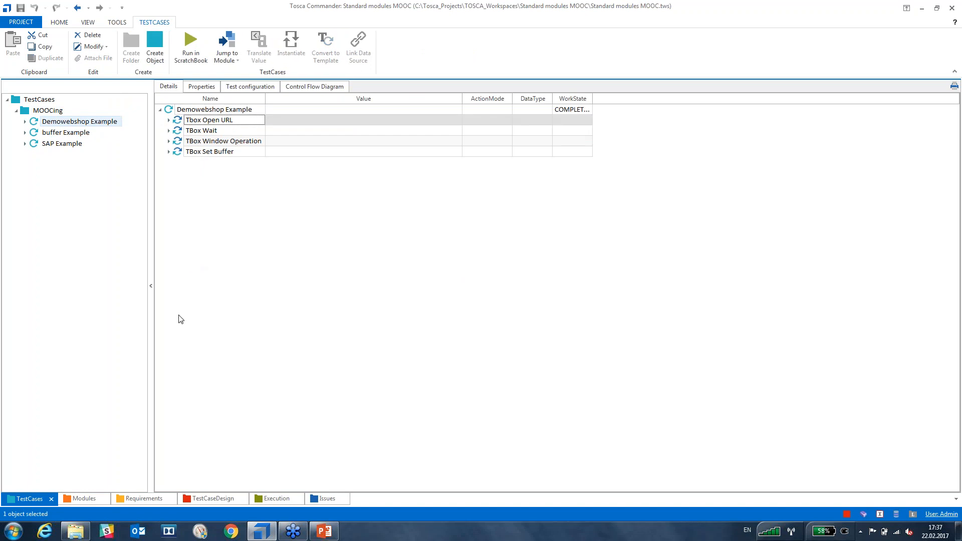
Back in Modules, expand TBox XEngines, open the Html folder and select OpenUrl.
left_click(88, 499)
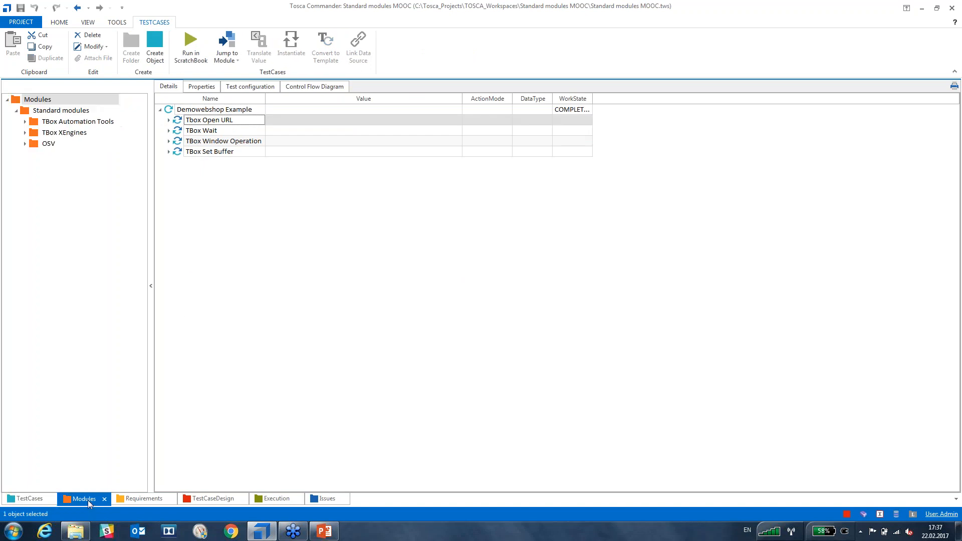
left_click(25, 134)
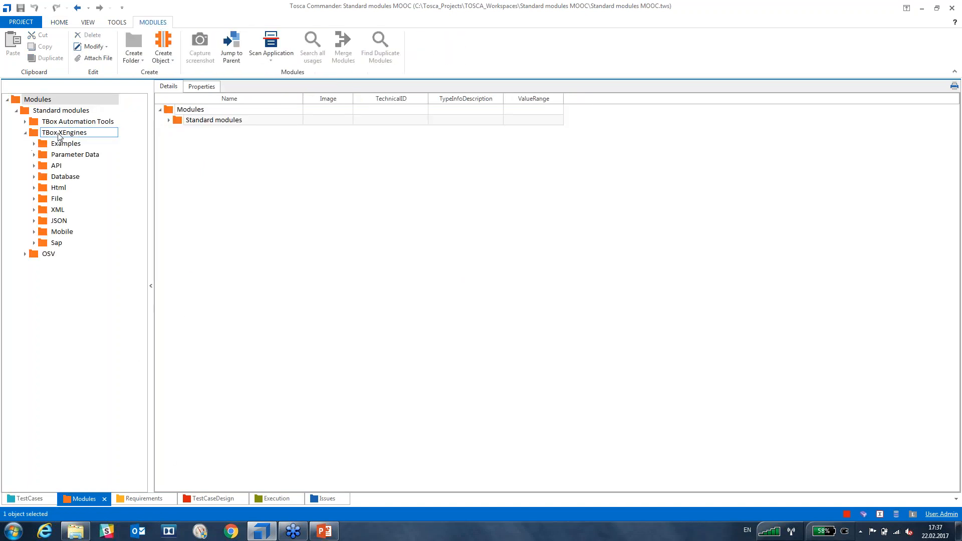
left_click(42, 189)
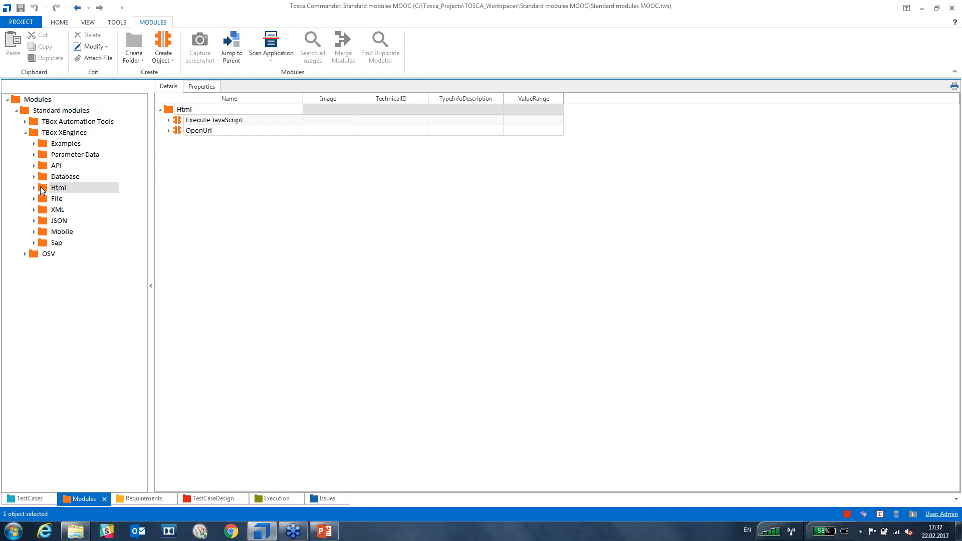
left_click(187, 130)
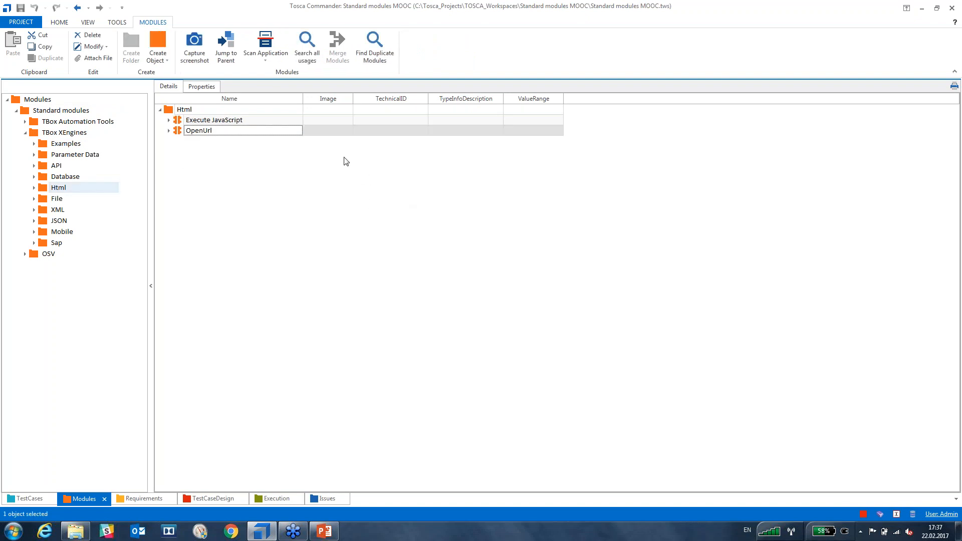
Open OpenUrl and add the Description column between Name and Image via Column Chooser.
double_click(178, 131)
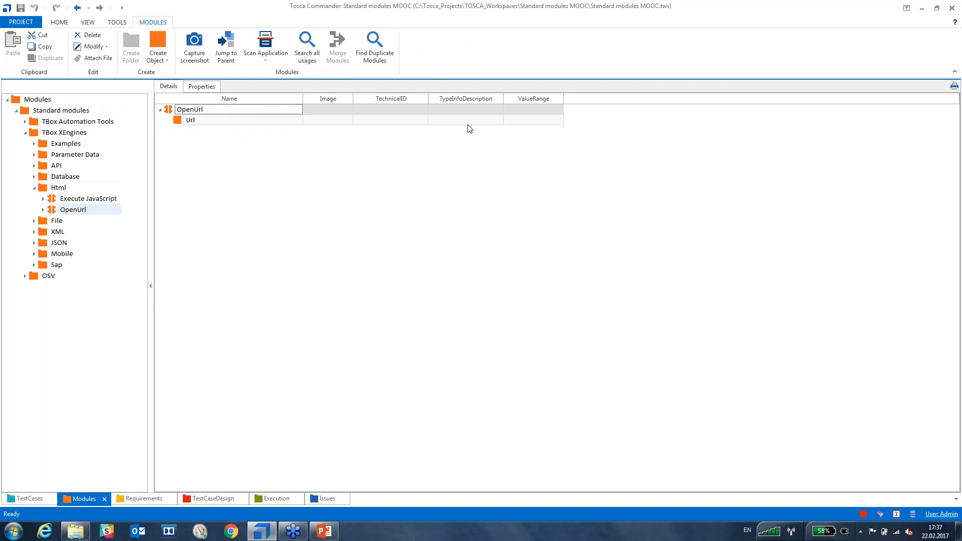
right_click(598, 104)
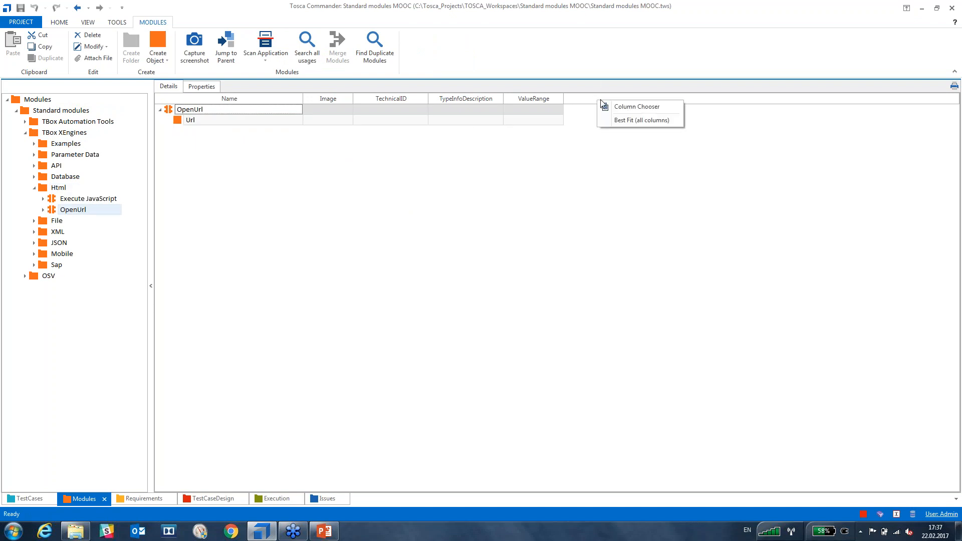
left_click(636, 107)
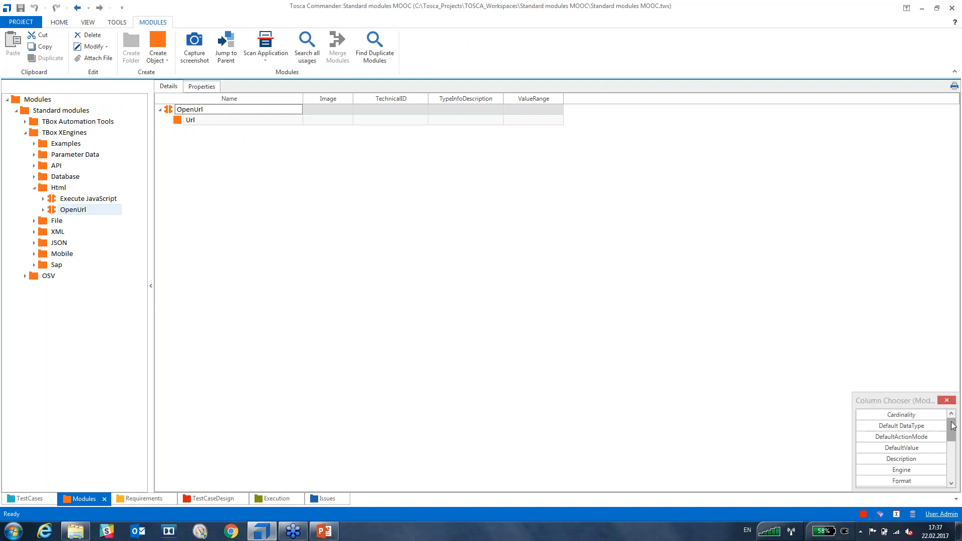
left_click(906, 36)
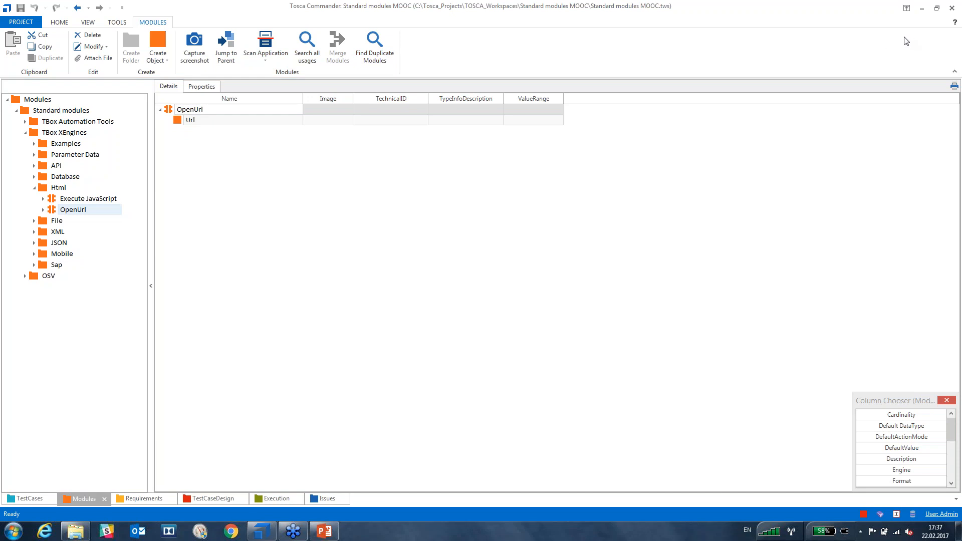
left_click(903, 458)
left_click_drag(866, 437, 304, 107)
left_click(486, 326)
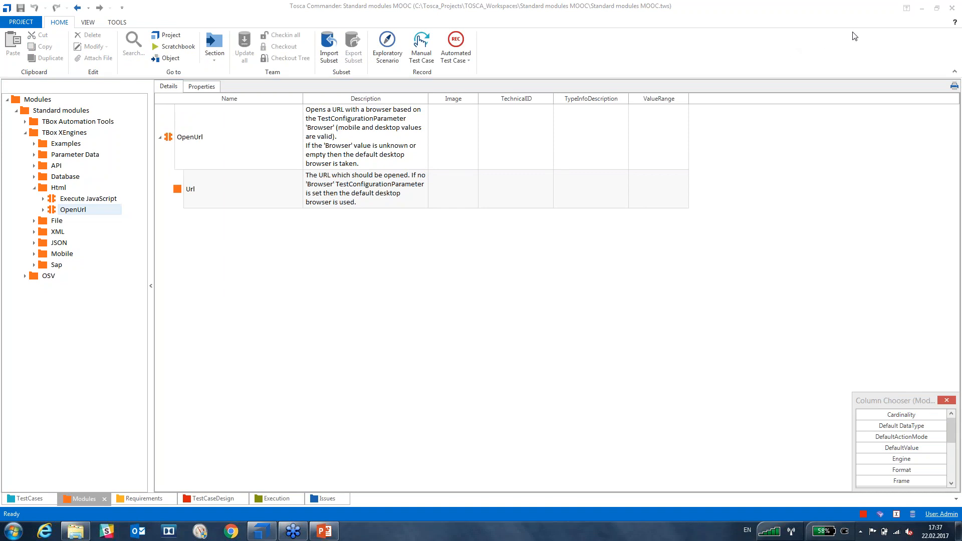
Close the Column Chooser, keeping the Description column in the OpenUrl grid.
left_click(943, 402)
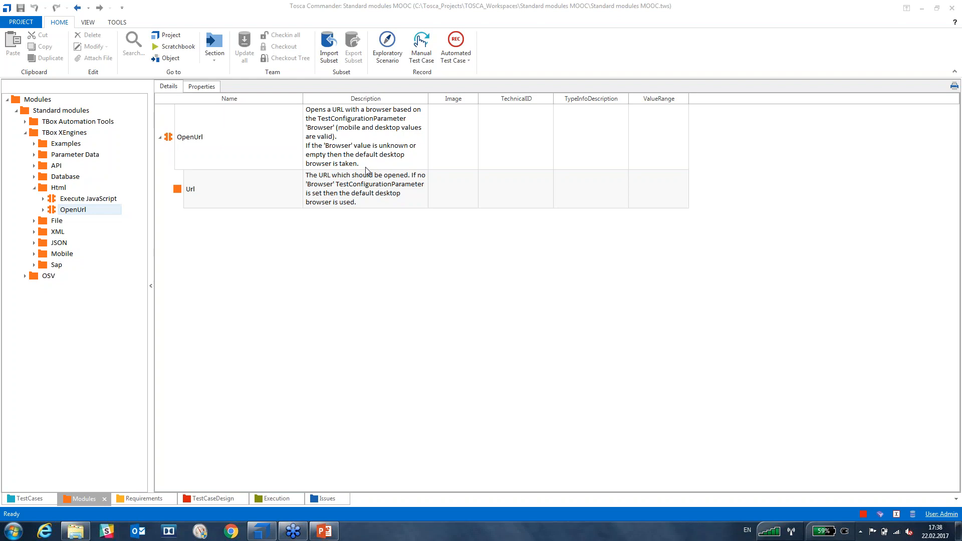
Return to Demowebshop Example, expand Tbox Open URL and begin editing its empty Url value.
left_click(34, 188)
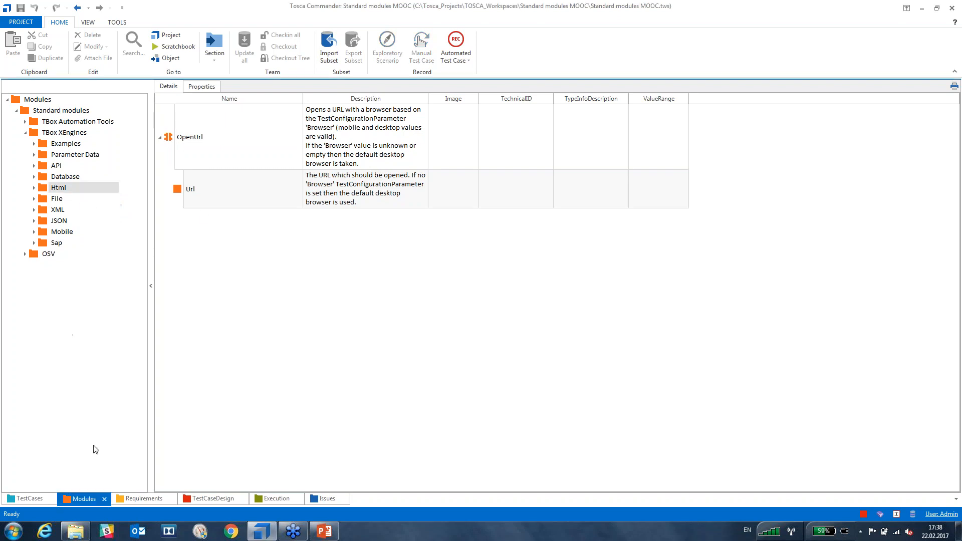
left_click(26, 498)
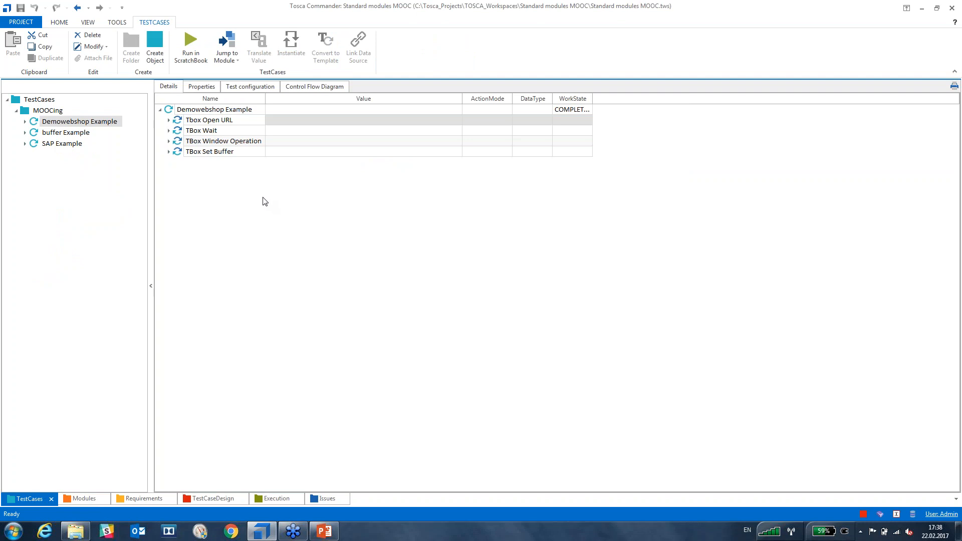
left_click(180, 124)
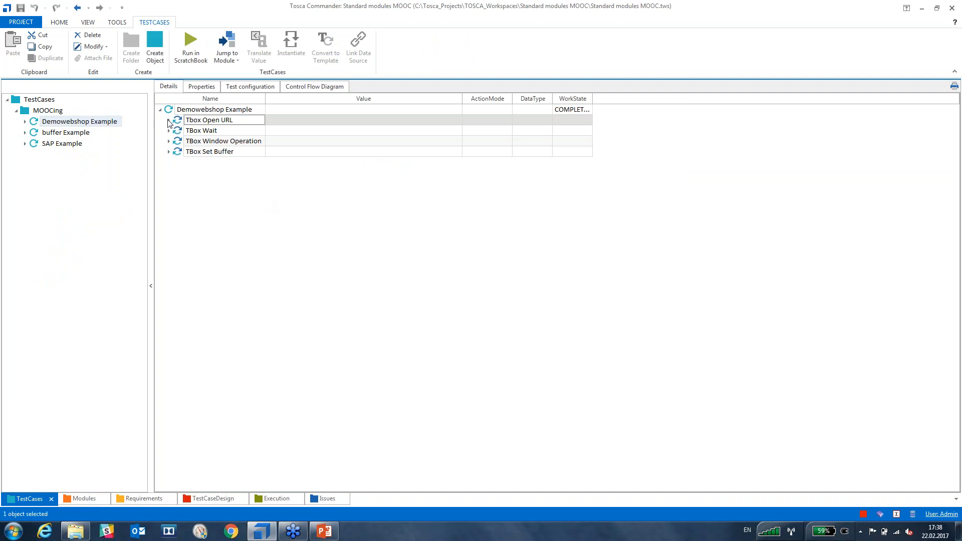
left_click(168, 120)
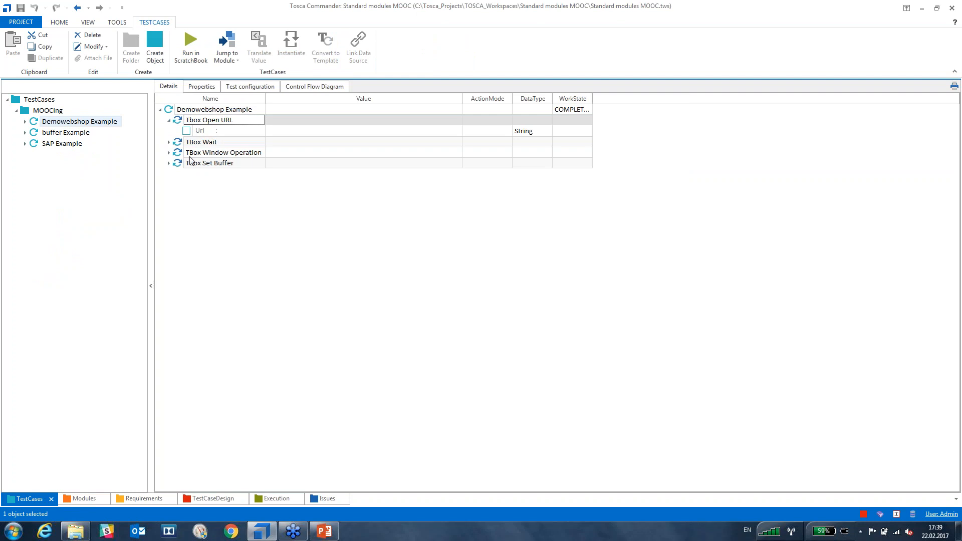
left_click(202, 133)
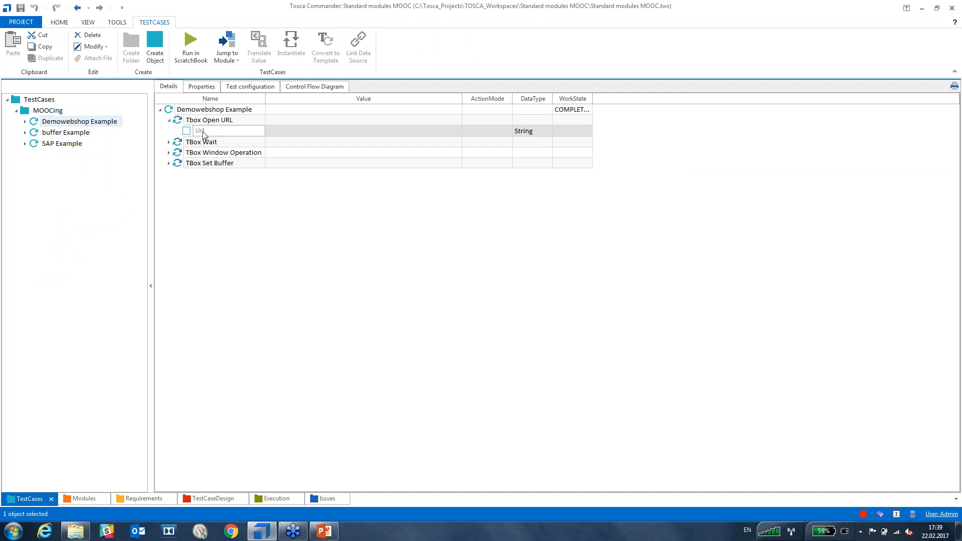
left_click(283, 131)
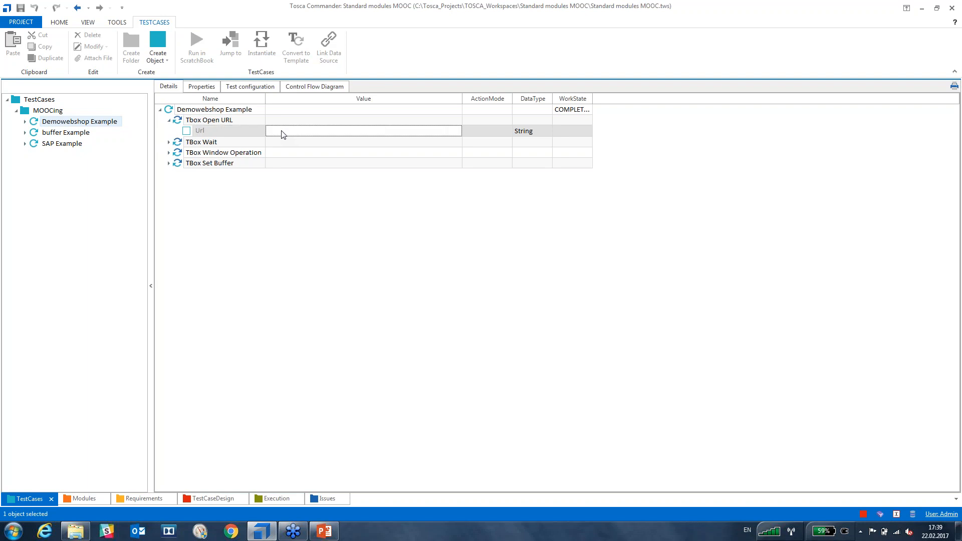
type("http")
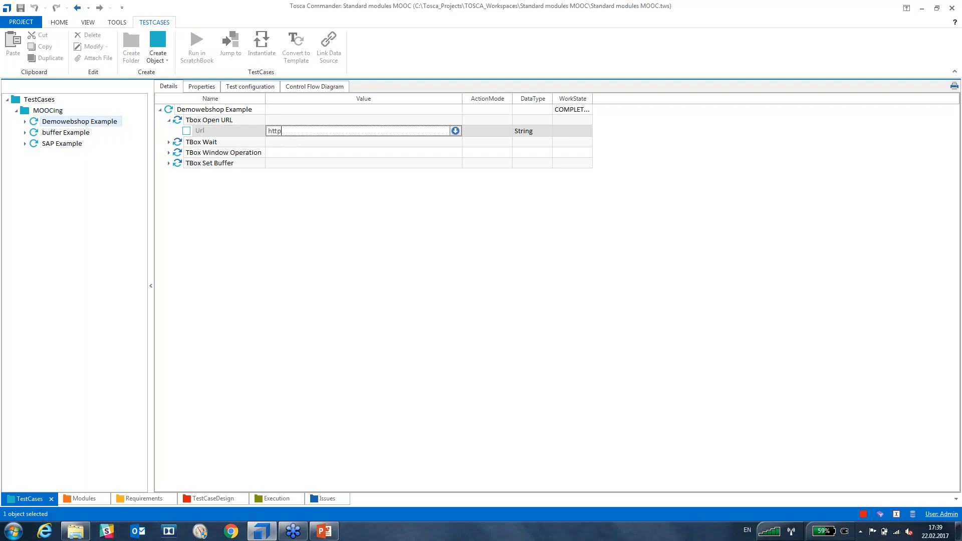
type("://demowebshop.tricent")
key("BackSpace")
type("is.com")
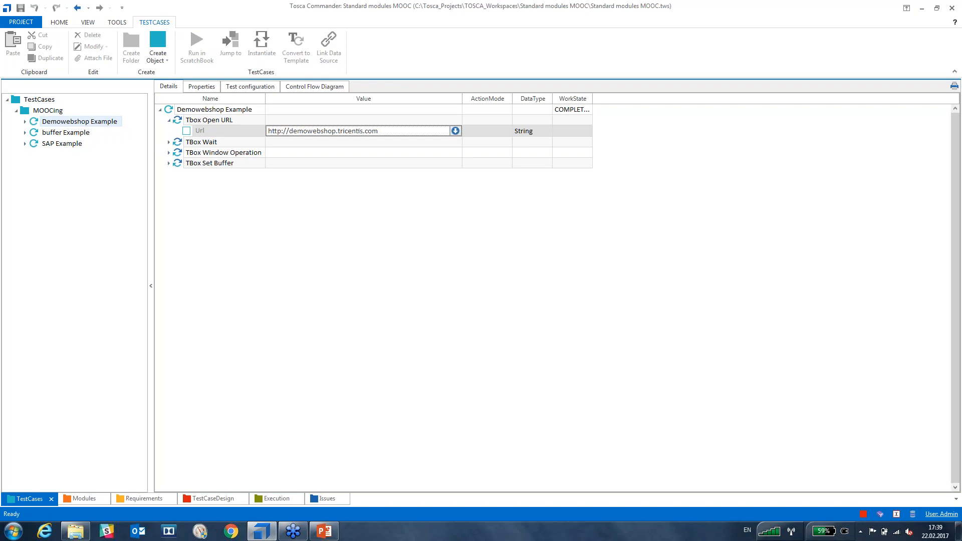
key("Return")
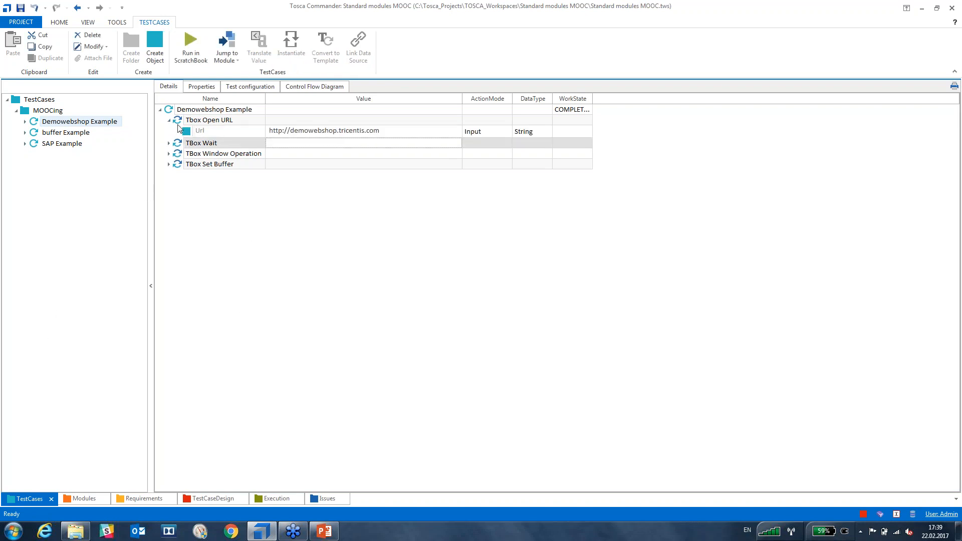
left_click(177, 111)
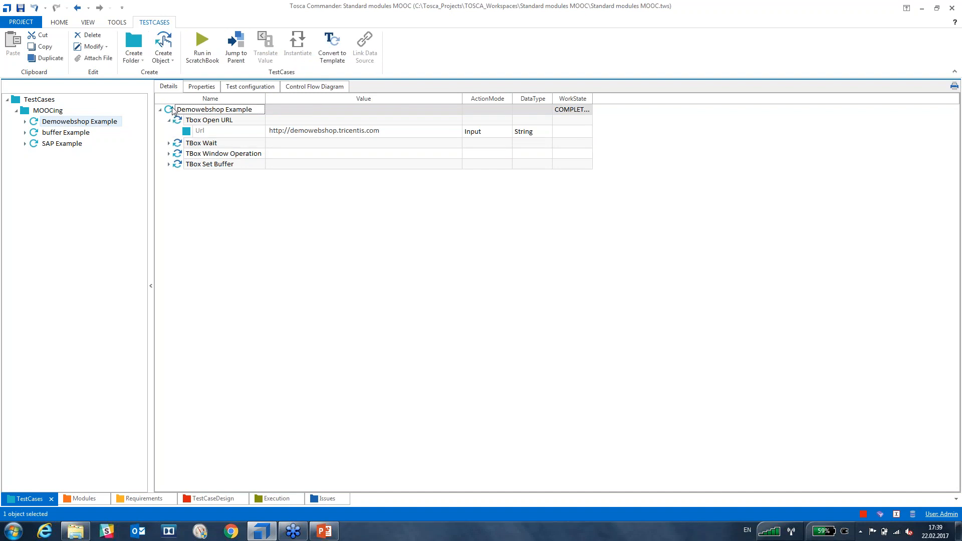
left_click(230, 87)
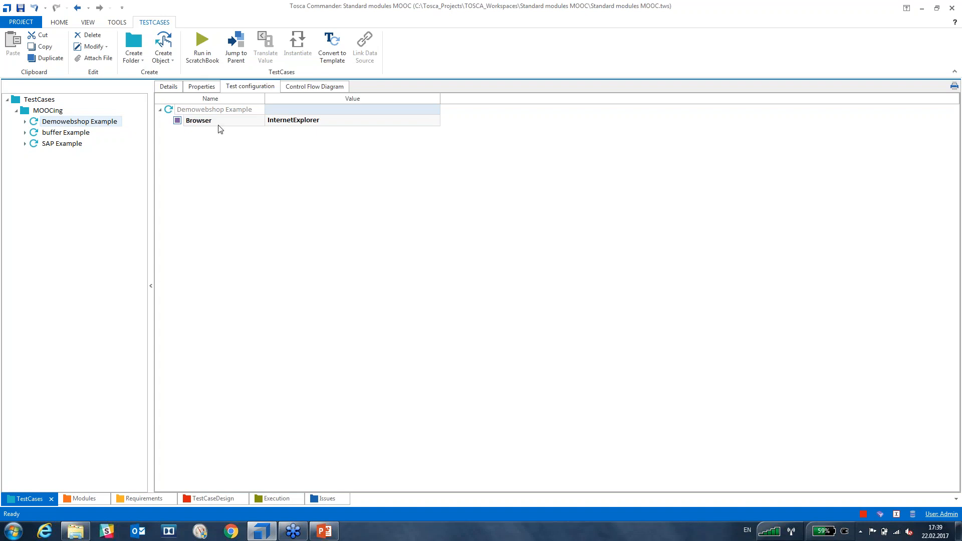
Run the Tbox Open URL step in ScratchBook to open Demo Web Shop, then close ScratchBook.
left_click(168, 86)
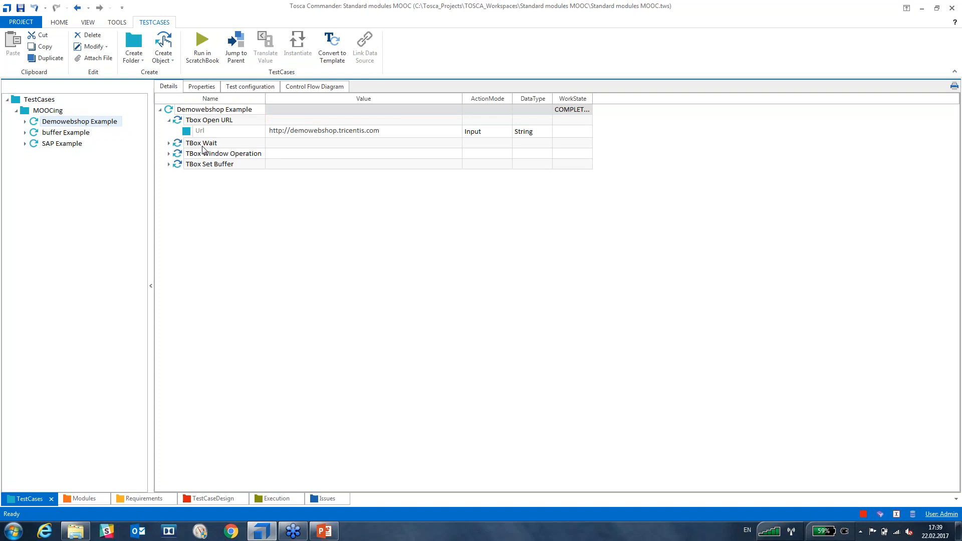
left_click(177, 122)
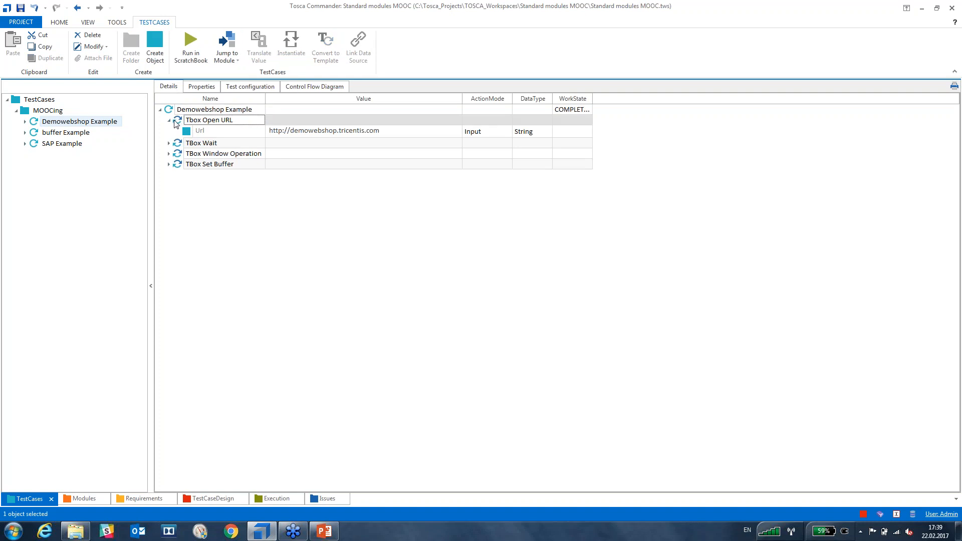
key("F5")
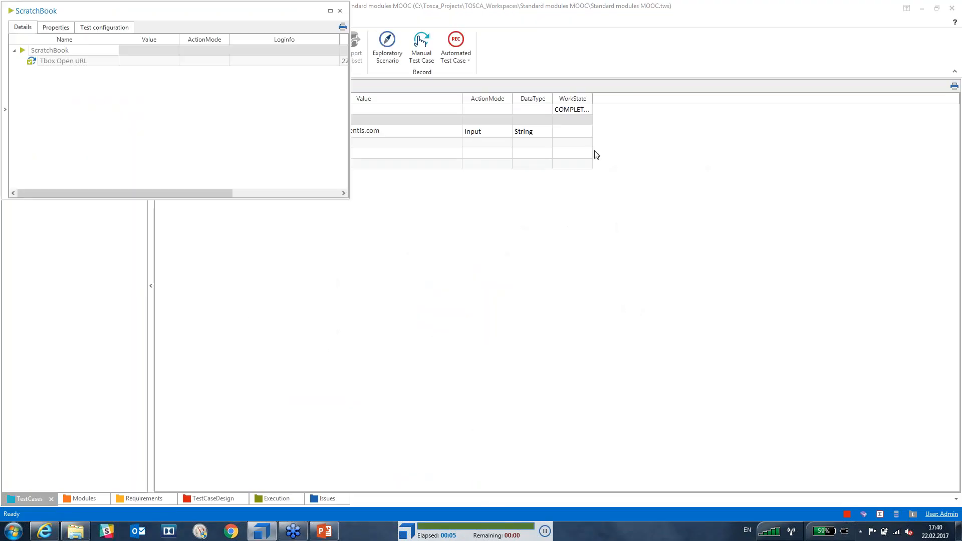
left_click(340, 11)
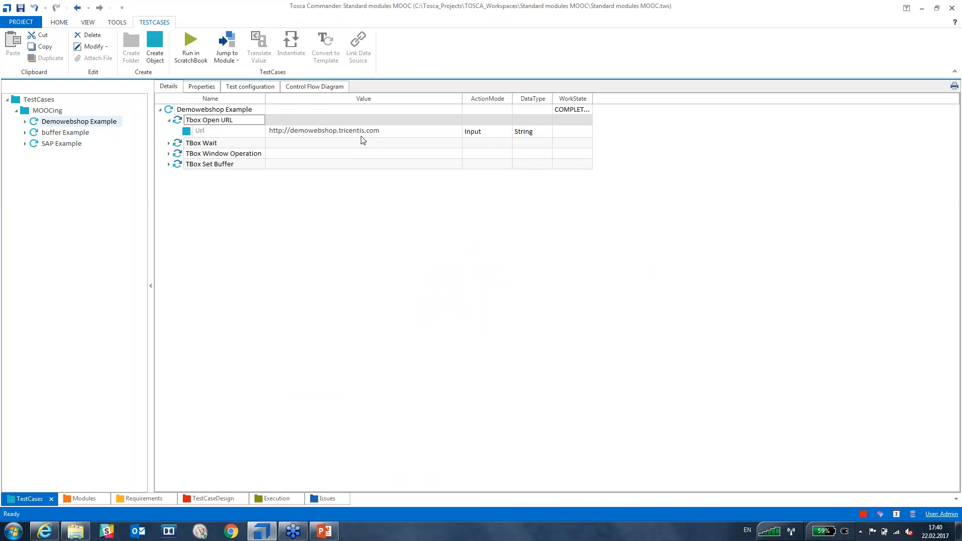
mouse_move(356, 139)
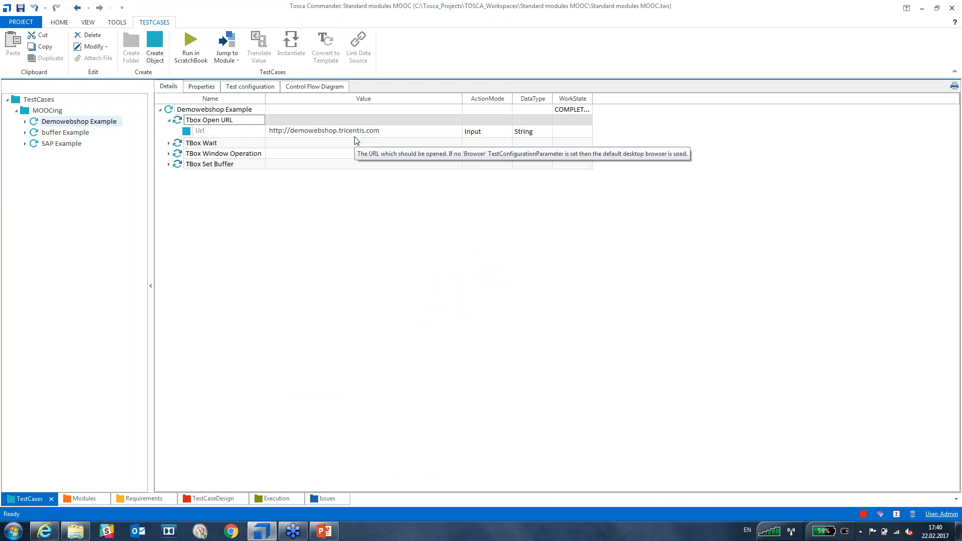
left_click(339, 134)
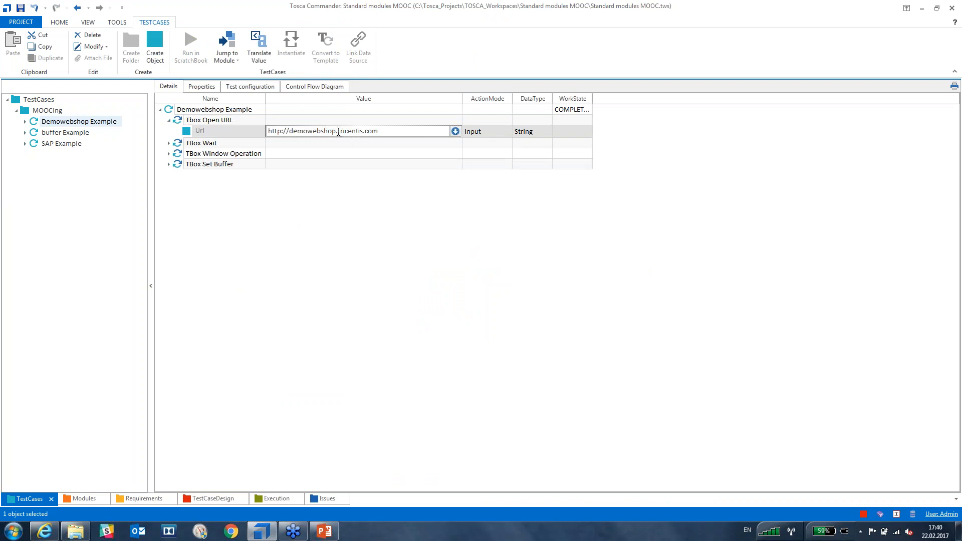
left_click_drag(338, 131, 289, 132)
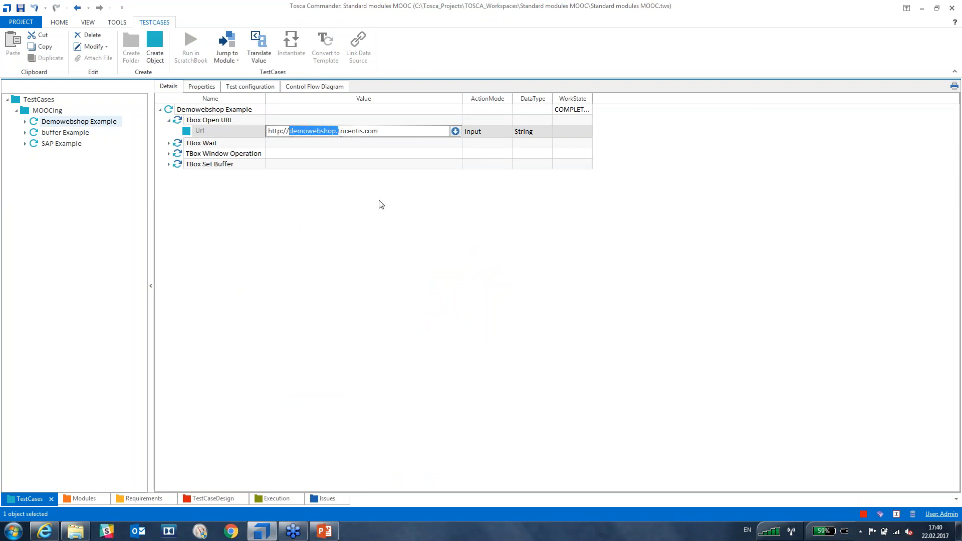
key("BackSpace")
type("www")
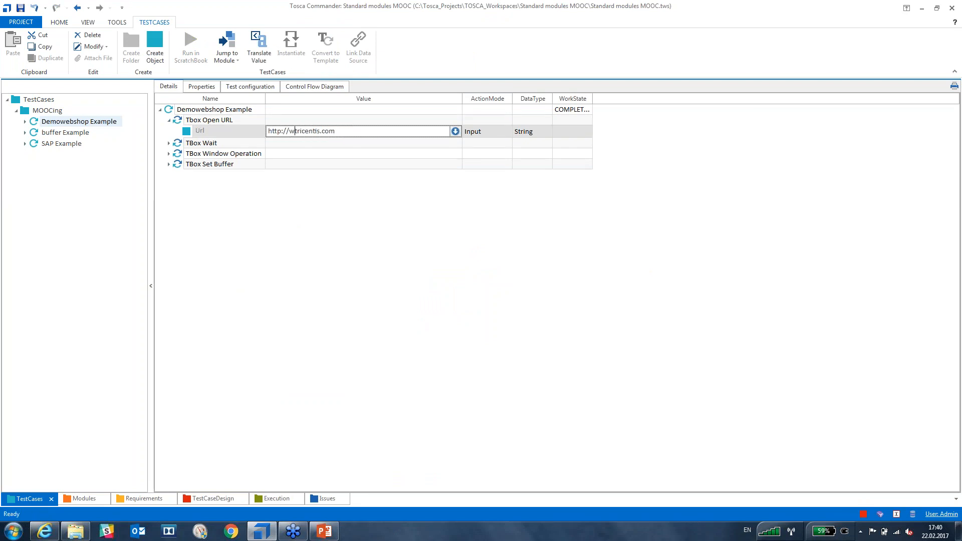
type(".")
key("Return")
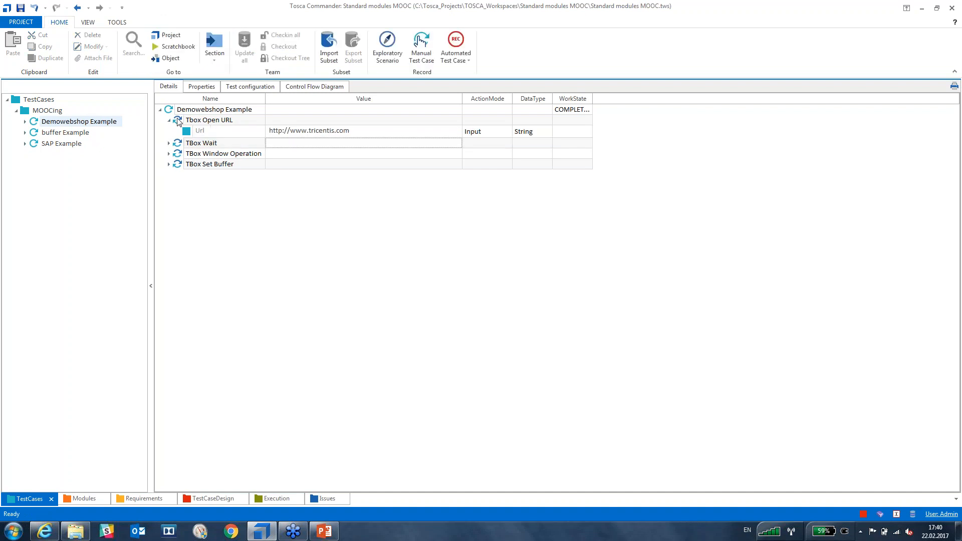
Close the open browser window and run Tbox Open URL in ScratchBook with F6.
right_click(44, 534)
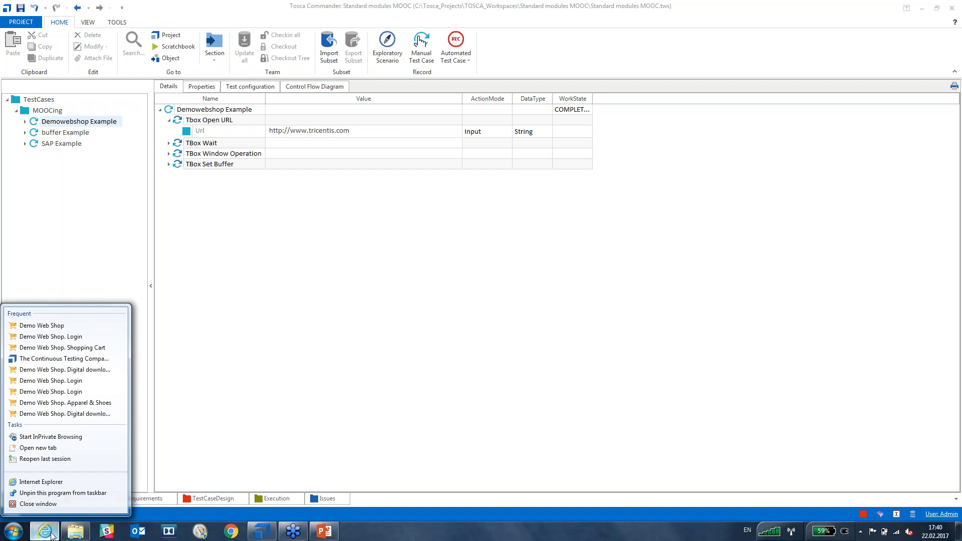
left_click(57, 505)
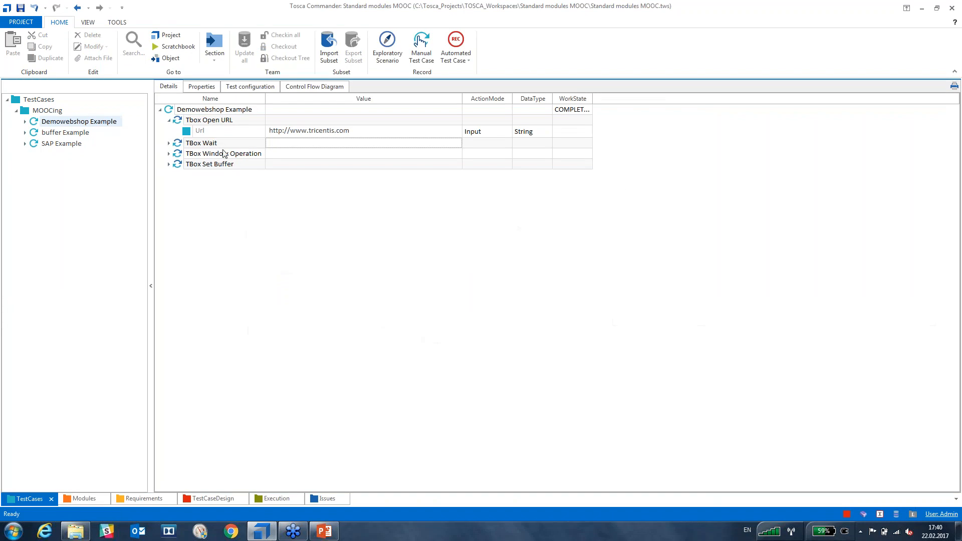
left_click(182, 120)
key("F6")
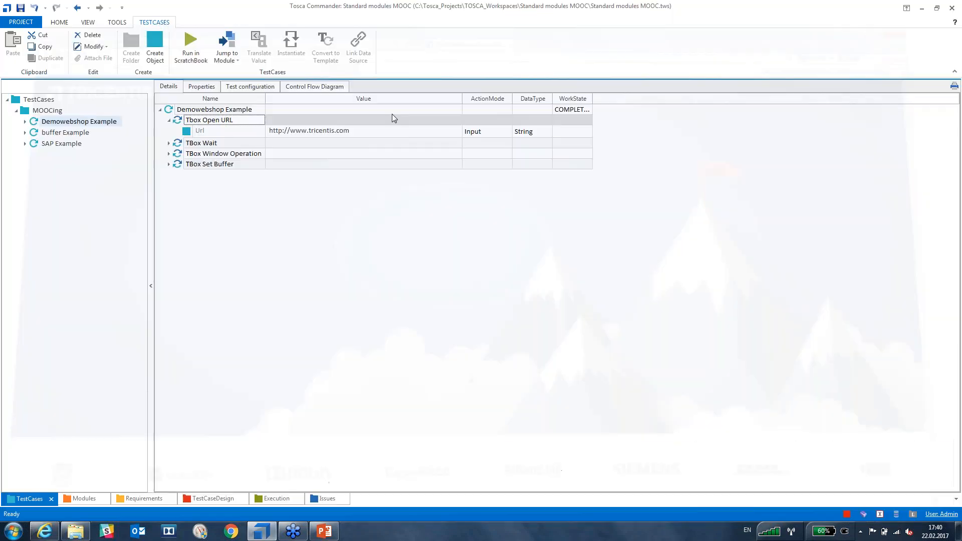
left_click(307, 131)
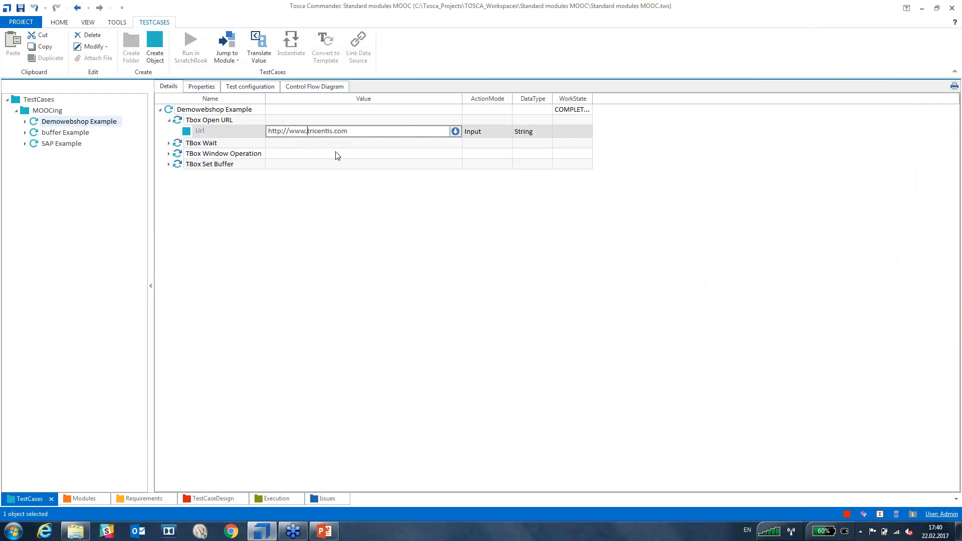
key("BackSpace")
key("BackSpace")
key("BackSpace")
key("BackSpace")
type("demowebshop")
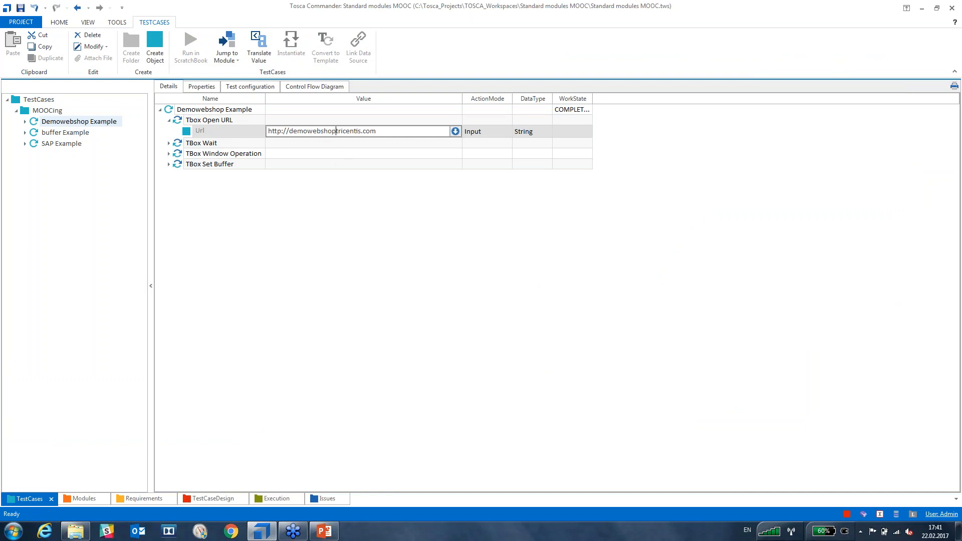
type(".")
key("Return")
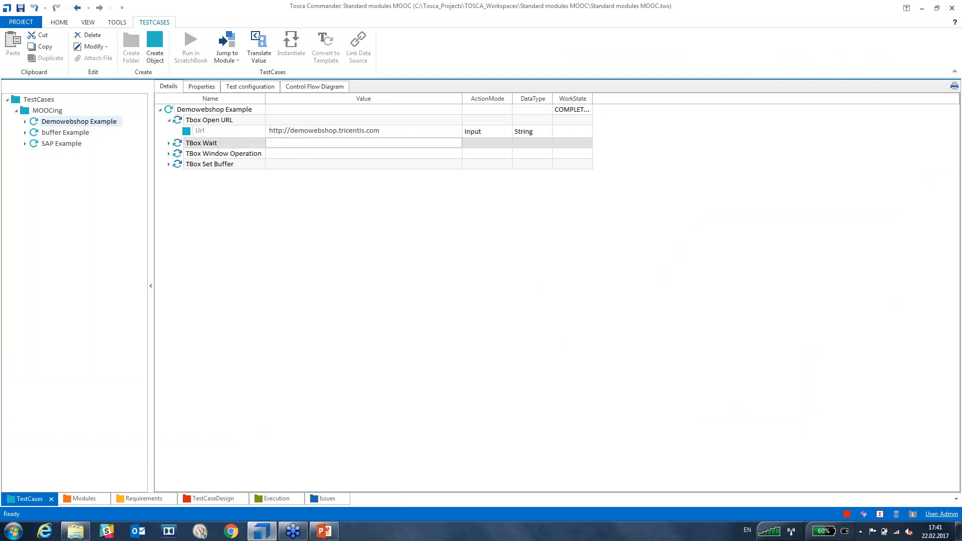
left_click(170, 144)
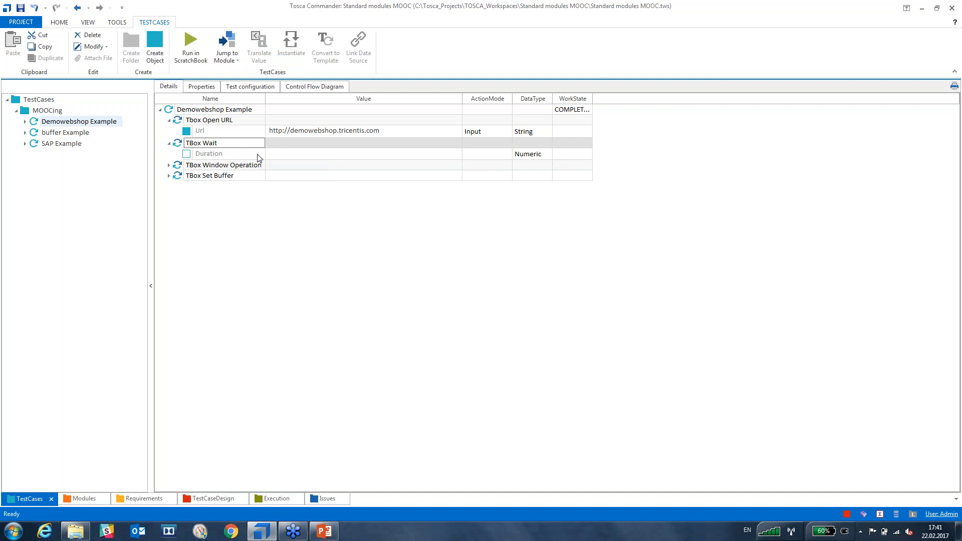
Set the TBox Wait Duration to 3000 and expand TBox Window Operation.
left_click(278, 155)
left_click(279, 155)
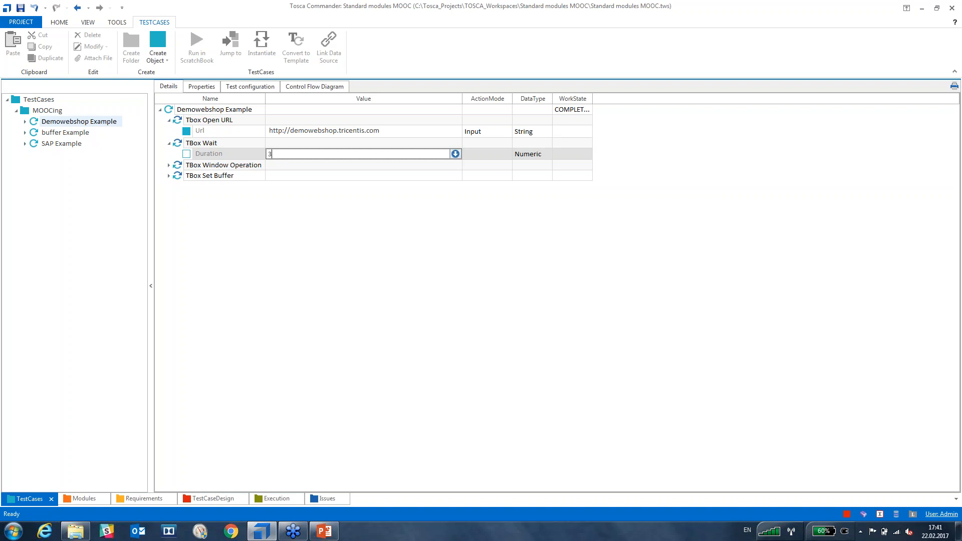
type("000")
key("Return")
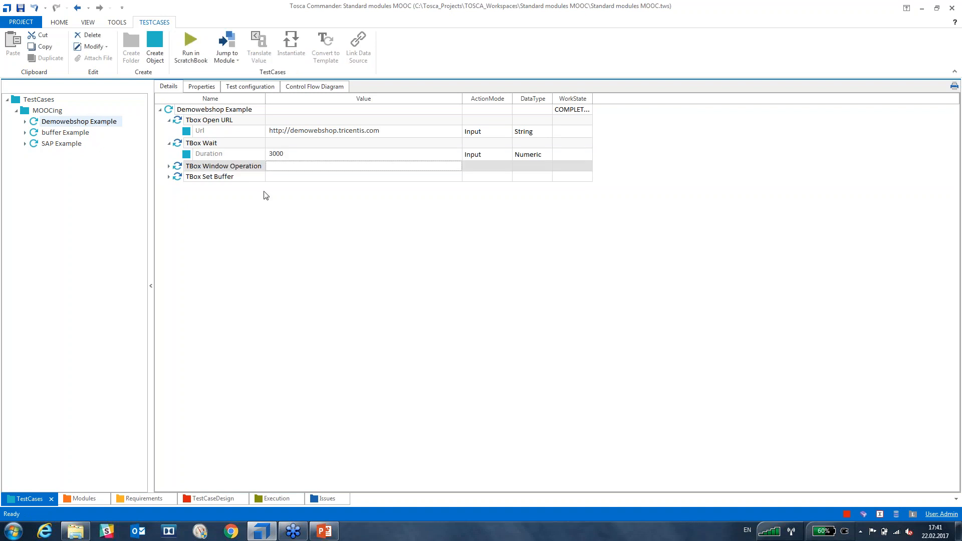
left_click(285, 212)
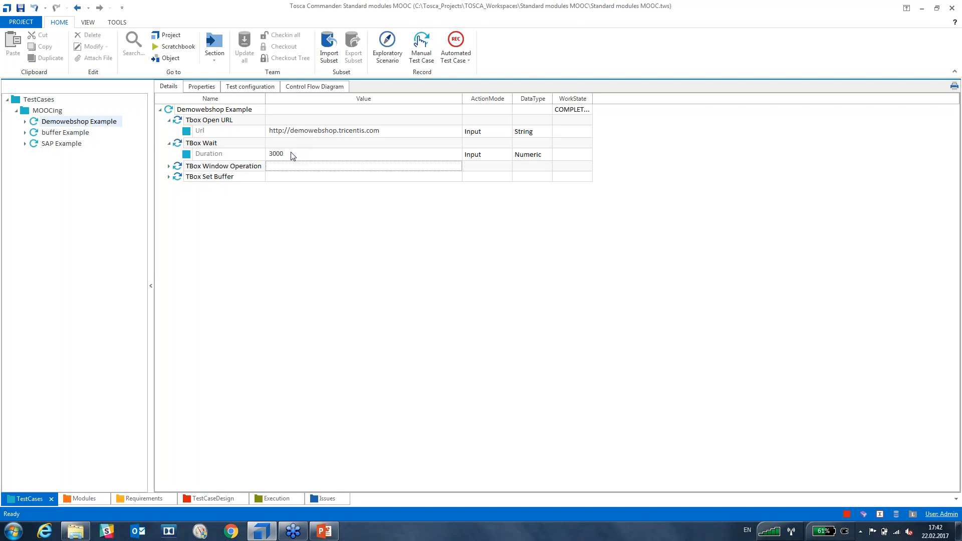
left_click(169, 166)
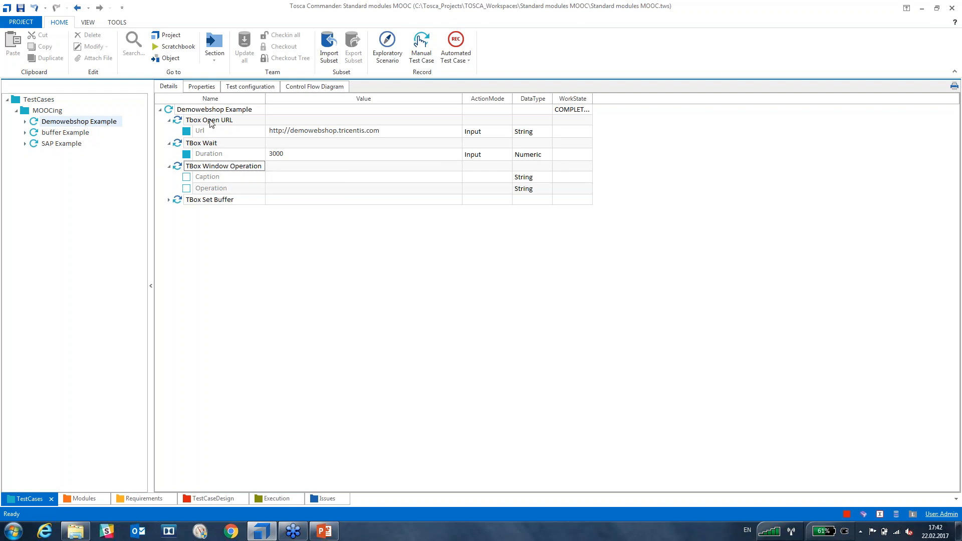
Run the test case in ScratchBook with F6 and confirm Demo Web Shop opened in Internet Explorer.
left_click(179, 123)
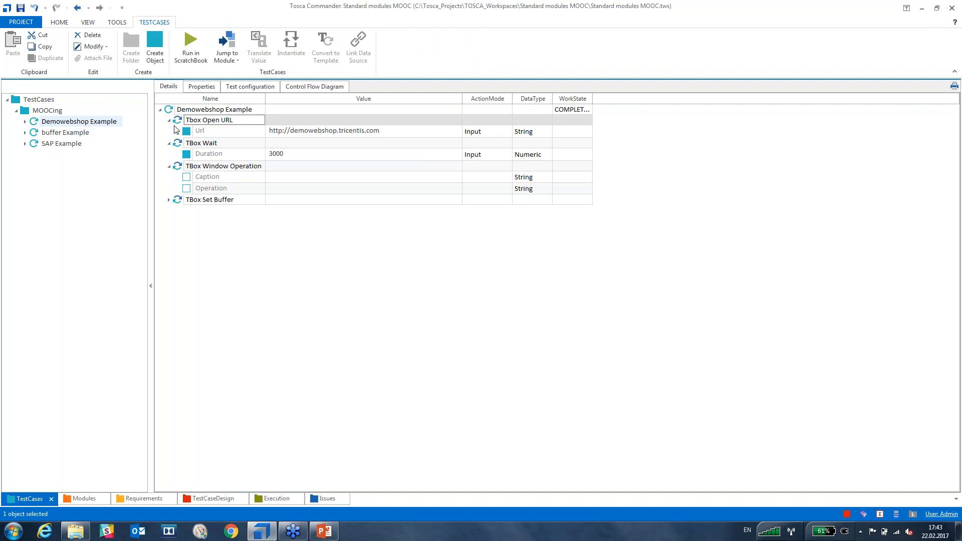
key("F6")
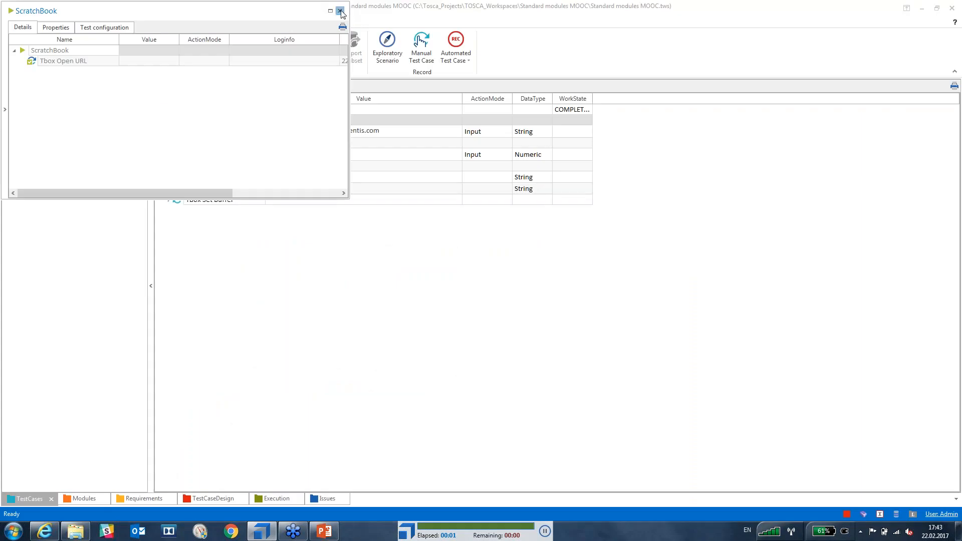
left_click(339, 10)
mouse_move(48, 534)
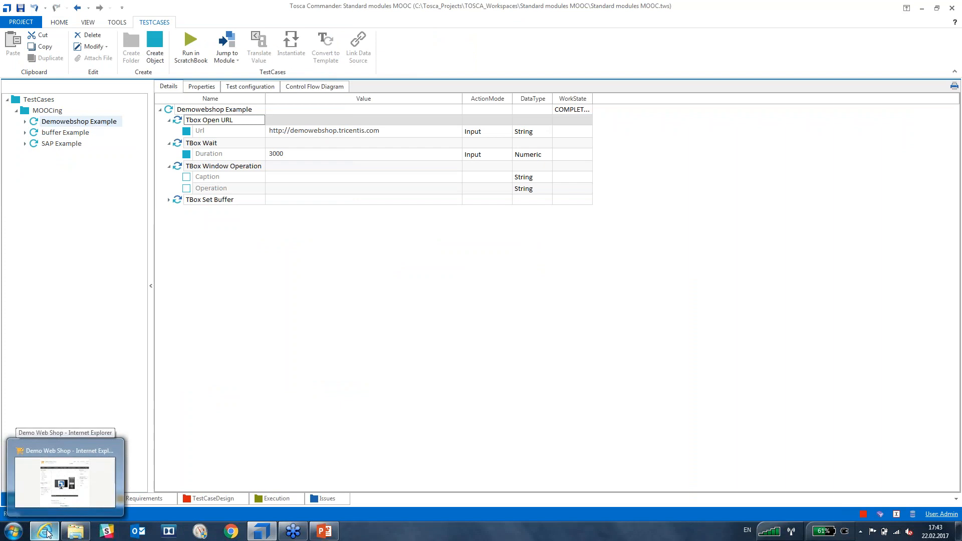
mouse_move(54, 460)
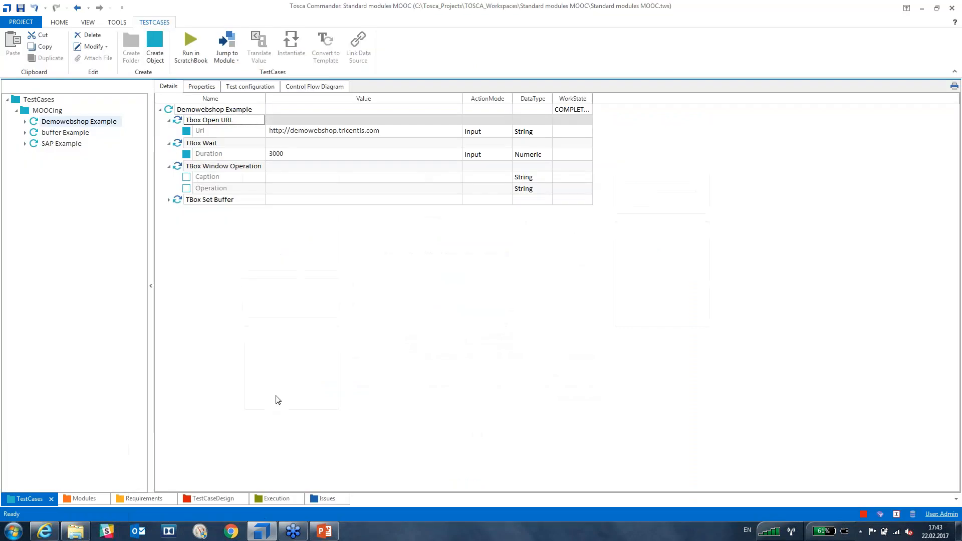
left_click(296, 341)
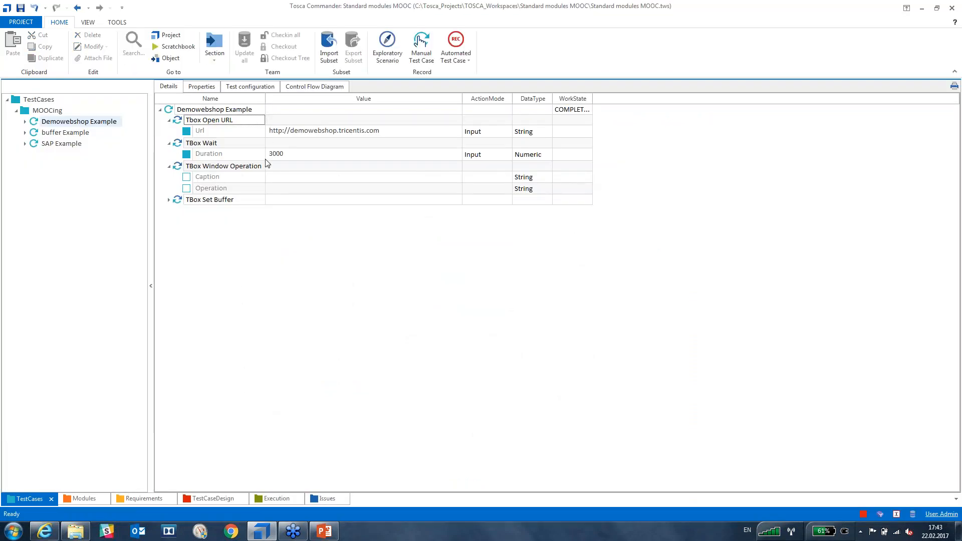
Set the TBox Window Operation Caption value to demo.
left_click(271, 179)
left_click(271, 180)
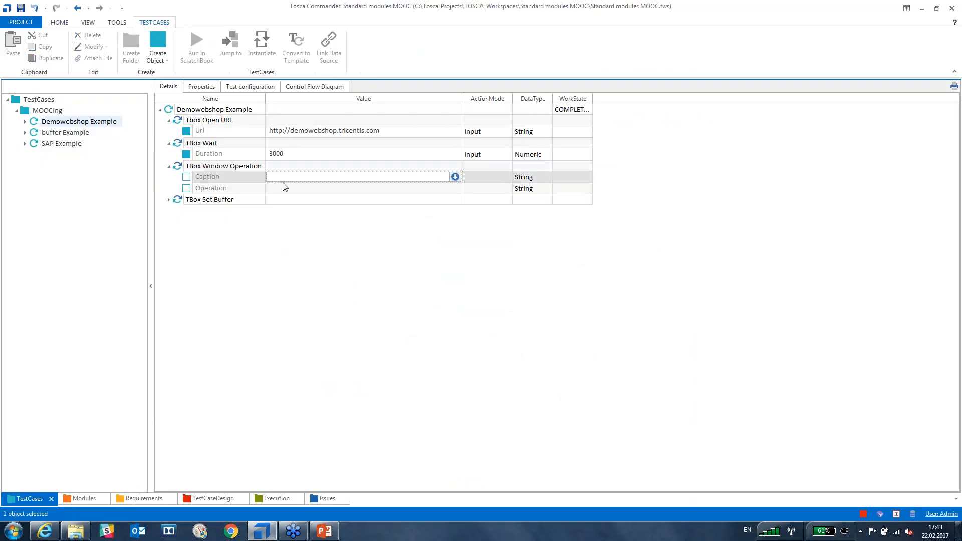
type("demo")
key("Return")
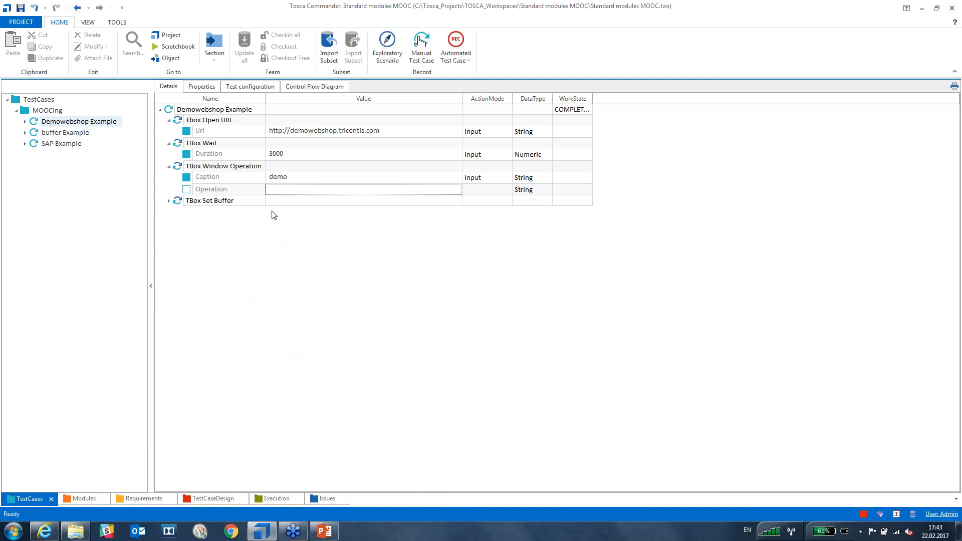
Capitalize the window operation's Caption value from demo to Demo and reopen it for editing.
left_click(284, 178)
left_click(283, 177)
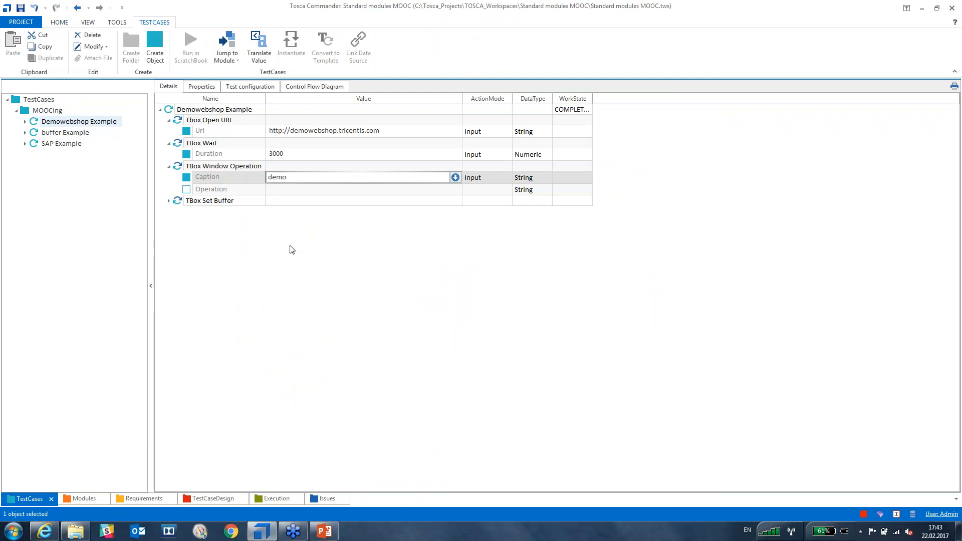
key("BackSpace")
type("D")
left_click(290, 246)
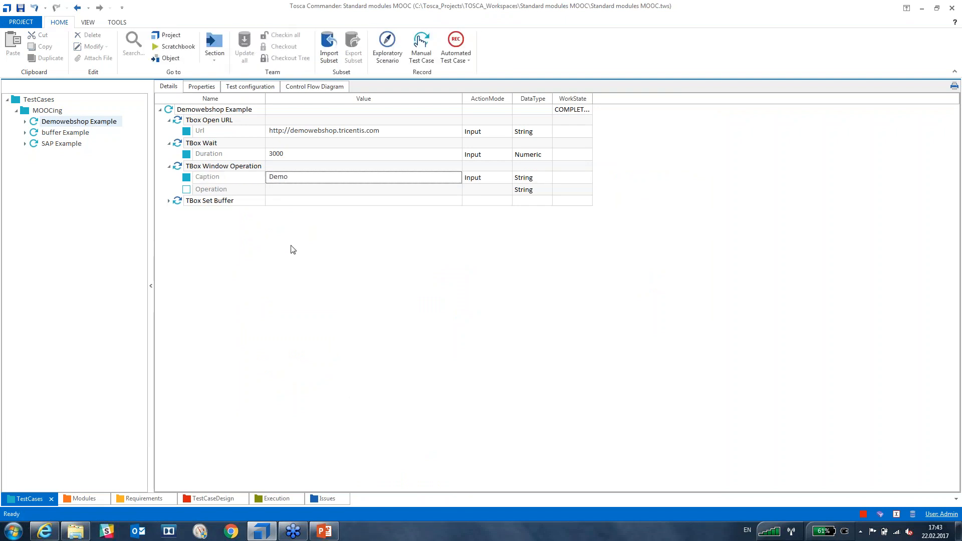
left_click(302, 177)
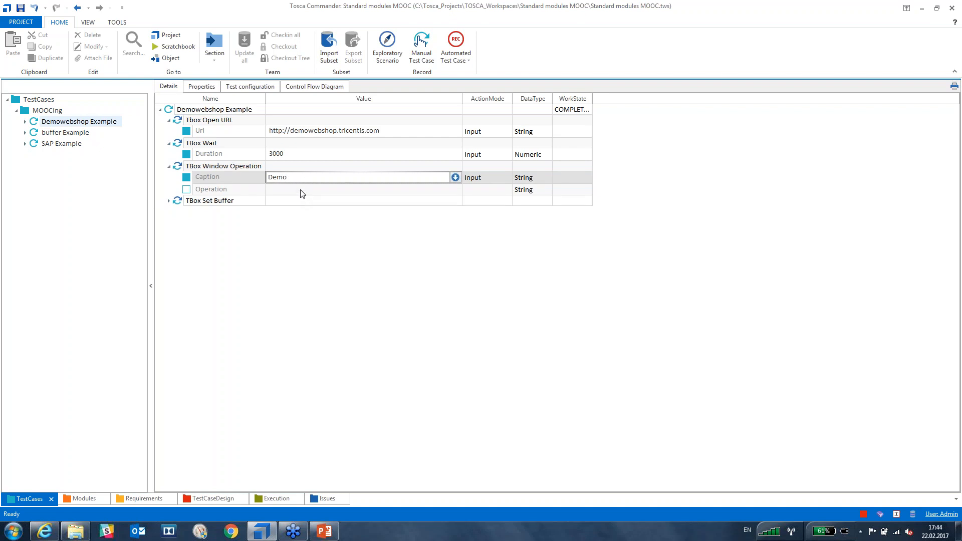
left_click(301, 190)
left_click(305, 178)
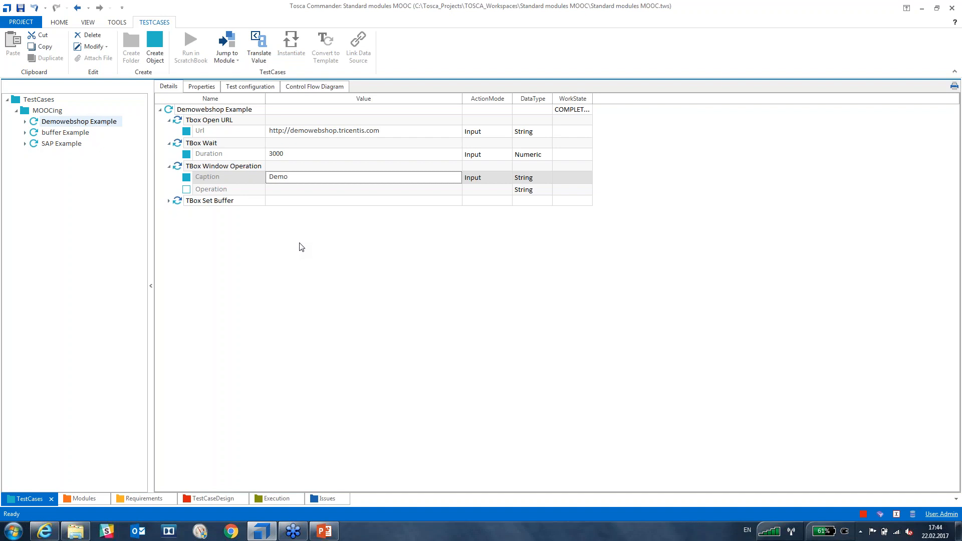
left_click(304, 178)
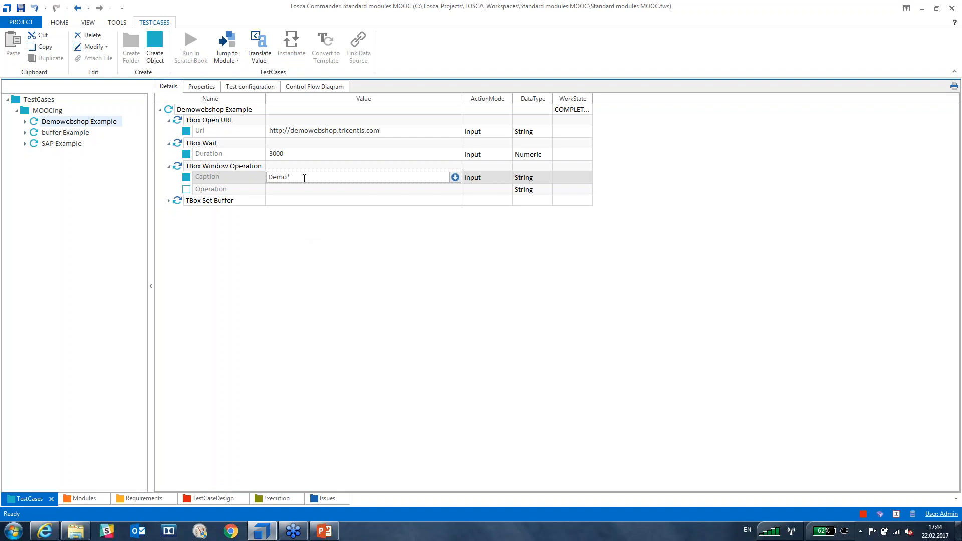
Commit the Caption Demo* and set the TBox Window Operation's Operation to Minimize.
key("Return")
left_click(302, 189)
left_click(444, 190)
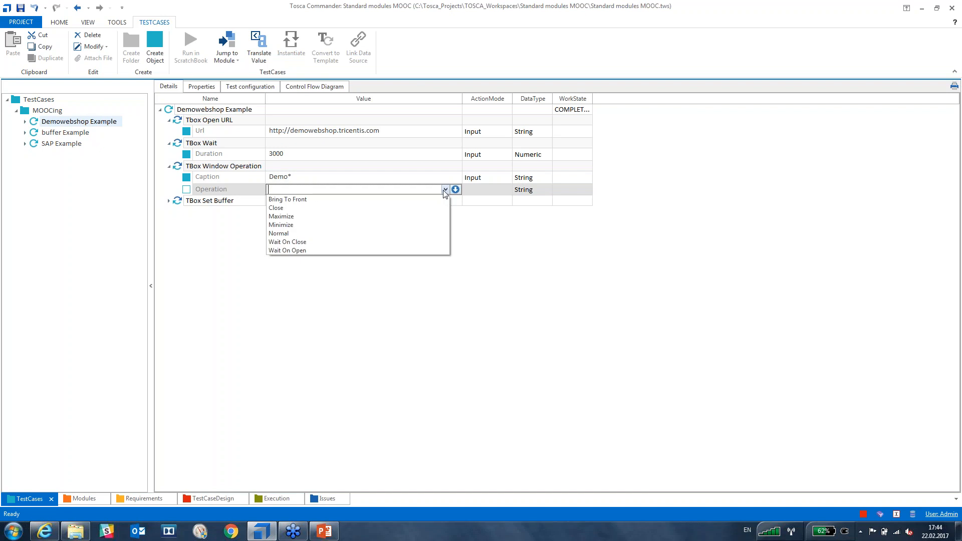
left_click(358, 225)
left_click(351, 296)
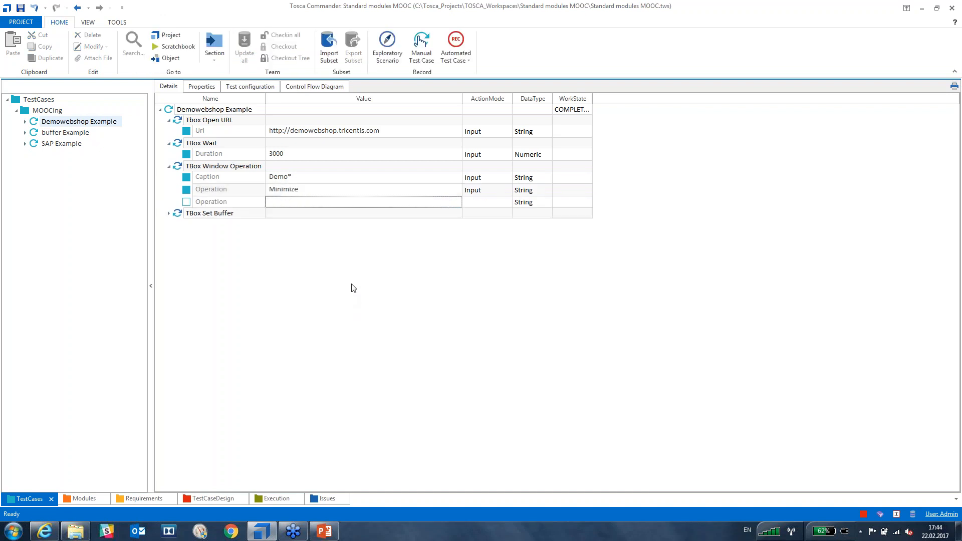
left_click(319, 191)
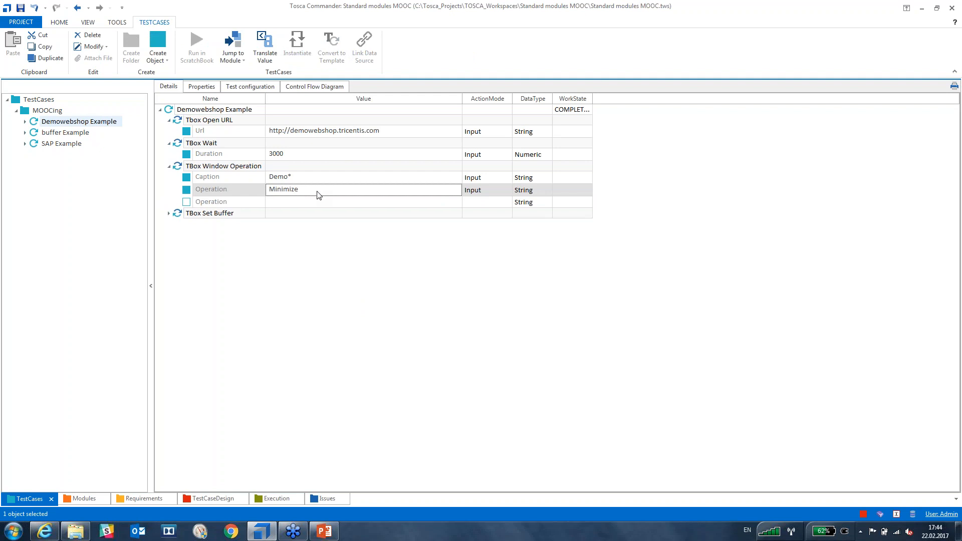
left_click(312, 249)
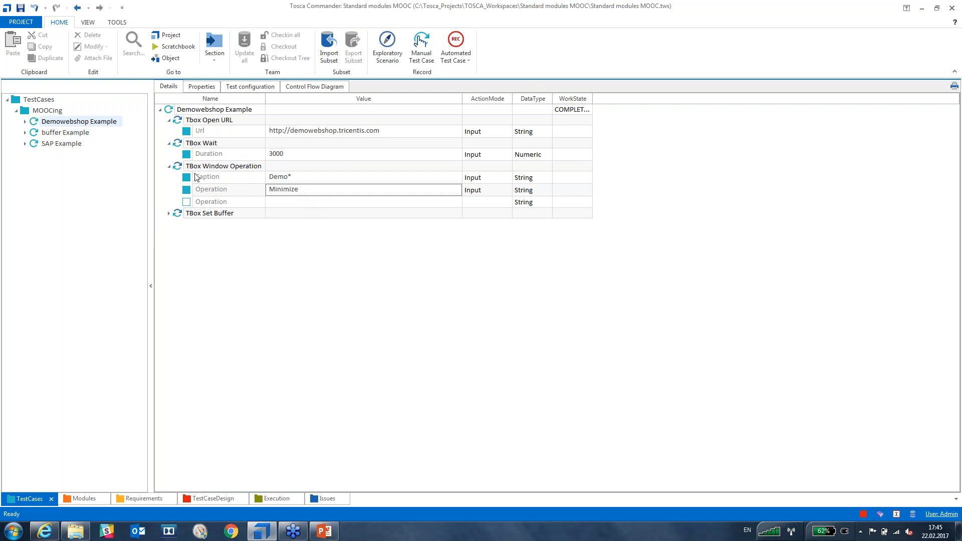
Select the TBox Window Operation step and close the ScratchBook run results.
mouse_move(49, 530)
left_click(181, 167)
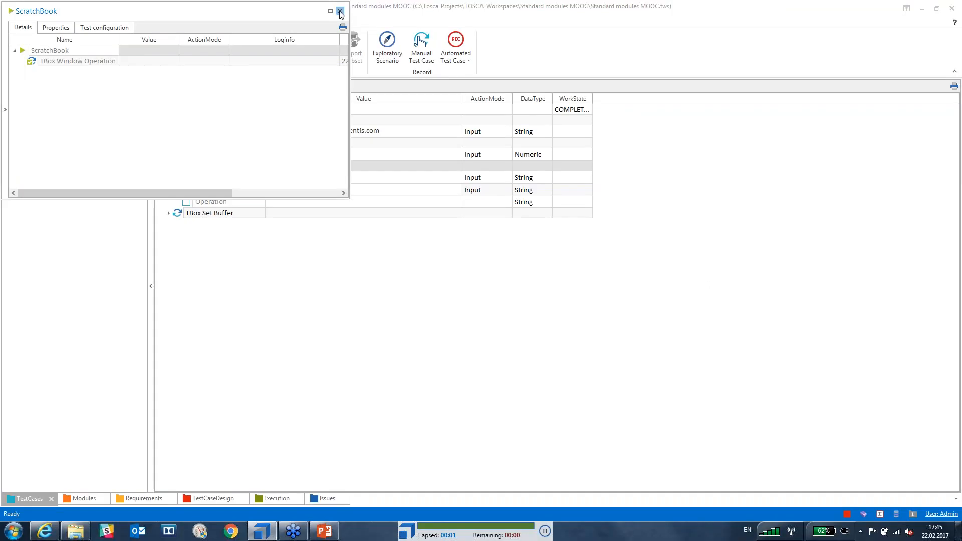
left_click(339, 11)
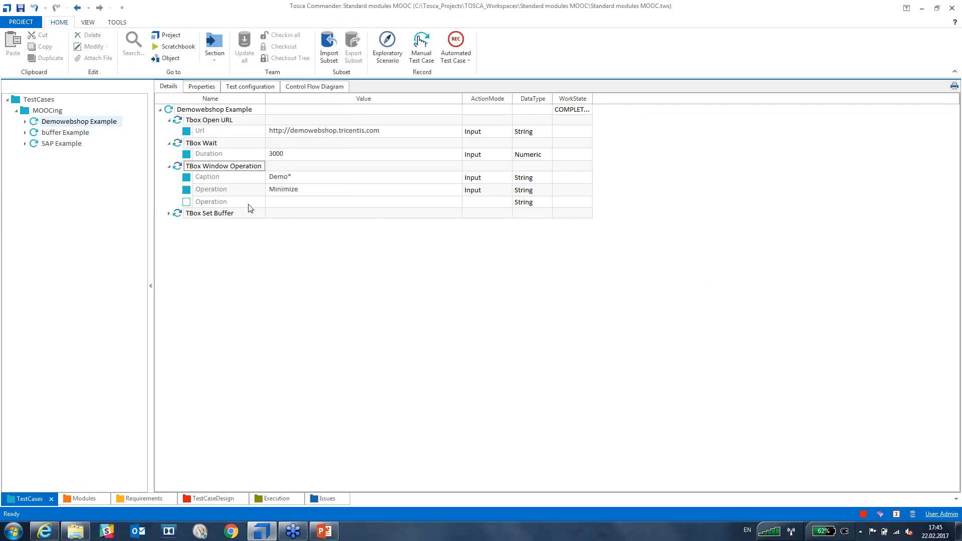
Try the window step with Operation Maximize in ScratchBook.
left_click(290, 190)
left_click(355, 192)
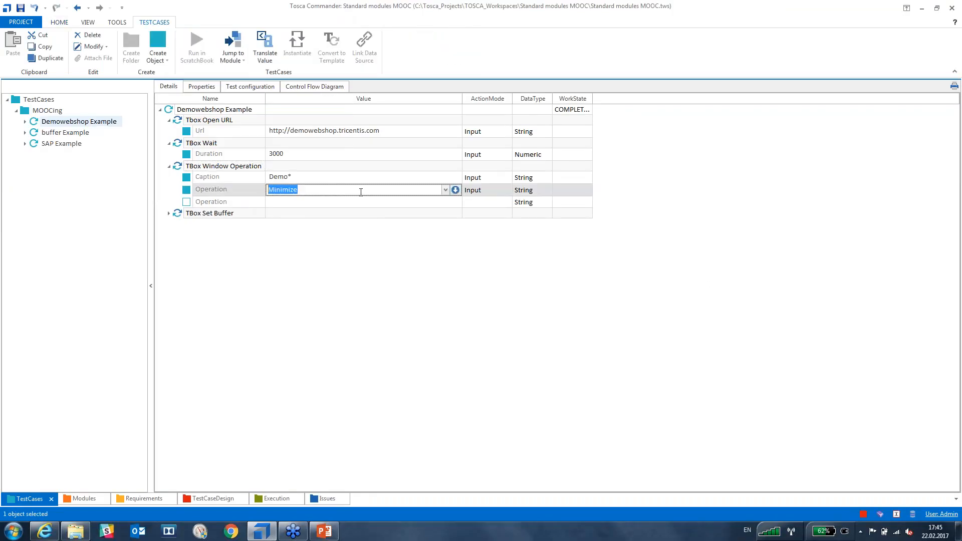
left_click(444, 191)
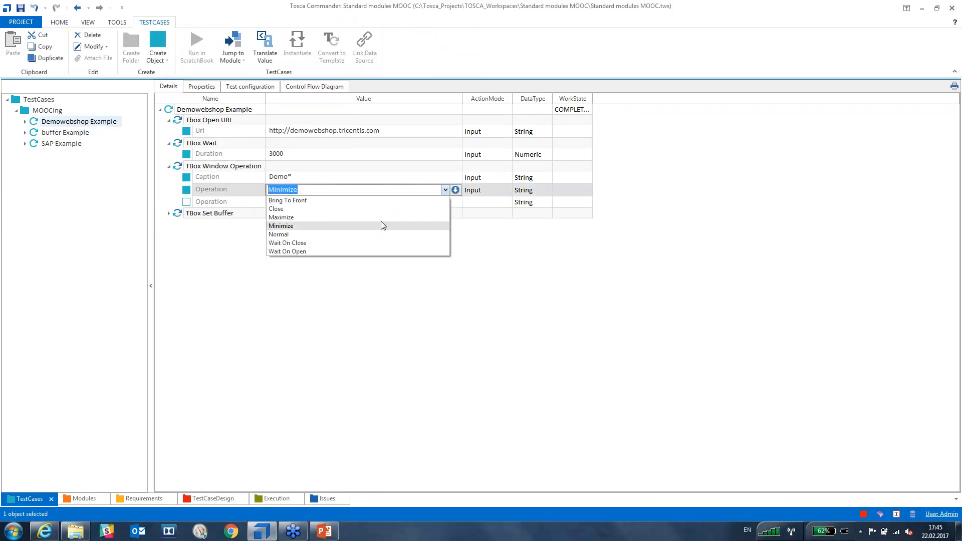
left_click(382, 217)
left_click(375, 285)
left_click(187, 167)
key("F6")
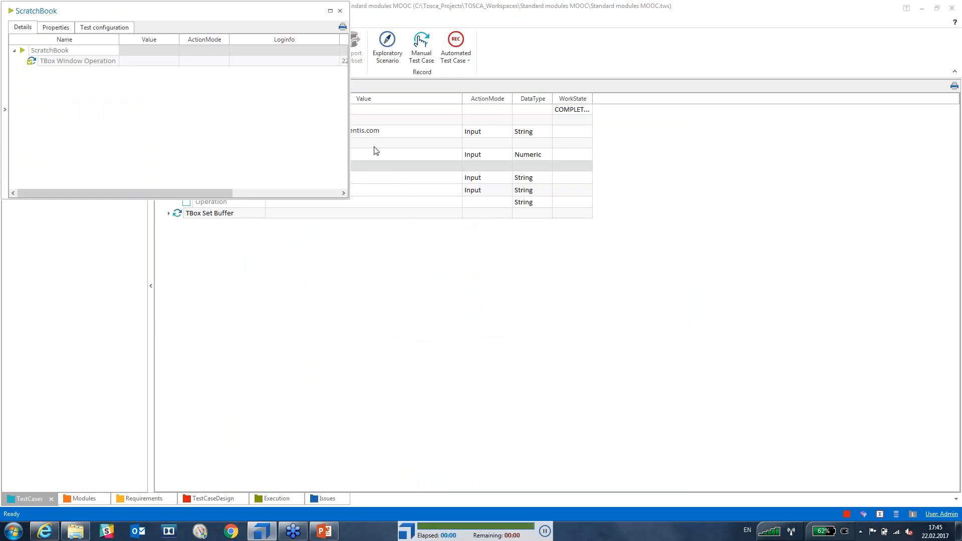
left_click(339, 10)
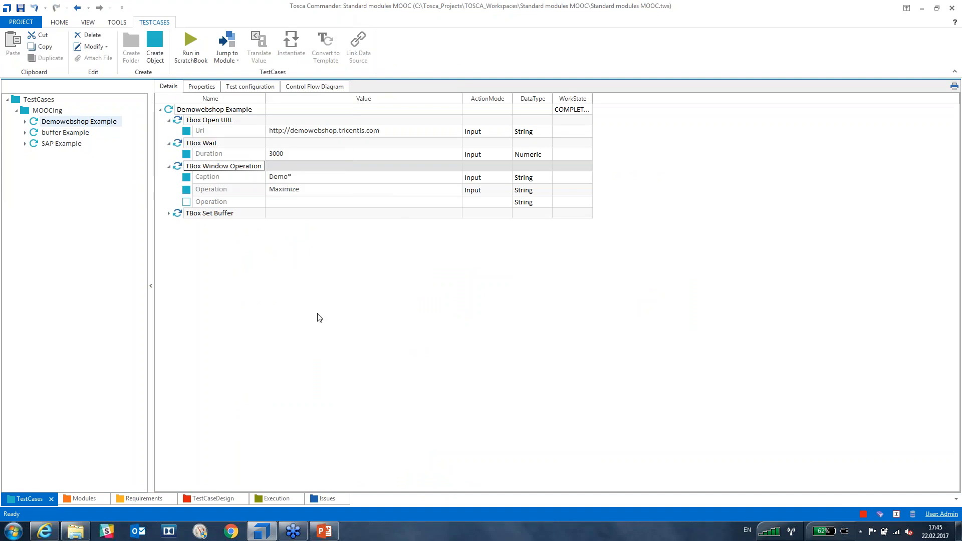
Set the Operation back to Minimize and add Close as a second Operation.
left_click(305, 191)
left_click(445, 190)
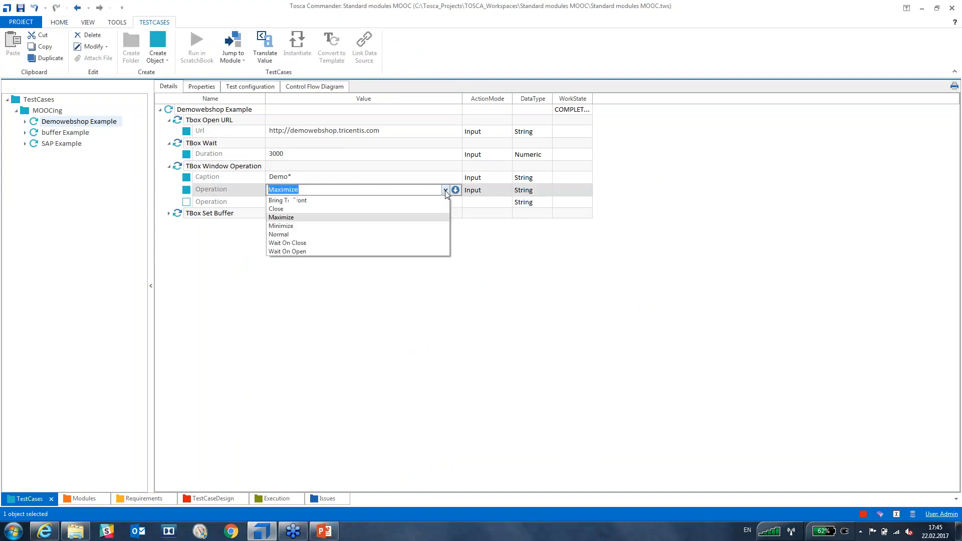
left_click(327, 228)
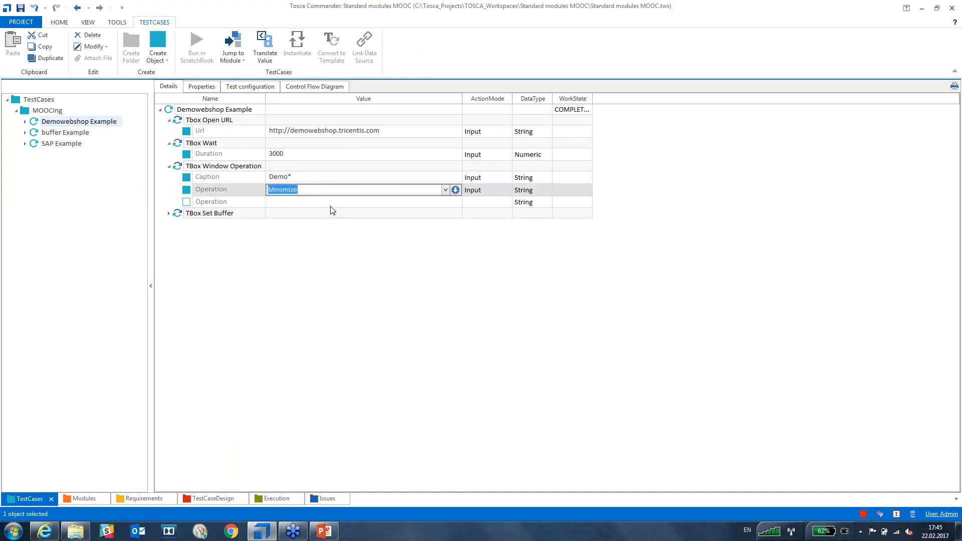
left_click(335, 203)
left_click(445, 203)
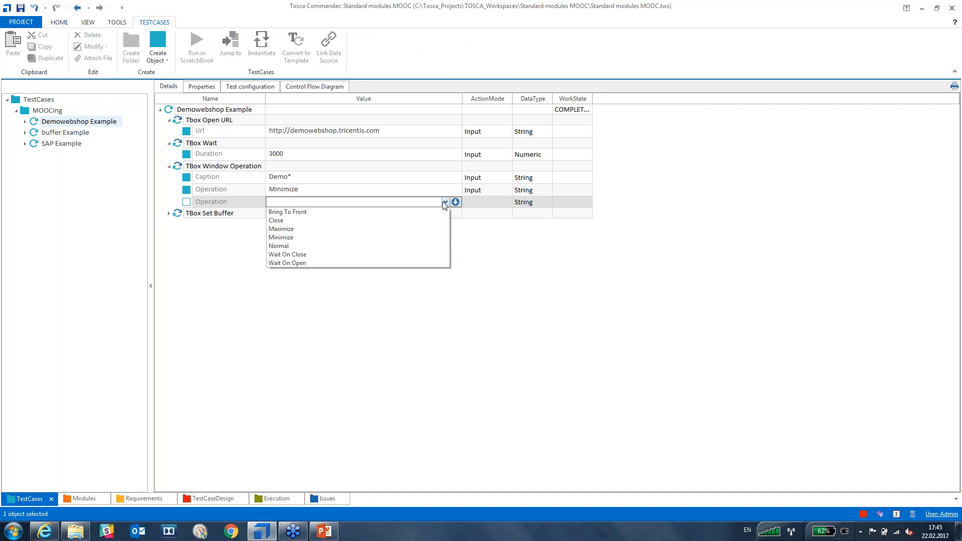
left_click(350, 221)
left_click(346, 310)
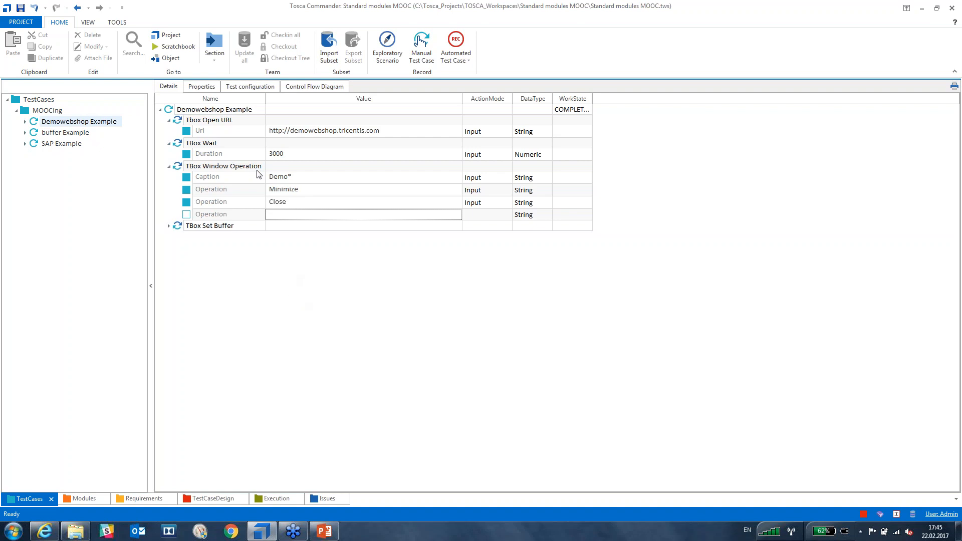
Run the Minimize-then-Close window step in ScratchBook and close the results.
left_click(225, 169)
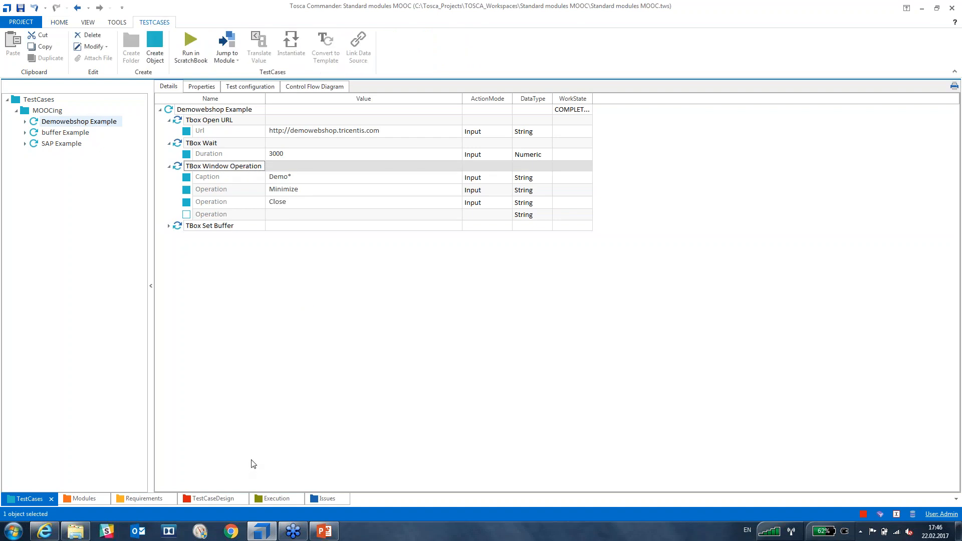
key("F6")
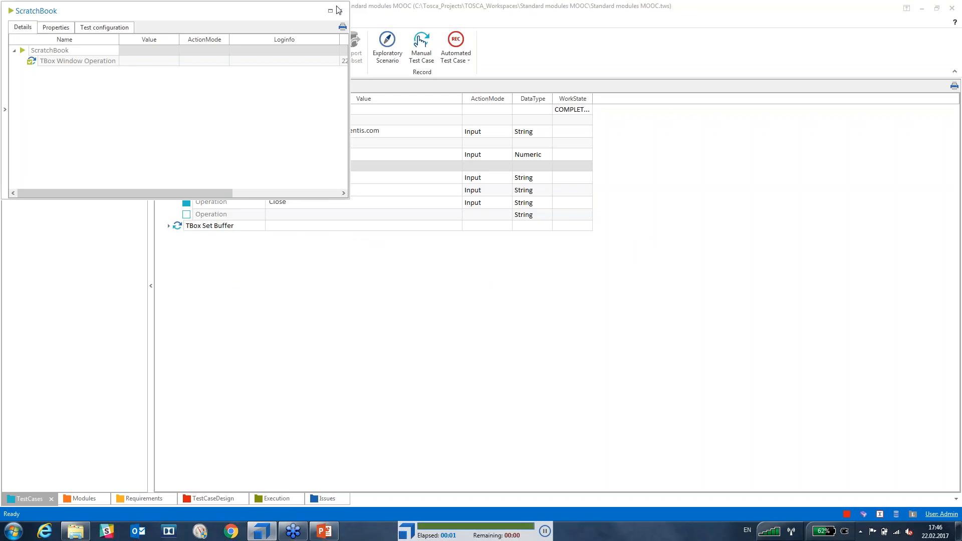
left_click(340, 11)
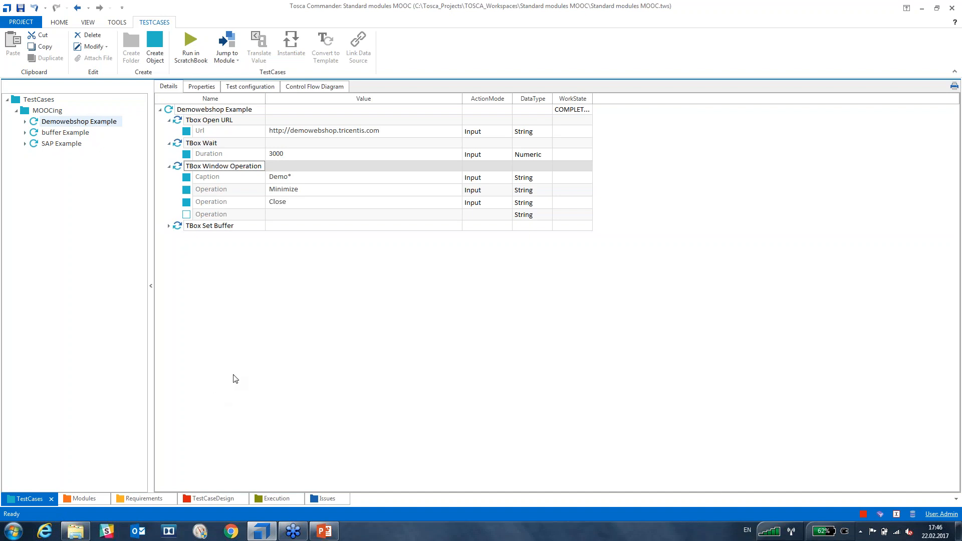
Delete the TBox Set Buffer step from Demowebshop Example.
left_click(235, 378)
left_click(178, 226)
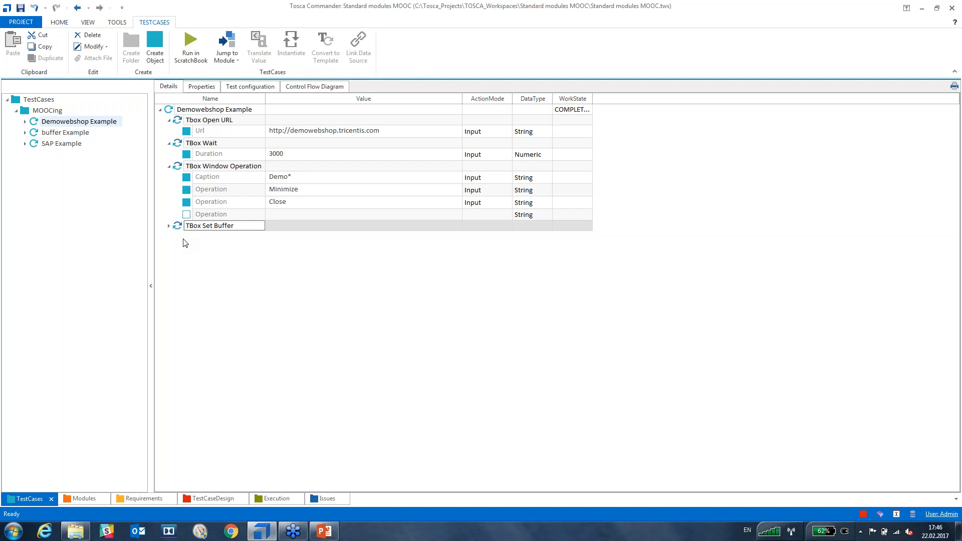
key("Delete")
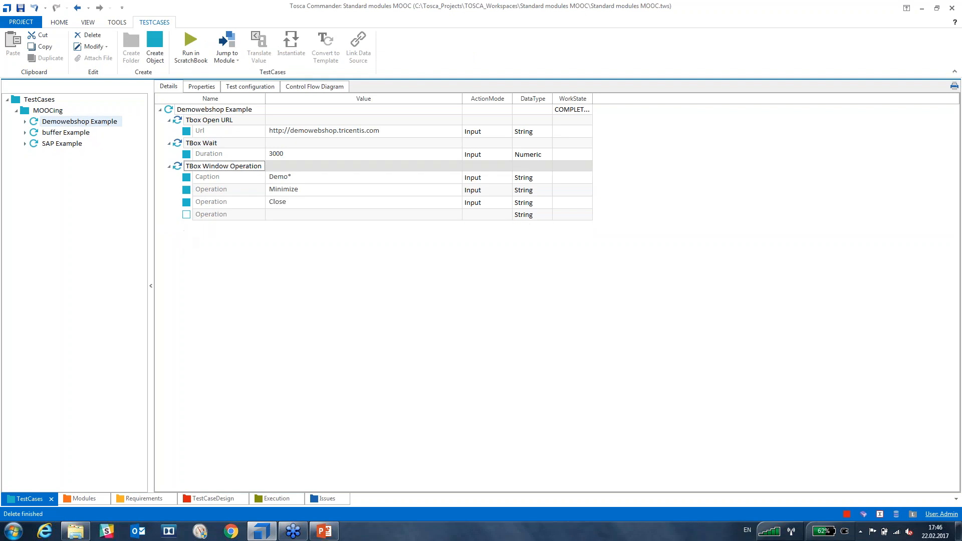
Add a TBox Send Keys step via search 'tbox send' and expand its Caption and Keys.
left_click(228, 110)
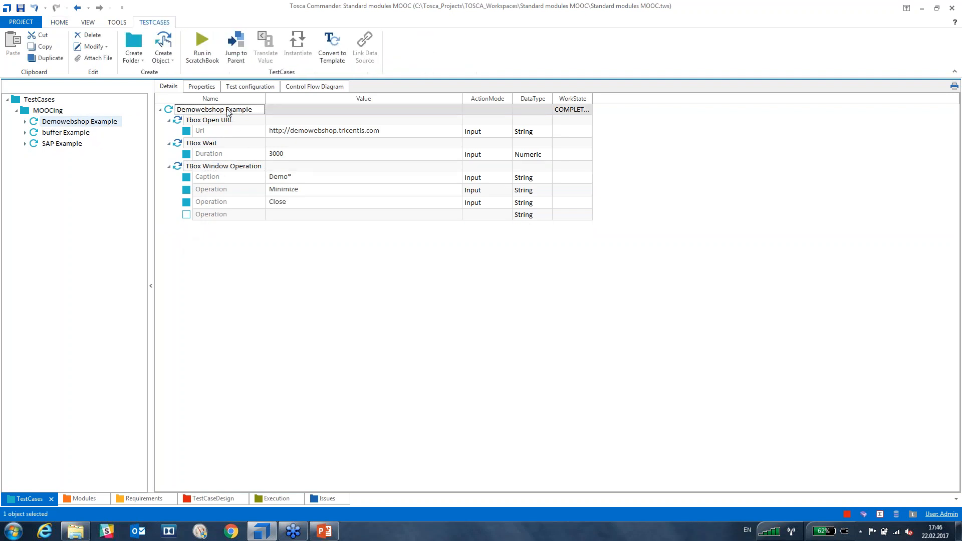
key("ctrl+t")
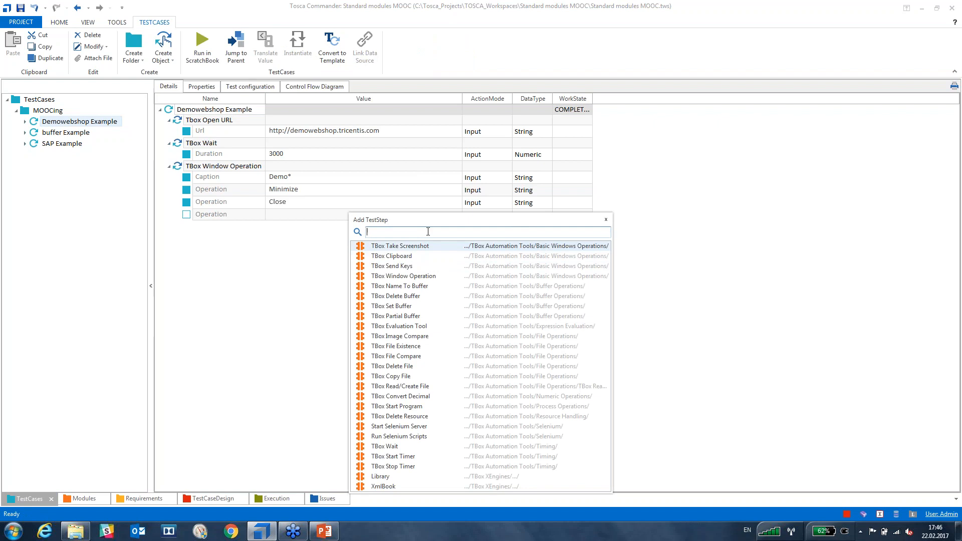
type("tbox send")
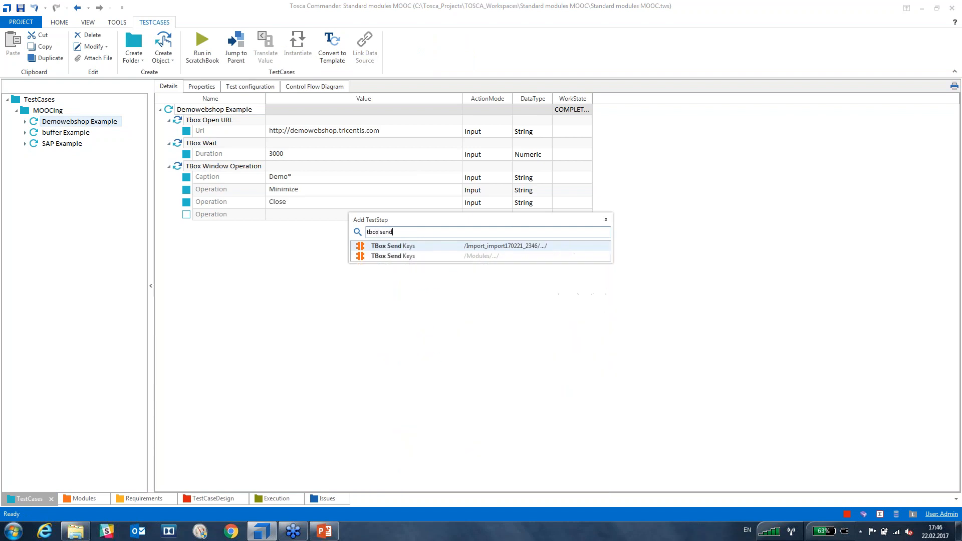
key("Return")
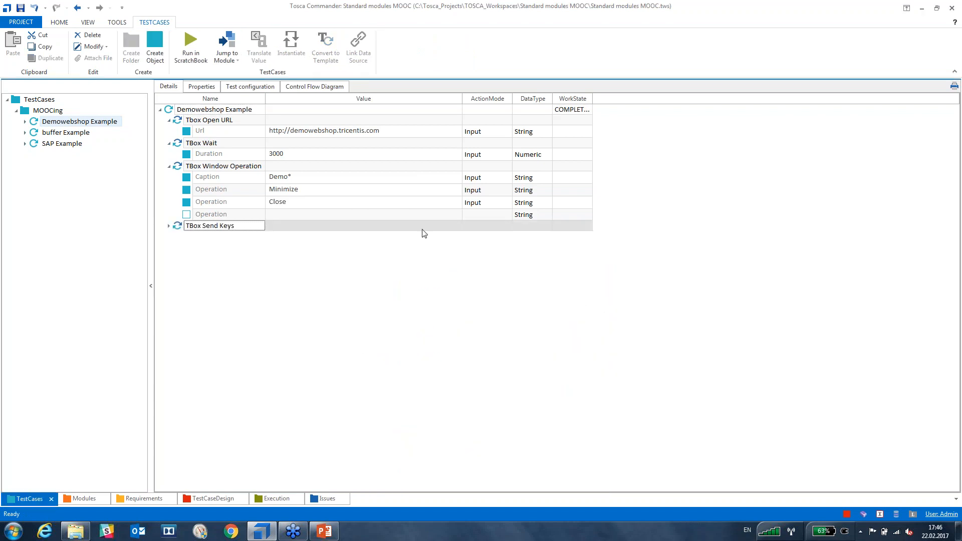
left_click(169, 226)
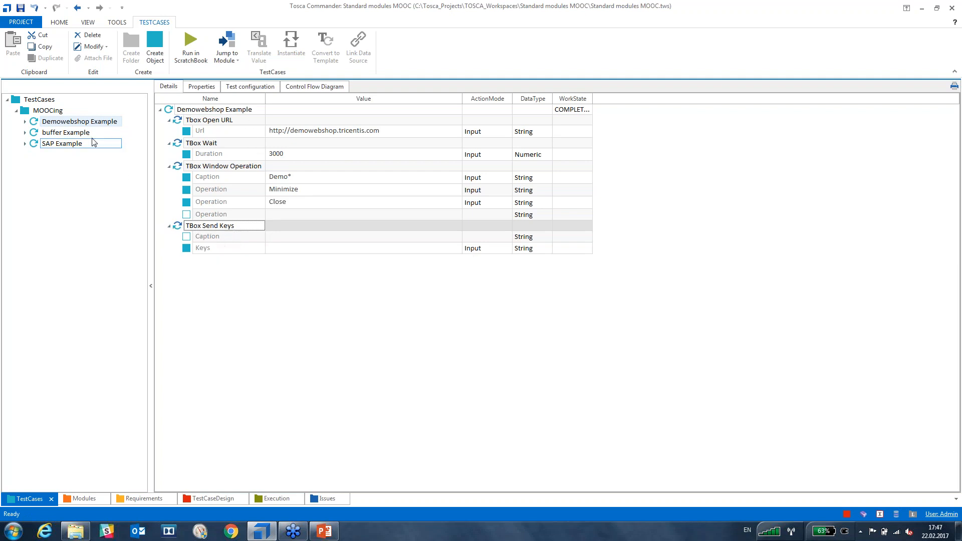
In Modules, browse TBox Automation Tools' Buffer Operations, Expression Evaluation and File Operations folders.
left_click(60, 132)
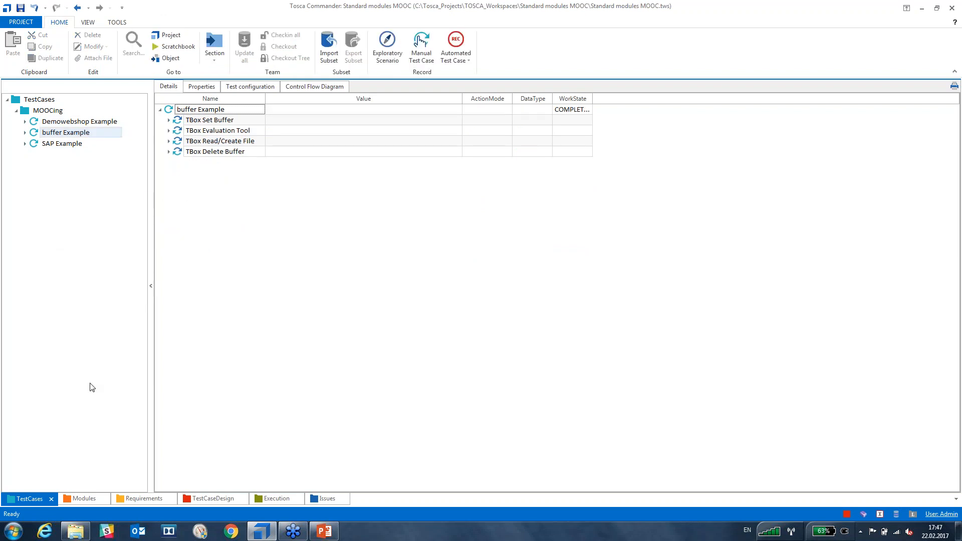
left_click(83, 498)
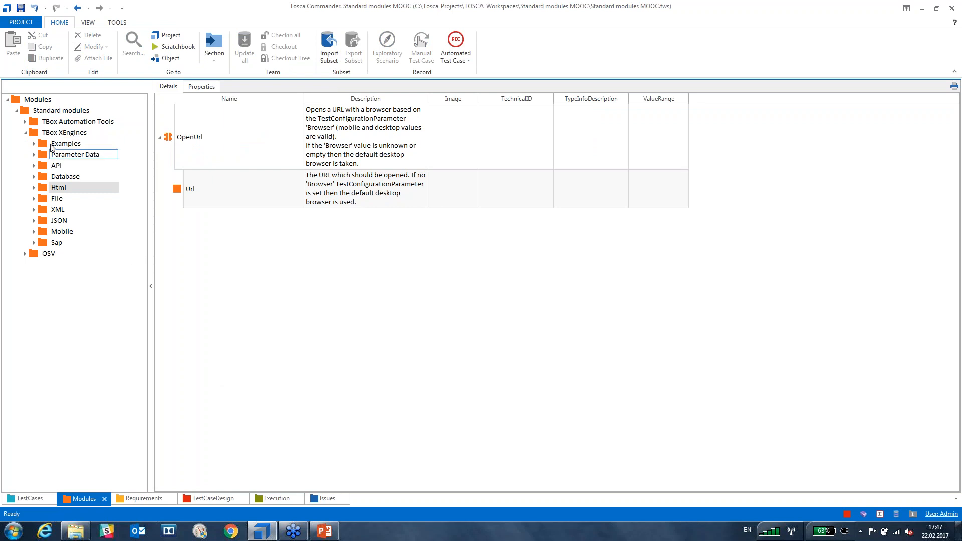
left_click(25, 132)
left_click(25, 121)
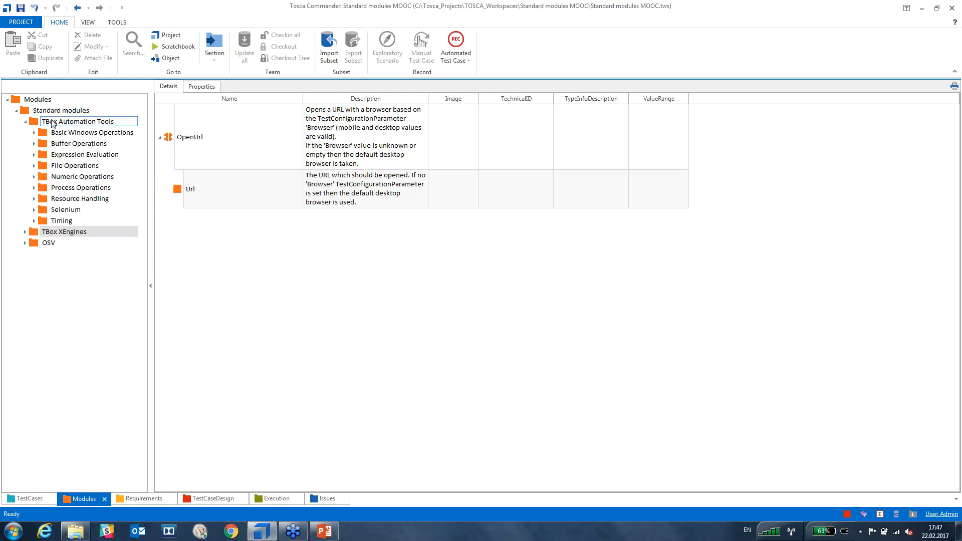
left_click(34, 124)
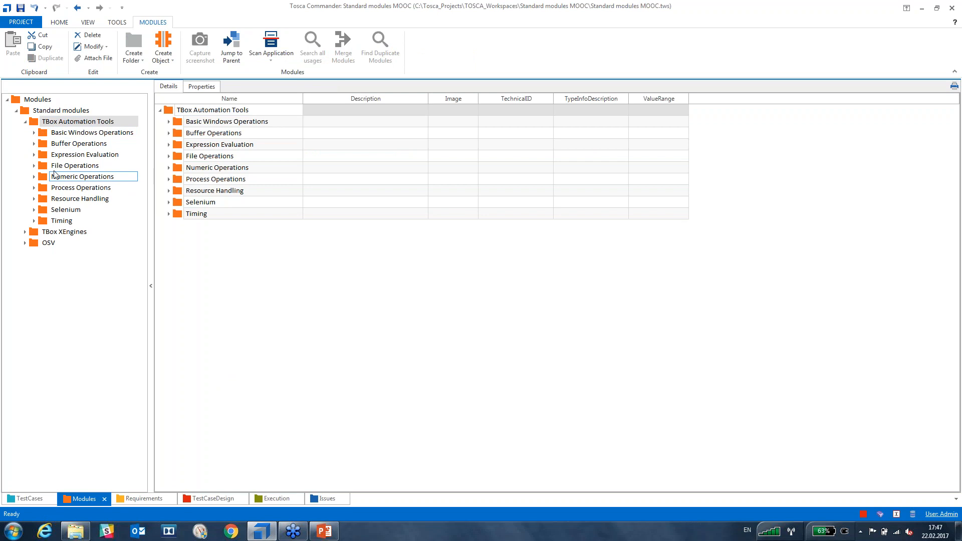
left_click(44, 143)
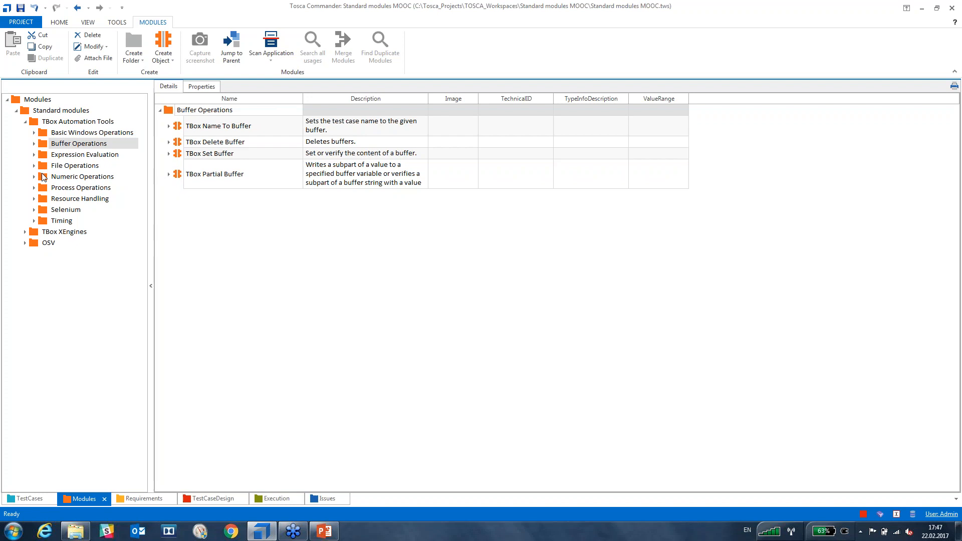
left_click(46, 156)
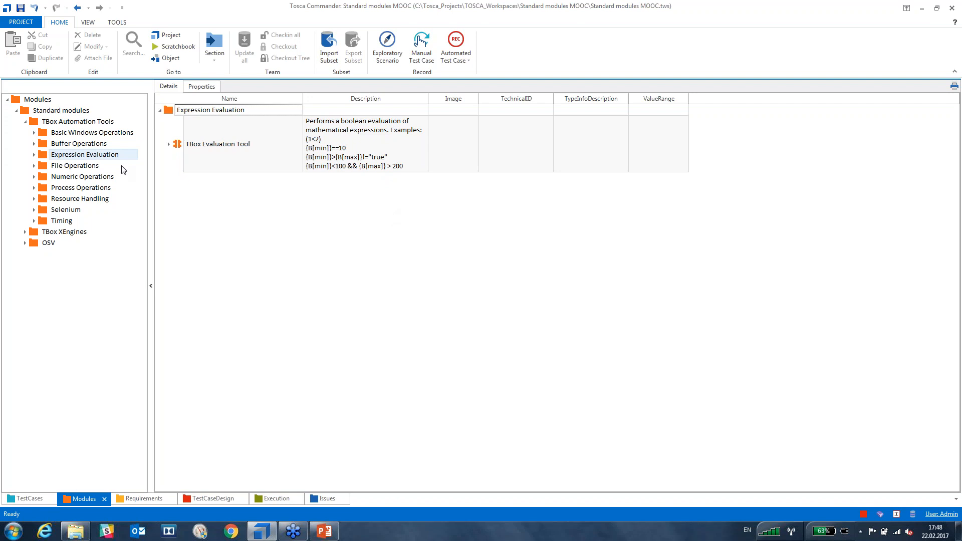
left_click(64, 166)
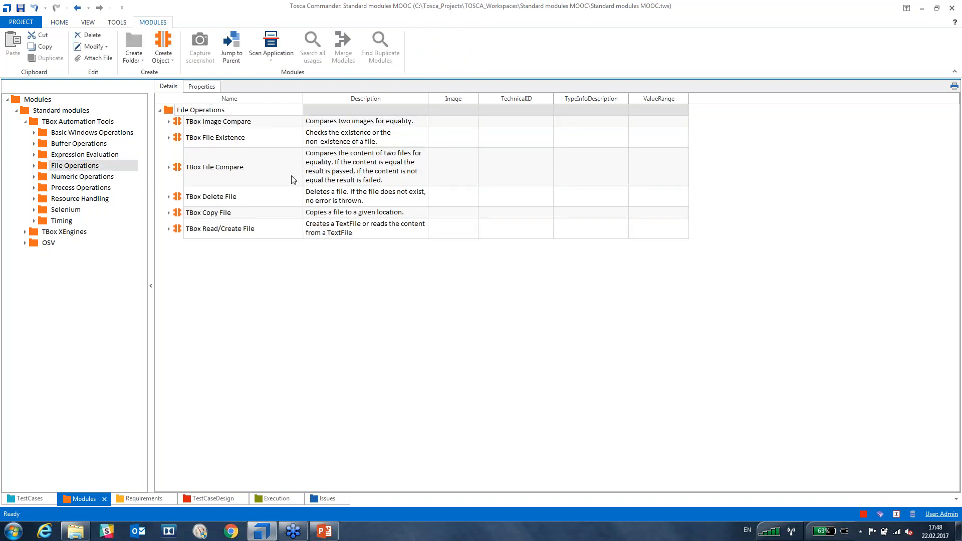
left_click(226, 231)
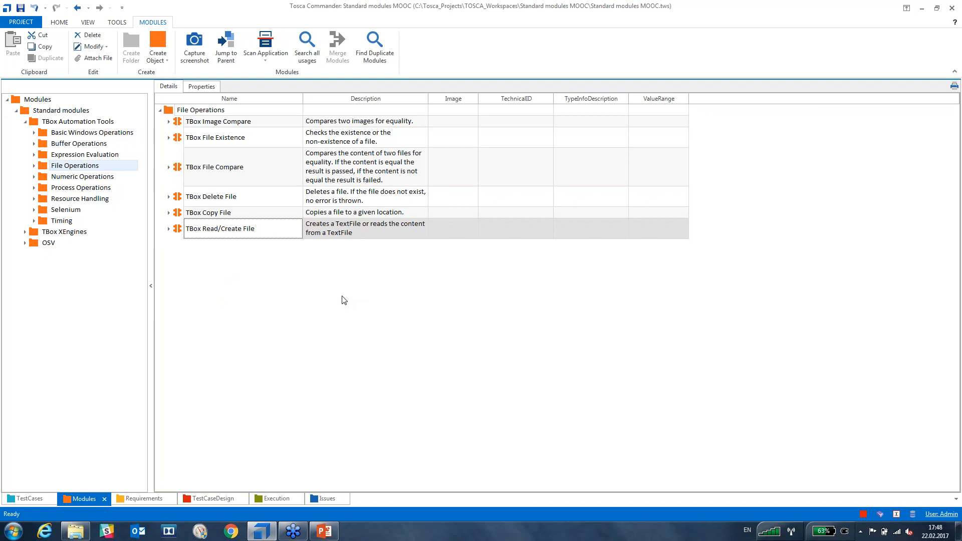
In TBox Set Buffer, name the buffer Example and give it the value 99.
left_click(27, 499)
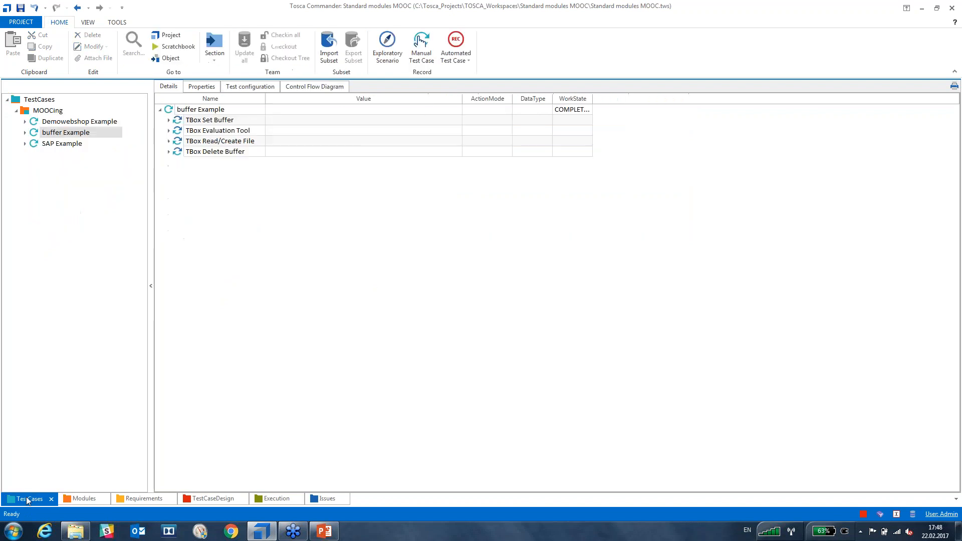
left_click(169, 121)
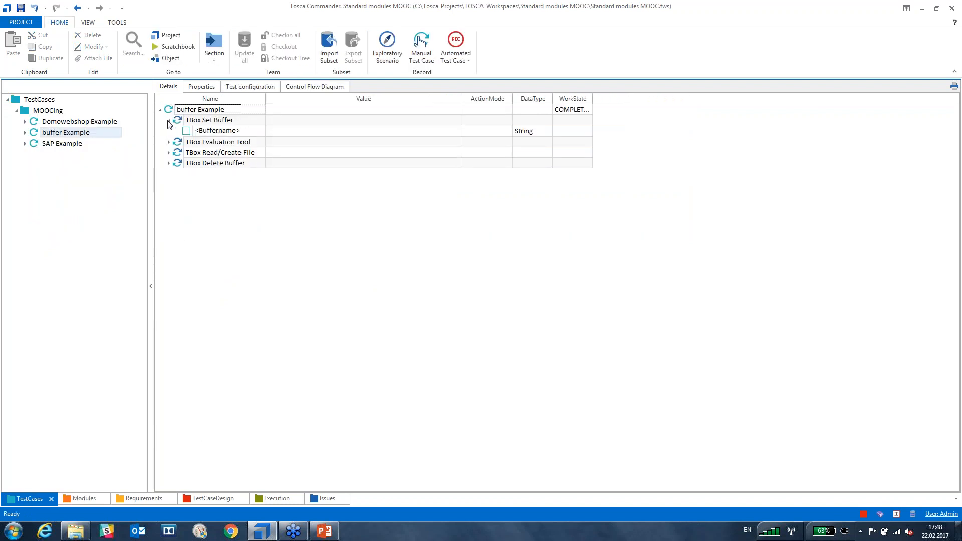
left_click(249, 132)
left_click(250, 133)
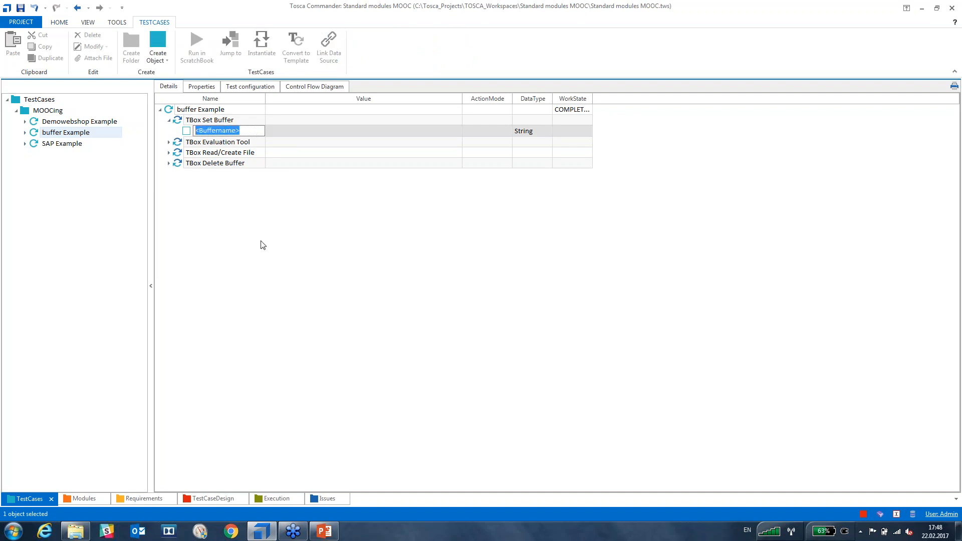
type("Example")
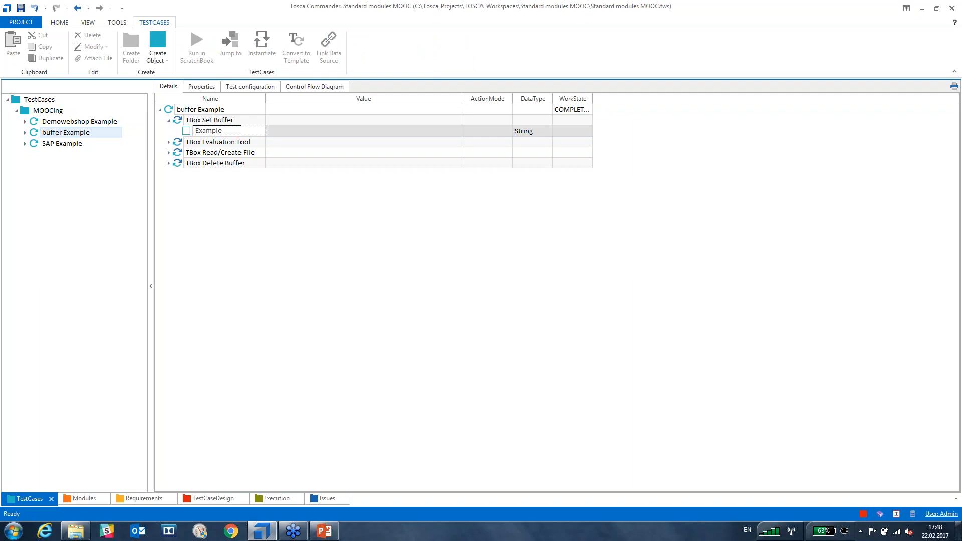
key("Return")
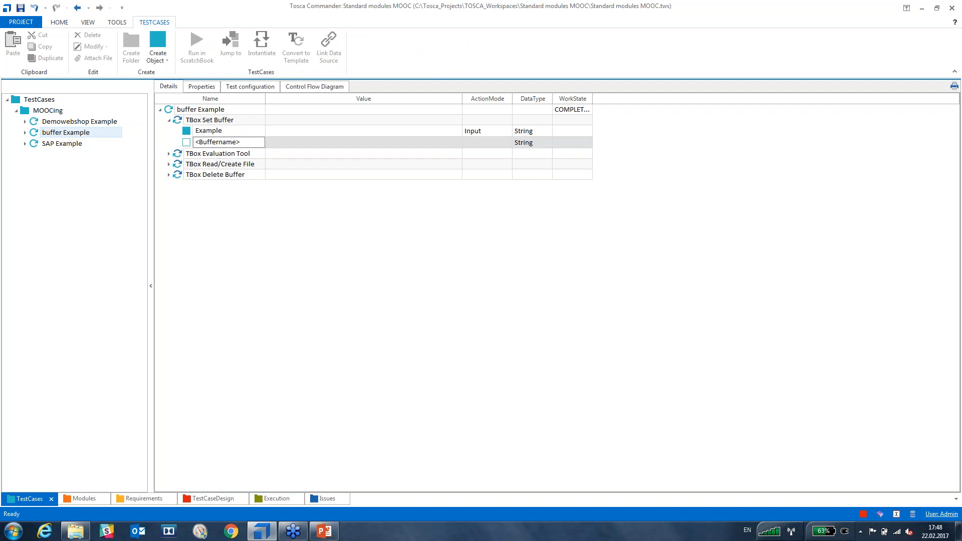
left_click(316, 134)
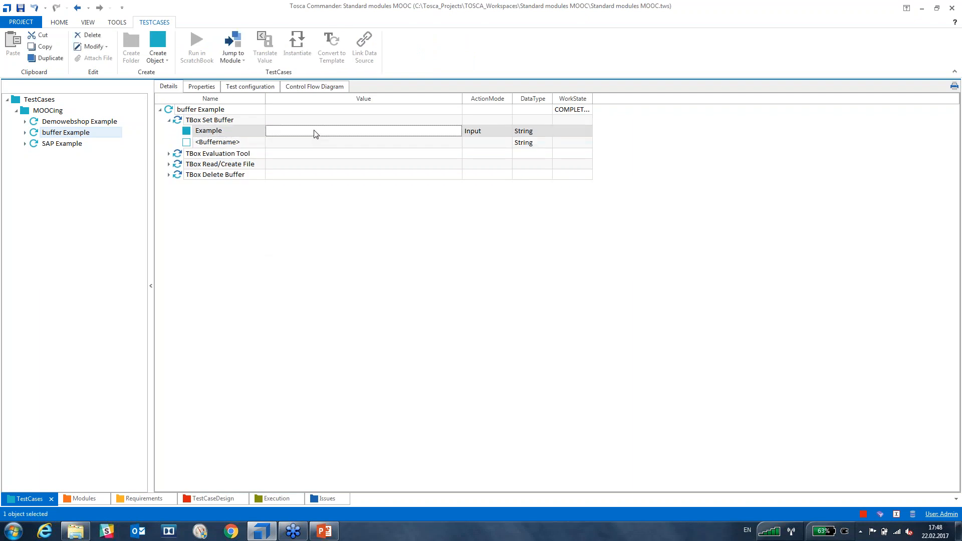
left_click(315, 134)
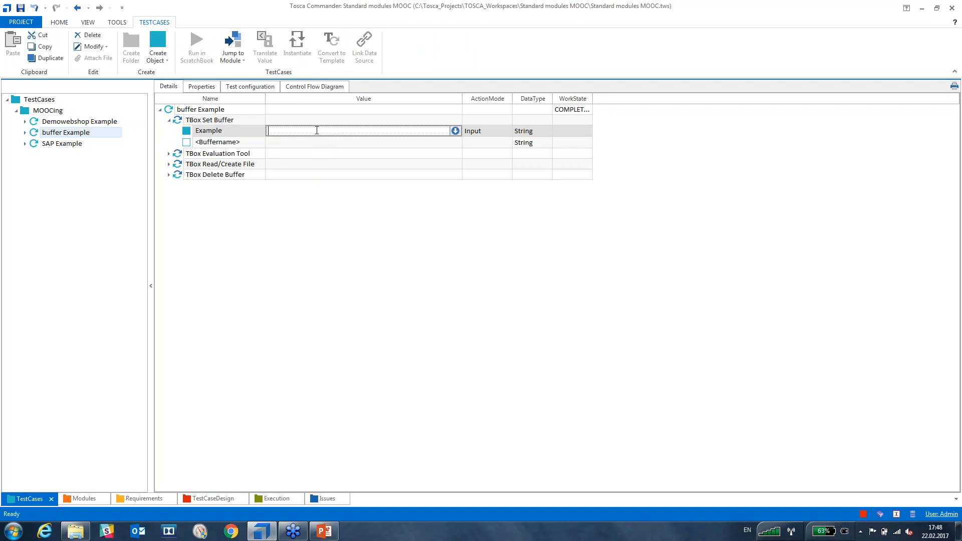
type("99")
key("Return")
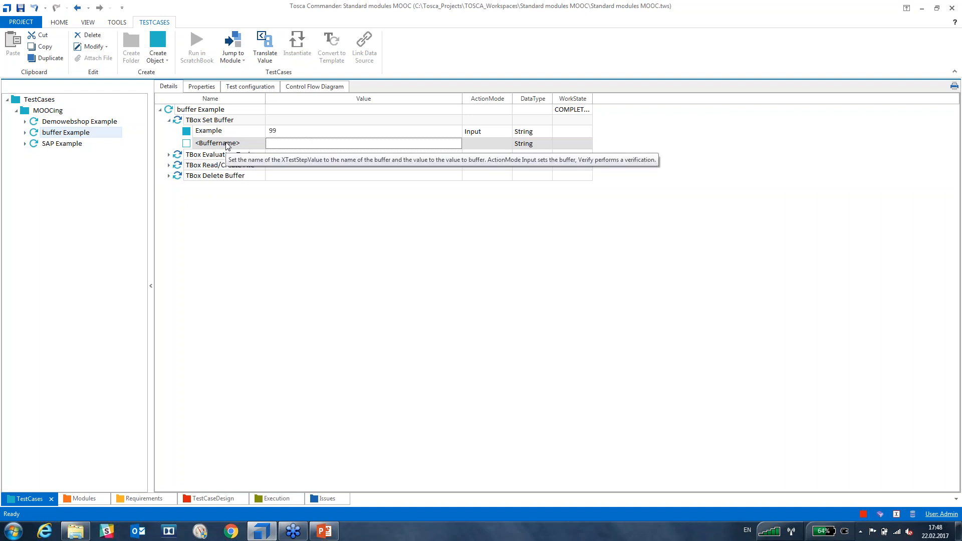
Rename the placeholder buffer to asdasd, then delete that extra buffer row.
left_click(238, 145)
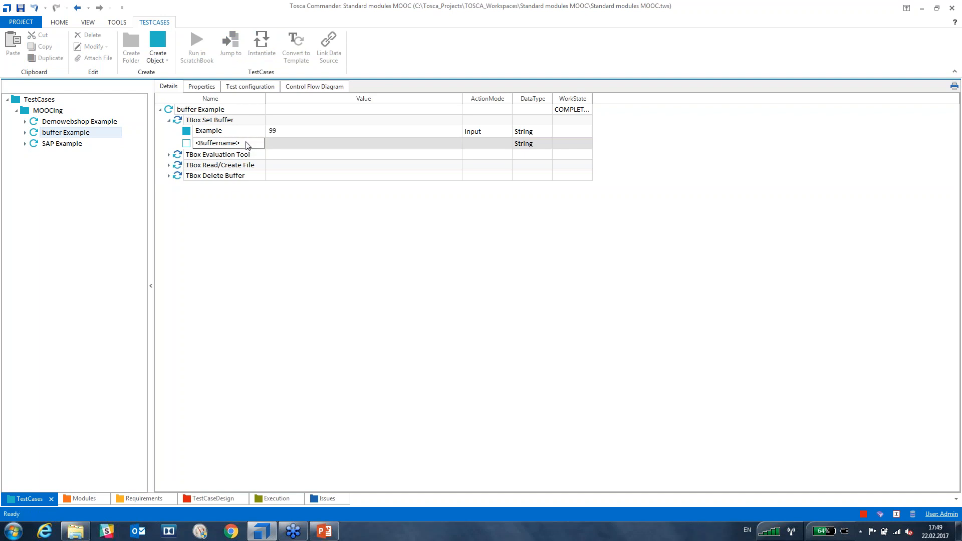
left_click(247, 144)
type("asdasd")
key("Tab")
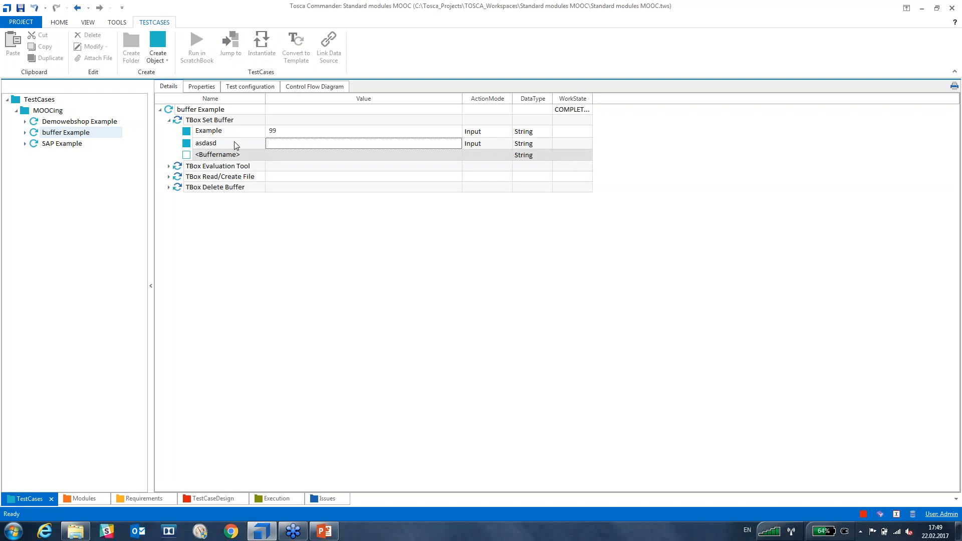
left_click(287, 147)
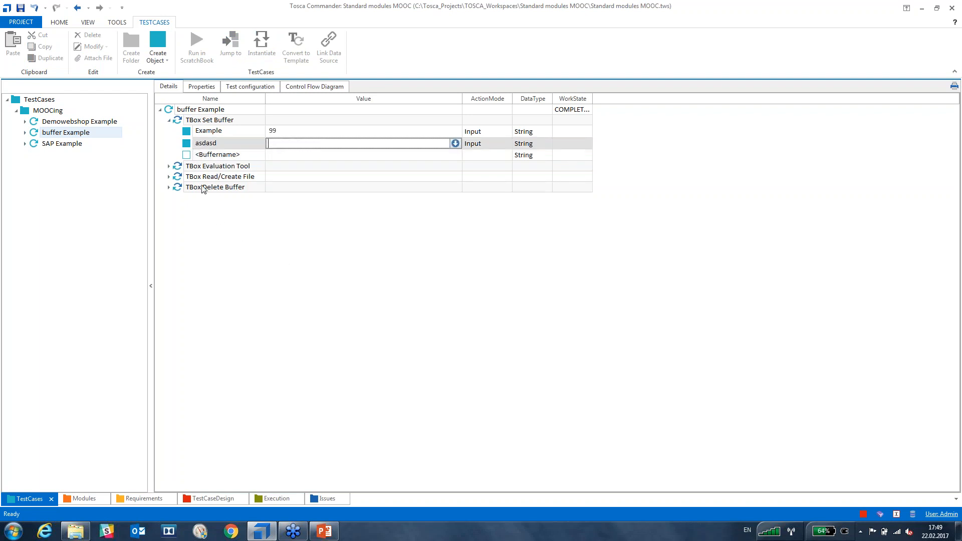
left_click(187, 145)
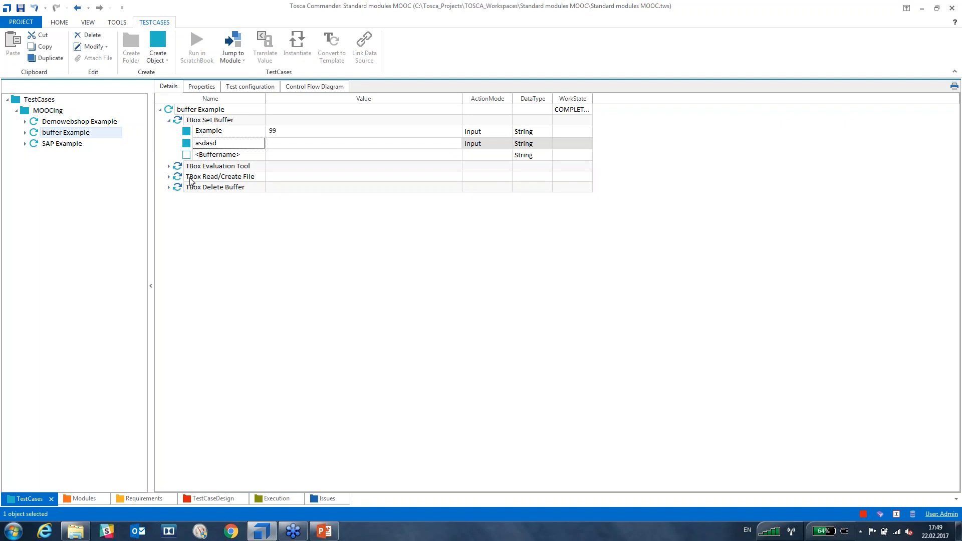
key("Delete")
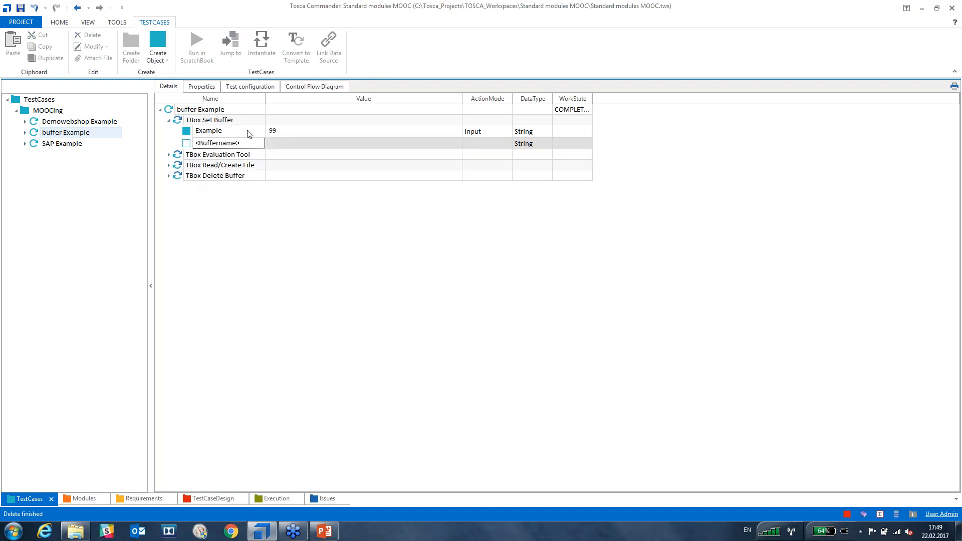
Enter {B[Example]}<100 as the TBox Evaluation Tool Expression, making ActionMode Verify.
left_click(169, 155)
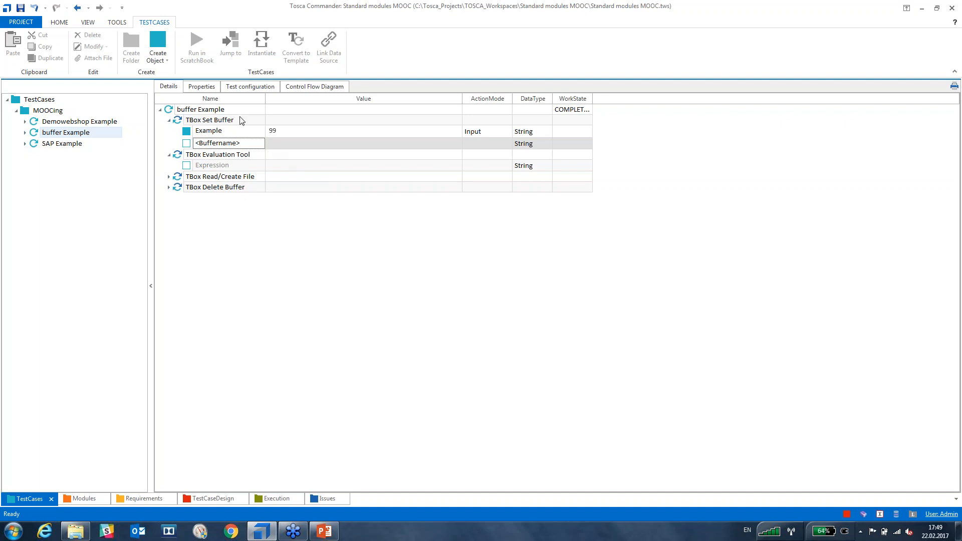
left_click(287, 156)
left_click(283, 167)
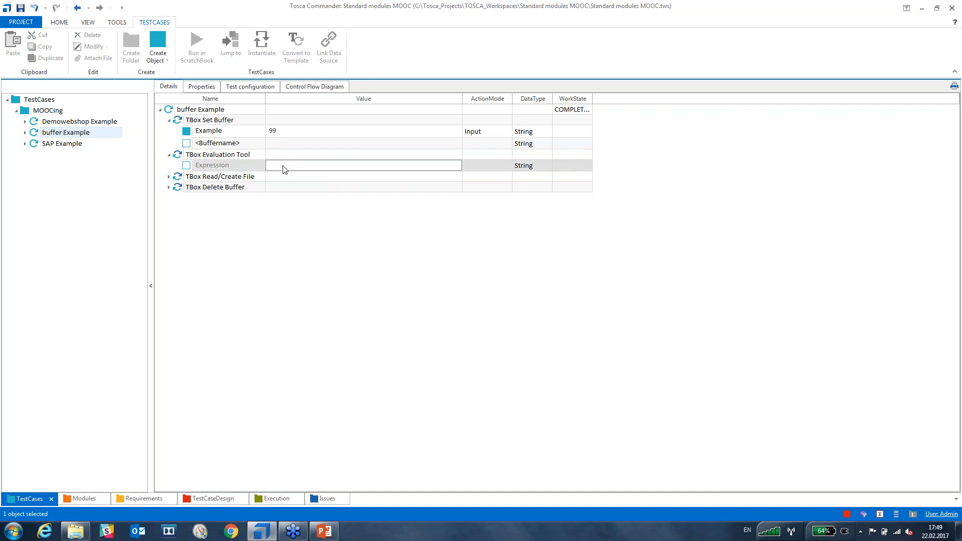
left_click(283, 167)
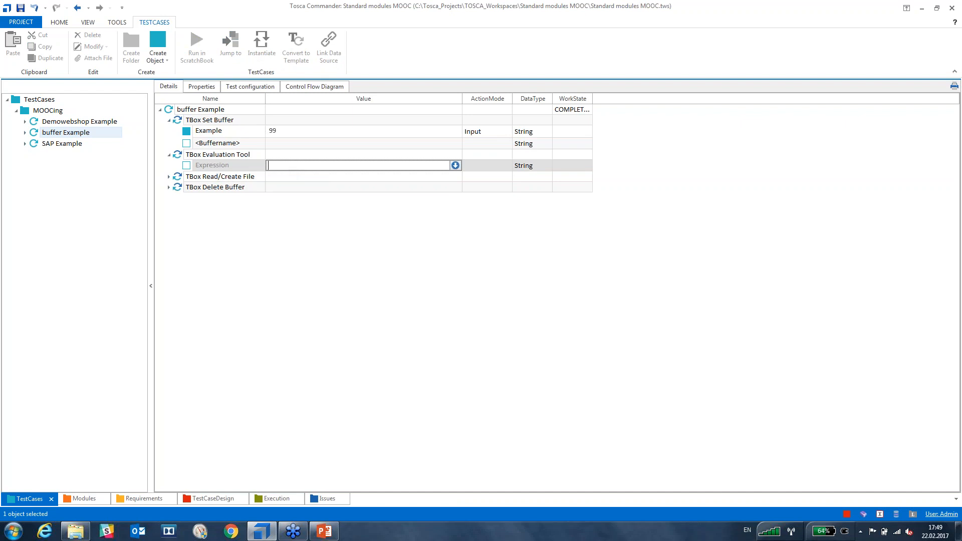
type("{B[")
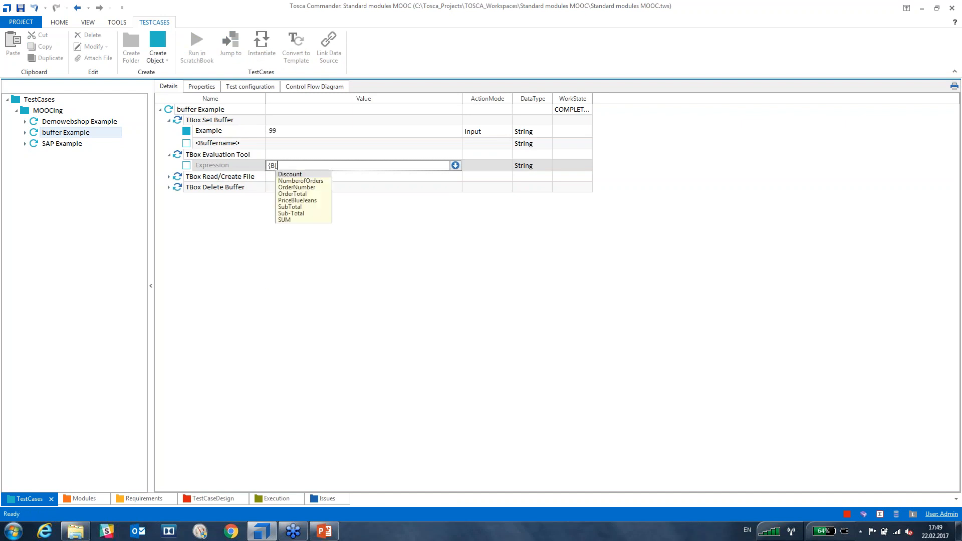
type("Example]}<")
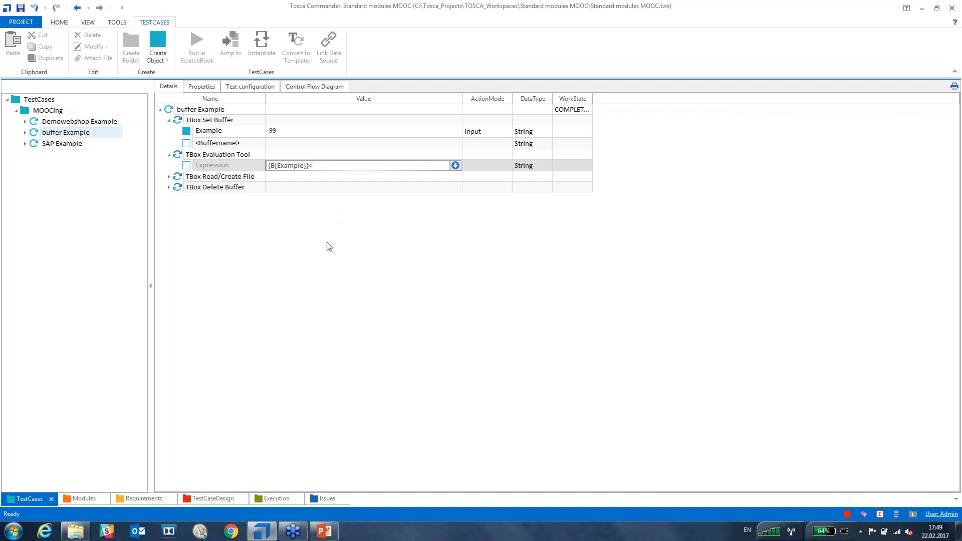
type("100")
key("Return")
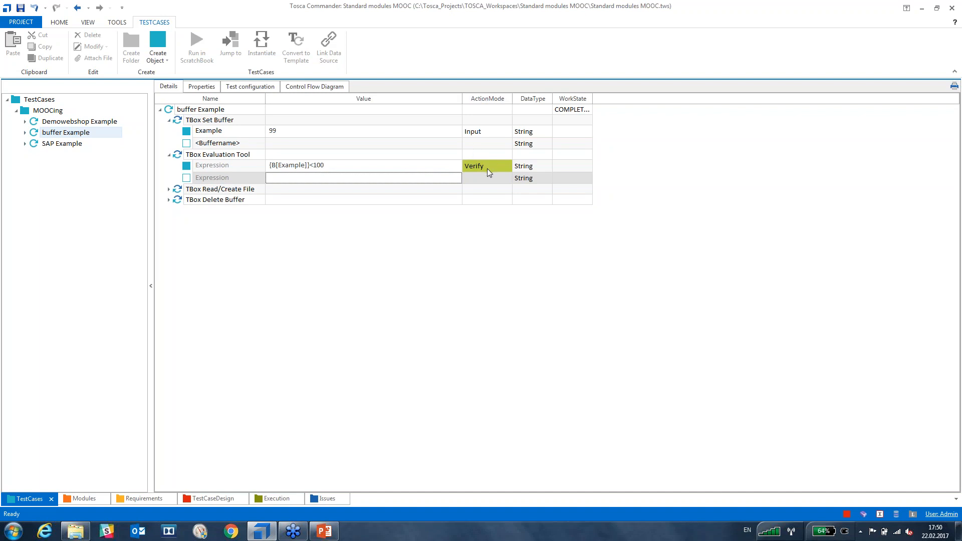
left_click(402, 265)
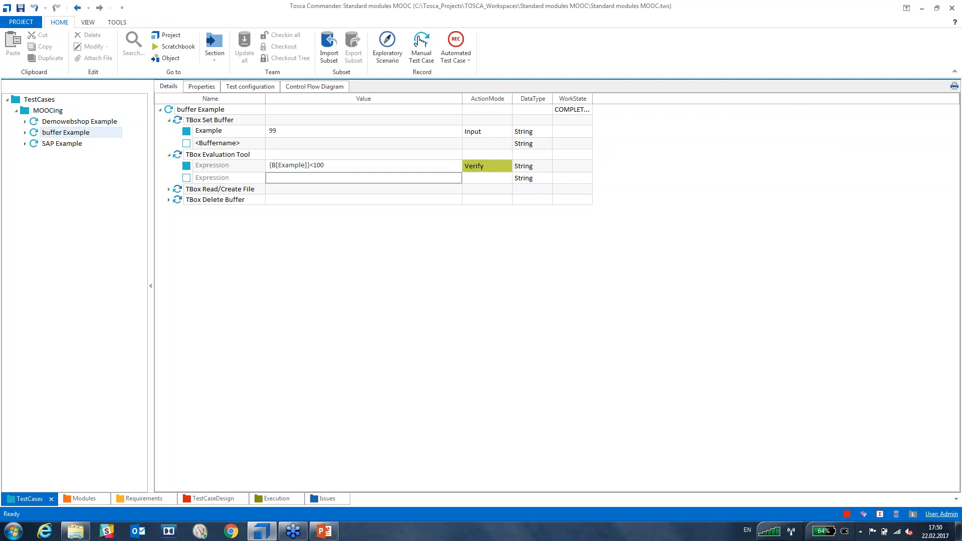
left_click(178, 122)
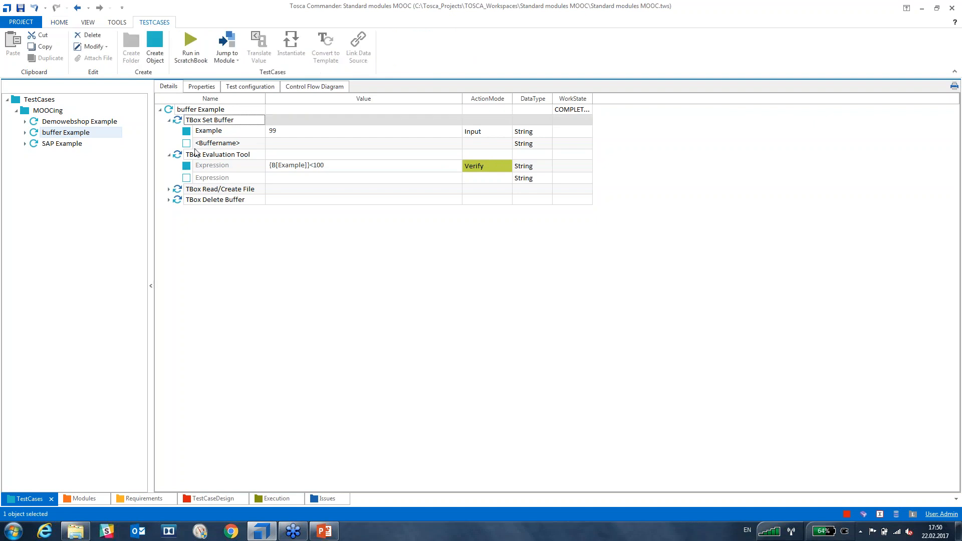
Run TBox Set Buffer in ScratchBook, read the log showing Example set to 99, and close it.
key("F6")
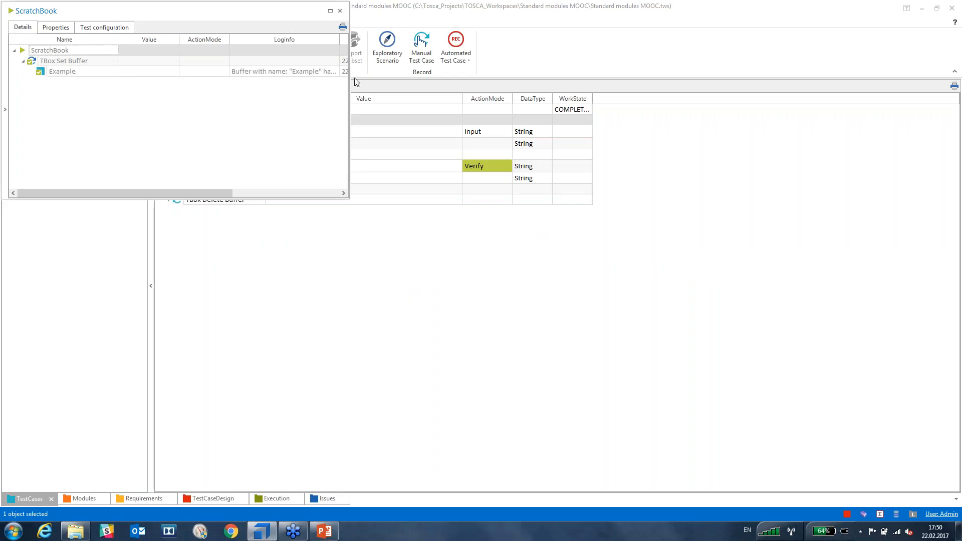
left_click(329, 12)
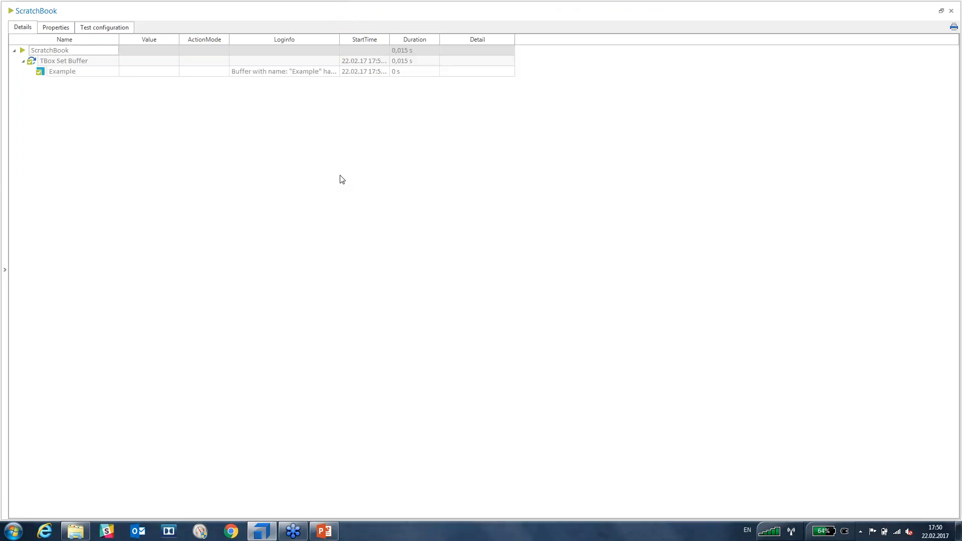
left_click(334, 73)
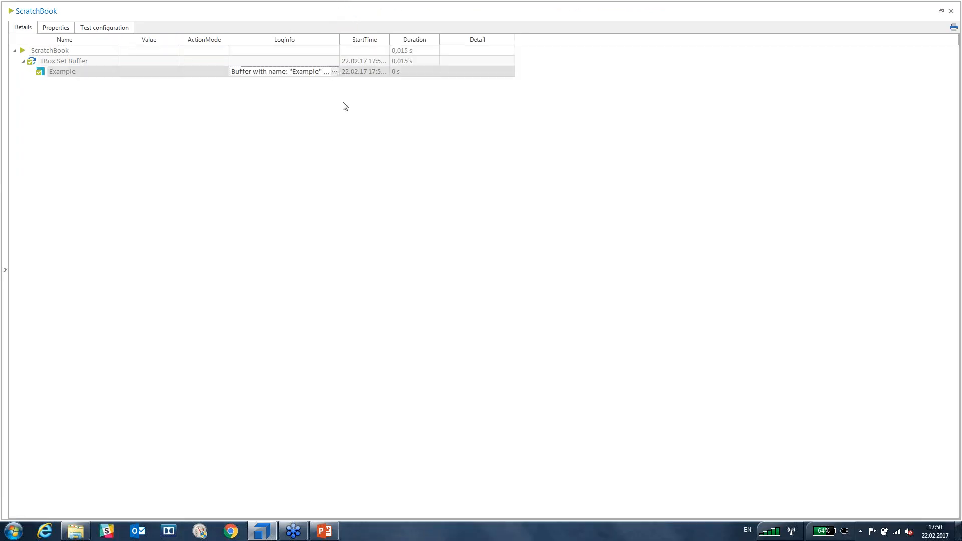
left_click(334, 71)
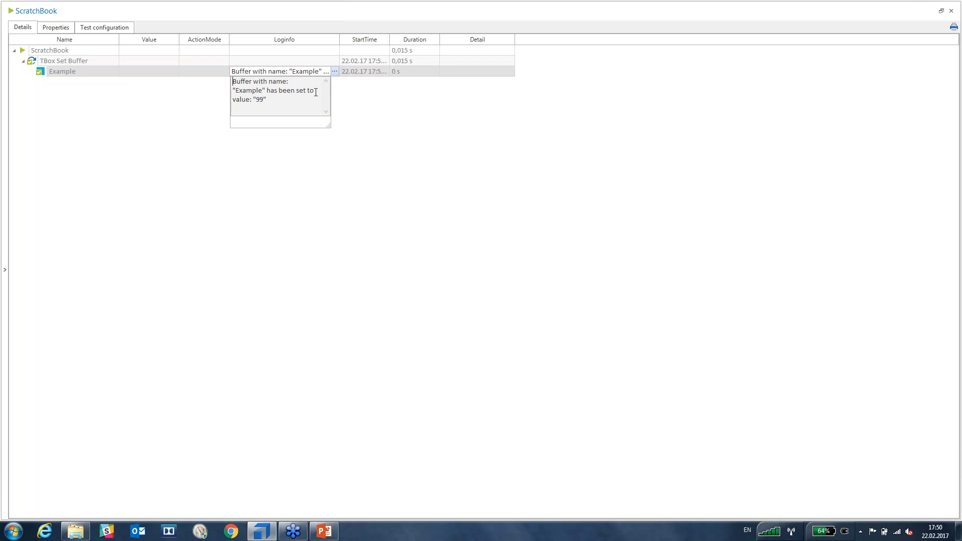
left_click(942, 11)
left_click_drag(779, 11, 473, 48)
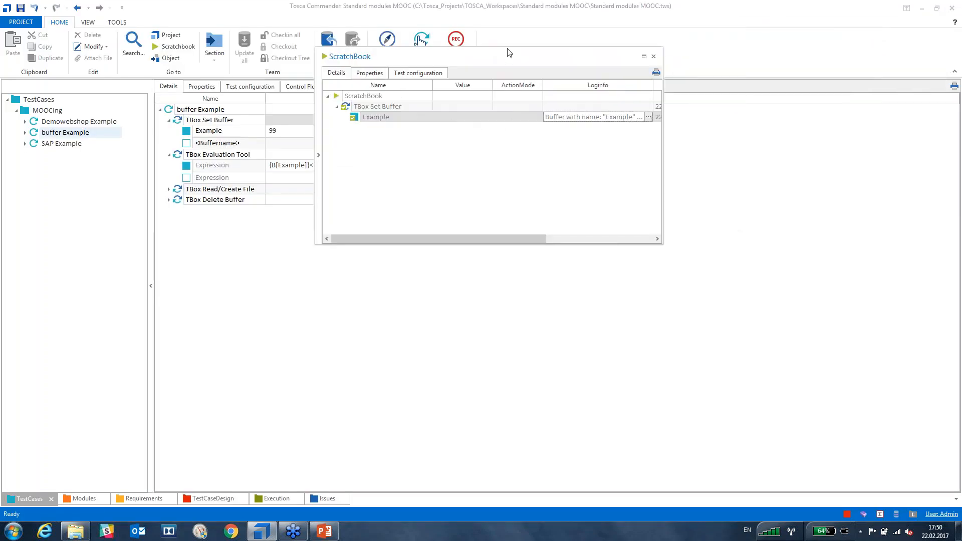
left_click(652, 56)
left_click(19, 25)
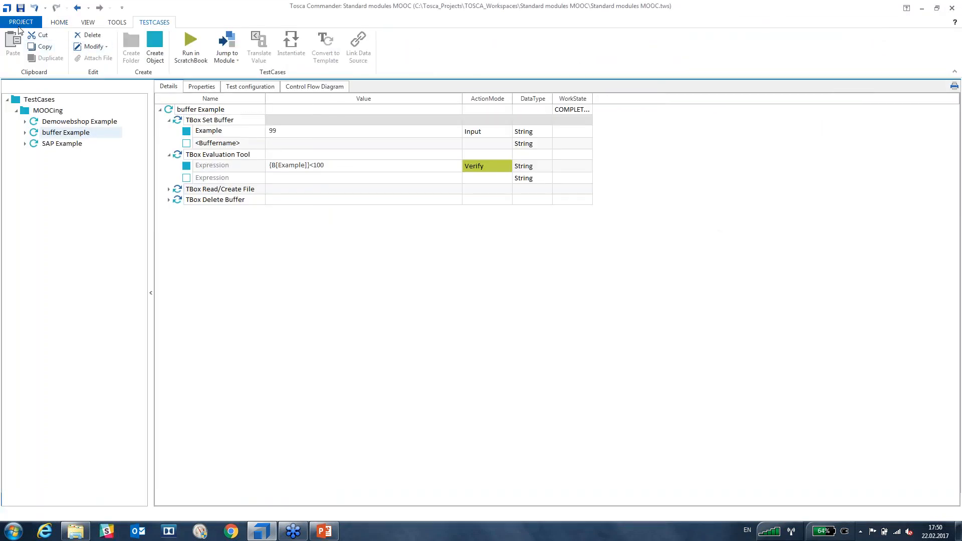
left_click(32, 125)
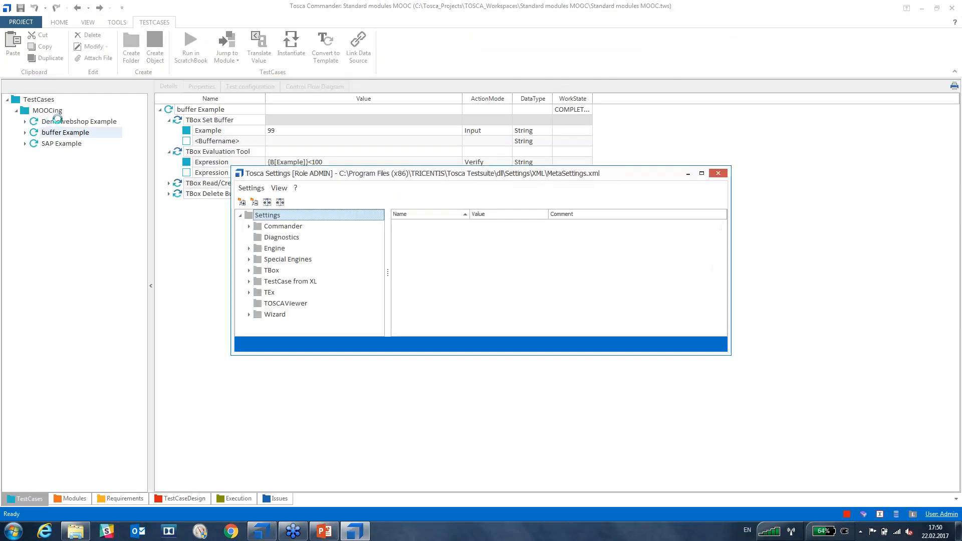
left_click(260, 249)
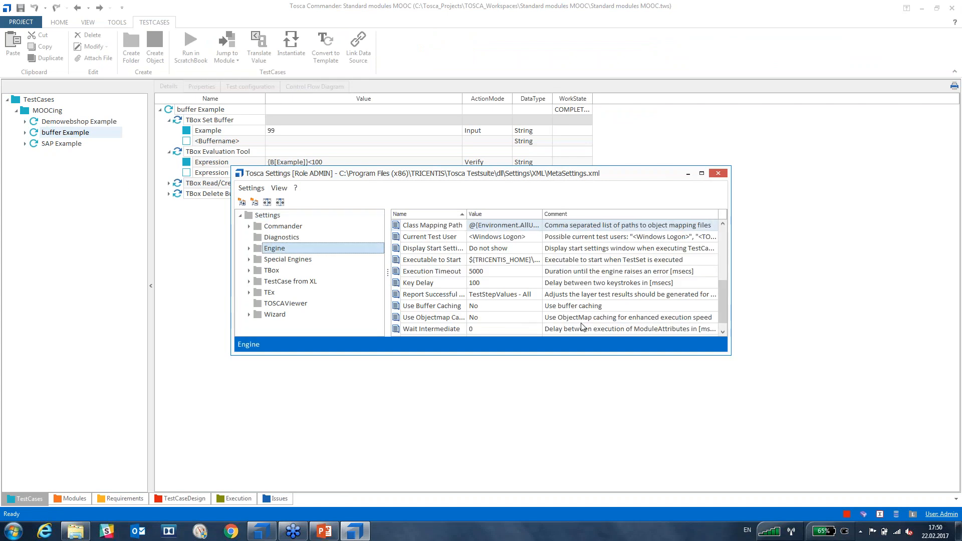
left_click_drag(724, 284, 717, 244)
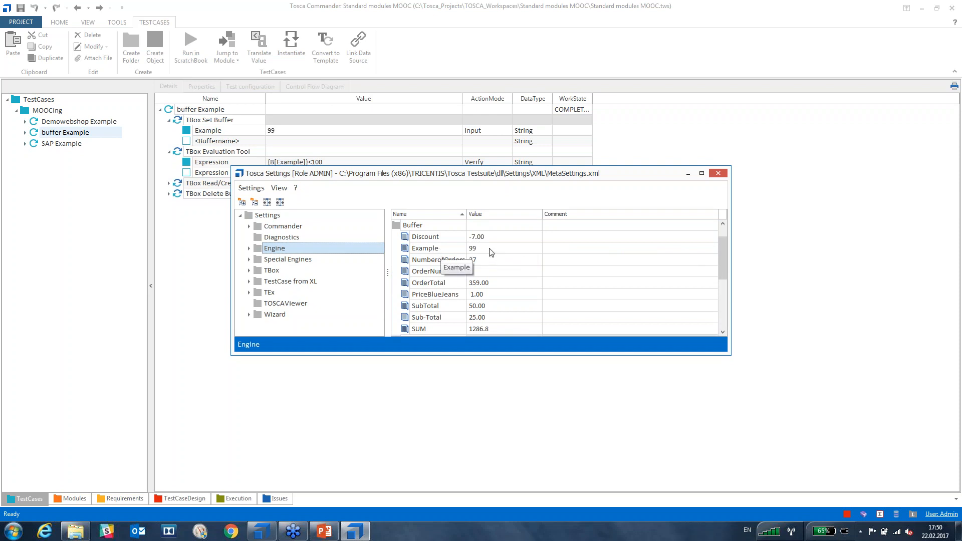
left_click(452, 249)
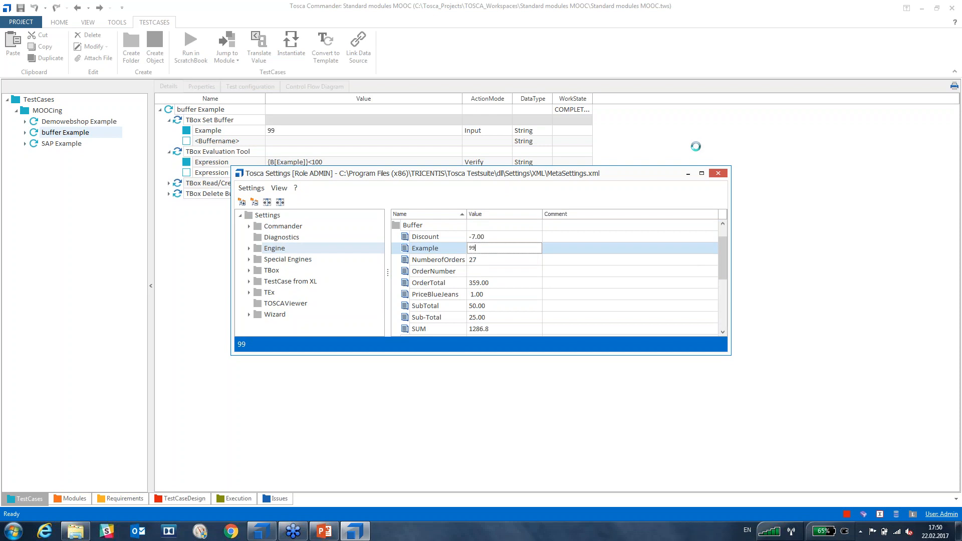
left_click(718, 174)
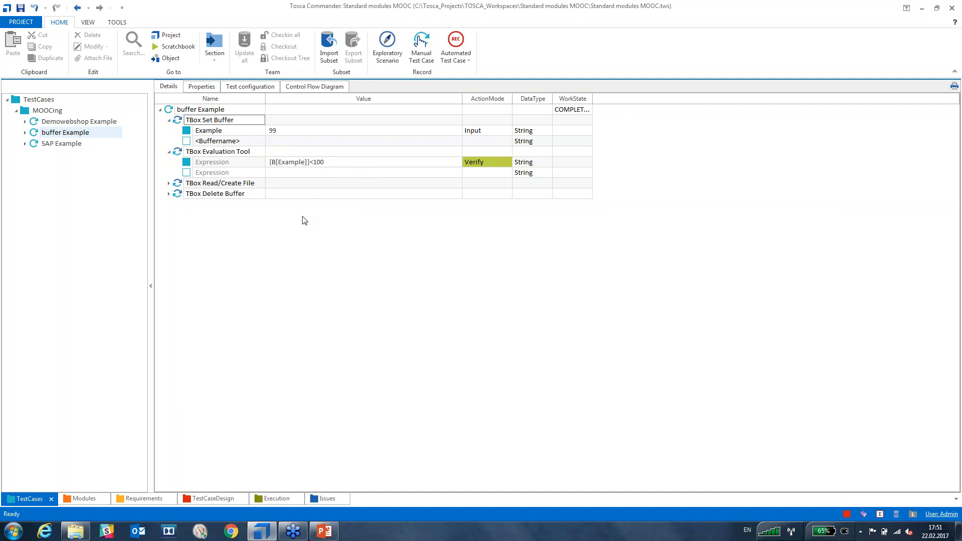
Run TBox Evaluation Tool in ScratchBook and confirm '99<100' evaluates to True.
left_click(181, 152)
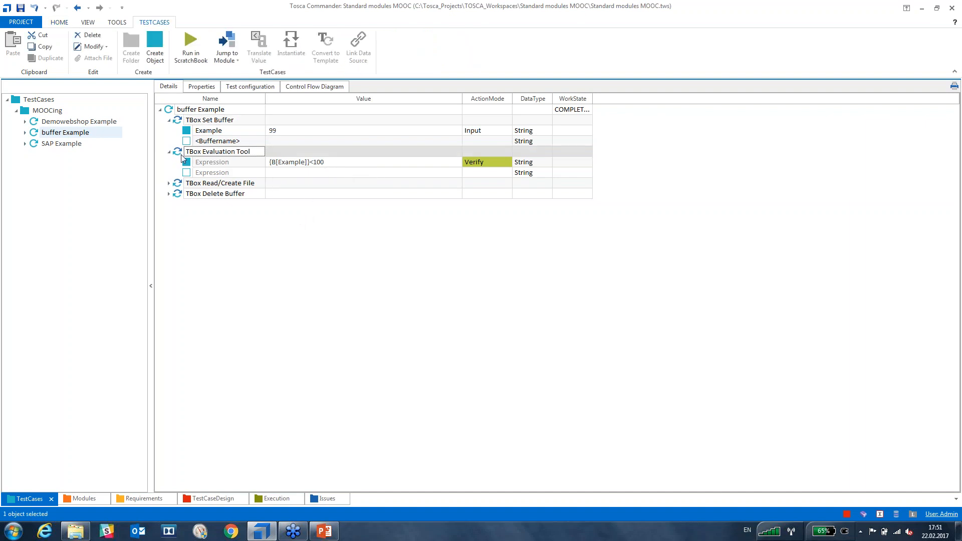
key("F6")
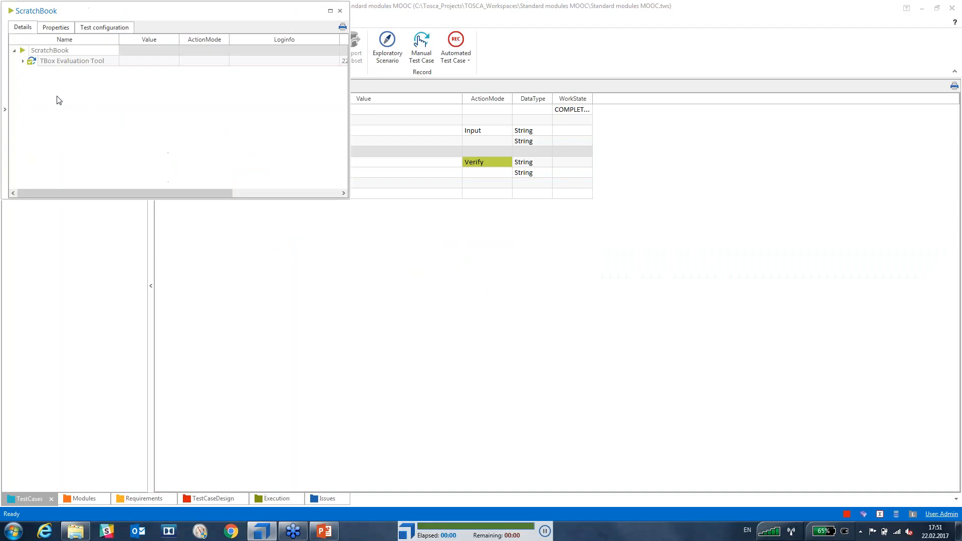
left_click(24, 61)
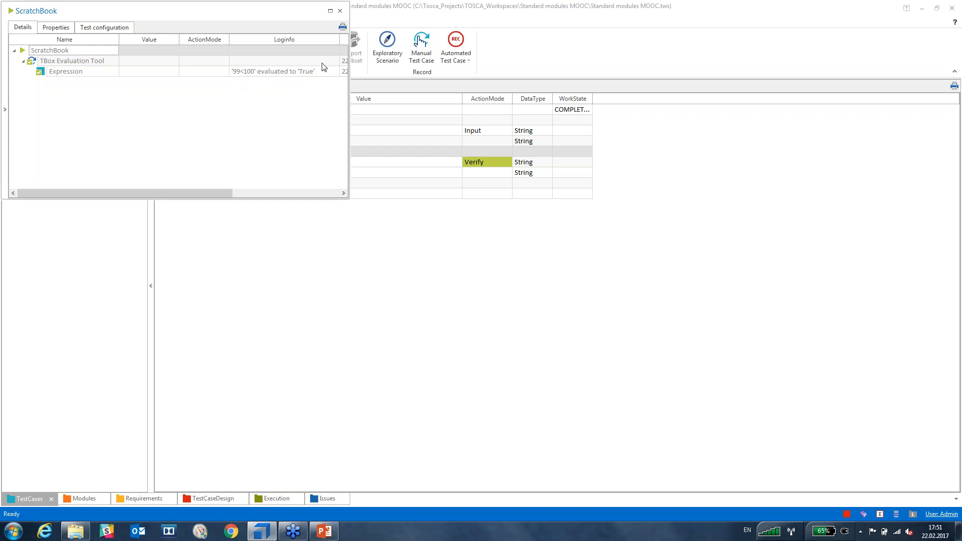
left_click(340, 11)
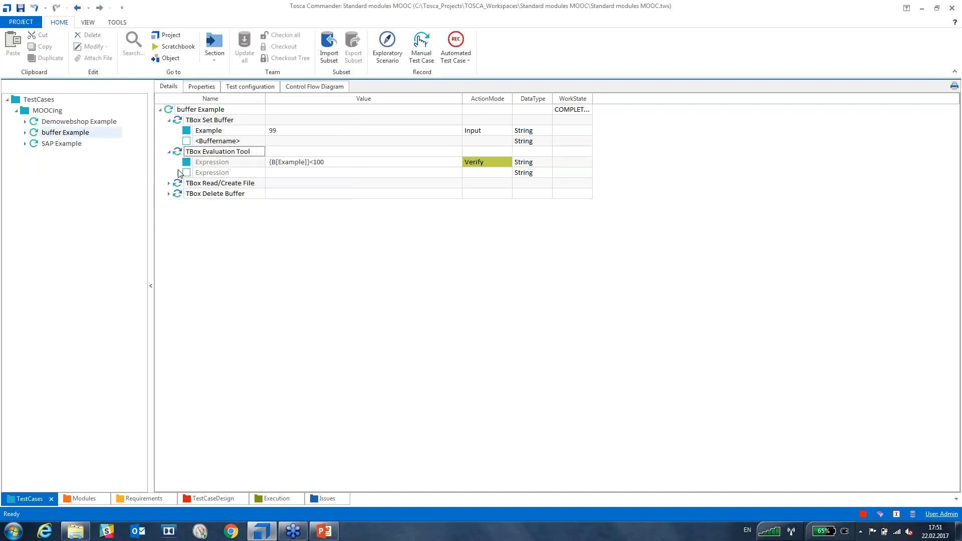
Expand TBox Read/Create File and set its Directory value to C:\temp.
left_click(169, 184)
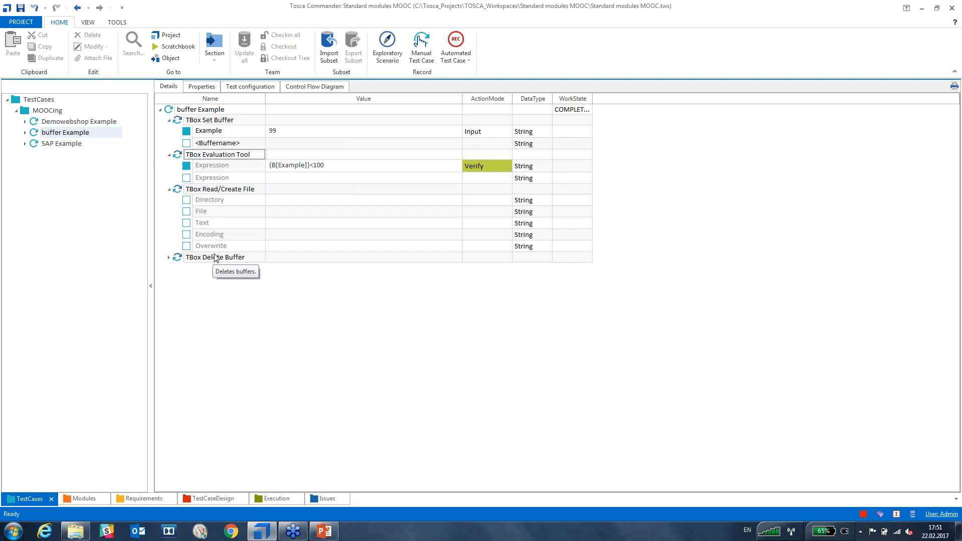
left_click(287, 203)
left_click(287, 203)
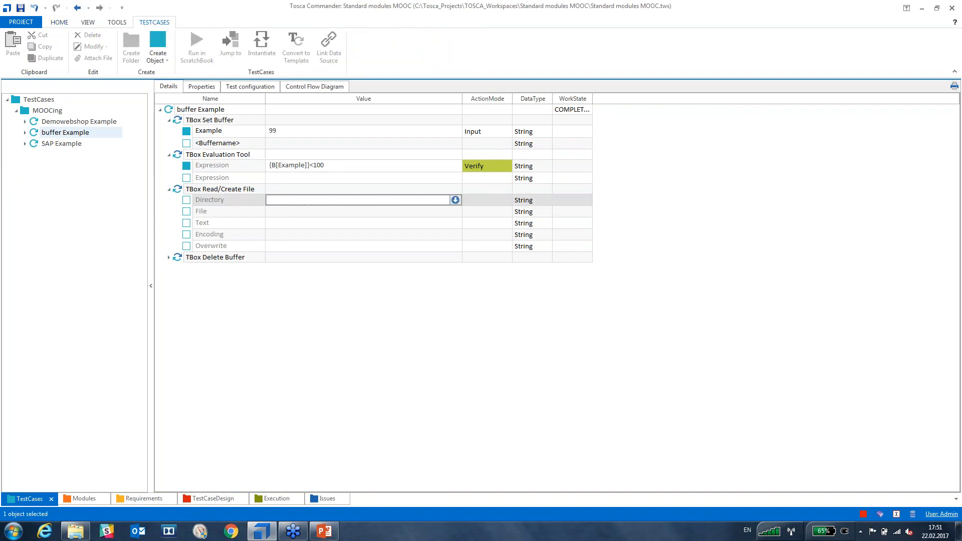
type("C:\\temp")
key("Return")
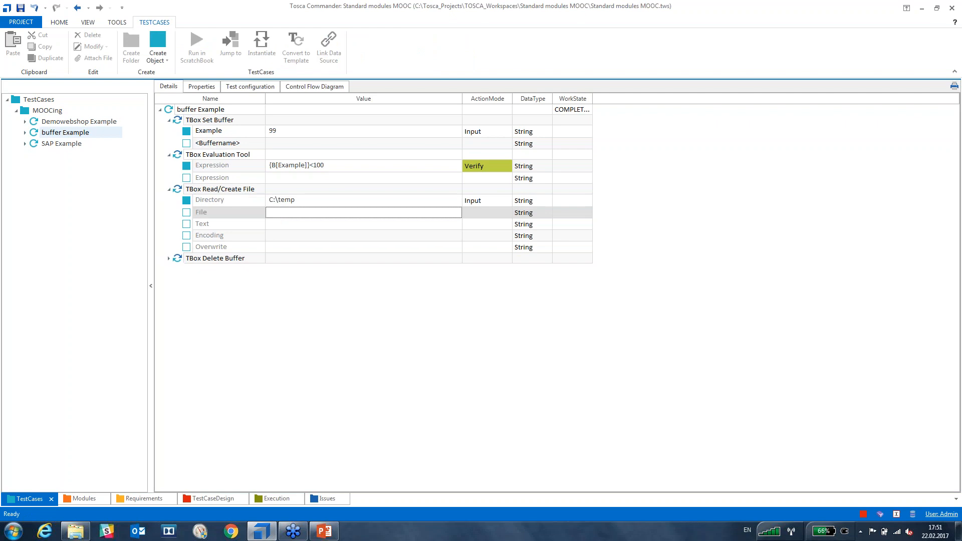
right_click(78, 535)
Open the empty Temp folder on the C: drive and show its full path, C:\Temp.
left_click(79, 362)
left_click(323, 382)
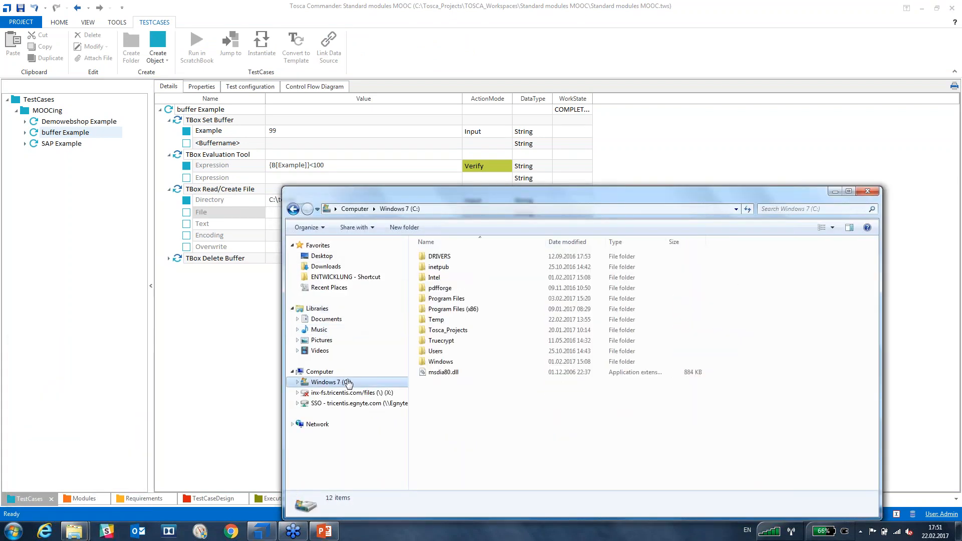
double_click(445, 320)
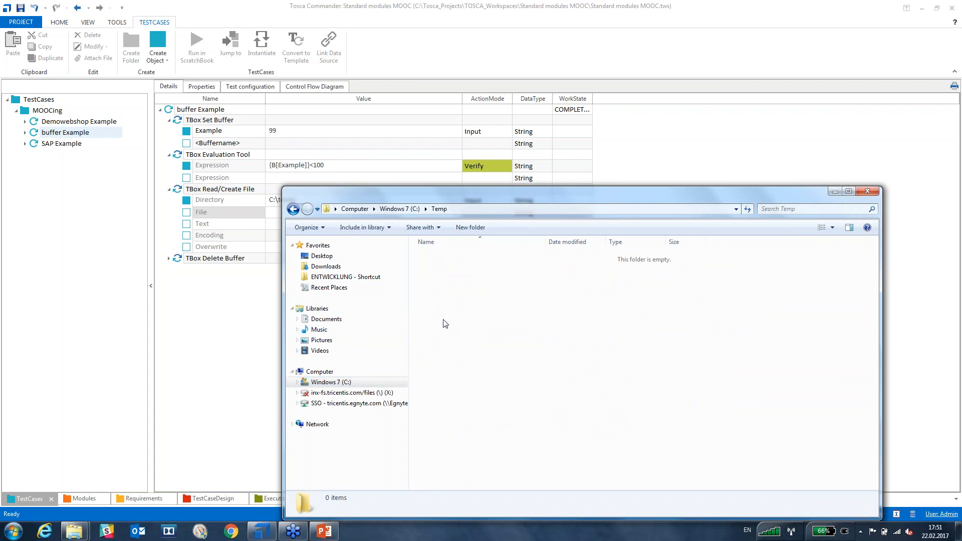
left_click(486, 208)
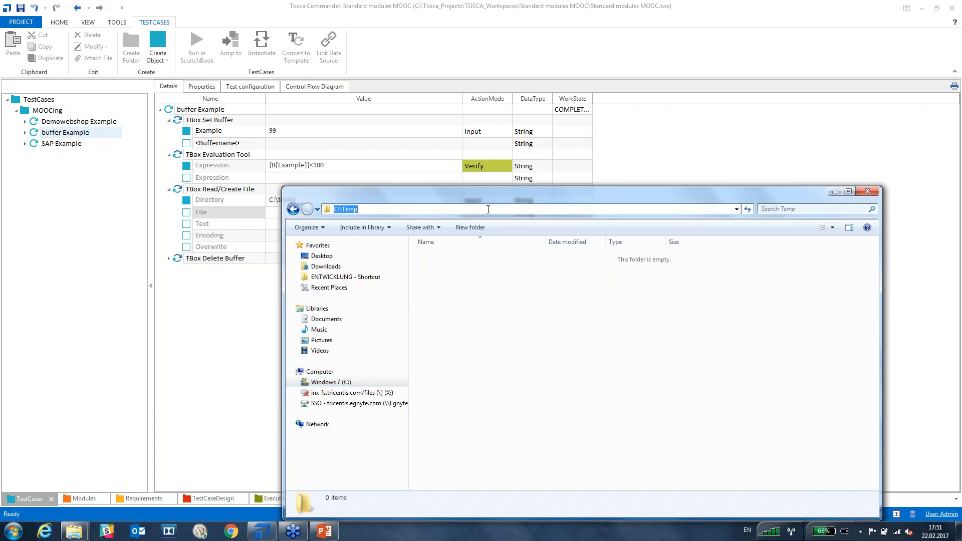
Move Explorer aside and select the existing Directory value in the test case for replacement.
left_click_drag(404, 196, 348, 230)
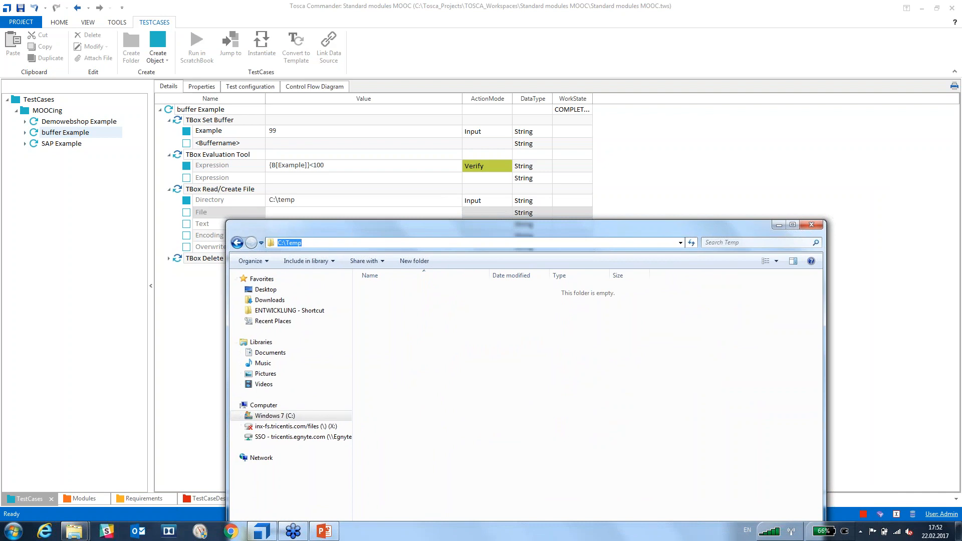
left_click(353, 208)
left_click(348, 202)
left_click_drag(348, 202, 265, 202)
Set Directory to C:\Temp and the File parameter to test.
type("C:\\Temp")
left_click(299, 315)
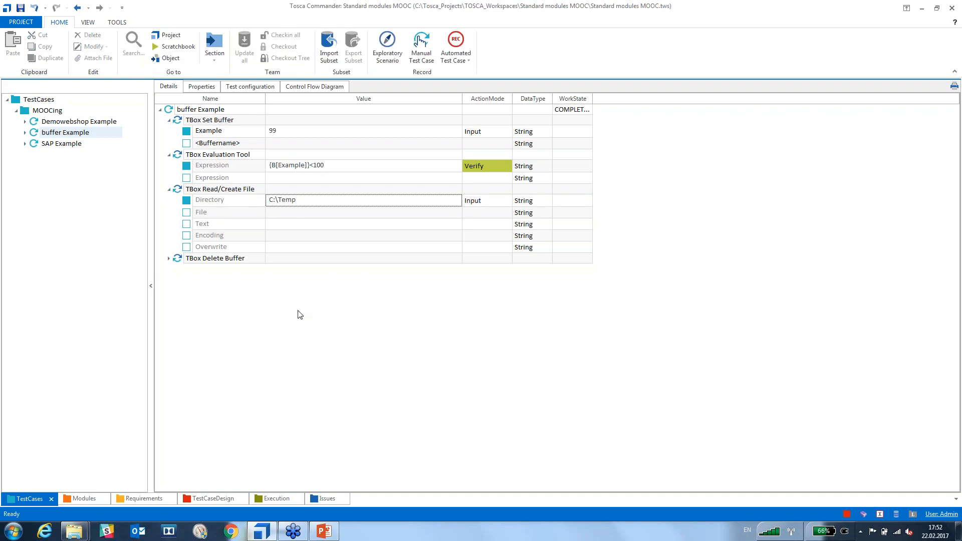
left_click(297, 216)
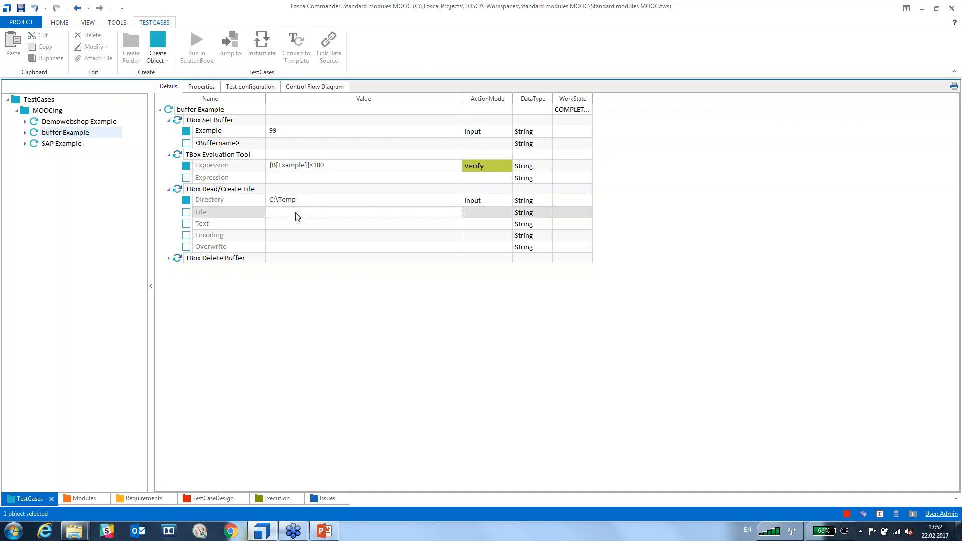
left_click(297, 216)
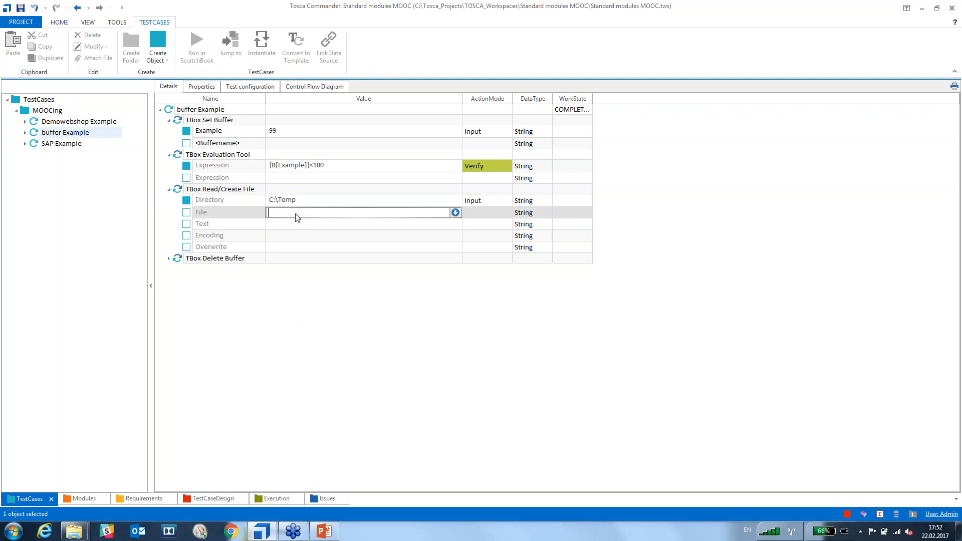
type("test")
key("Return")
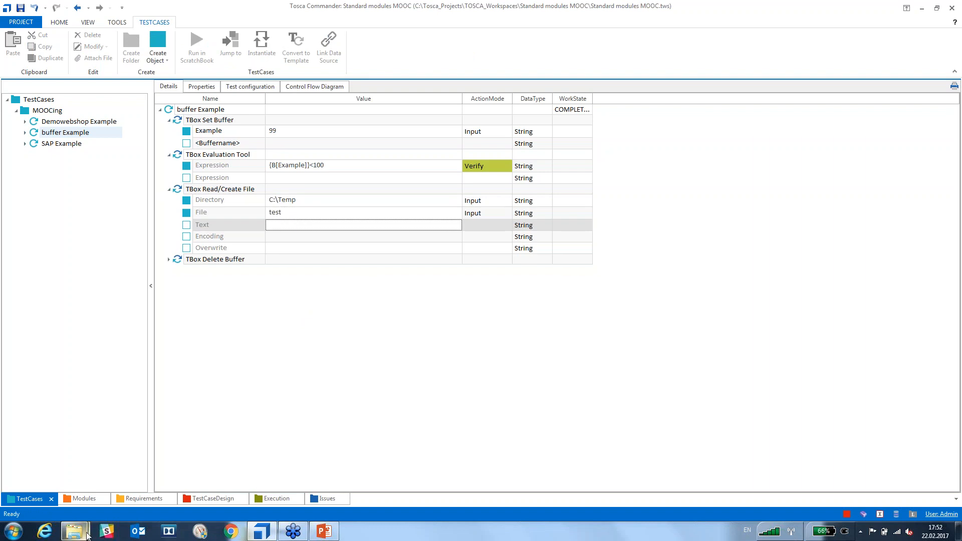
Check the open Explorer windows, then return to the test case's Text value cell.
left_click(75, 532)
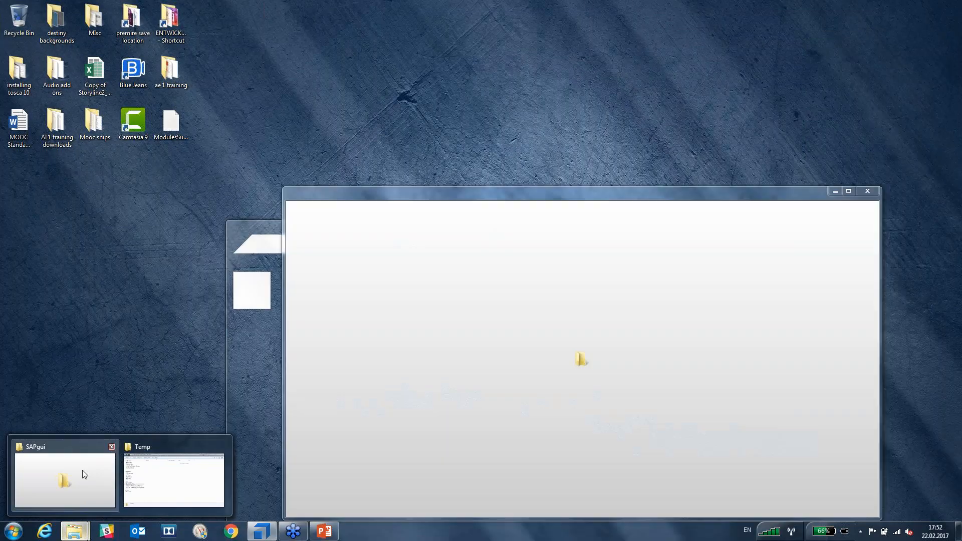
left_click(408, 346)
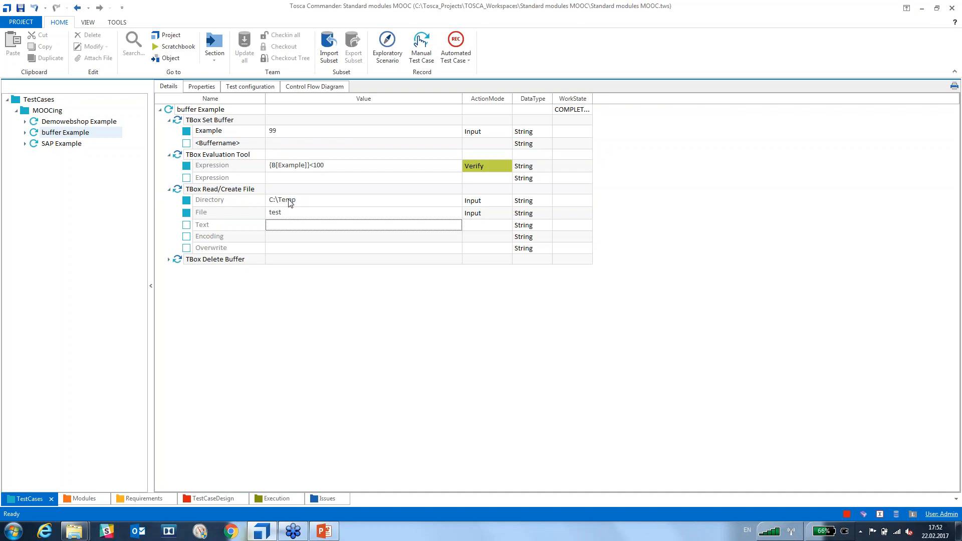
left_click(279, 226)
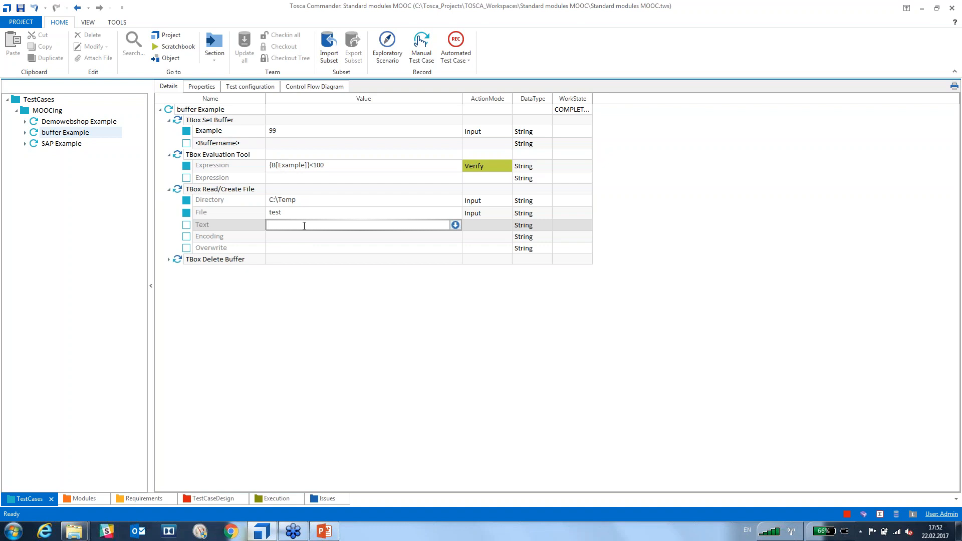
Enter the buffer reference {B[Example]} as the TBox Read/Create File Text value.
type("{")
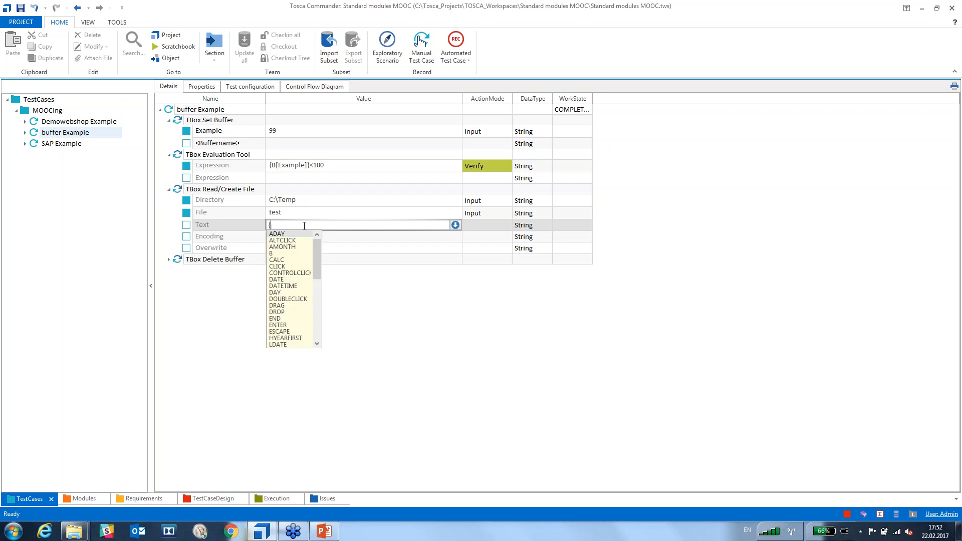
type("B")
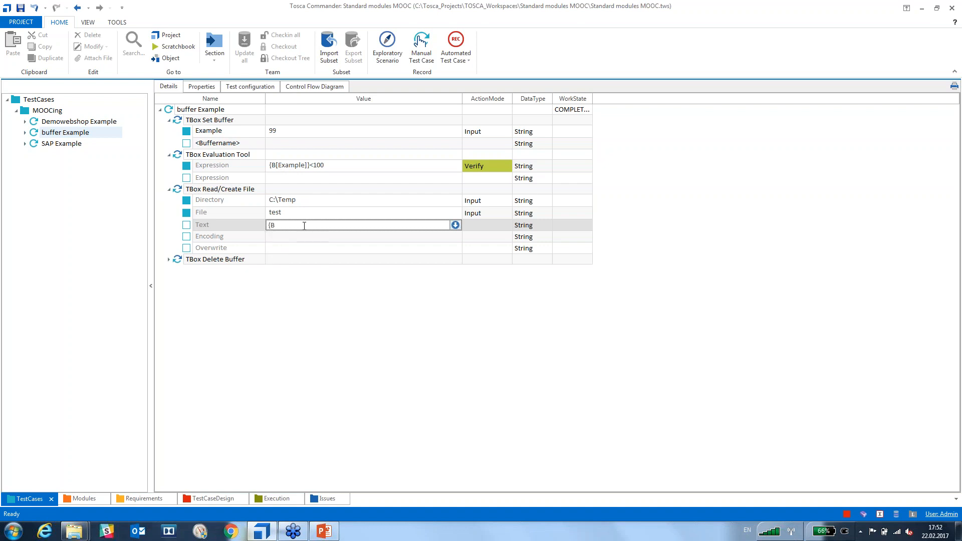
type("[Example")
key("Return")
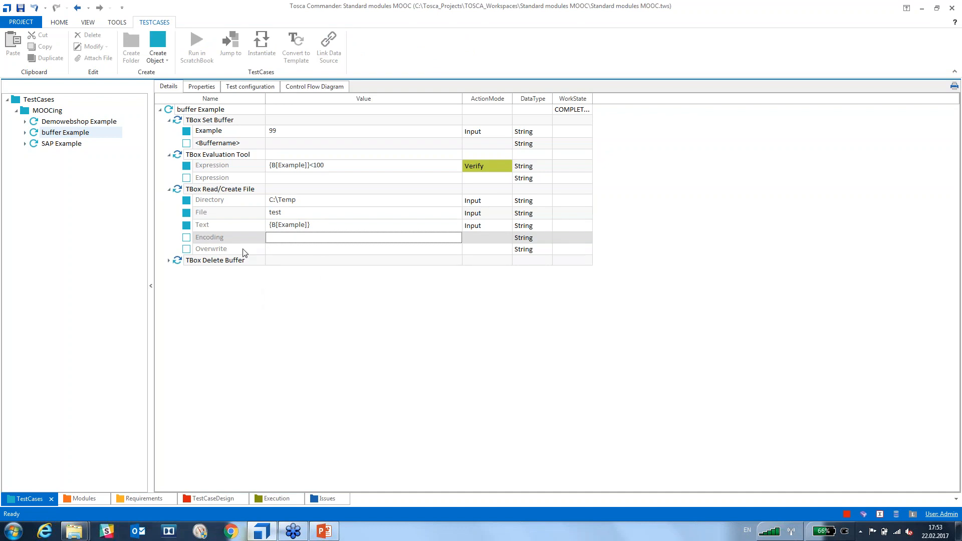
left_click(257, 337)
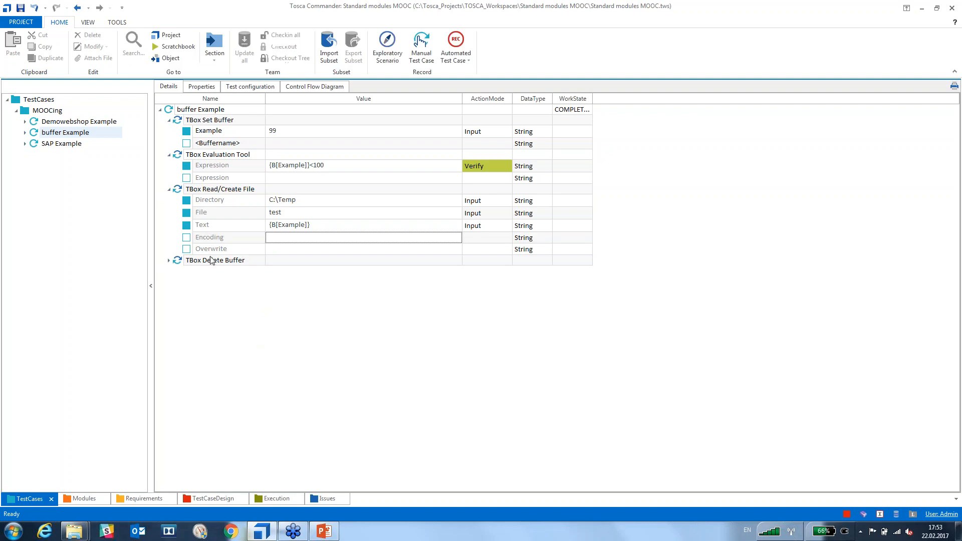
mouse_move(208, 251)
Run TBox Read/Create File alone in ScratchBook, close the results, and bring up the Temp folder.
left_click(184, 193)
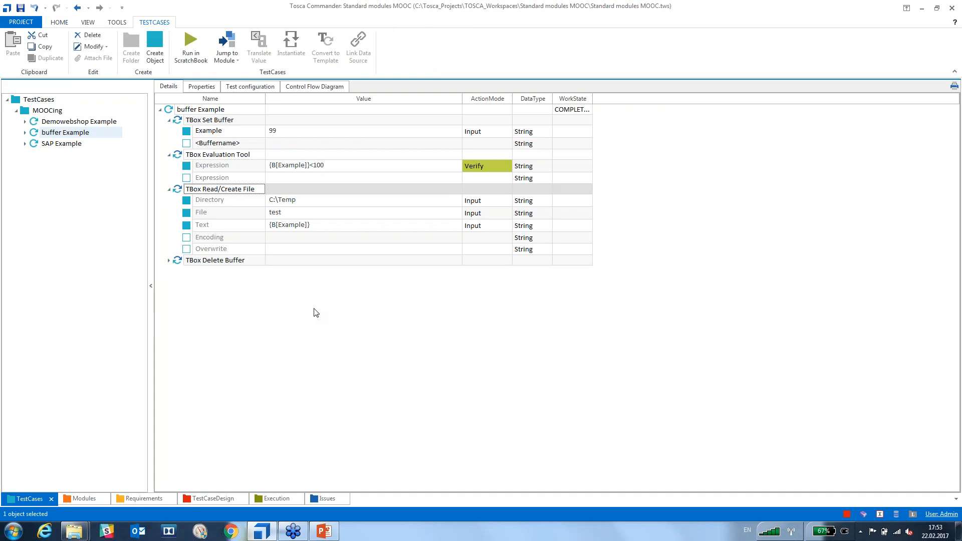
key("F6")
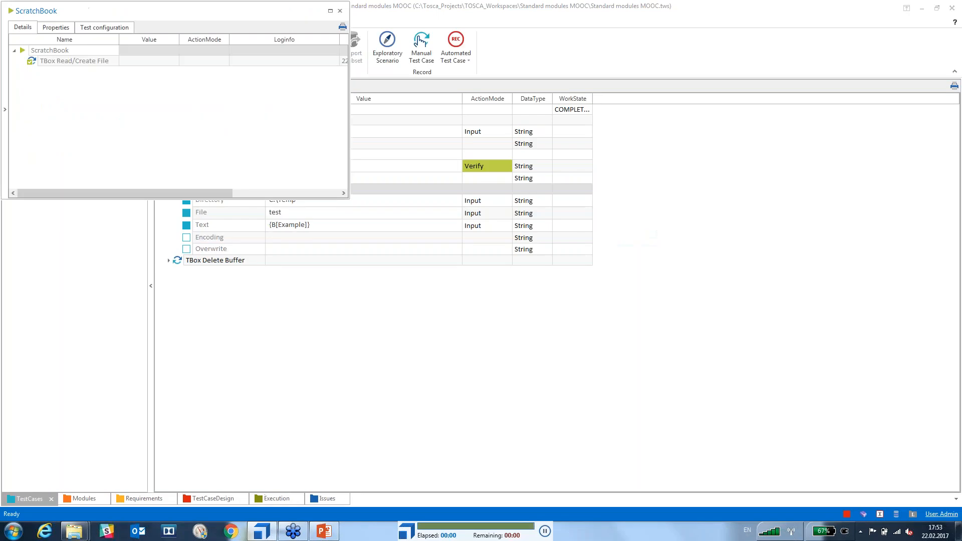
left_click(340, 13)
mouse_move(83, 531)
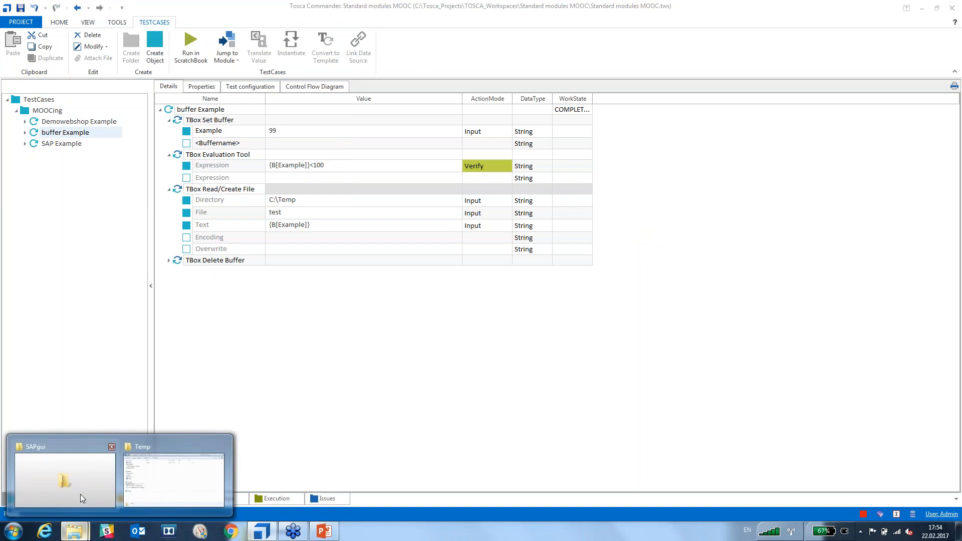
left_click(171, 481)
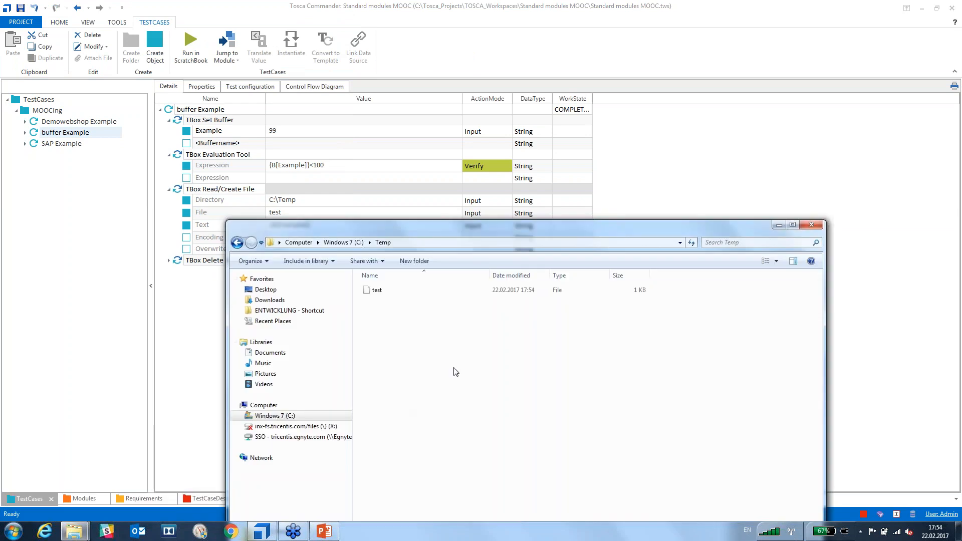
Open the new test file in Notepad++ to confirm it contains 99.
left_click(368, 290)
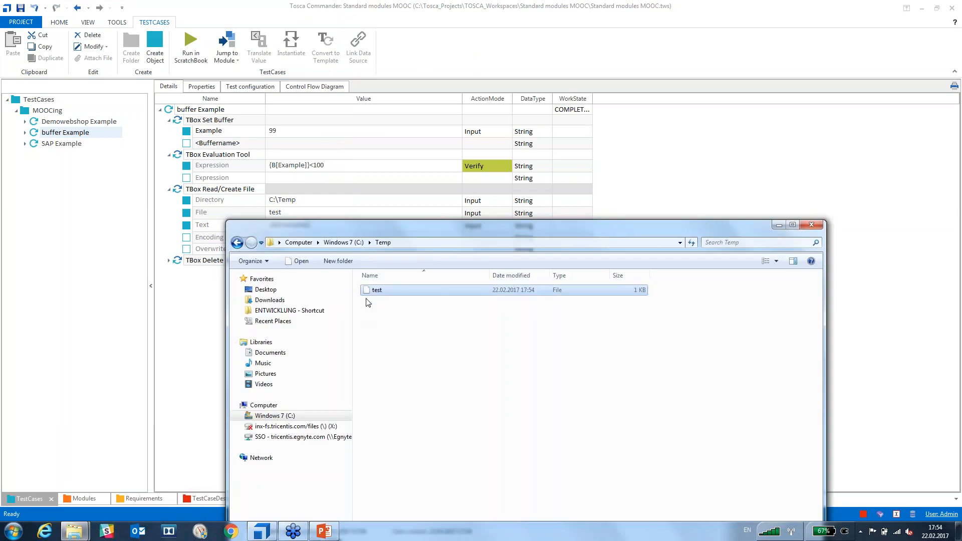
right_click(369, 293)
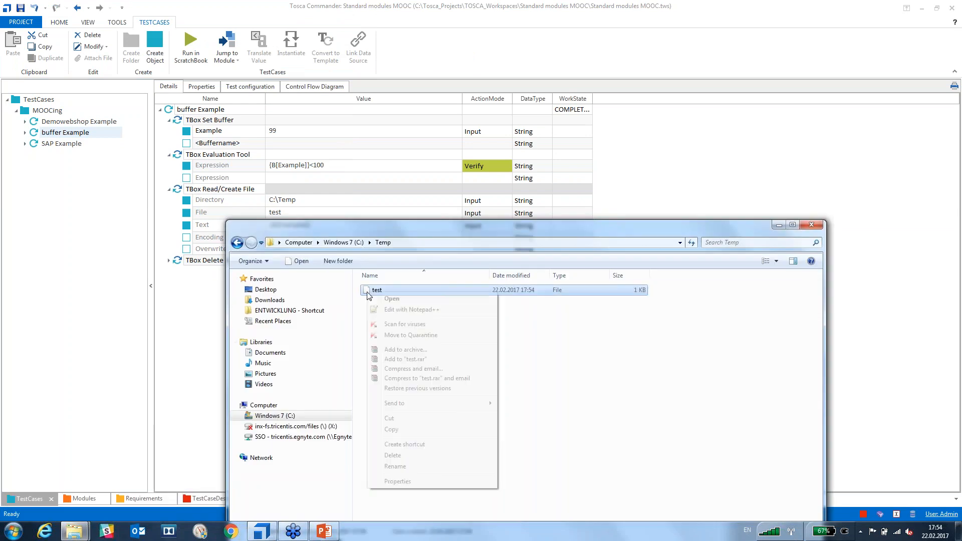
left_click(407, 310)
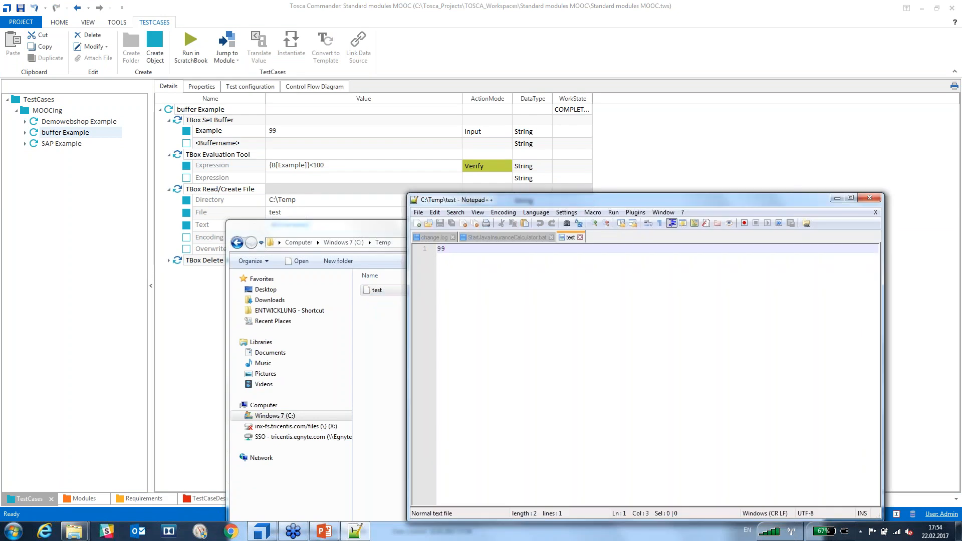
left_click_drag(630, 199, 449, 152)
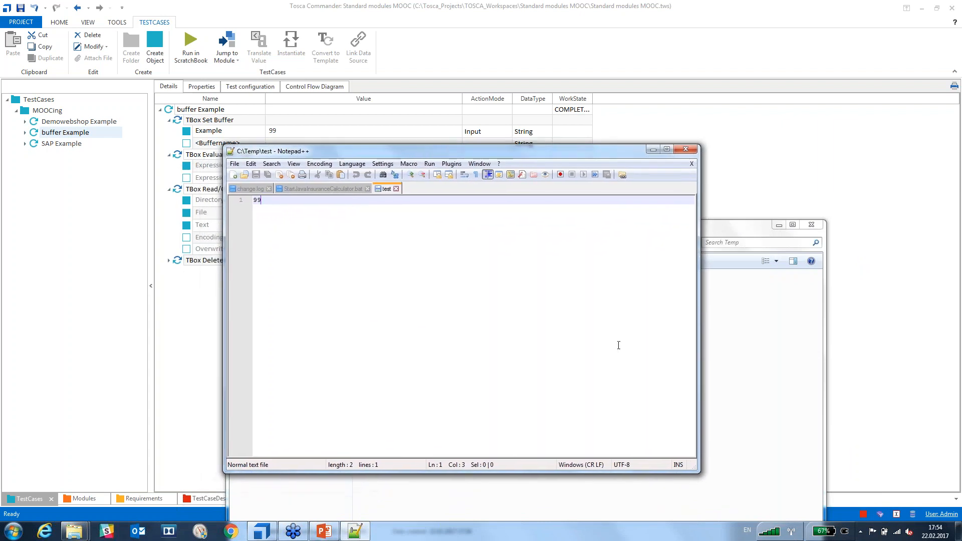
left_click(682, 151)
Delete the test file from C:\Temp and hide Explorer.
left_click(369, 292)
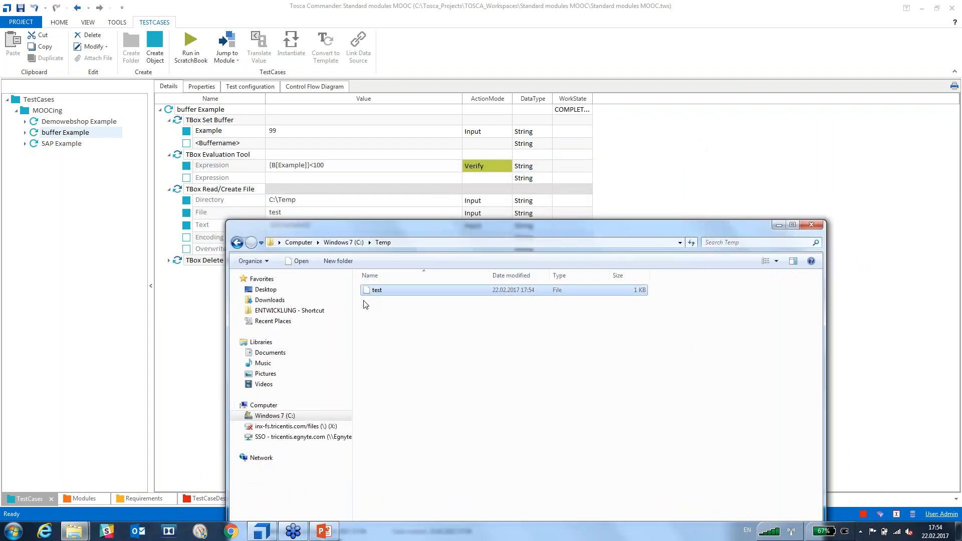
key("Delete")
left_click(516, 308)
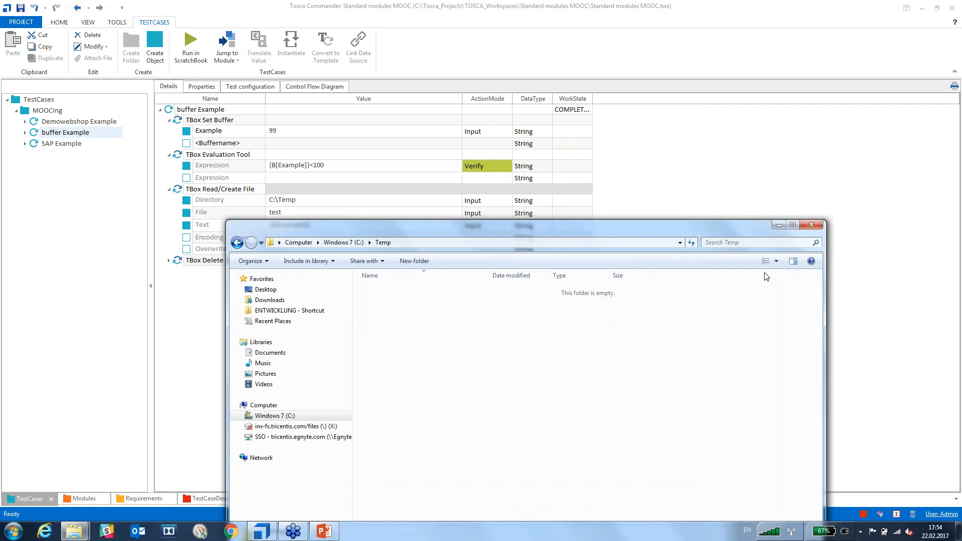
left_click(777, 224)
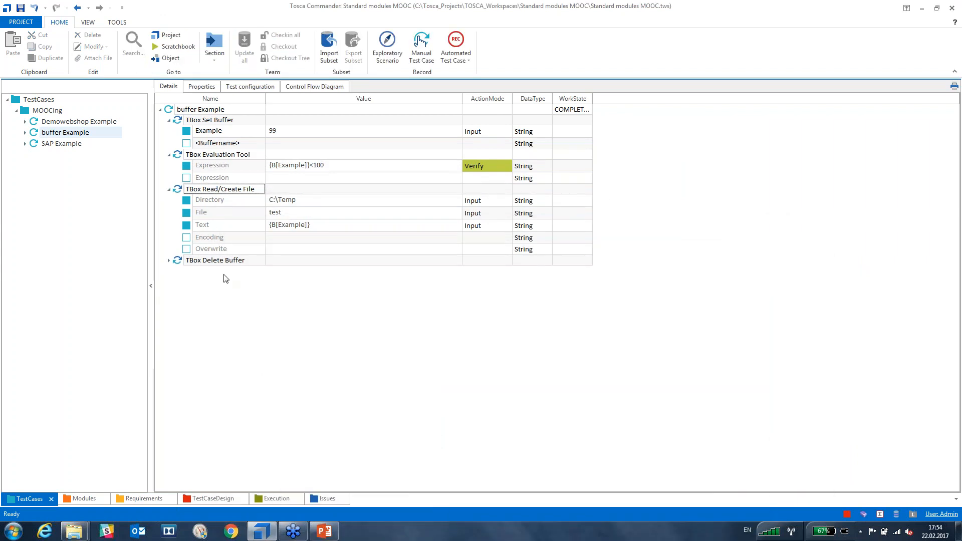
Expand TBox Delete Buffer to reveal its Buffer parameter row.
left_click(169, 261)
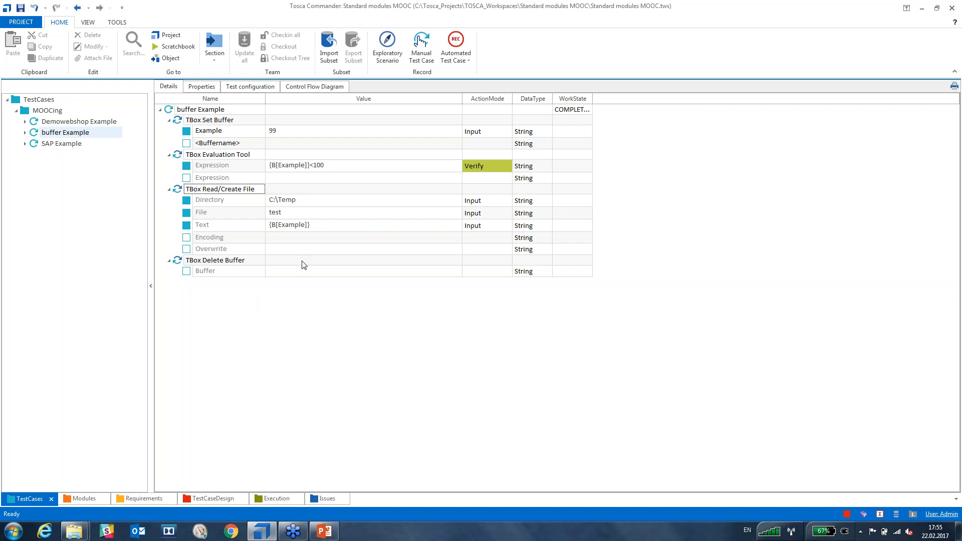
Enter Example as the TBox Delete Buffer step's Buffer value, giving ActionMode Select.
left_click(285, 271)
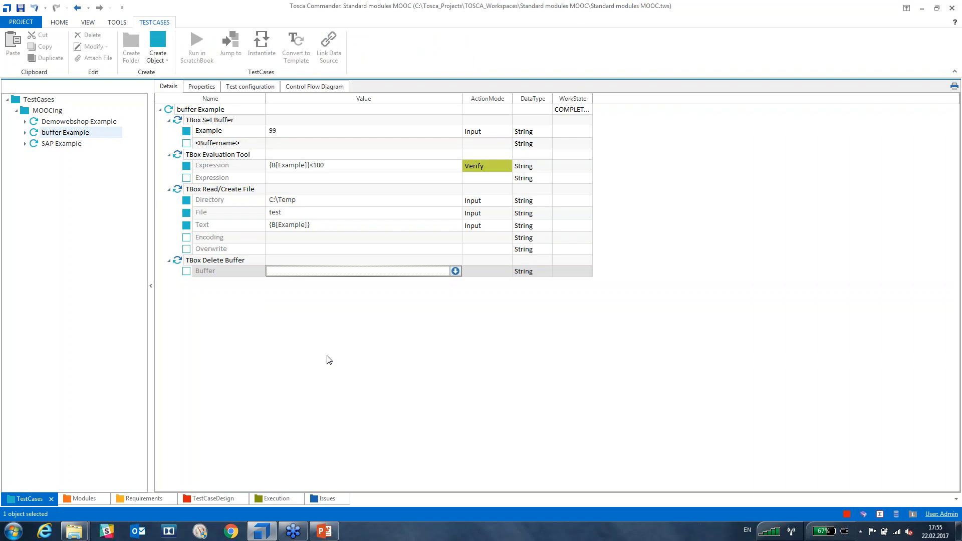
type("Example")
key("Return")
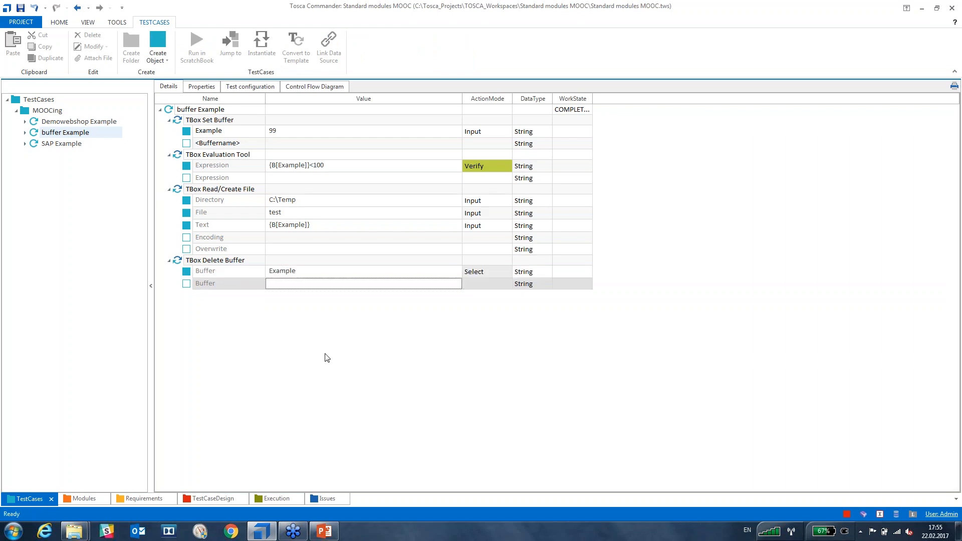
left_click(286, 379)
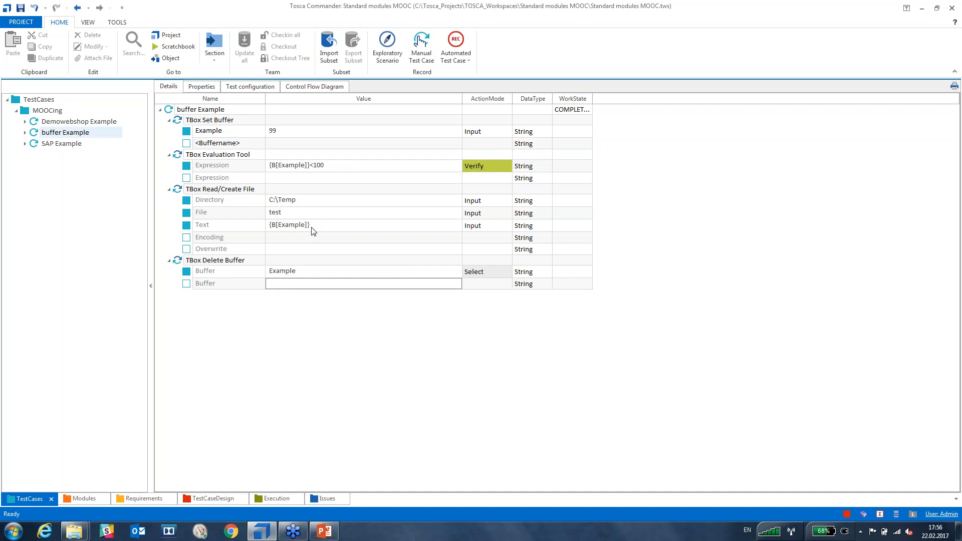
mouse_move(313, 230)
Run the whole buffer Example test case in ScratchBook and maximize the results.
left_click(182, 110)
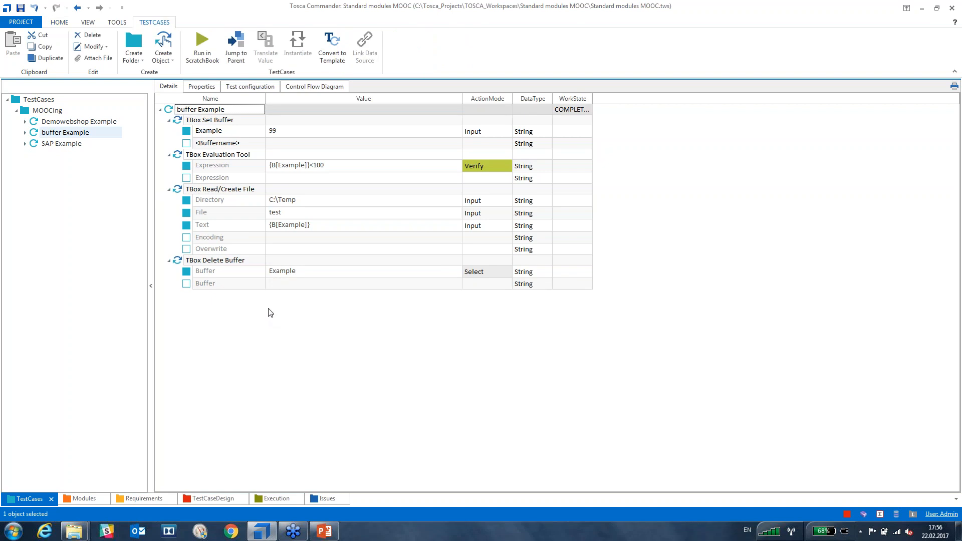
key("F6")
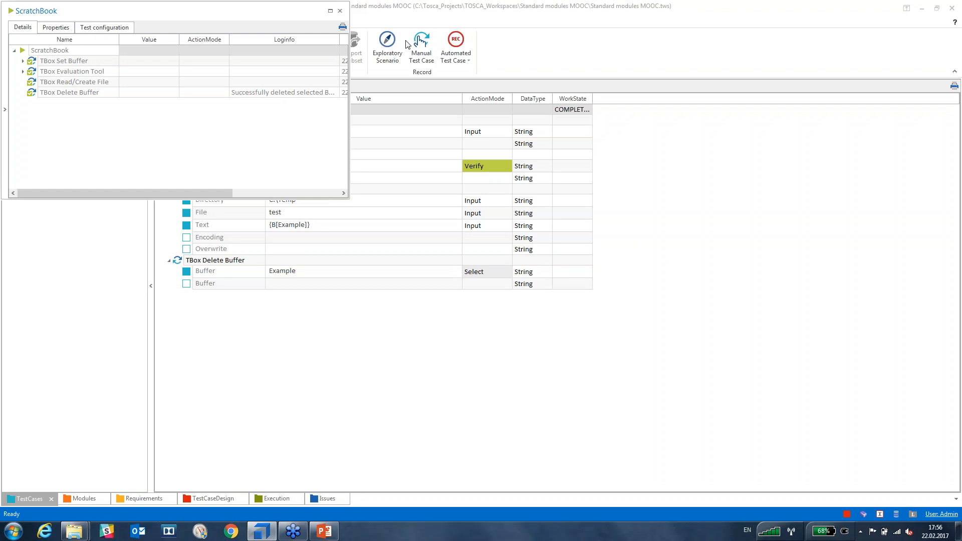
left_click(330, 11)
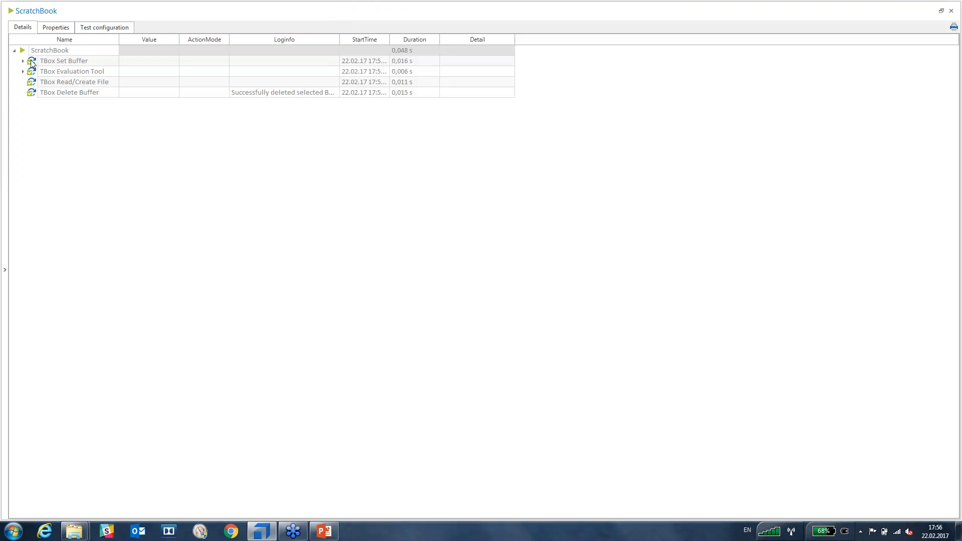
Read the log: TBox Set Buffer stored Example as 99, and 99<100 evaluated True.
left_click(23, 60)
left_click(334, 73)
left_click(335, 72)
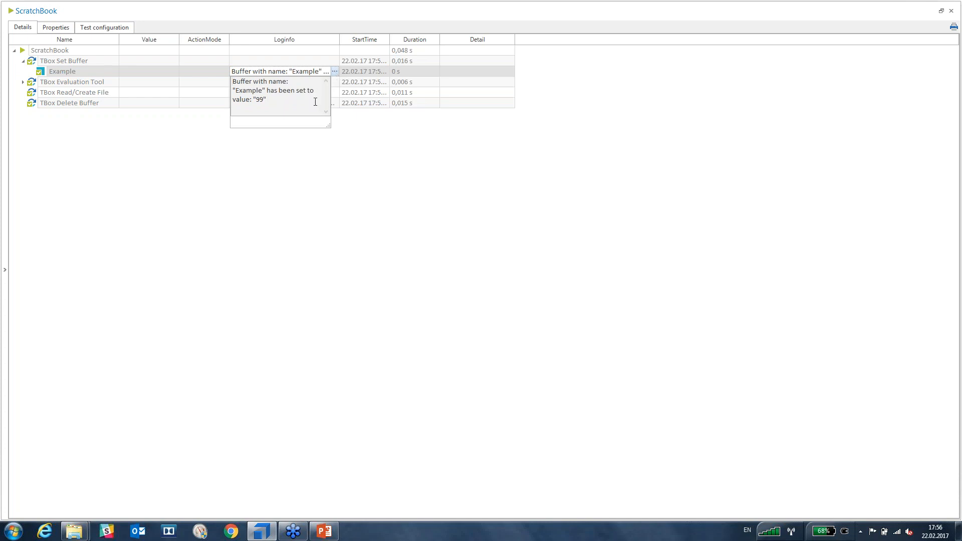
left_click(236, 185)
left_click(23, 83)
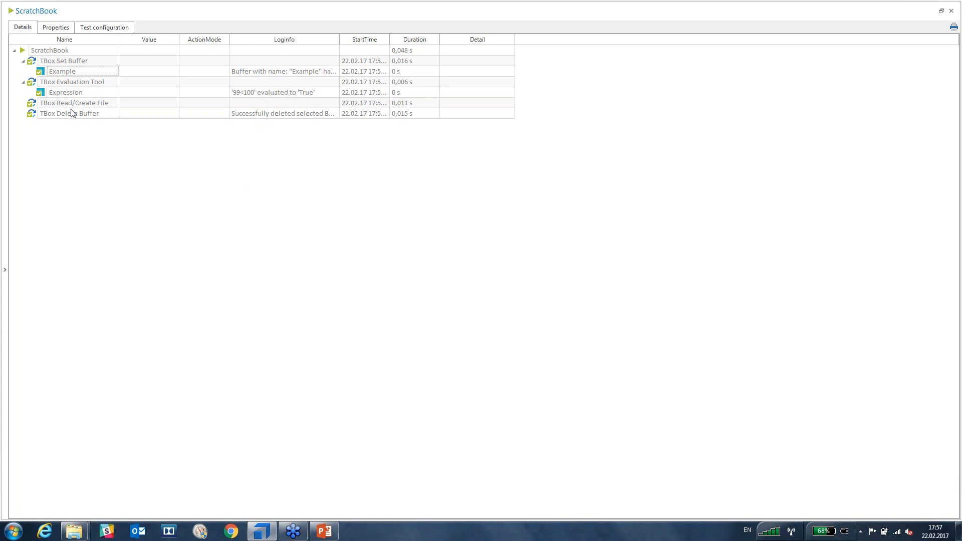
left_click(36, 102)
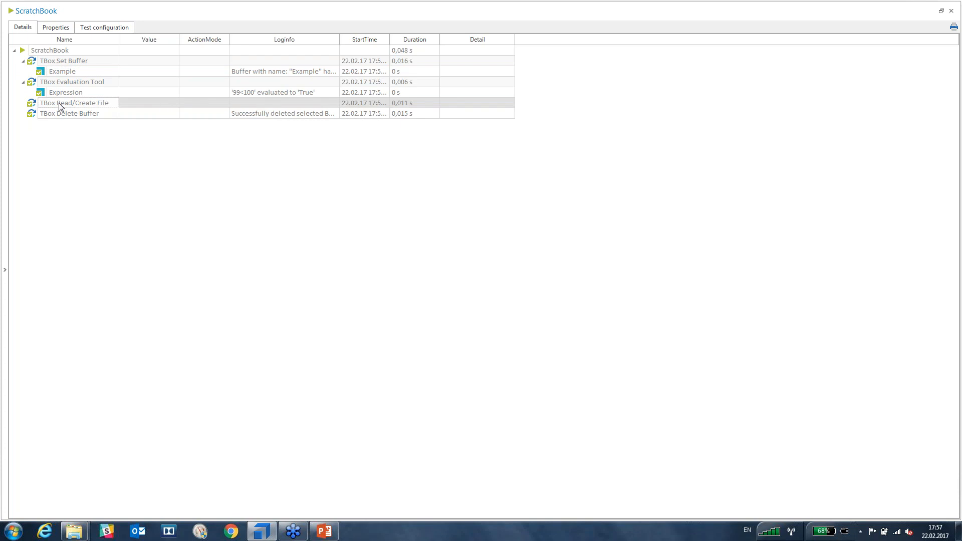
left_click(75, 531)
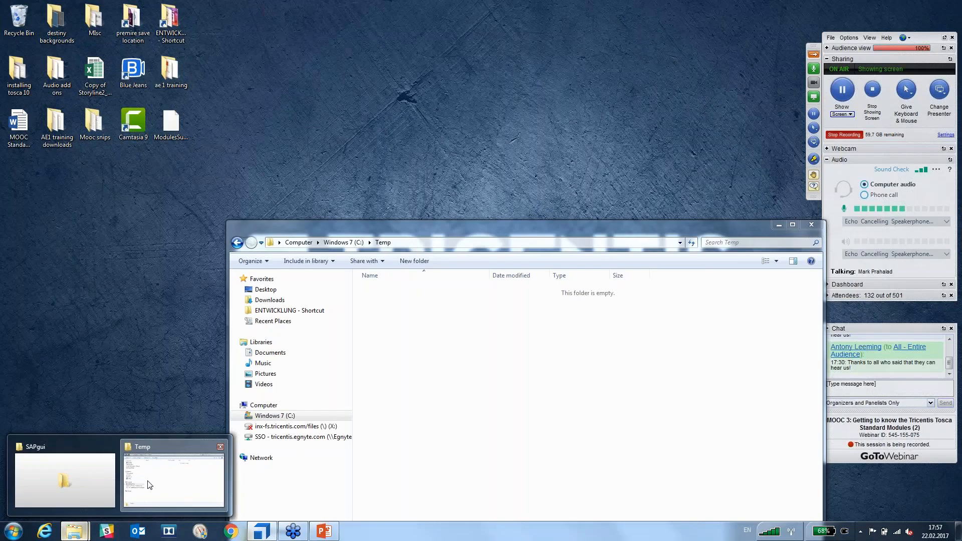
Open the test file from C:\Temp in Notepad++ and confirm it contains 99.
left_click(149, 485)
right_click(370, 290)
left_click(398, 307)
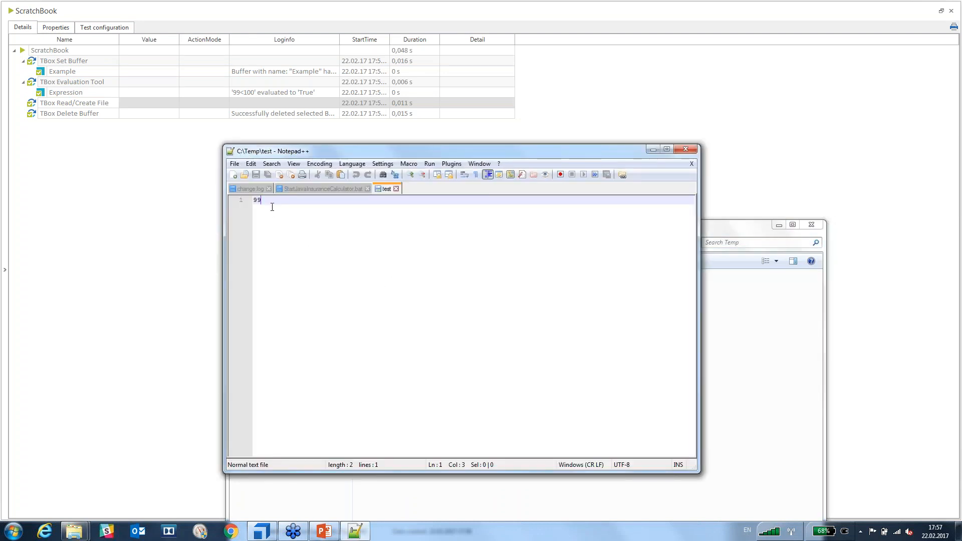
left_click_drag(274, 203, 251, 202)
left_click(685, 149)
Bring the ScratchBook results back to the front and restore them to a smaller window.
left_click_drag(727, 228, 639, 207)
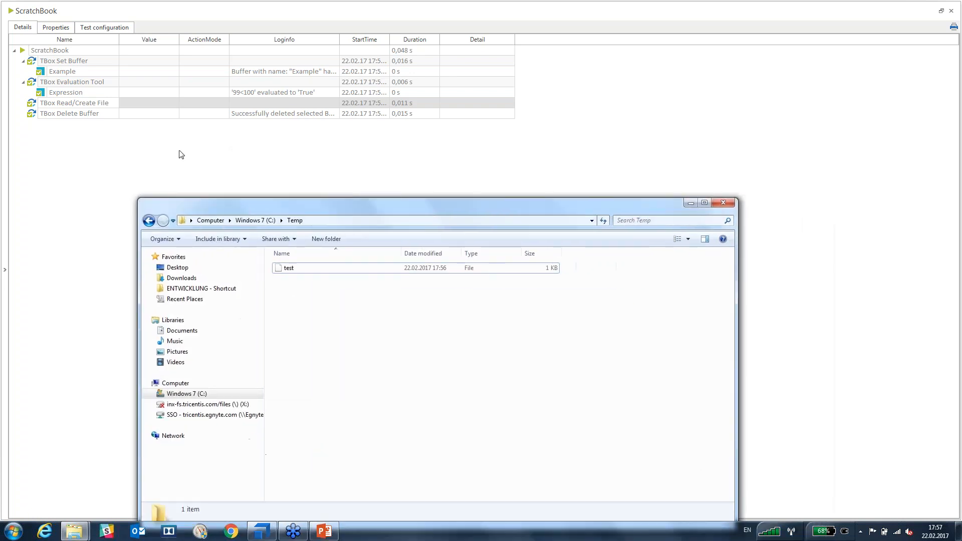
left_click(60, 114)
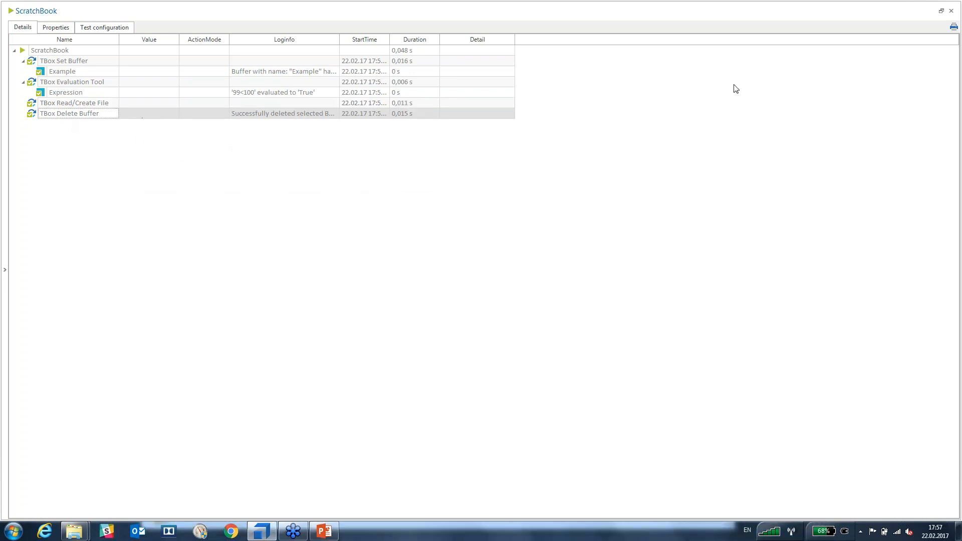
double_click(772, 5)
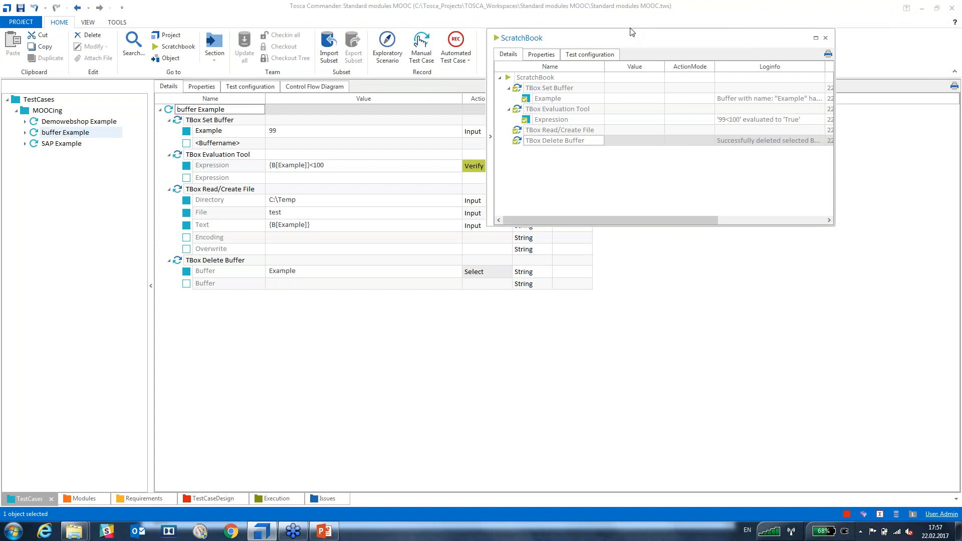
Return the main window to full screen and close the ScratchBook results.
left_click_drag(630, 28, 607, 1)
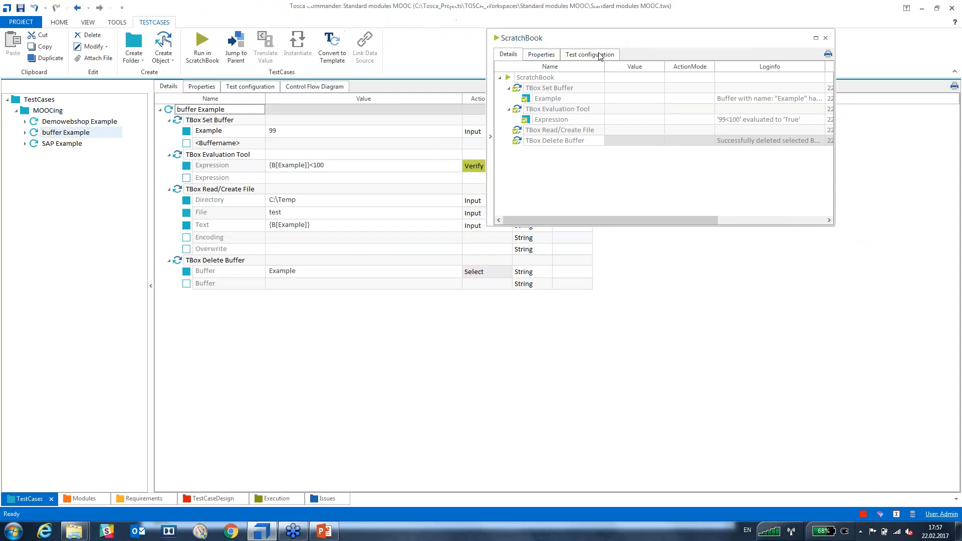
left_click_drag(588, 38, 404, 80)
left_click(642, 80)
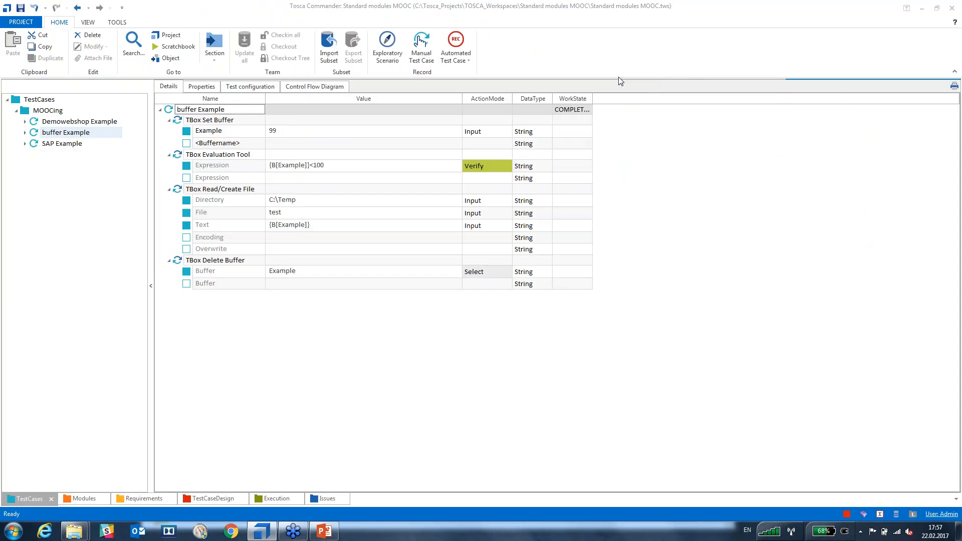
Check the Engine buffer entries in PROJECT Settings, confirming Example is gone, then close Settings.
left_click(20, 23)
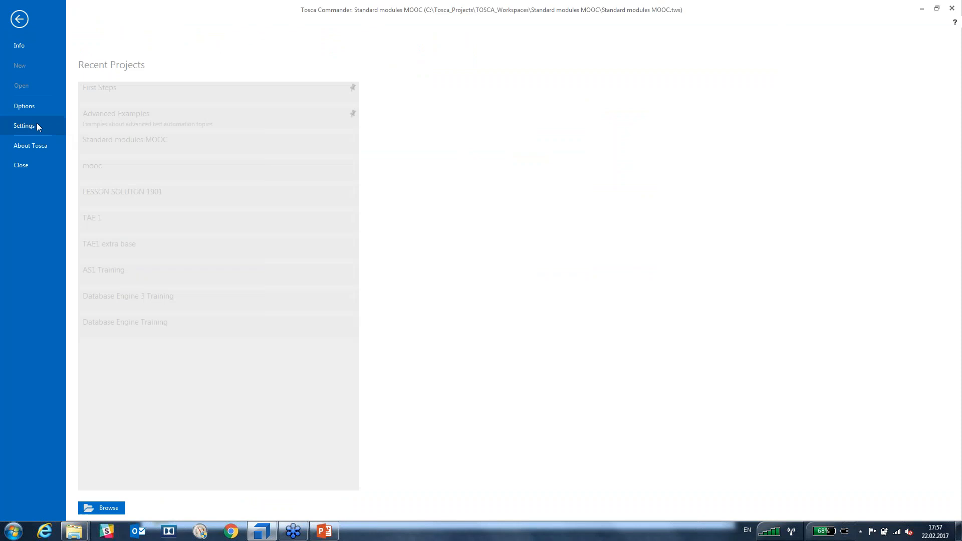
left_click(33, 131)
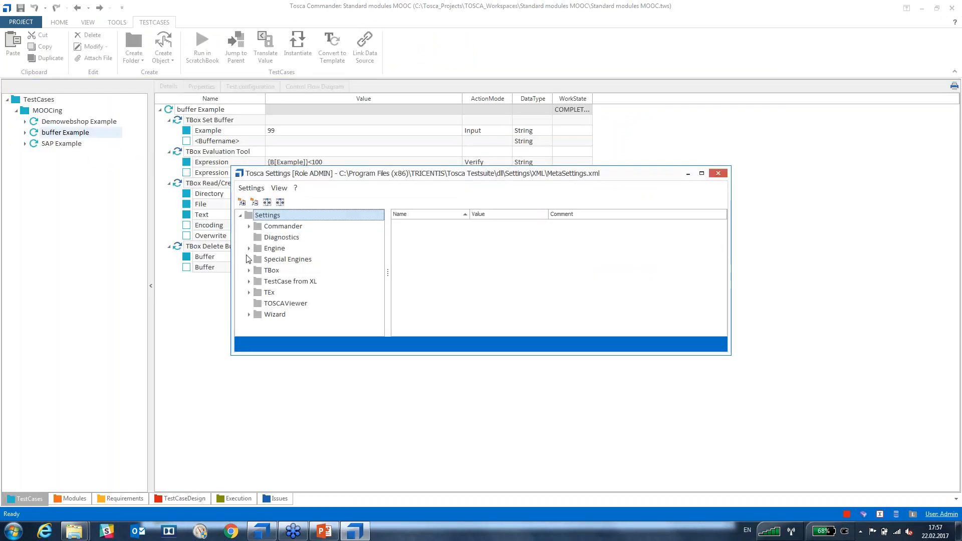
left_click(273, 248)
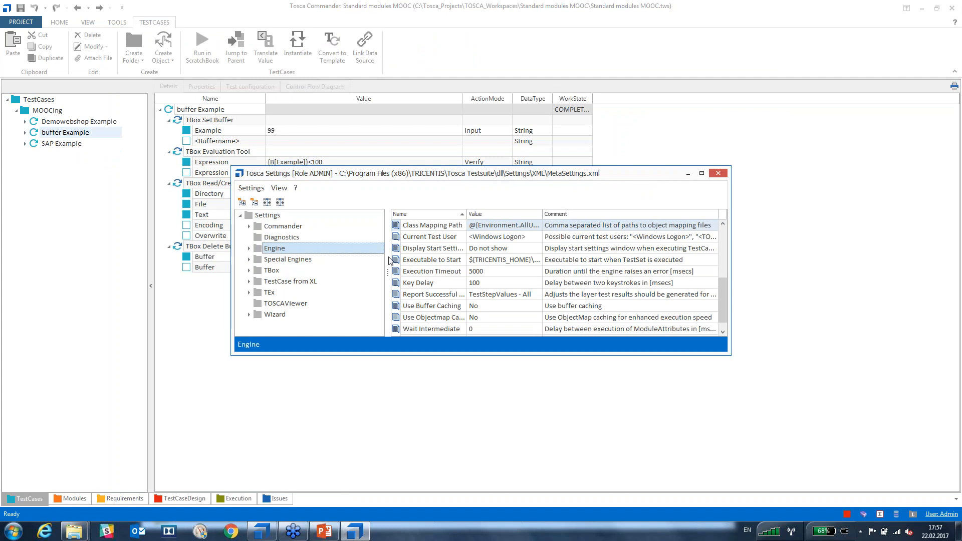
scroll(553, 291, "up", 4)
scroll(514, 277, "down", 2)
scroll(511, 274, "up", 1)
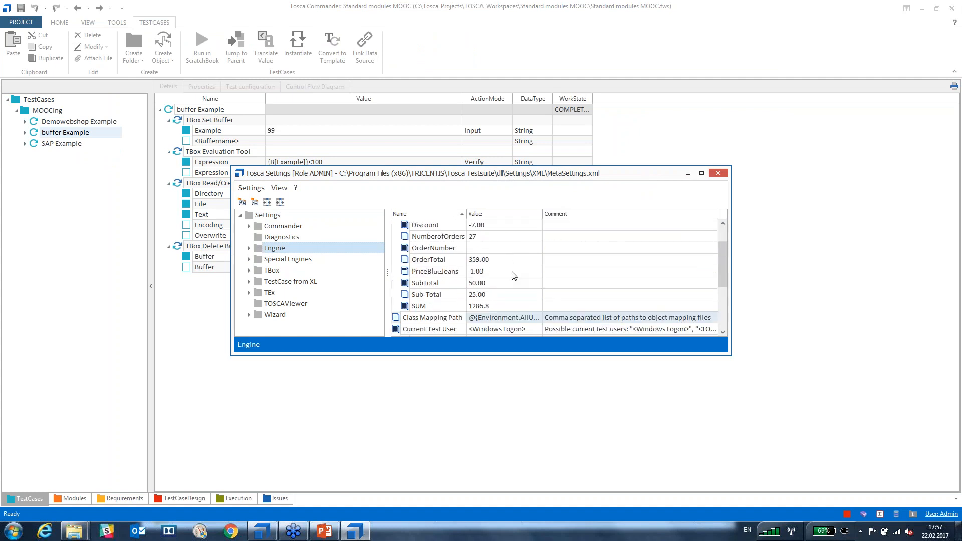
scroll(510, 275, "up", 1)
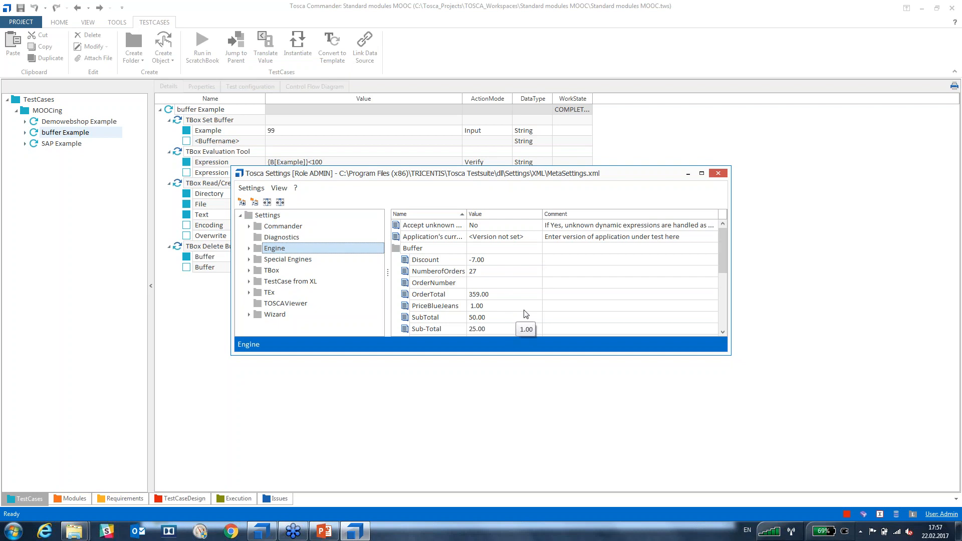
left_click(718, 172)
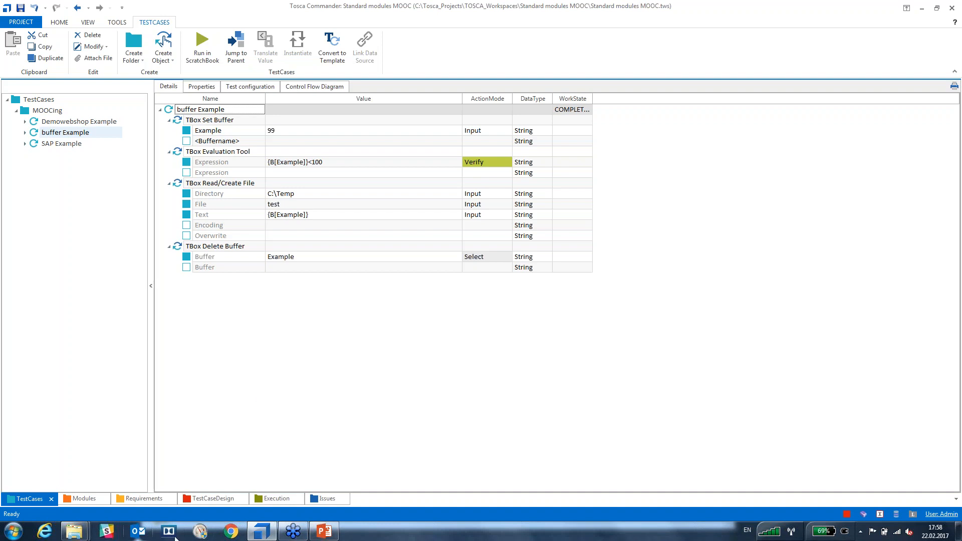
Delete the test file from C:\Temp in Windows Explorer.
mouse_move(73, 533)
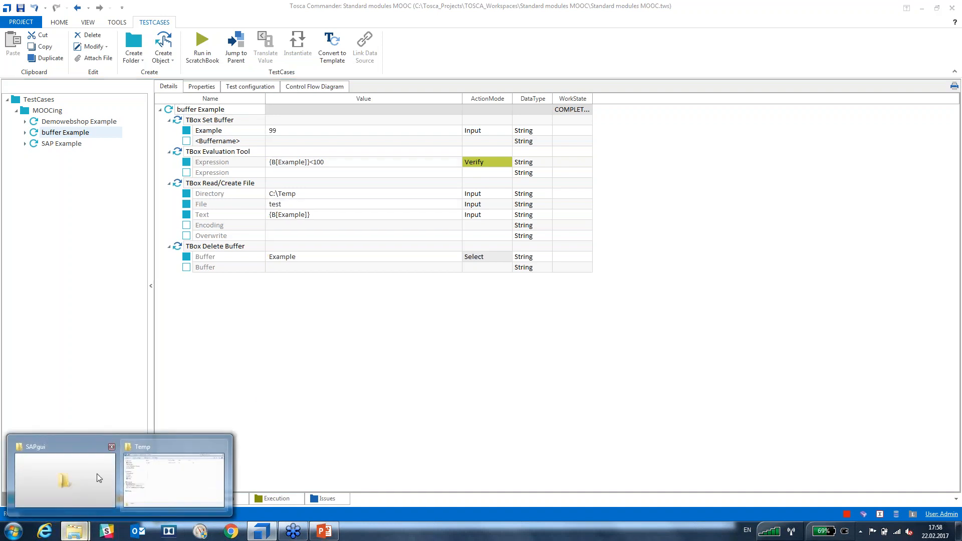
left_click(175, 484)
left_click(281, 269)
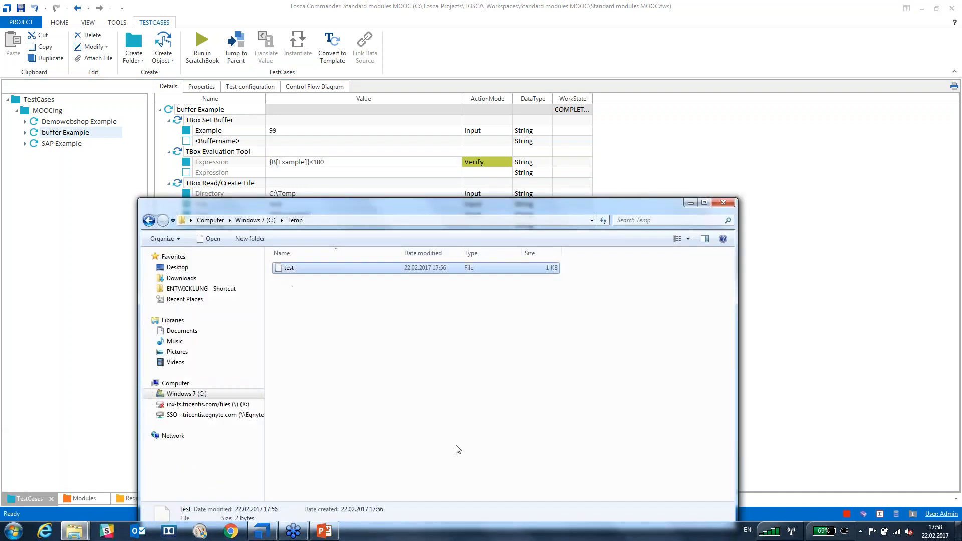
key("Delete")
key("Return")
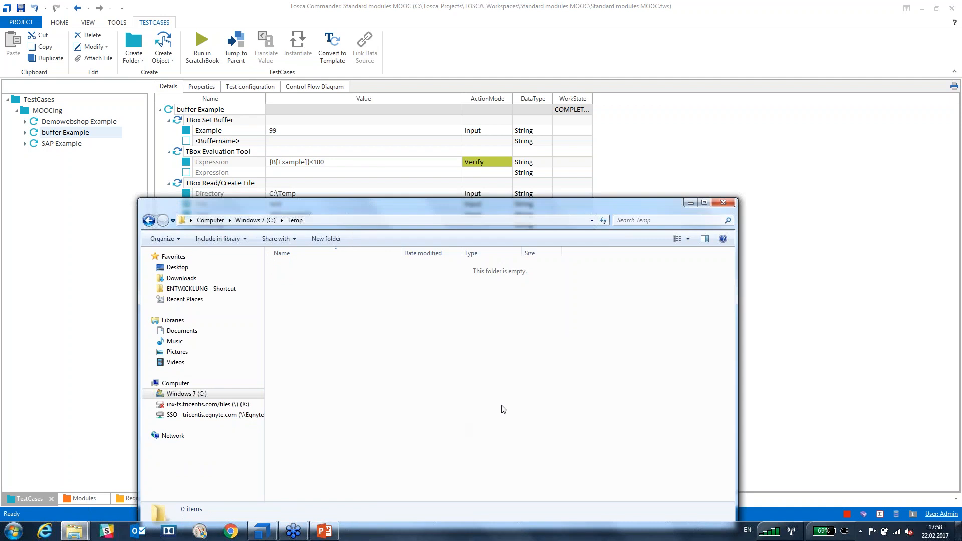
Minimize Explorer and show the Demowebshop Example test case in Tosca Commander.
left_click(688, 204)
left_click(376, 360)
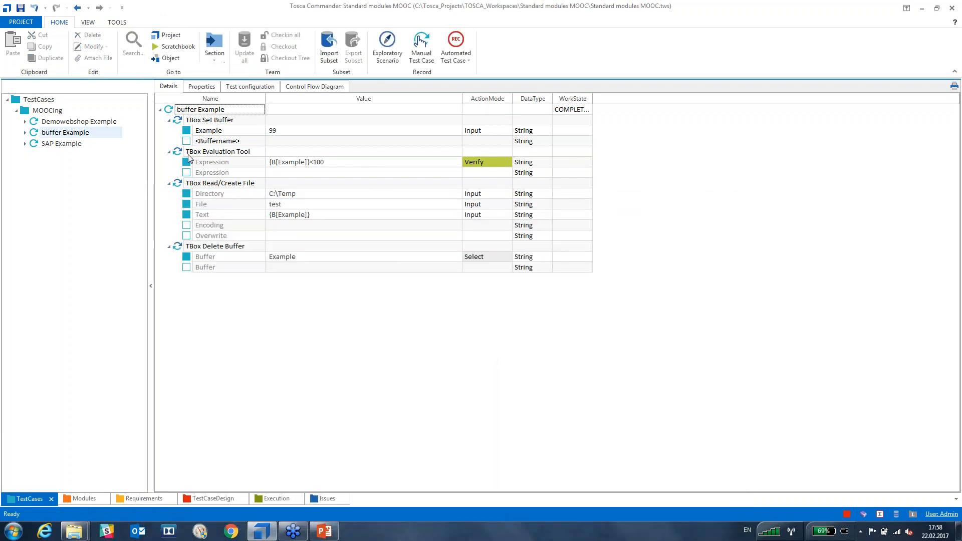
left_click(35, 125)
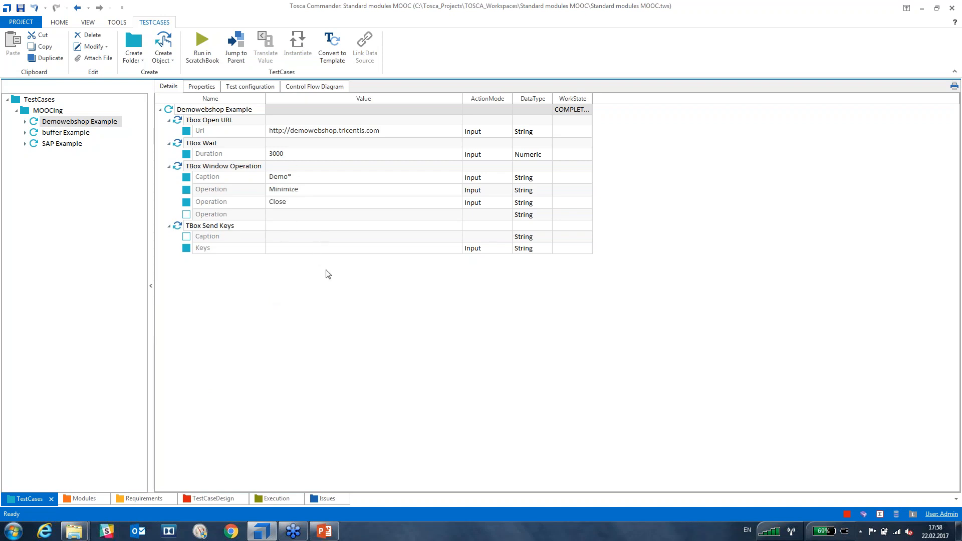
Delete Demowebshop Example's Operation = Close row, then switch to the SAP Example test case.
left_click(312, 290)
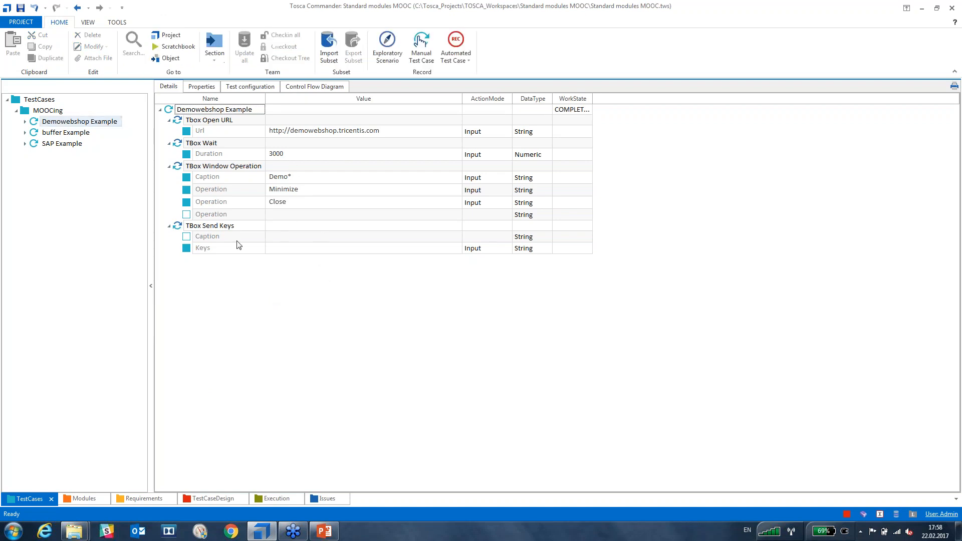
left_click(189, 204)
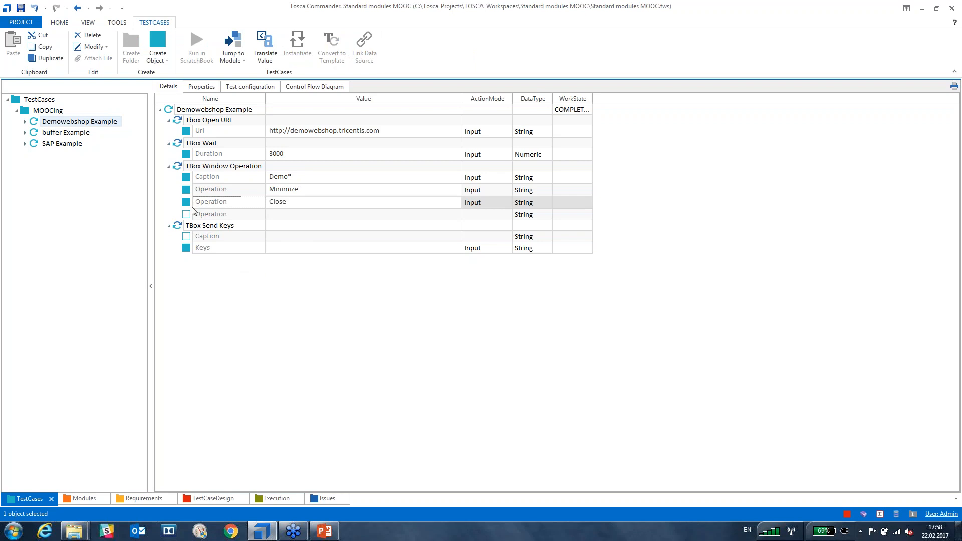
key("Delete")
left_click(264, 286)
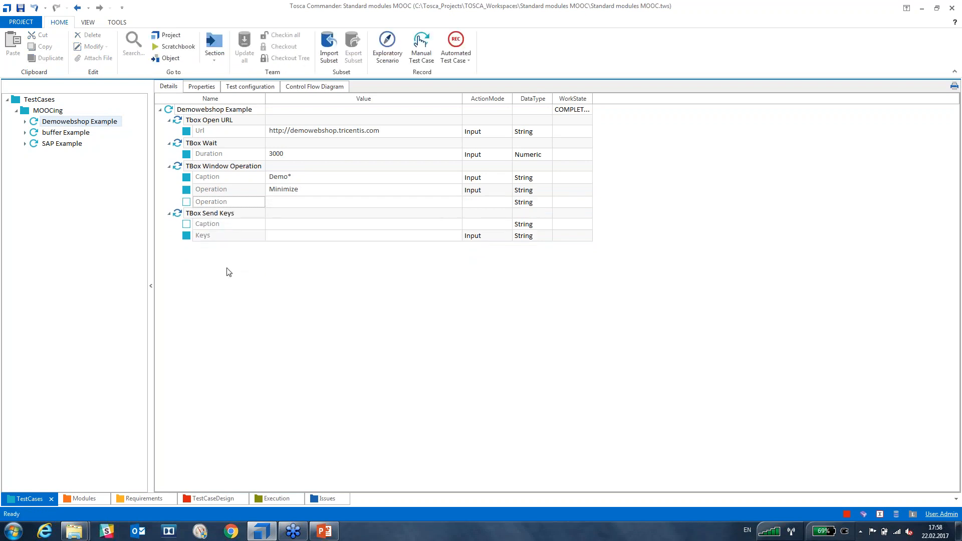
left_click(34, 145)
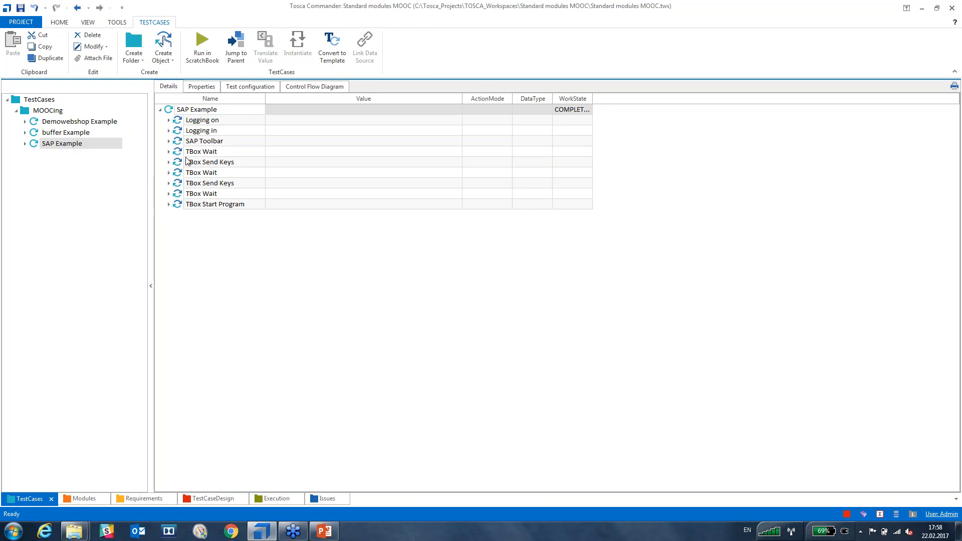
In Logging on, set SapLogonPath to the copied SAPgui folder path plus \saplogon.exe.
left_click(169, 120)
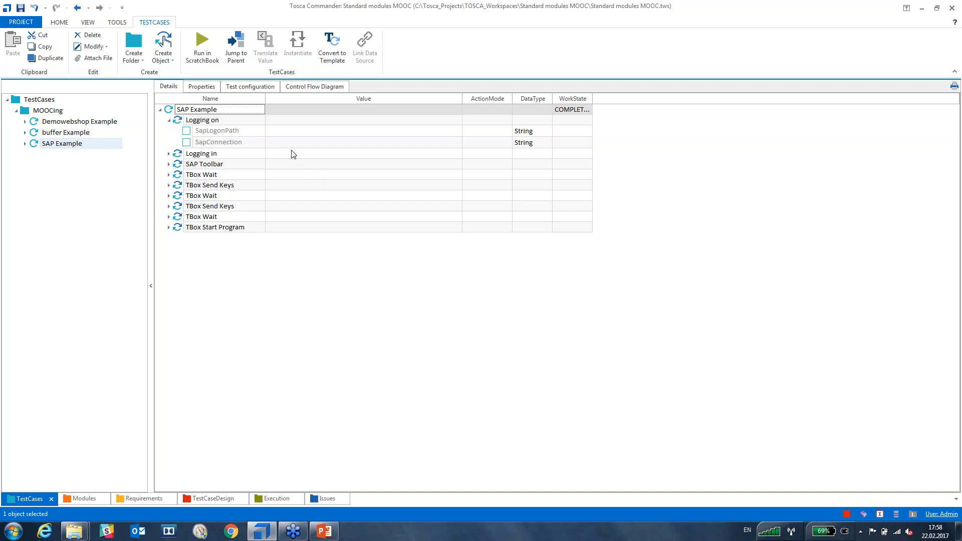
left_click_drag(265, 99, 333, 100)
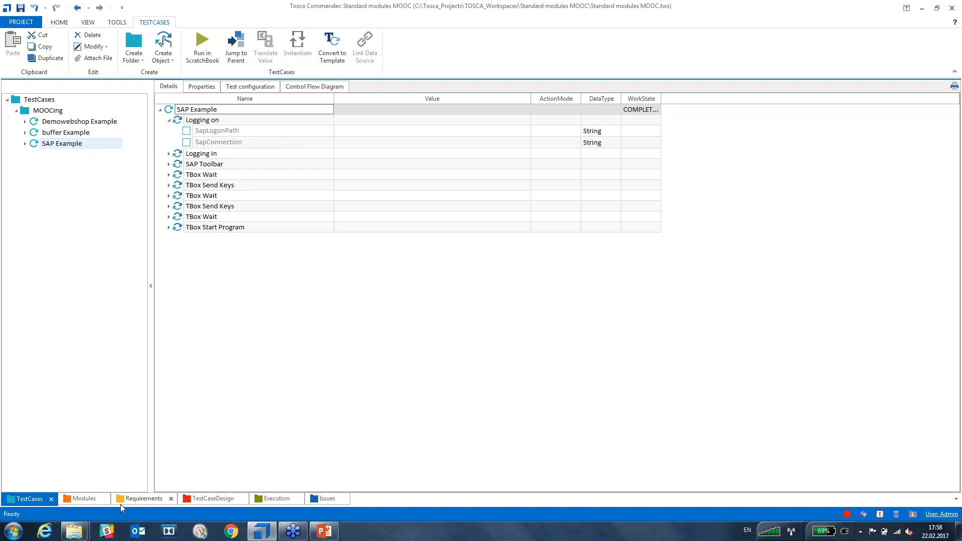
mouse_move(74, 530)
left_click(132, 477)
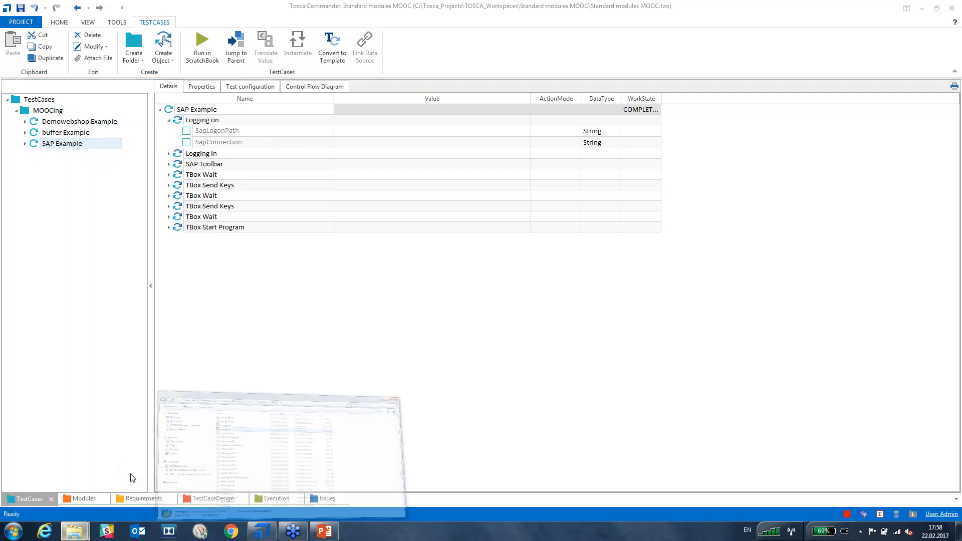
left_click(613, 208)
key("ctrl+c")
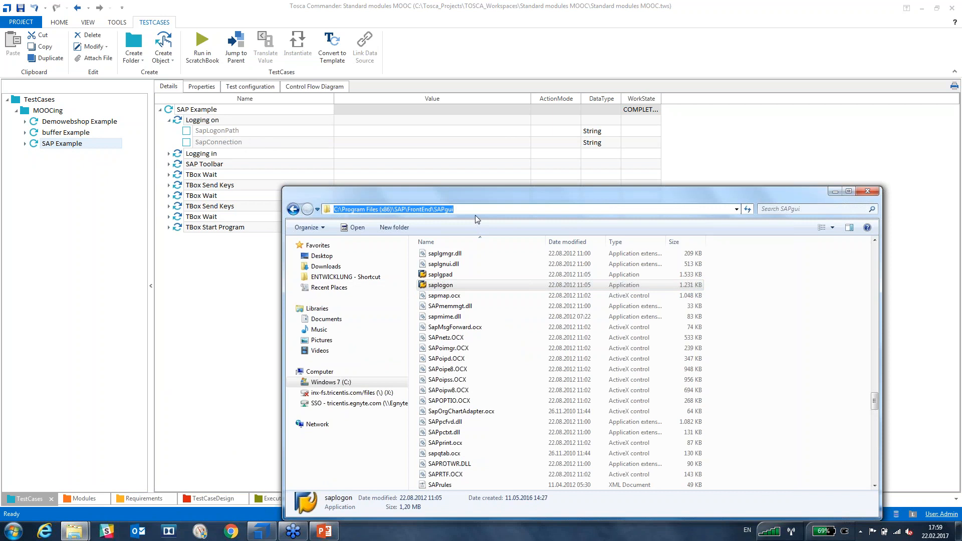
left_click(388, 132)
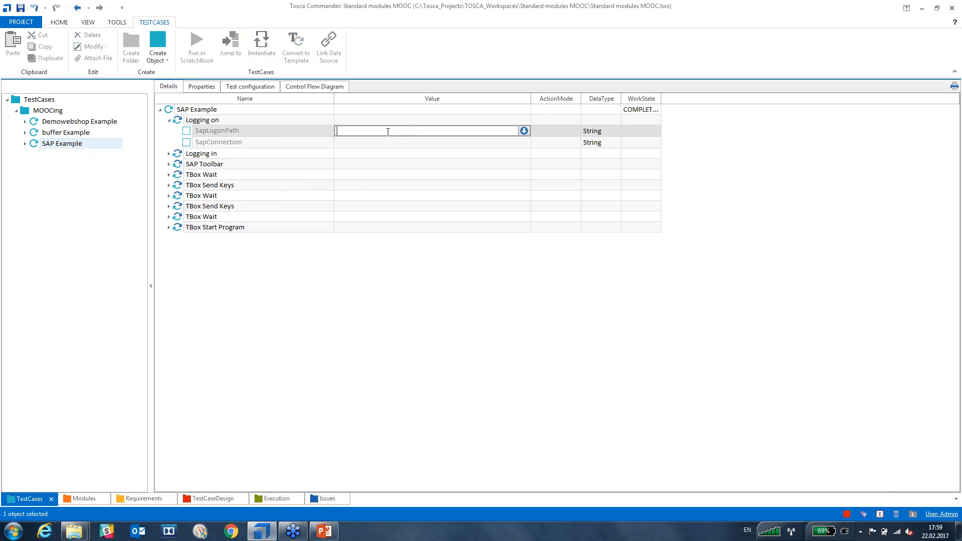
key("ctrl+v")
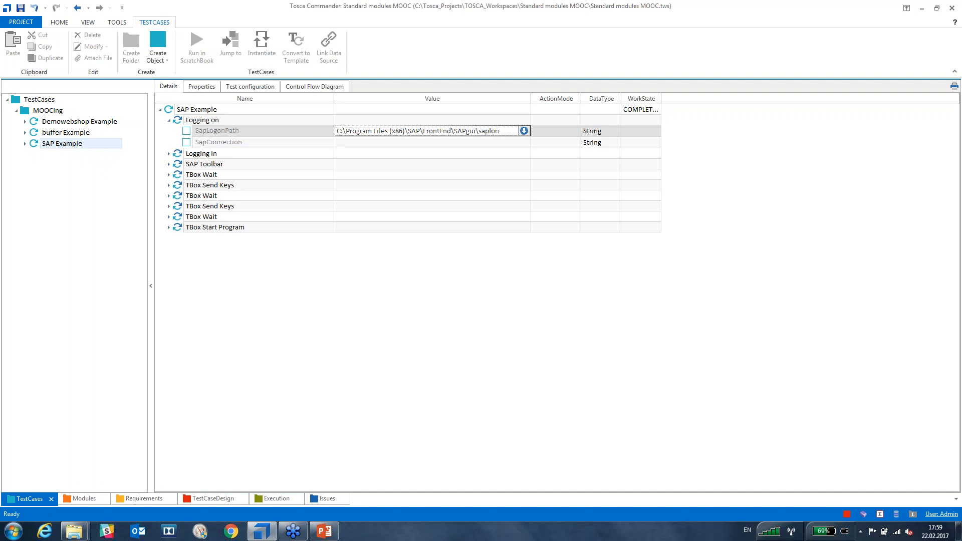
type("h")
type("xe")
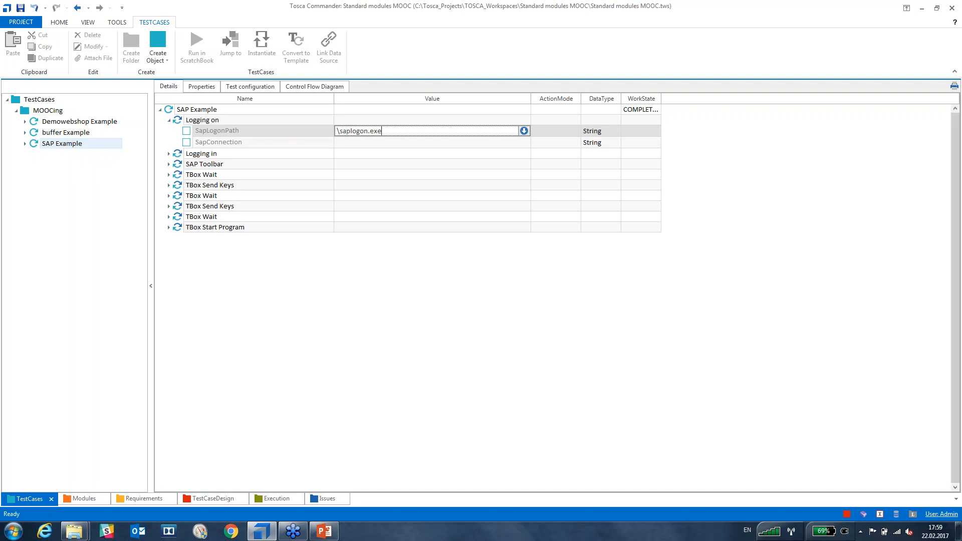
key("Return")
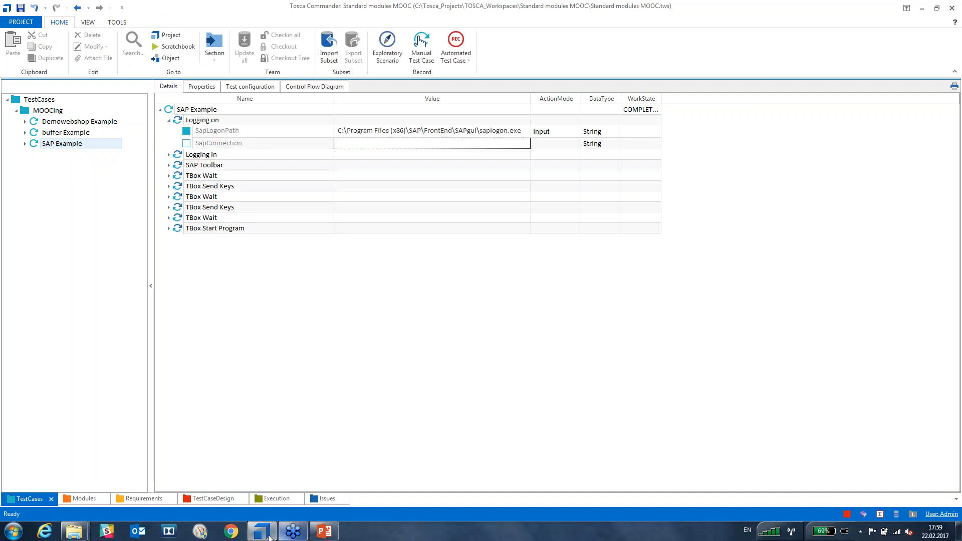
mouse_move(74, 530)
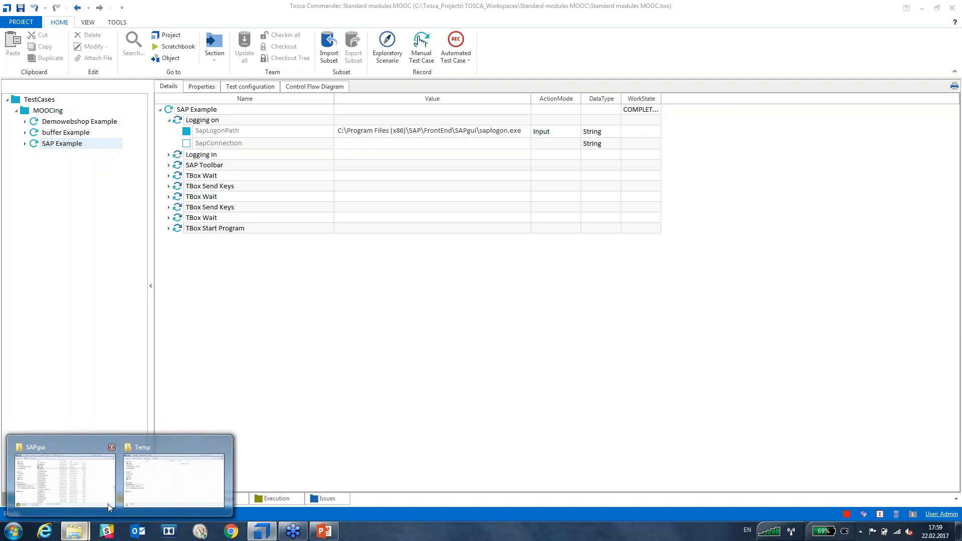
left_click(108, 474)
left_click(441, 285)
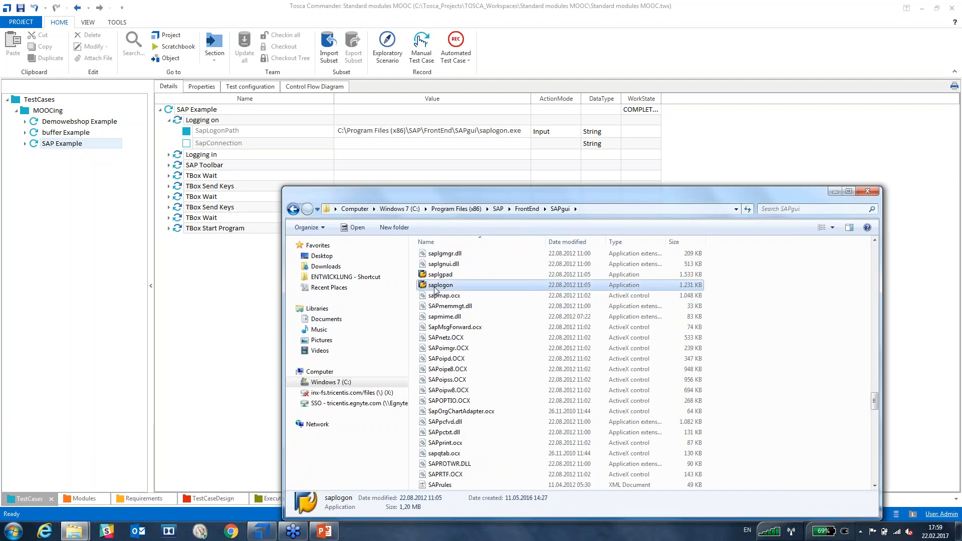
left_click(632, 208)
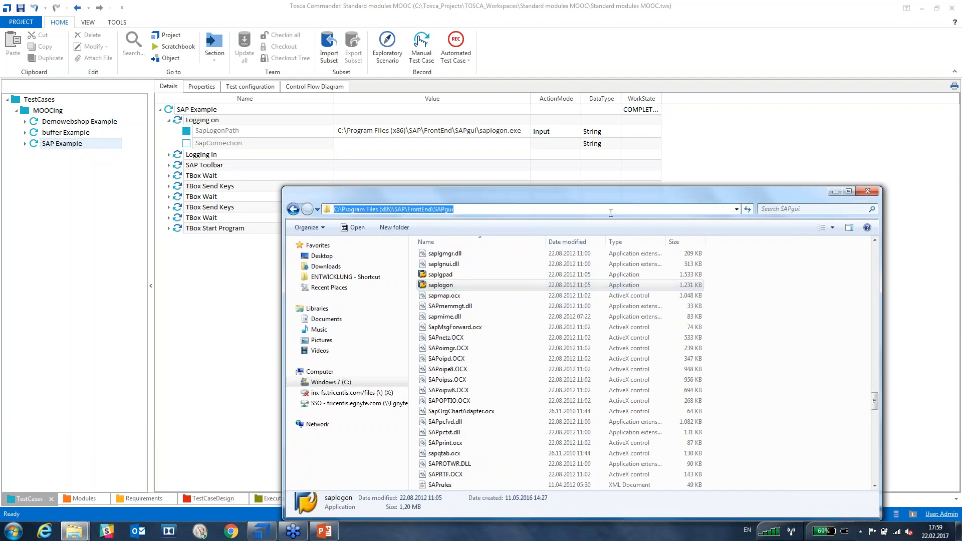
left_click(446, 288)
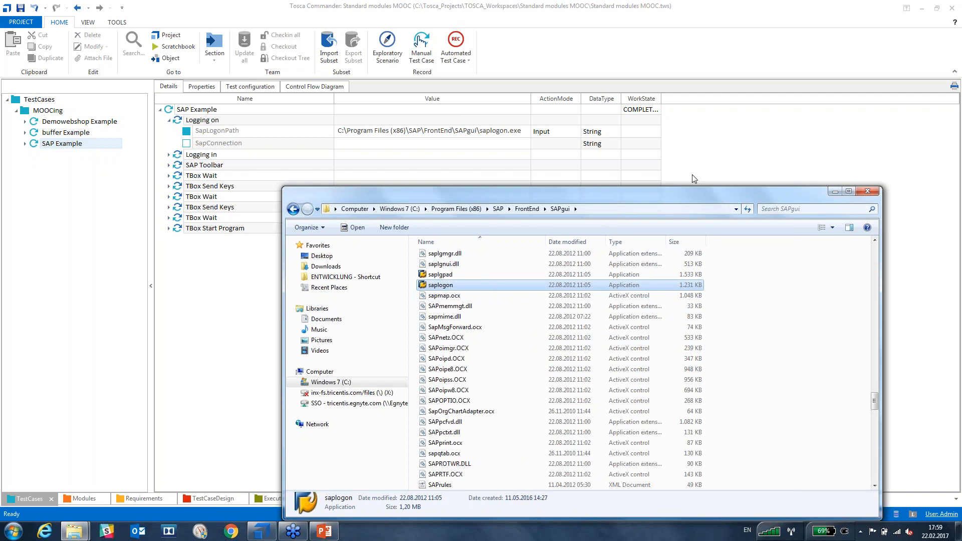
left_click(651, 209)
key("ctrl+c")
left_click(612, 210)
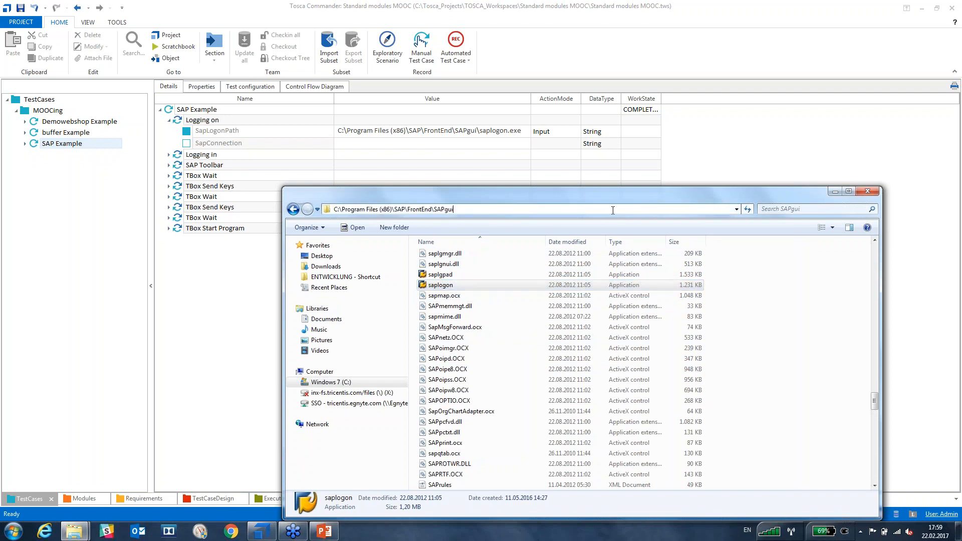
type("\\")
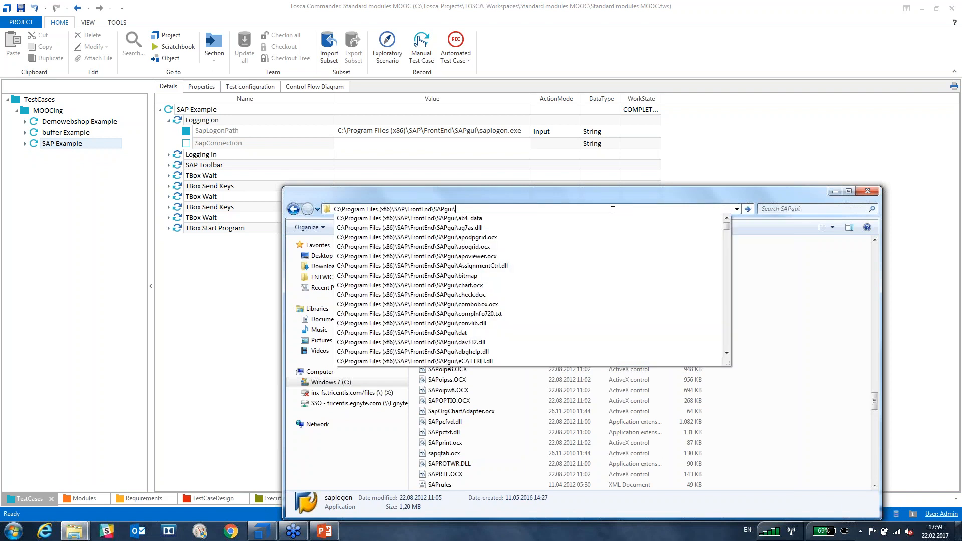
type("saplog")
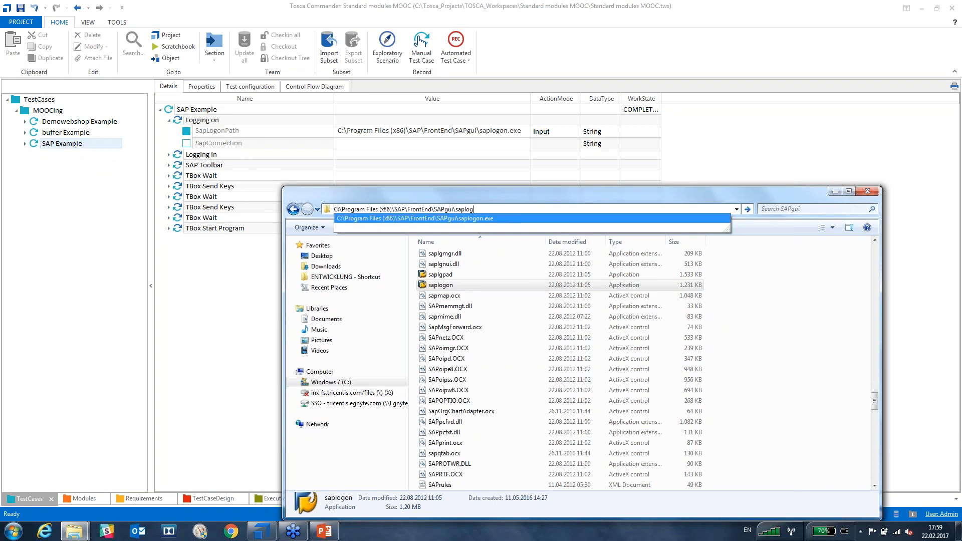
type("on.exe")
left_click_drag(515, 211, 336, 209)
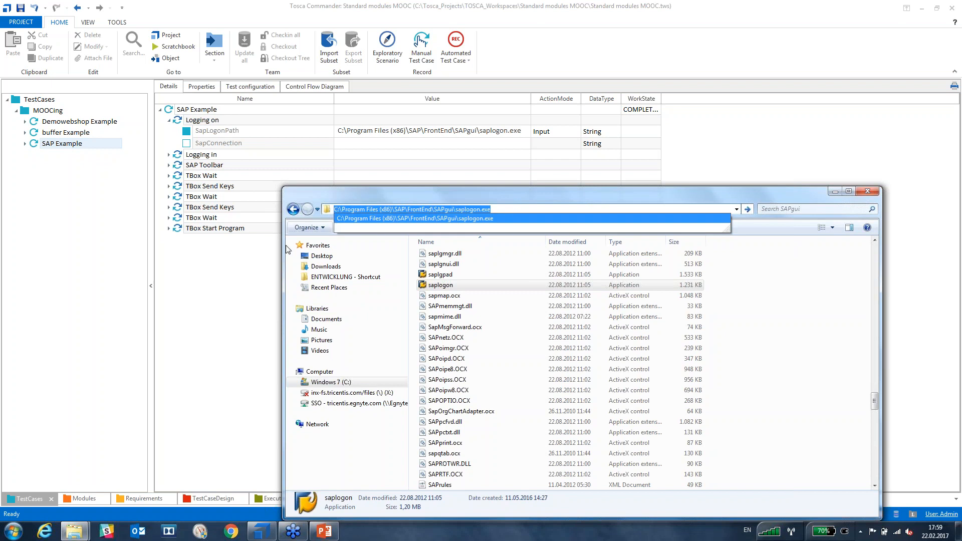
left_click(243, 284)
left_click(517, 131)
key("ctrl+v")
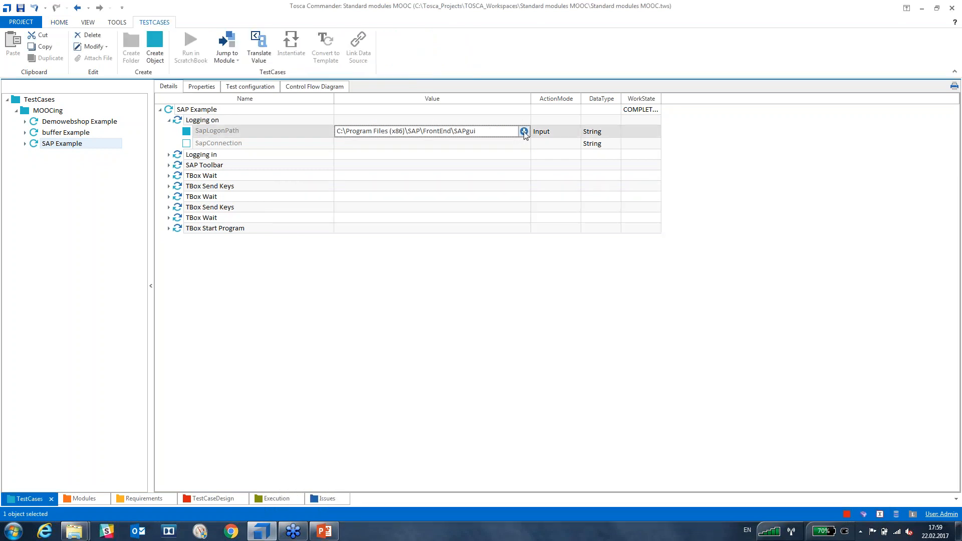
left_click_drag(504, 133, 234, 142)
left_click(418, 145)
left_click(450, 131)
left_click(450, 132)
left_click_drag(486, 131, 326, 129)
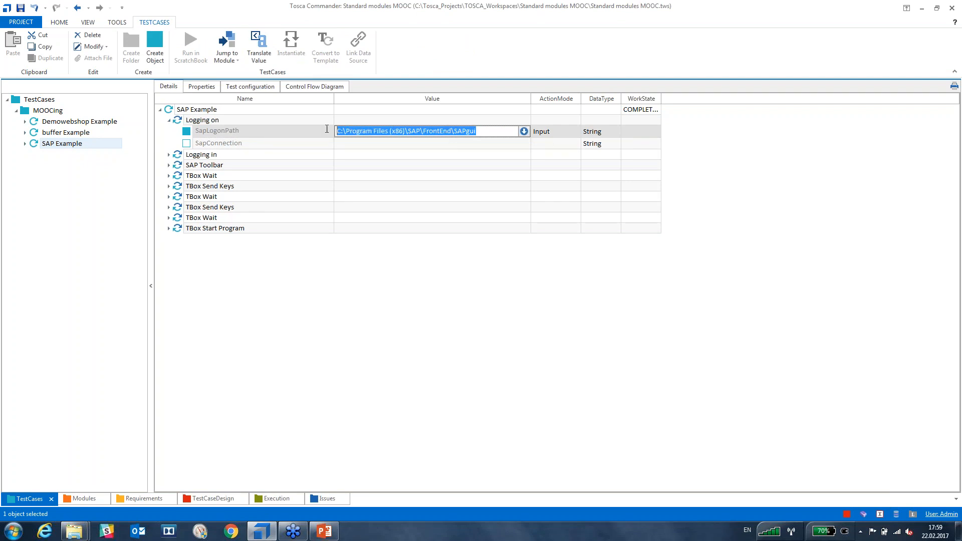
type("\\saplogon.exe")
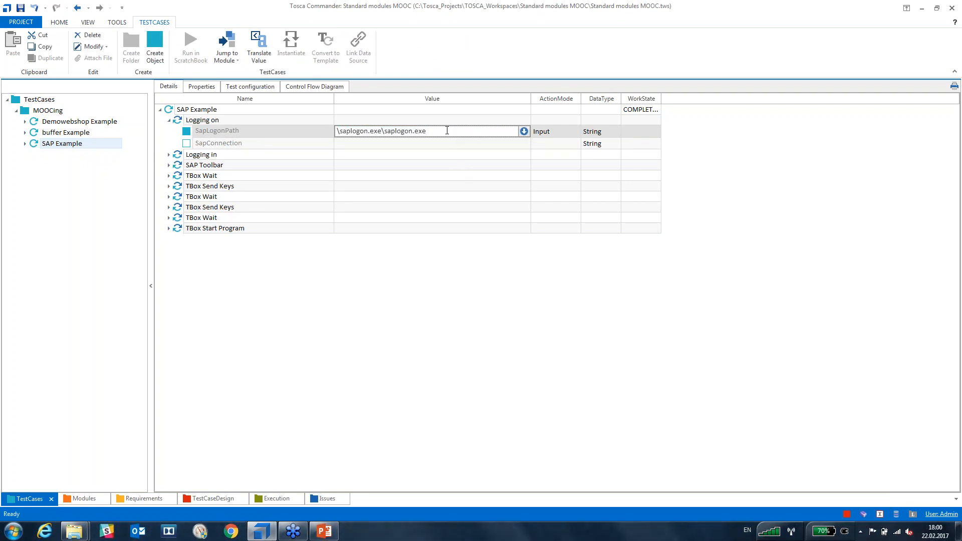
key("BackSpace")
key("BackSpace")
key("BackSpace")
key("BackSpace")
key("BackSpace")
key("BackSpace")
key("BackSpace")
key("BackSpace")
key("BackSpace")
key("BackSpace")
key("Return")
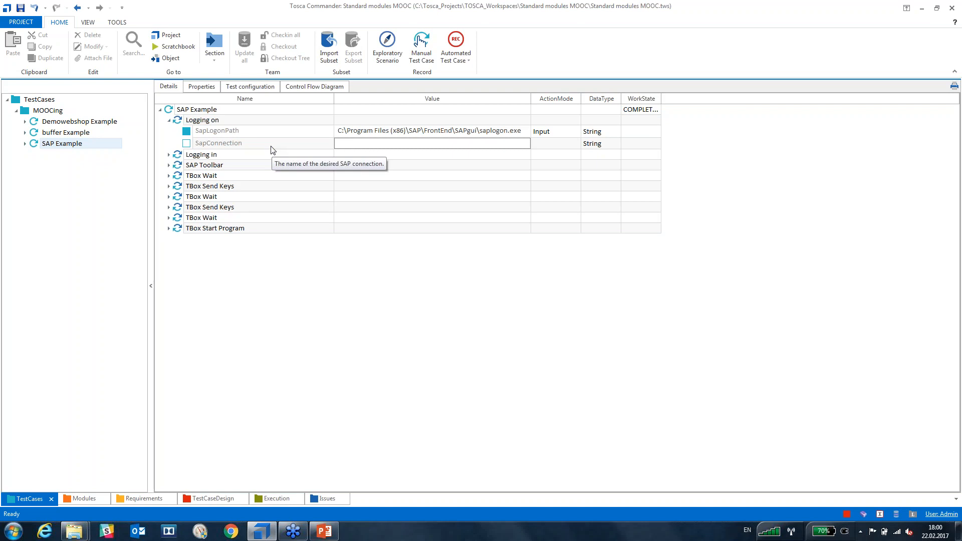
Enter IDES Intern as SapConnection, then run Logging on in ScratchBook with F6.
left_click(389, 144)
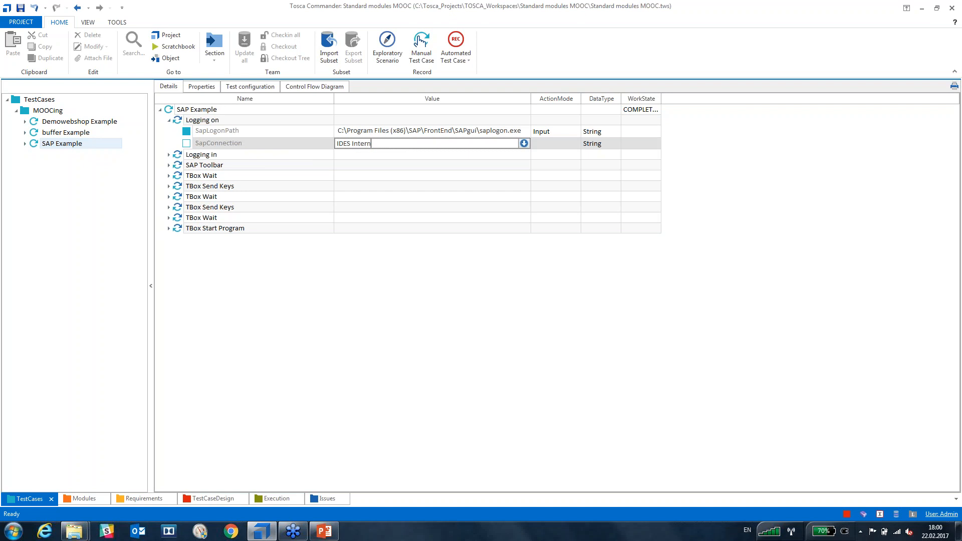
key("Return")
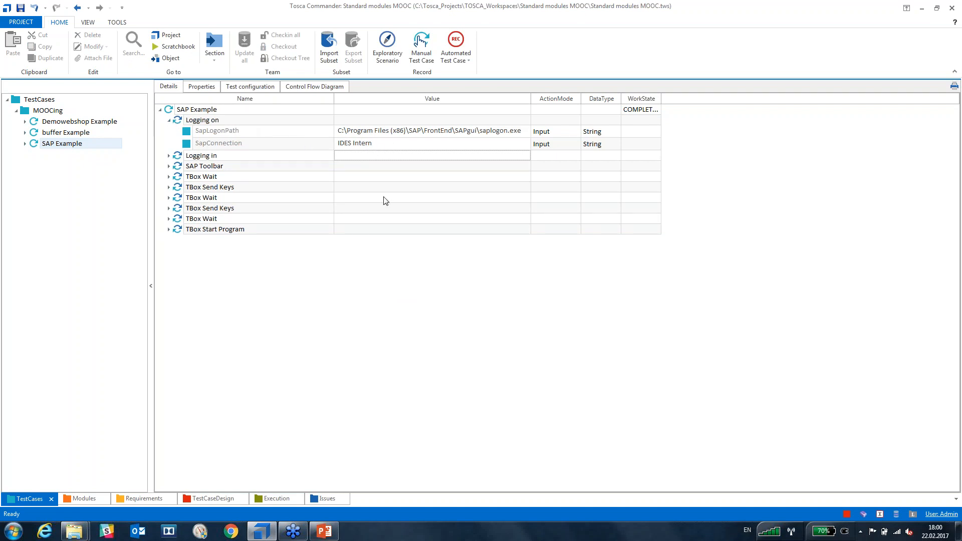
left_click(186, 124)
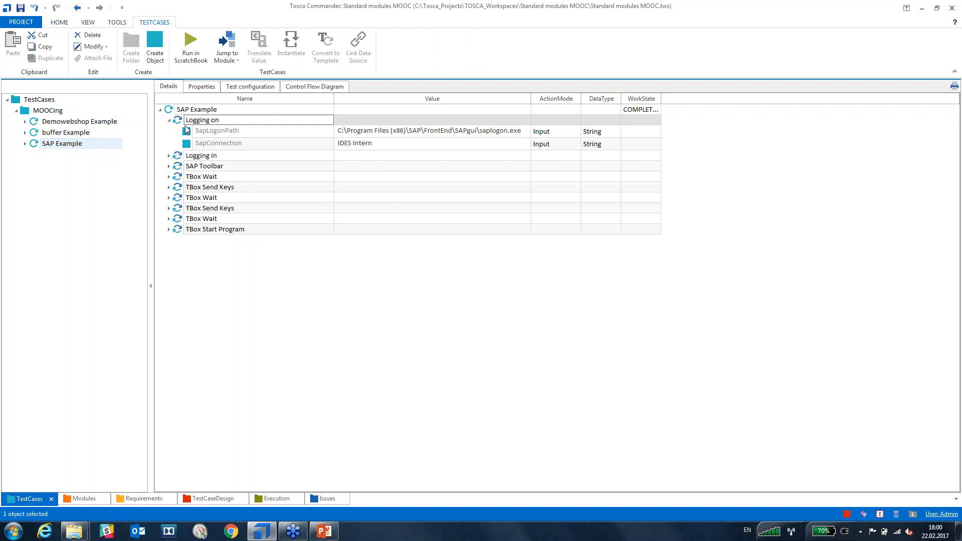
key("F6")
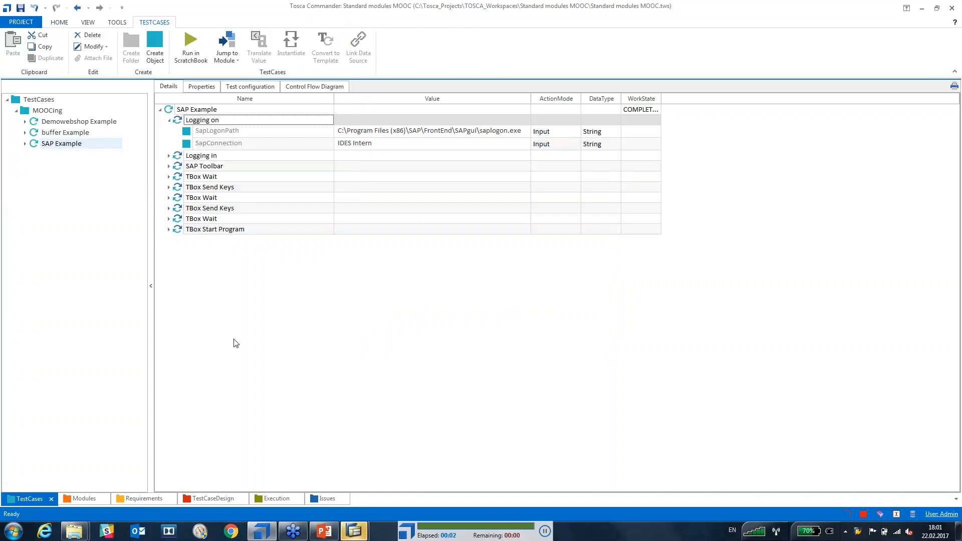
Inspect the SAP logon screen and SAP Logon 720, then close both windows.
left_click(354, 531)
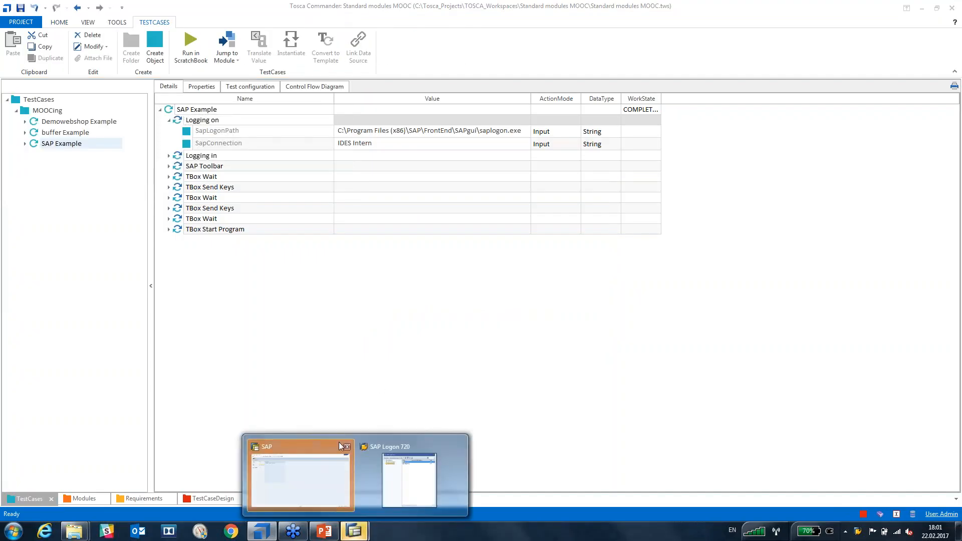
left_click(337, 443)
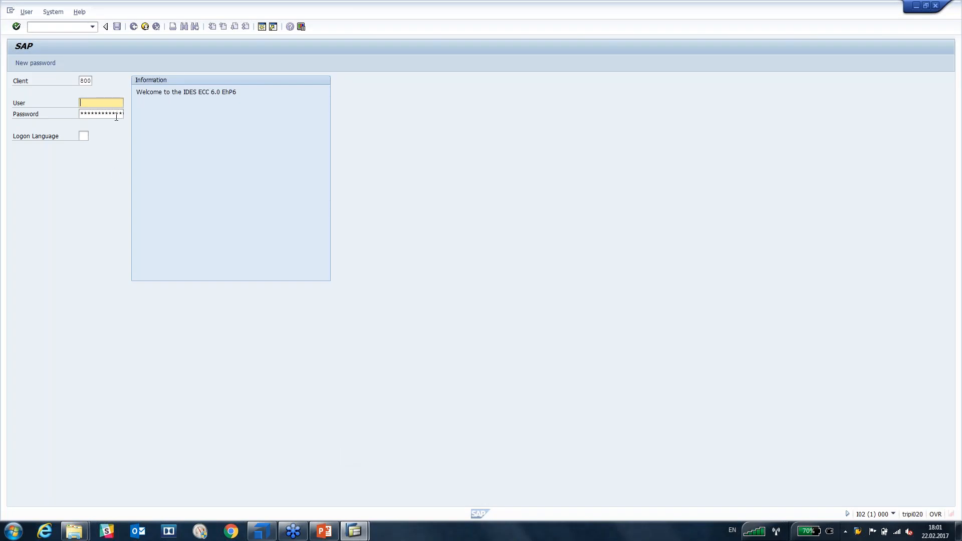
left_click(354, 530)
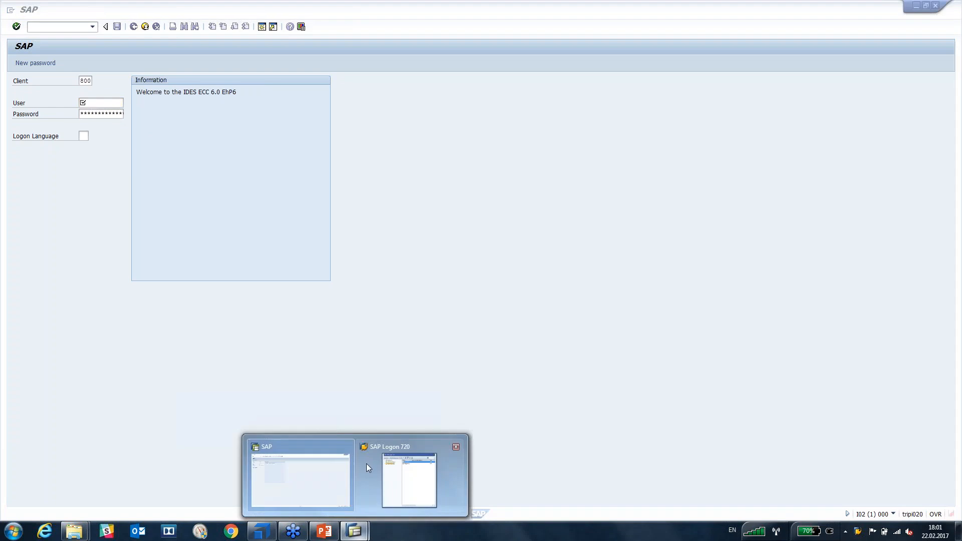
left_click(411, 468)
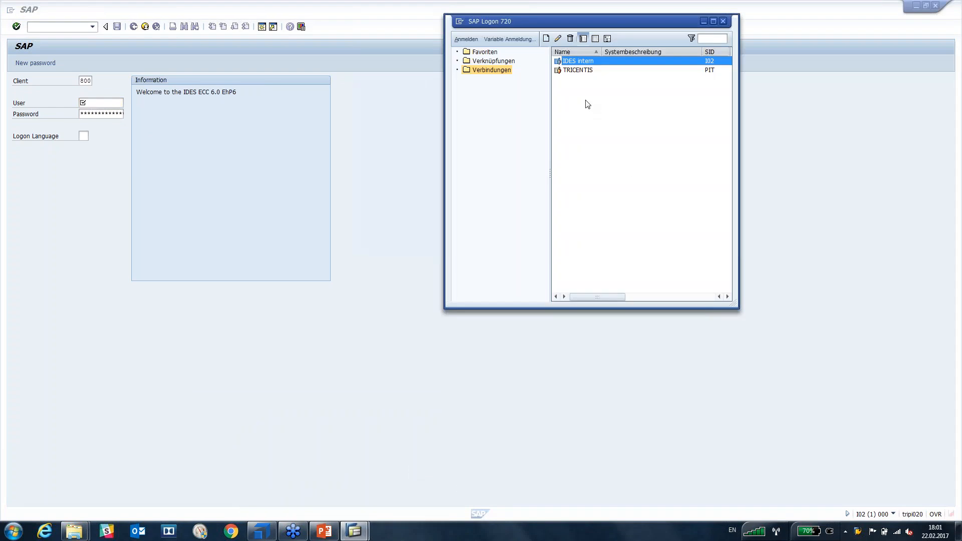
left_click(723, 21)
left_click(935, 6)
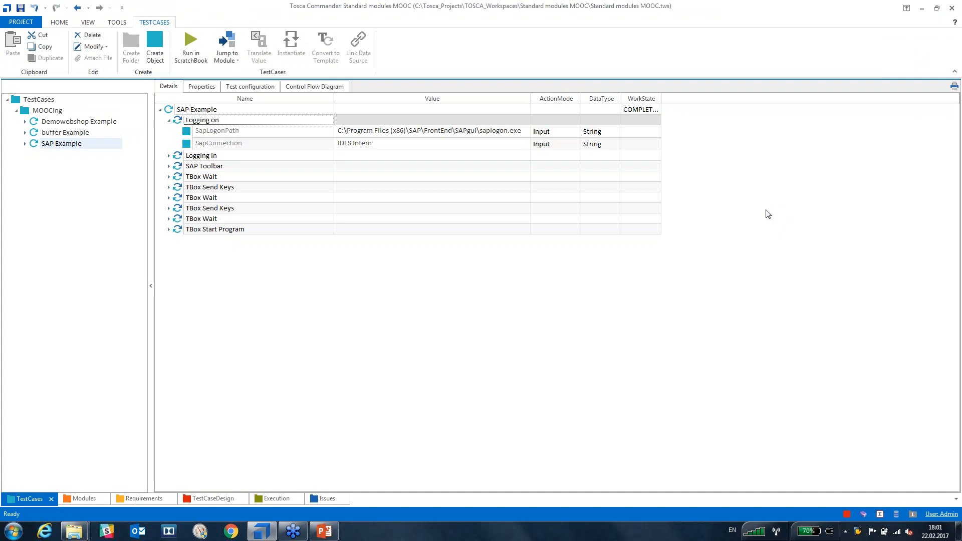
mouse_move(74, 532)
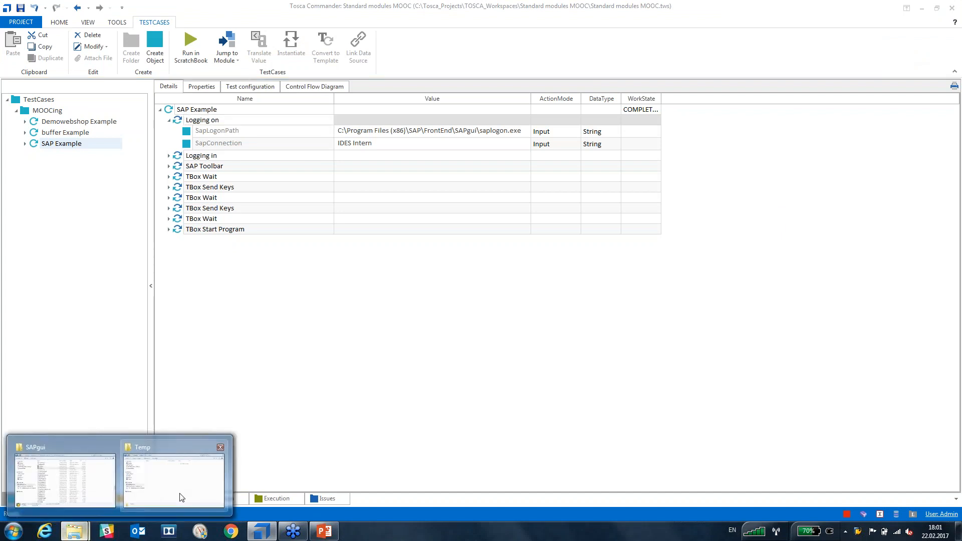
Move the SAPgui Explorer window aside and minimise it.
mouse_move(181, 494)
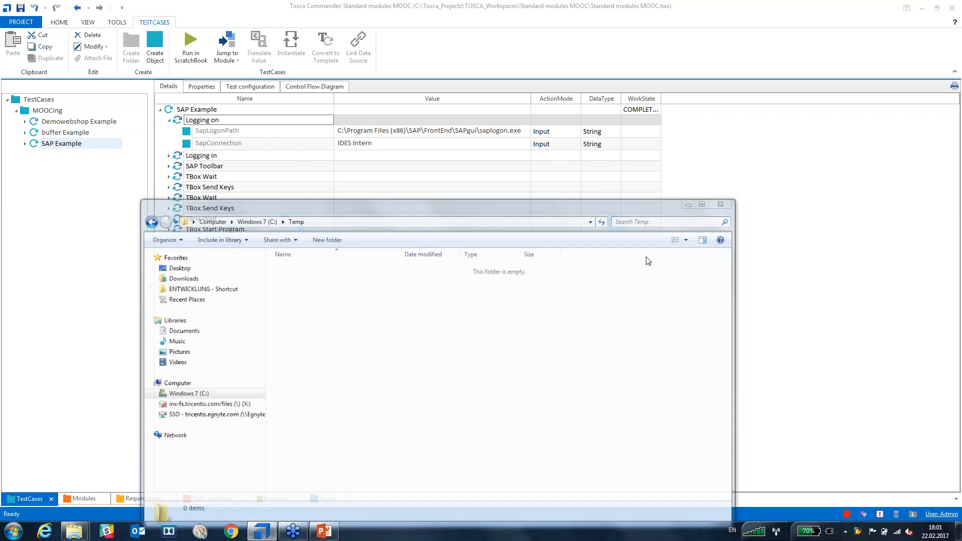
left_click(76, 480)
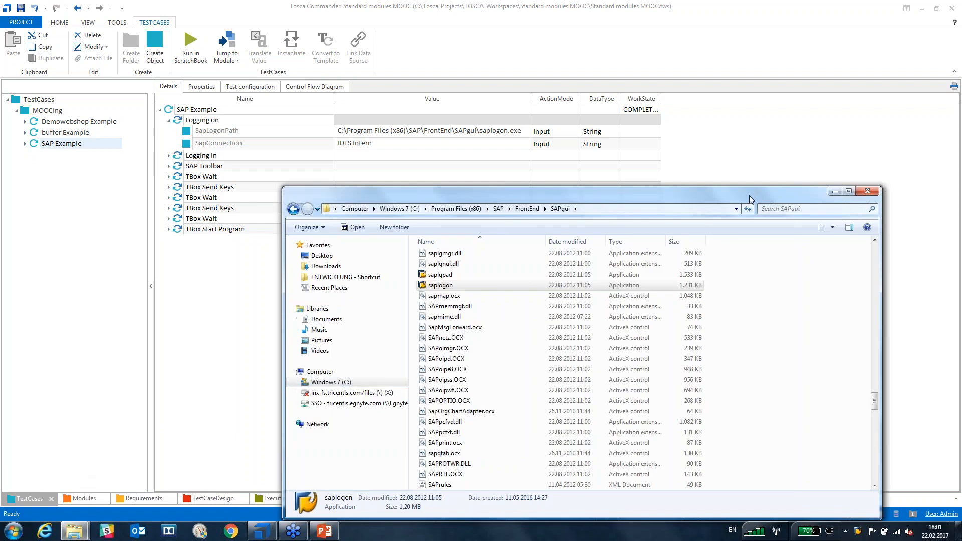
left_click_drag(747, 194, 588, 196)
left_click(676, 193)
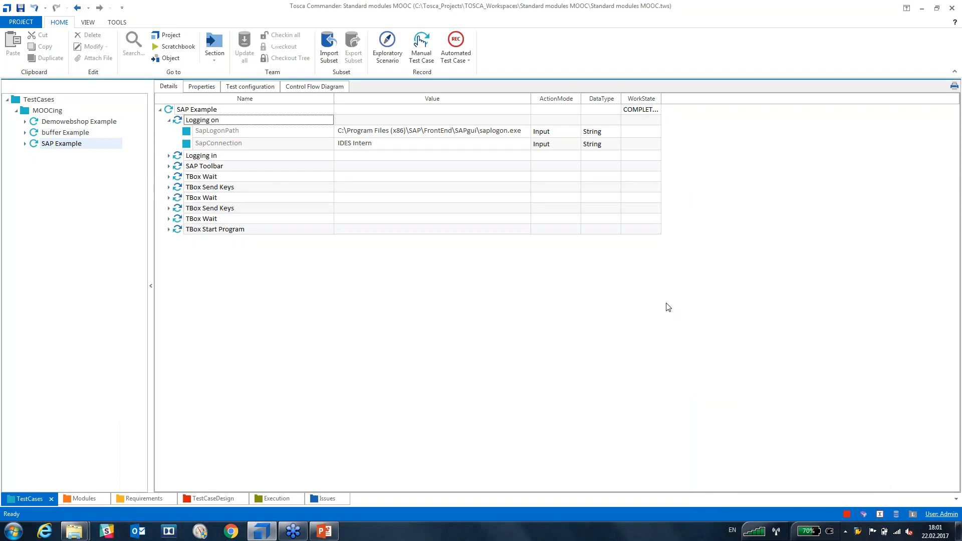
left_click(169, 156)
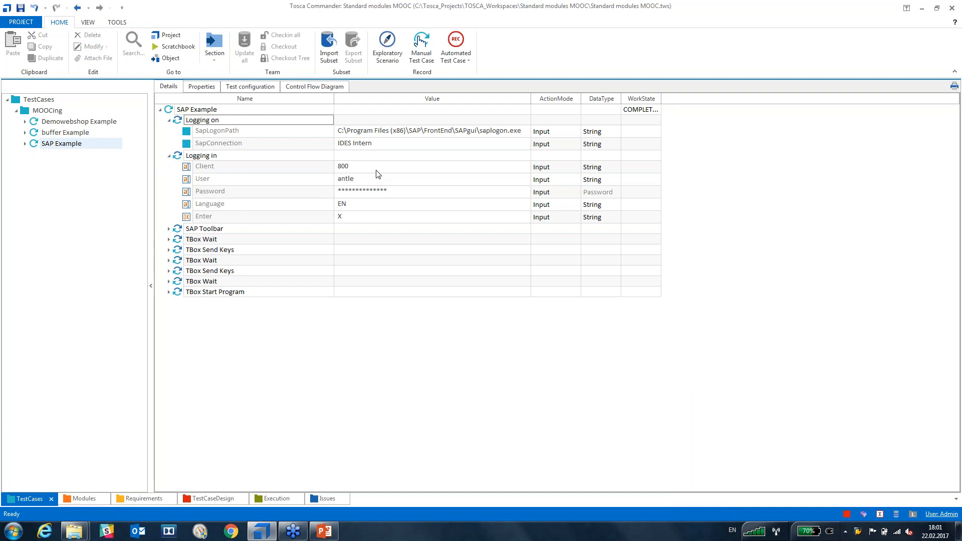
left_click(414, 195)
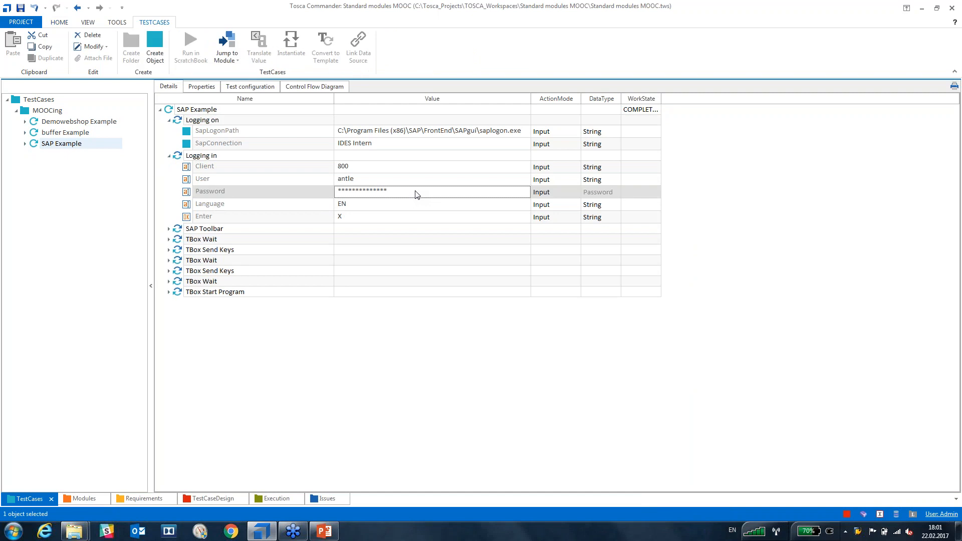
left_click(414, 194)
left_click(416, 192)
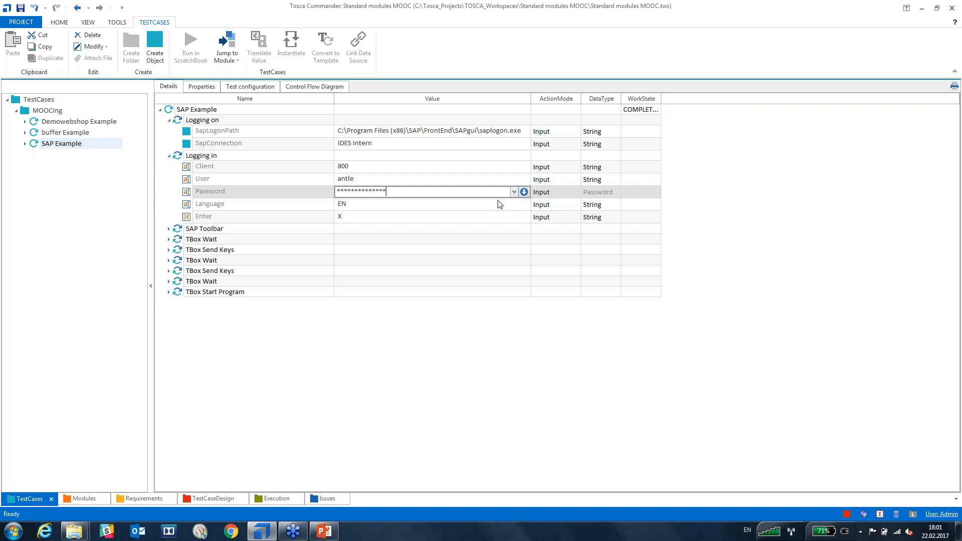
left_click(454, 201)
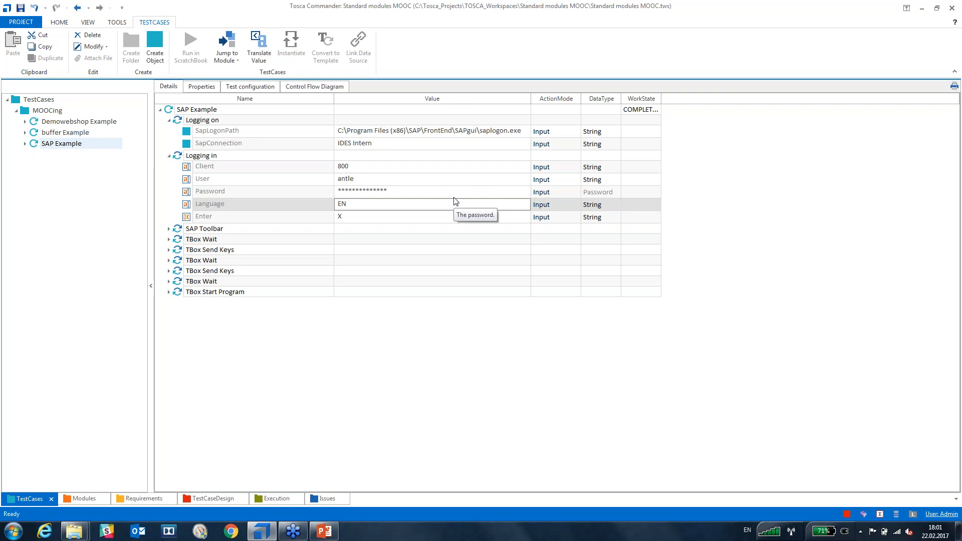
left_click(393, 205)
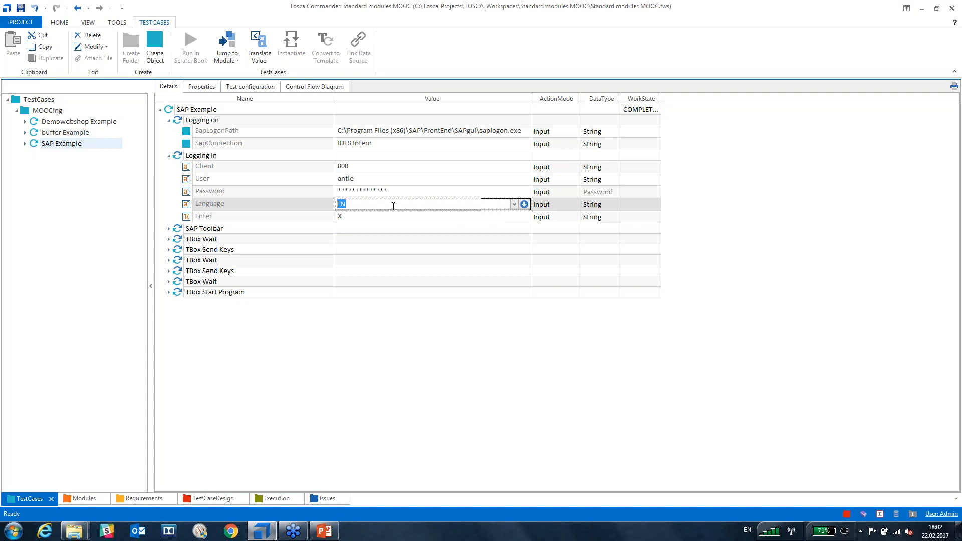
left_click(404, 328)
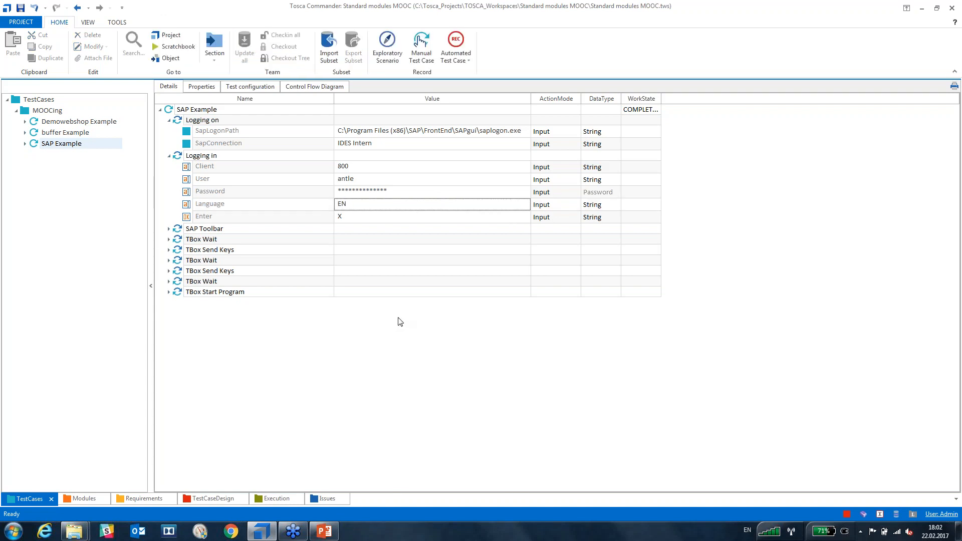
left_click(375, 221)
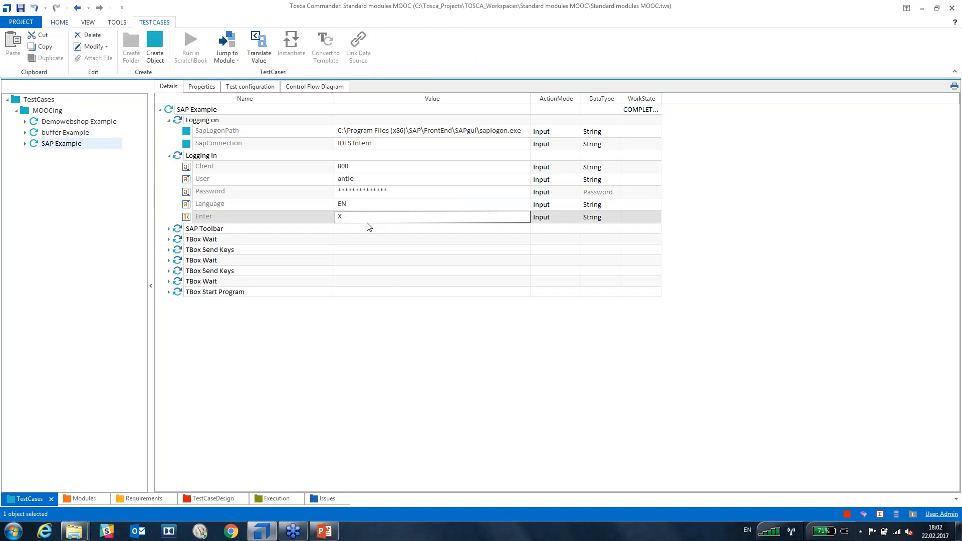
left_click(394, 346)
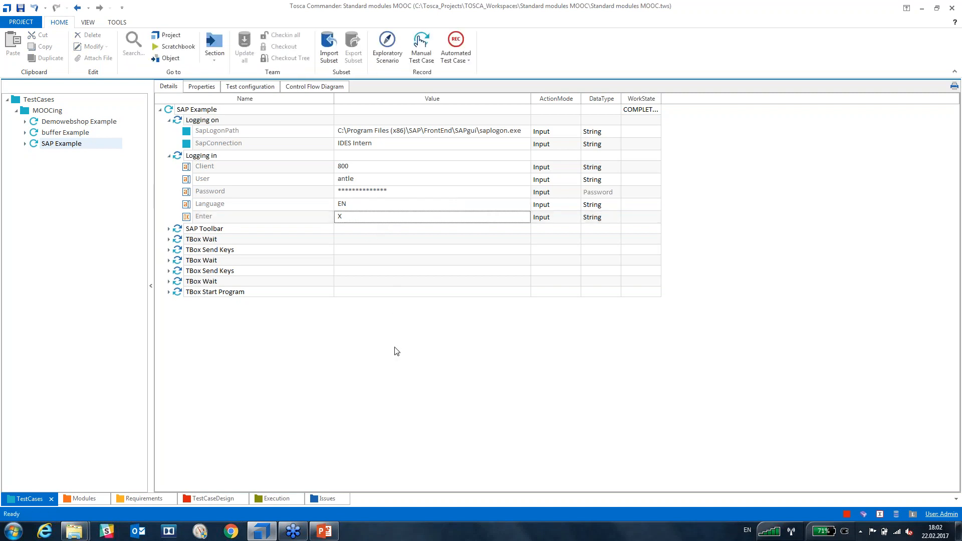
left_click(177, 120)
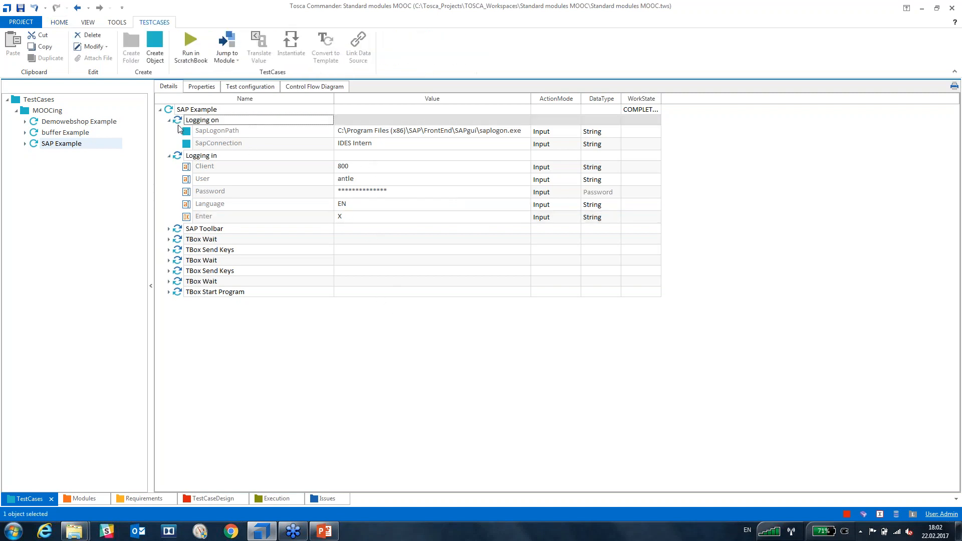
Run Logging on and Logging in together in ScratchBook, check results, and close ScratchBook.
left_click(179, 156, "ctrl")
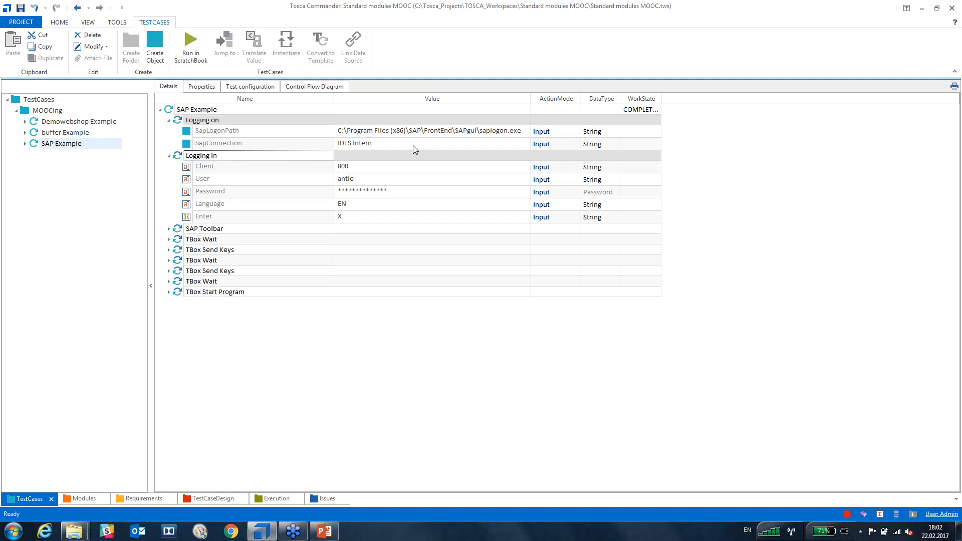
left_click(197, 63)
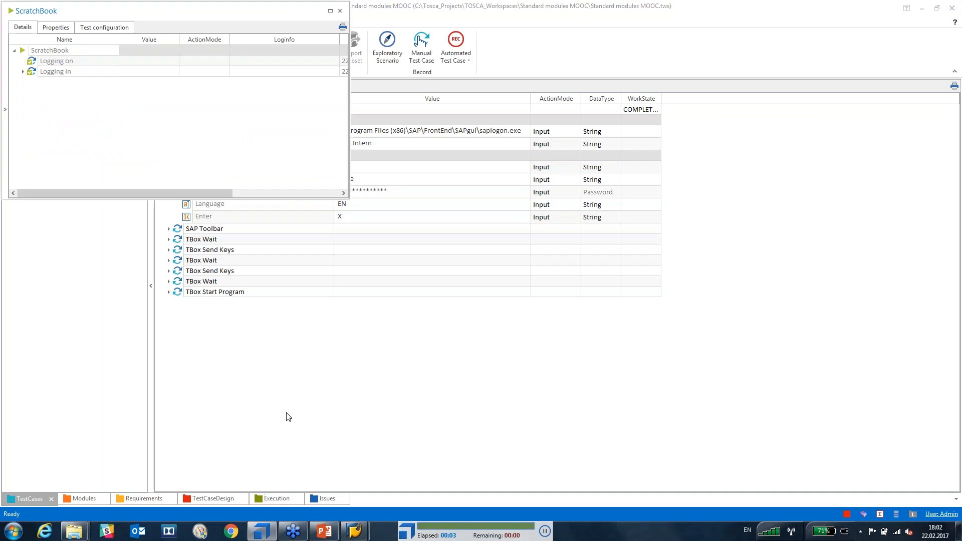
left_click(22, 72)
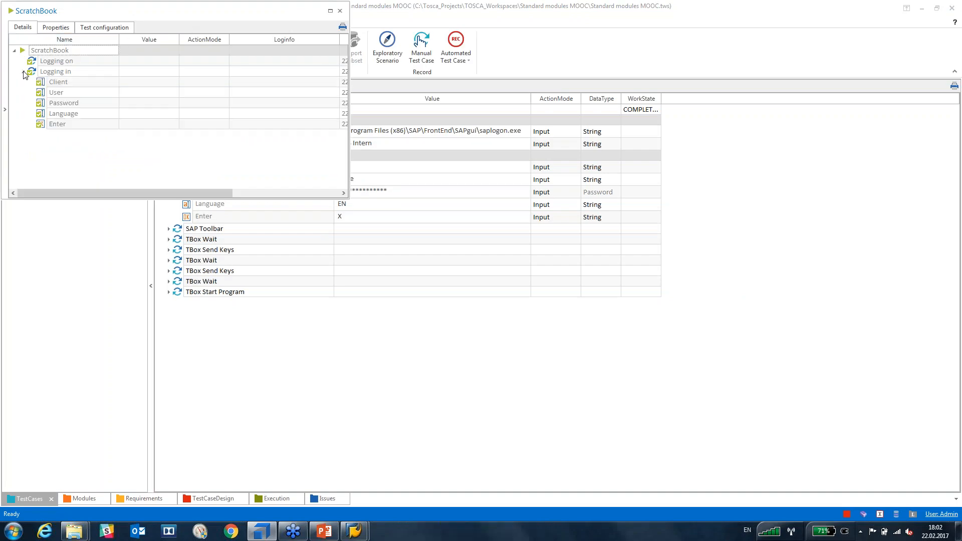
left_click(339, 11)
Close SAP Logon 720 and log off SAP Easy Access, confirming with Yes.
mouse_move(354, 530)
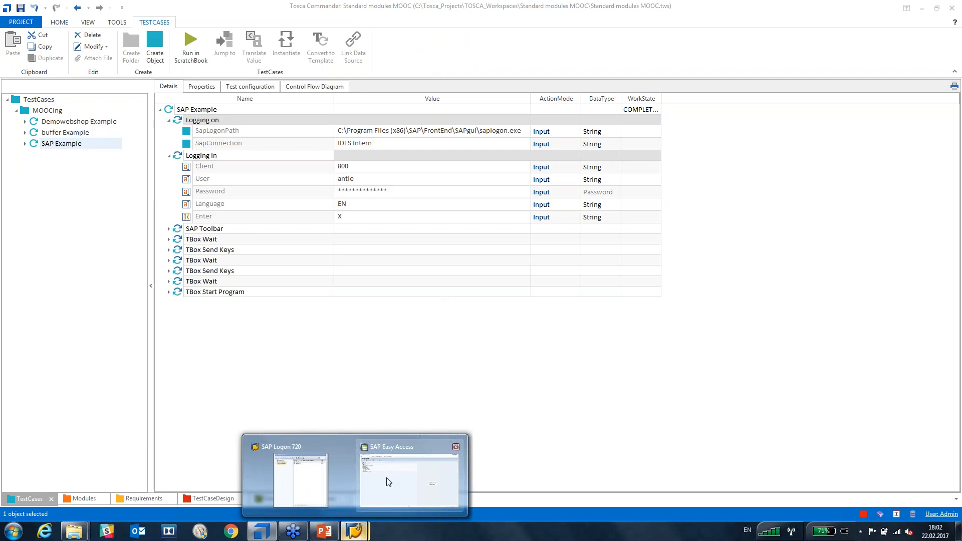
left_click(388, 482)
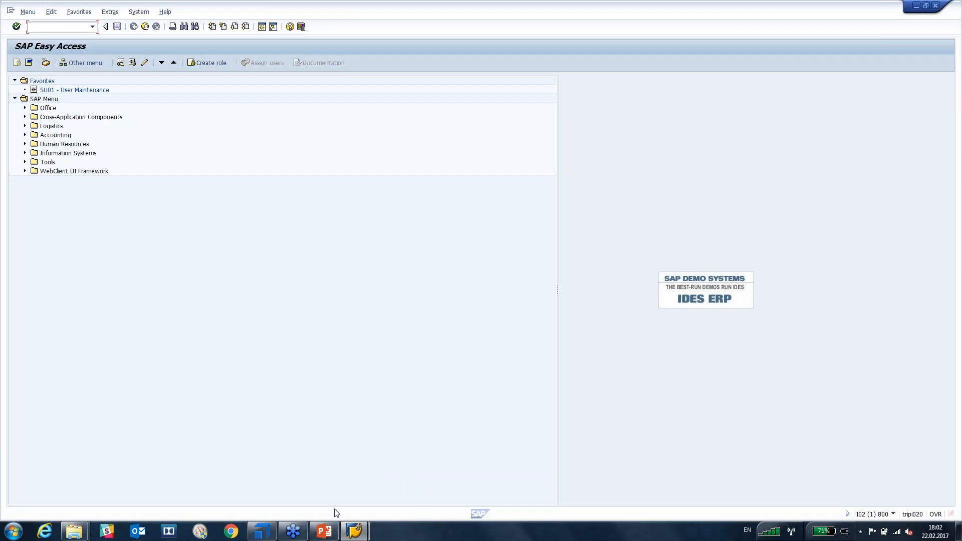
mouse_move(353, 531)
left_click(300, 478)
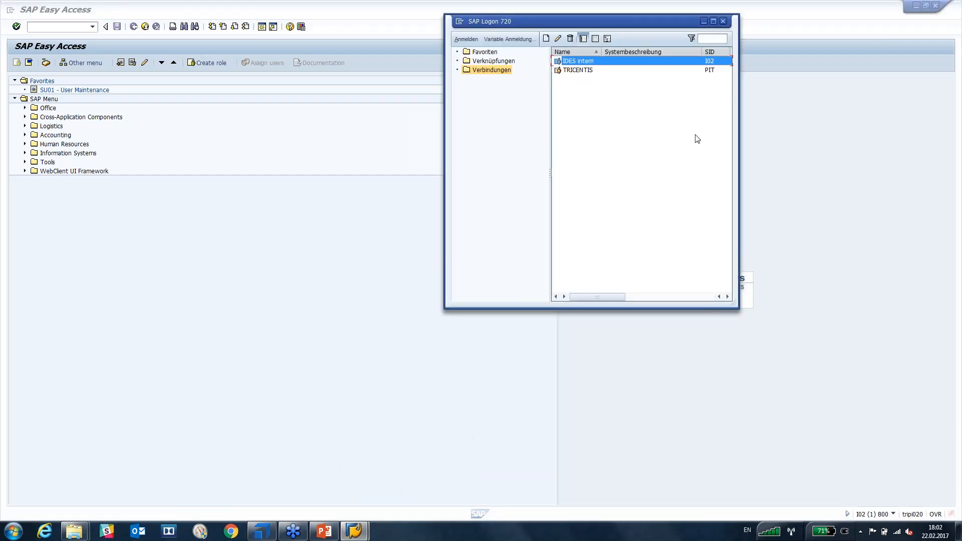
left_click(723, 21)
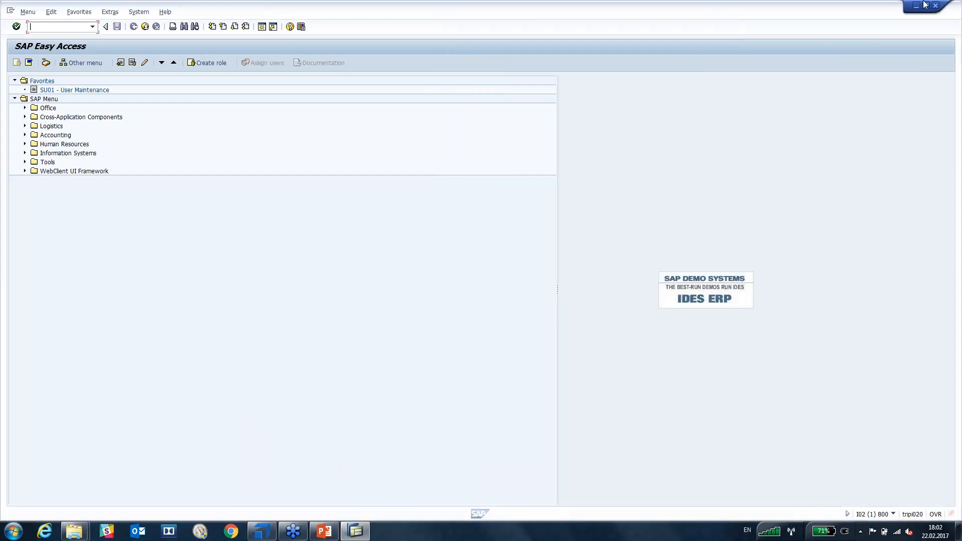
left_click(934, 7)
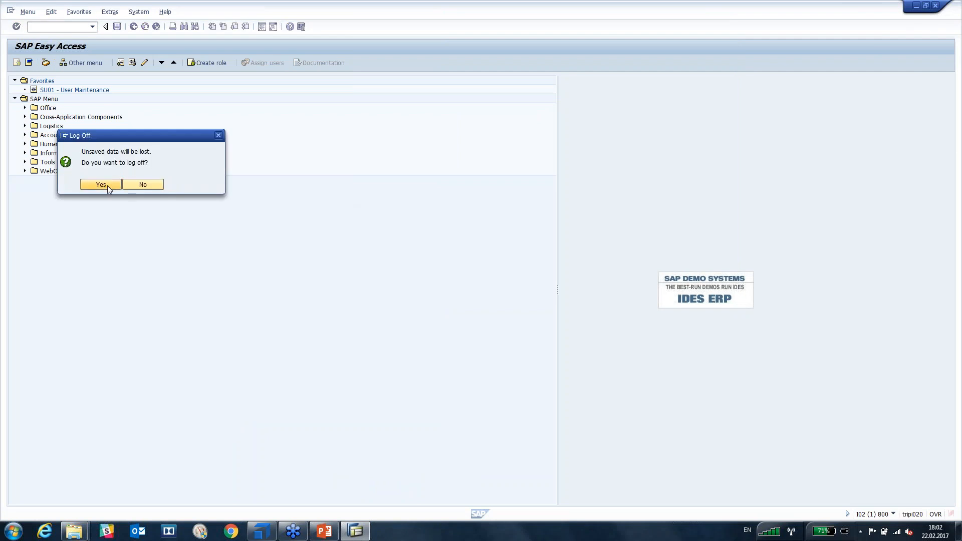
left_click(107, 185)
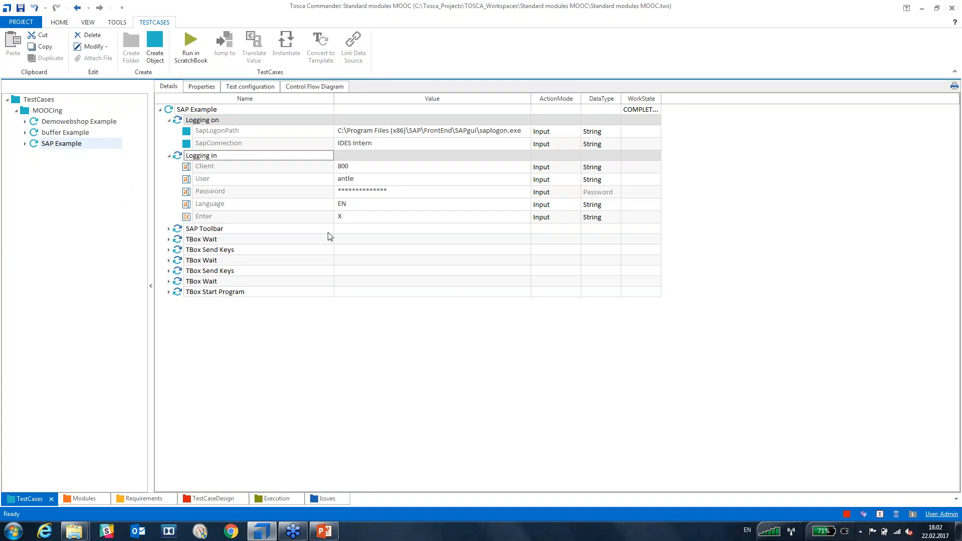
Expand SAP Toolbar to show /nME21N, then rerun Logging on and Logging in in ScratchBook.
left_click(169, 228)
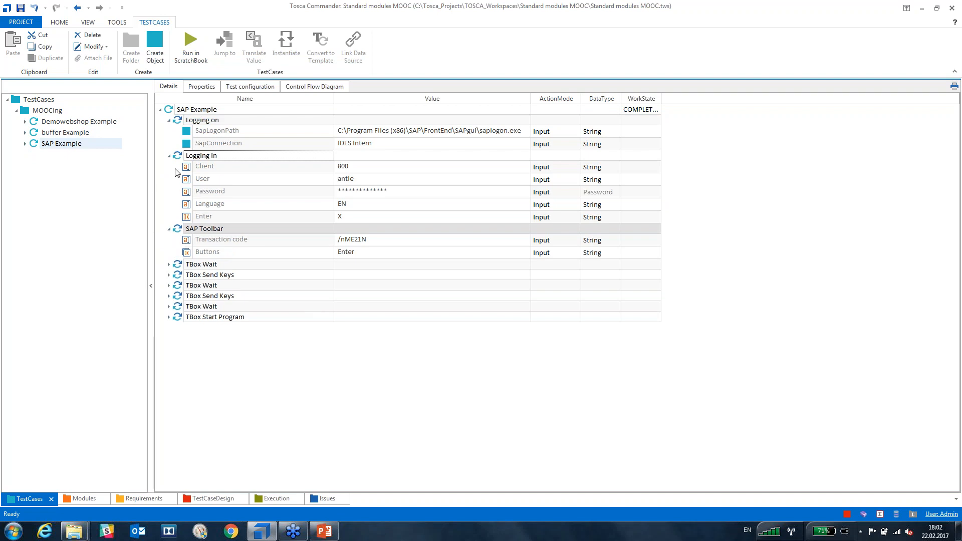
left_click(179, 123)
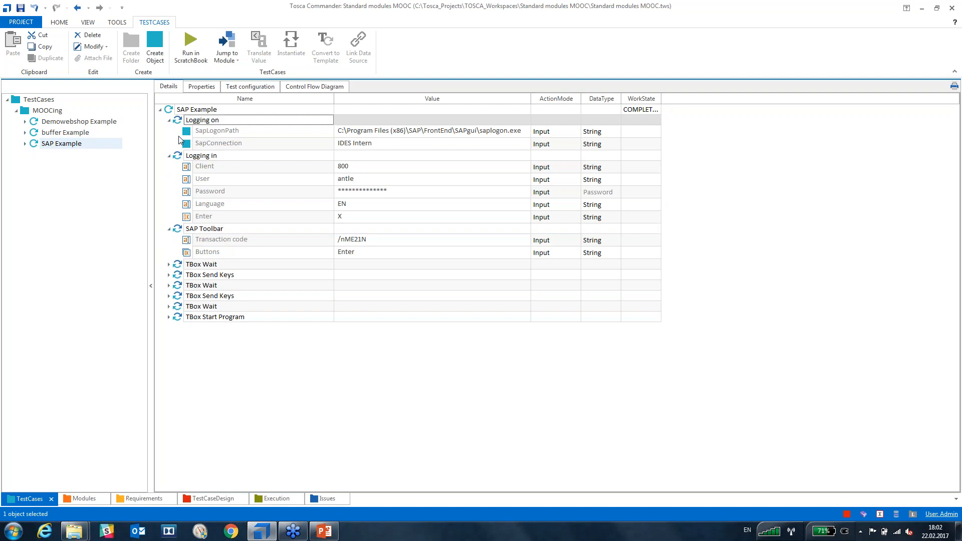
left_click(179, 157, "ctrl")
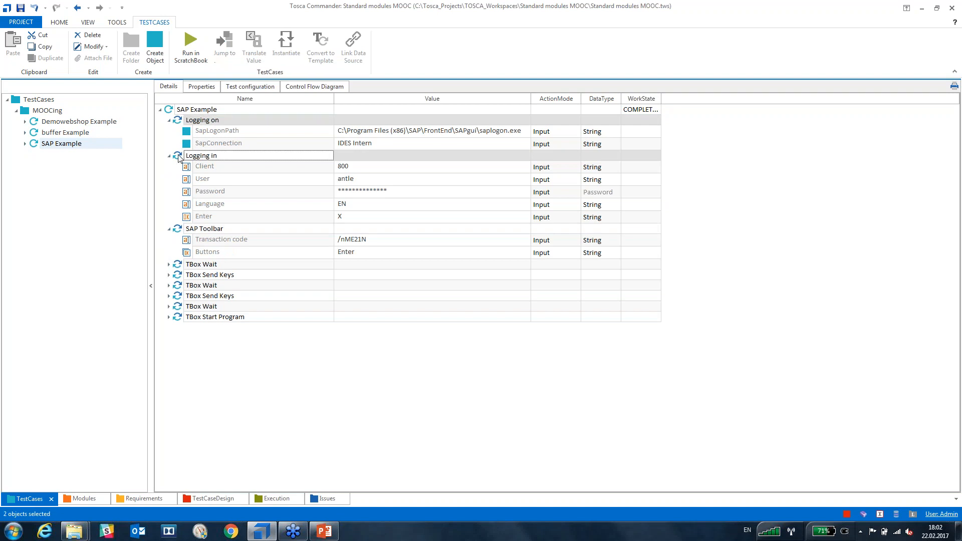
left_click(182, 54)
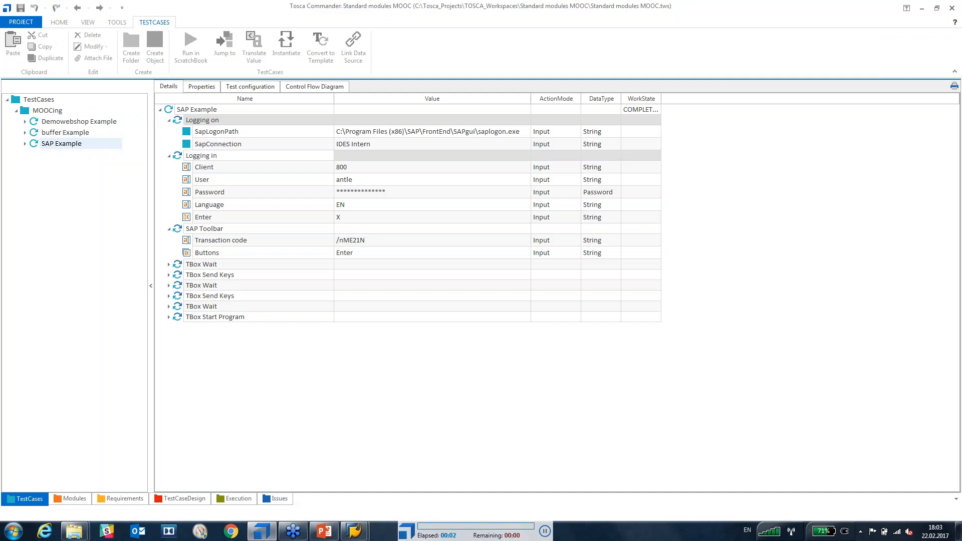
left_click(339, 10)
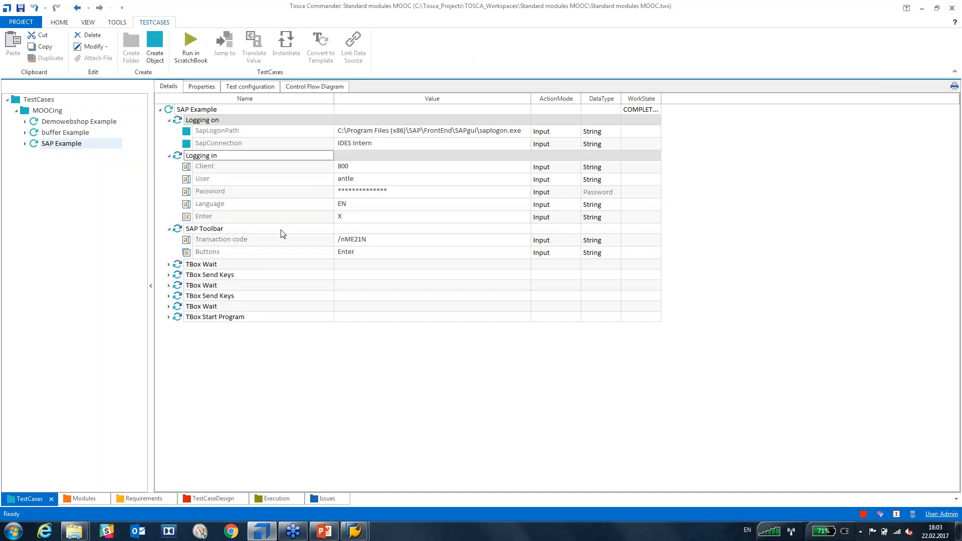
left_click(348, 536)
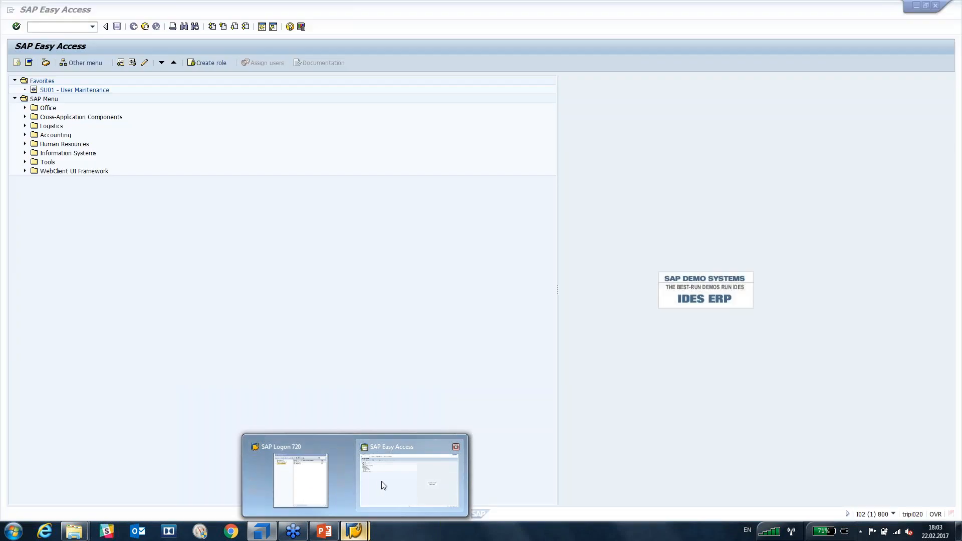
left_click(378, 484)
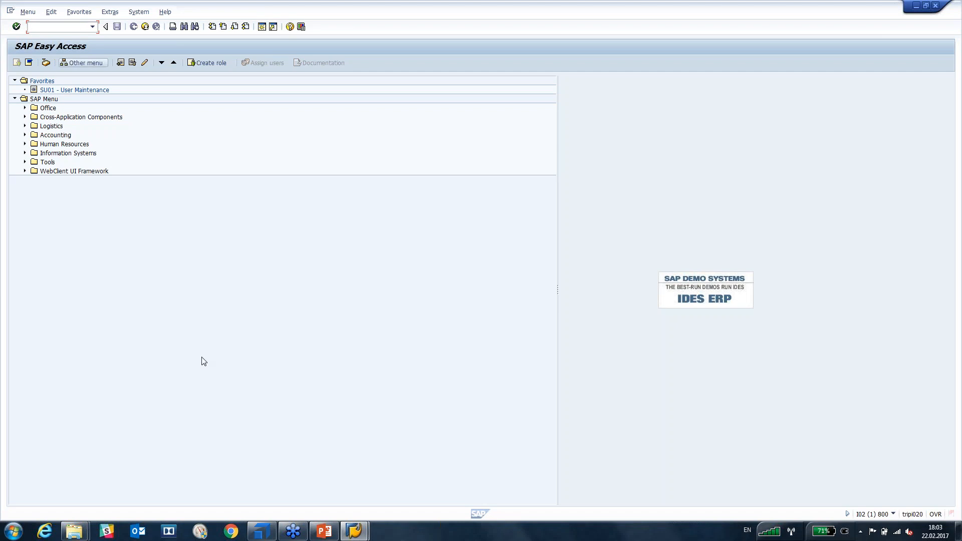
left_click(354, 531)
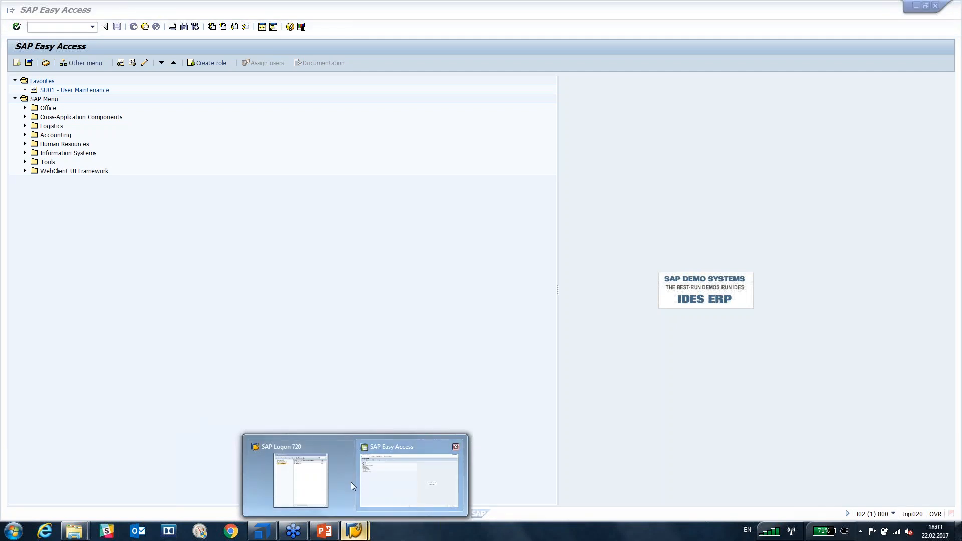
left_click(352, 482)
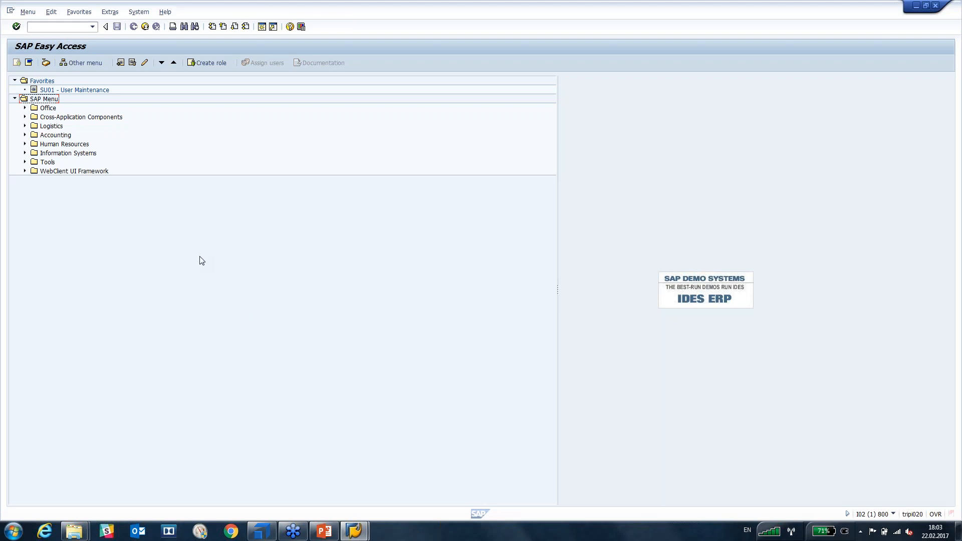
left_click(76, 27)
left_click(262, 530)
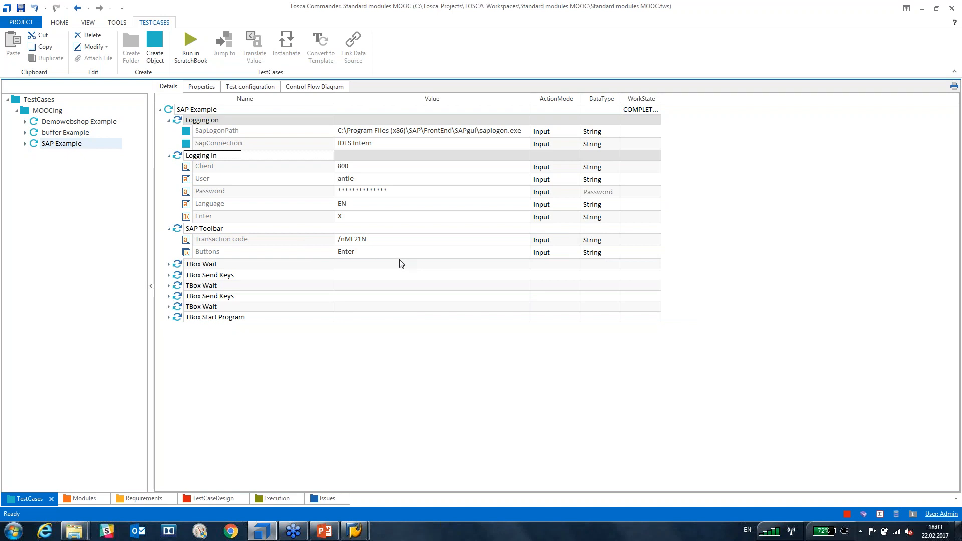
Log off the SAP Easy Access session, confirming with Yes, and close the SAP Logon window.
mouse_move(354, 530)
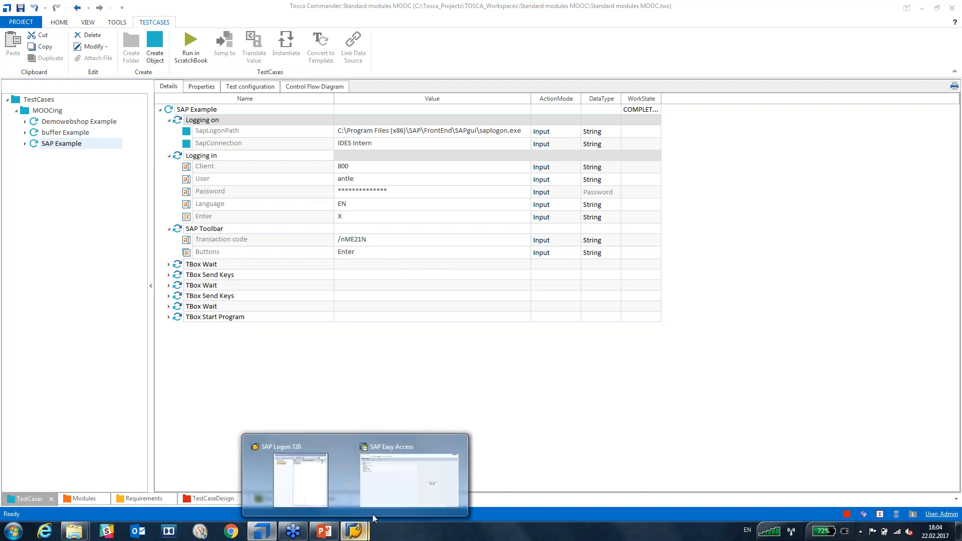
left_click(406, 468)
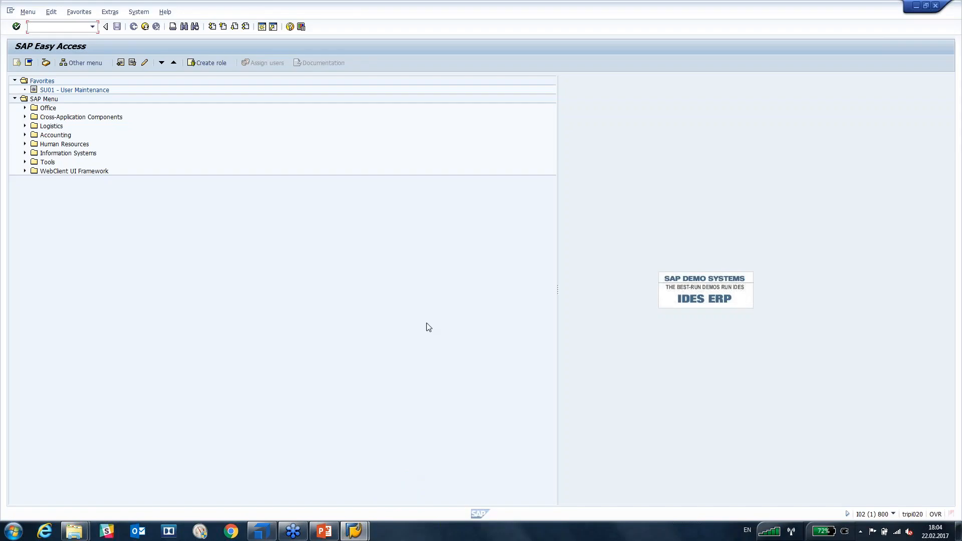
left_click(935, 6)
left_click(100, 184)
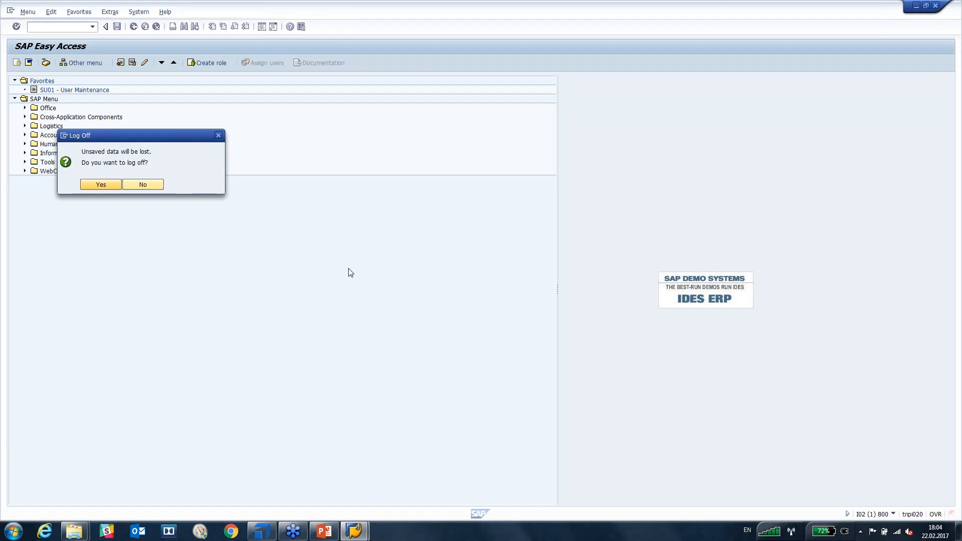
left_click(361, 529)
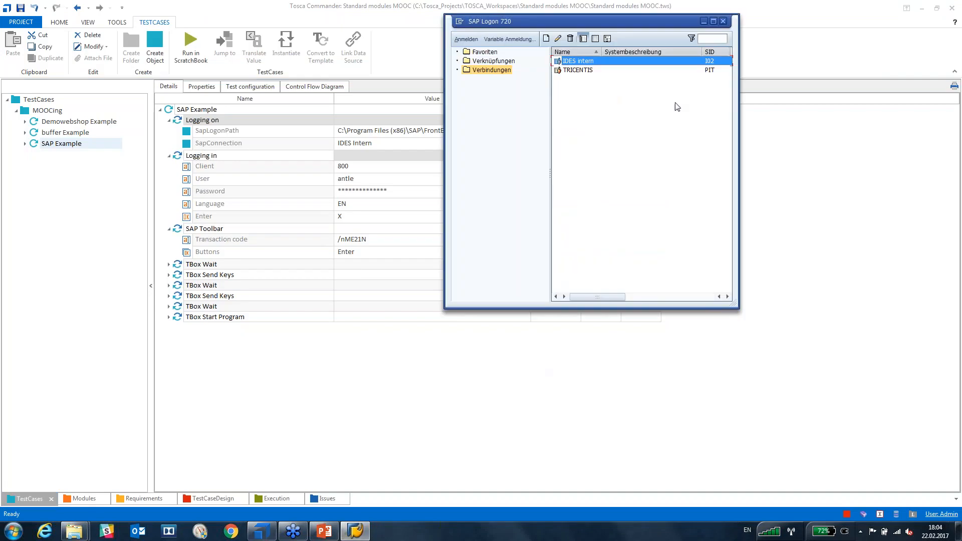
left_click(723, 19)
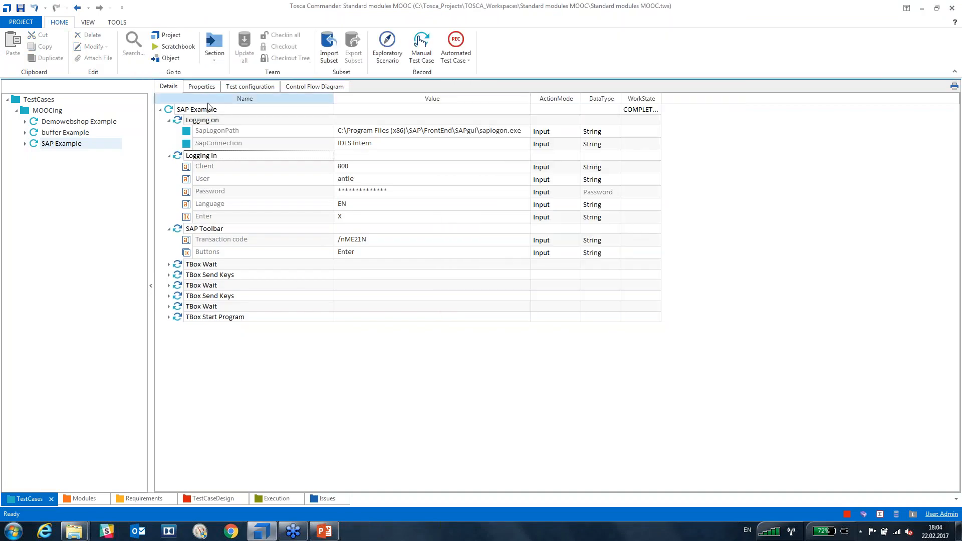
Run Logging on, Logging in and SAP Toolbar together in the ScratchBook.
left_click(179, 122)
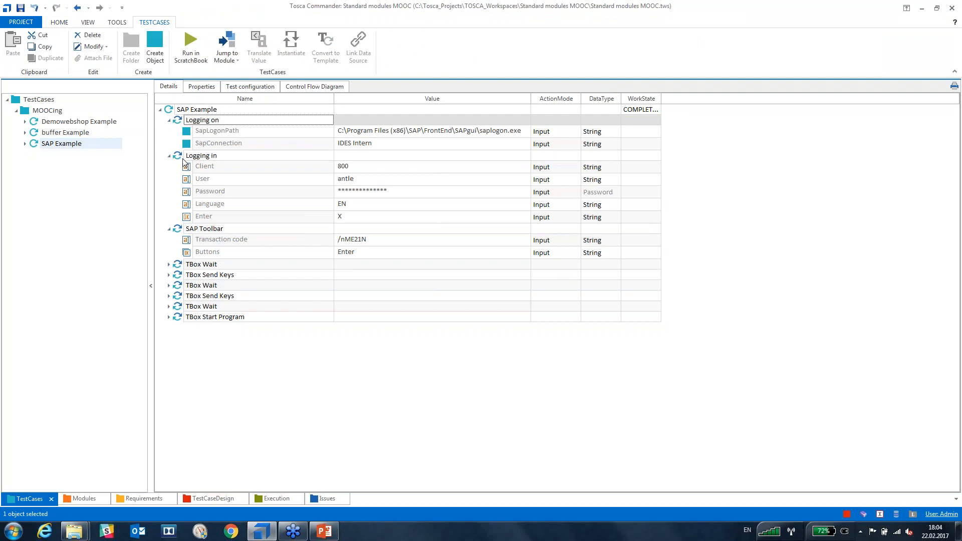
left_click(179, 157, "ctrl")
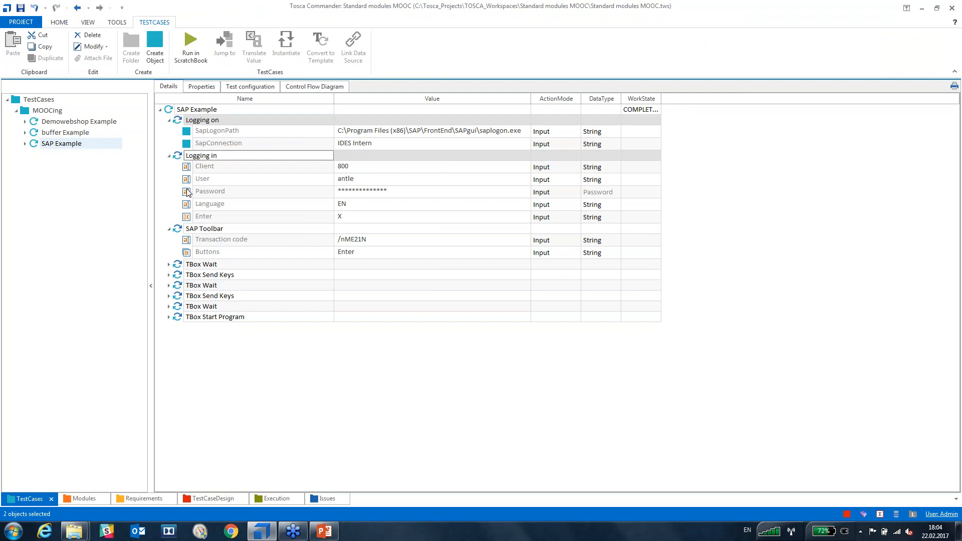
left_click(179, 231, "ctrl")
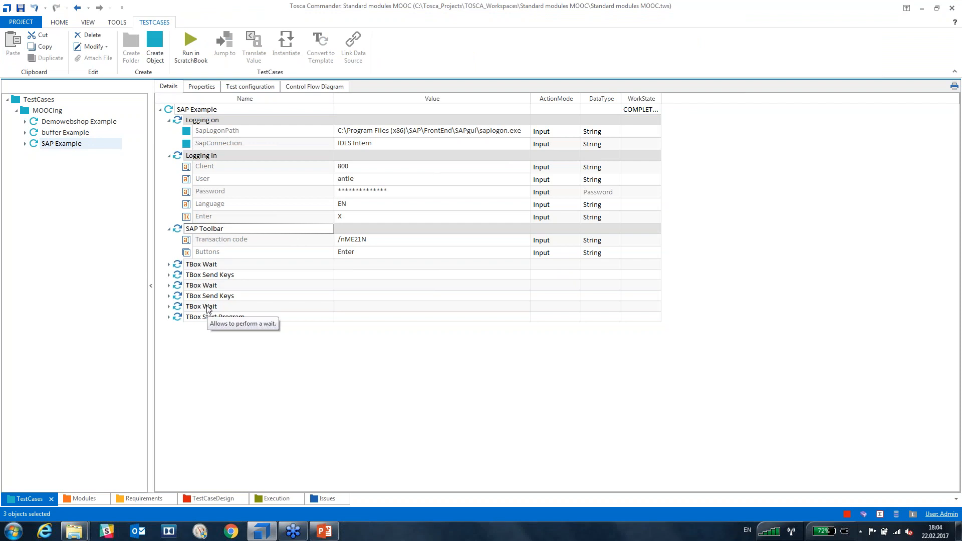
left_click(190, 46)
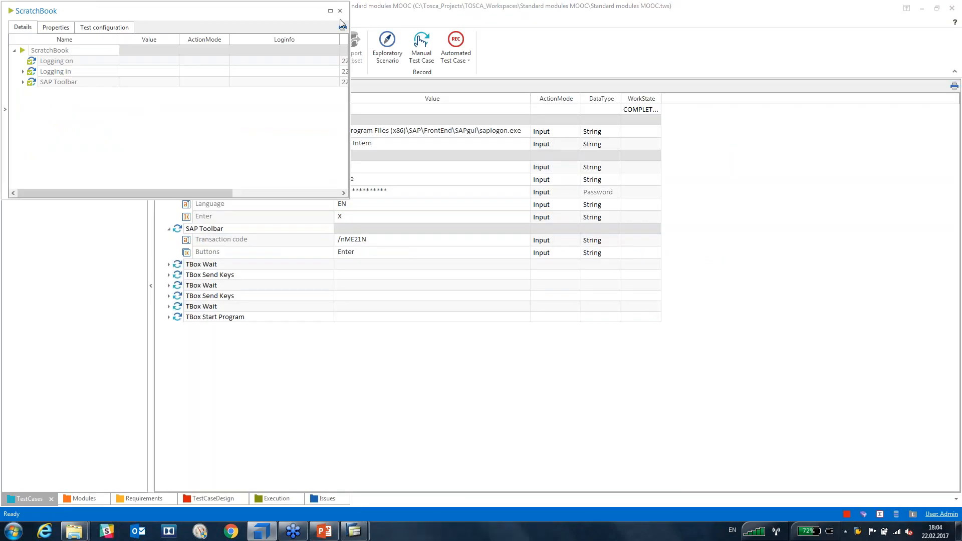
Expand the Logging in and SAP Toolbar results, then close the ScratchBook.
left_click(23, 72)
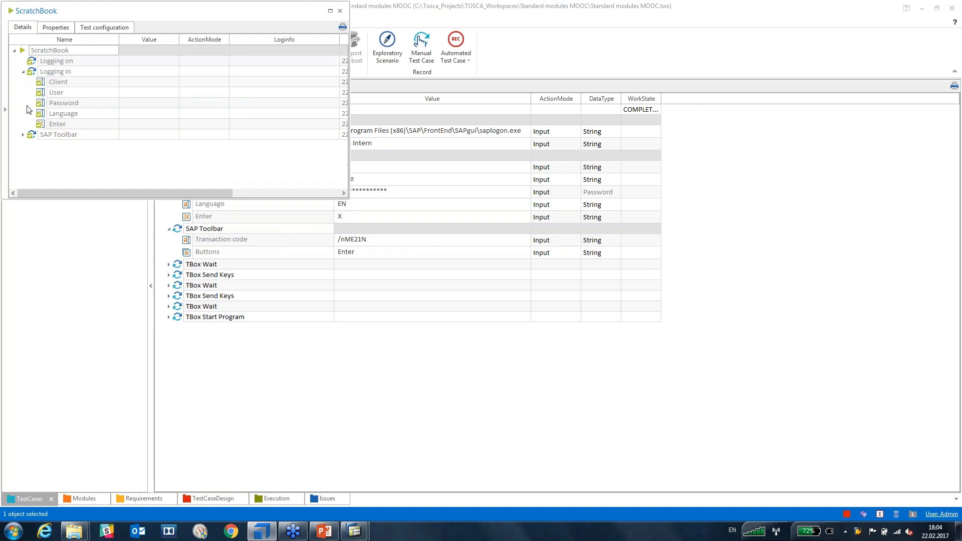
left_click(23, 135)
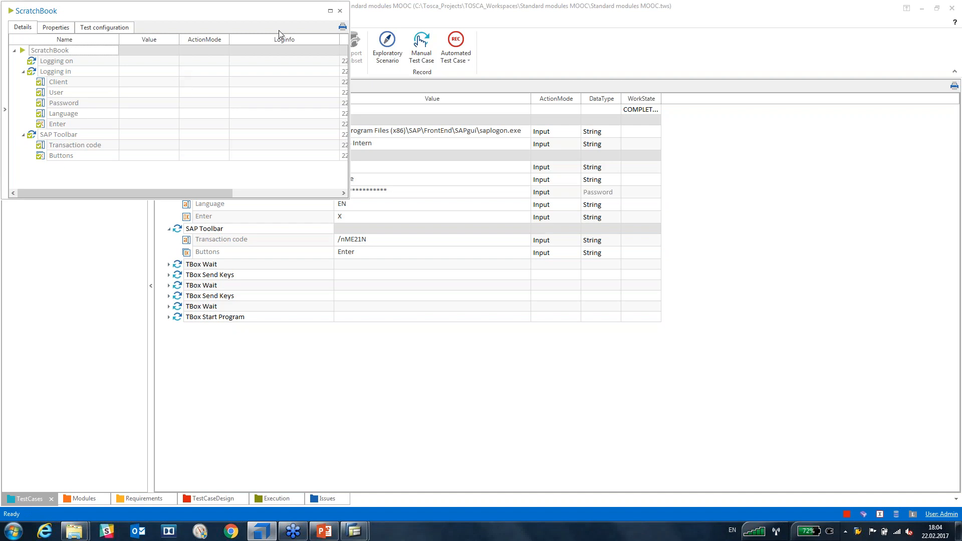
left_click(339, 11)
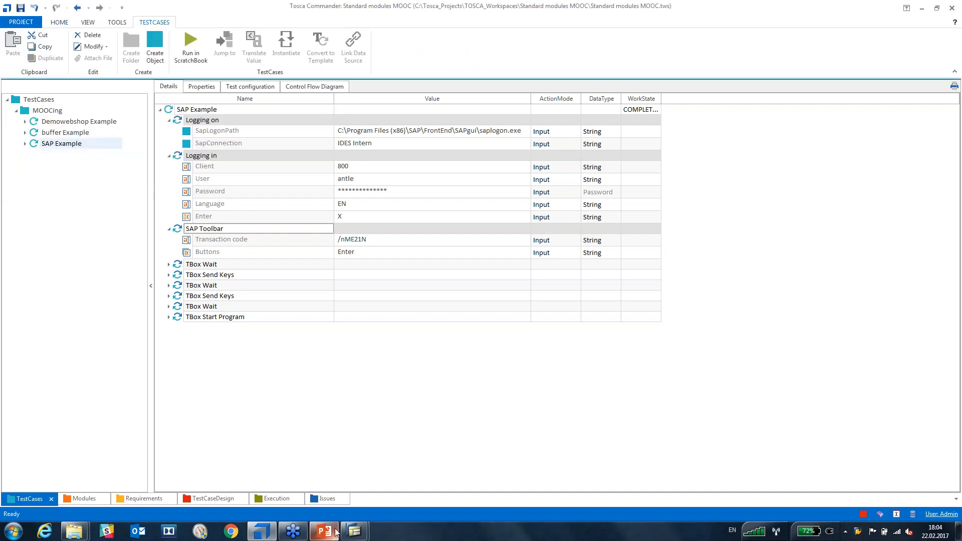
Bring the open SAP windows forward and restore the Create Purchase Order window.
mouse_move(354, 531)
left_click(387, 485)
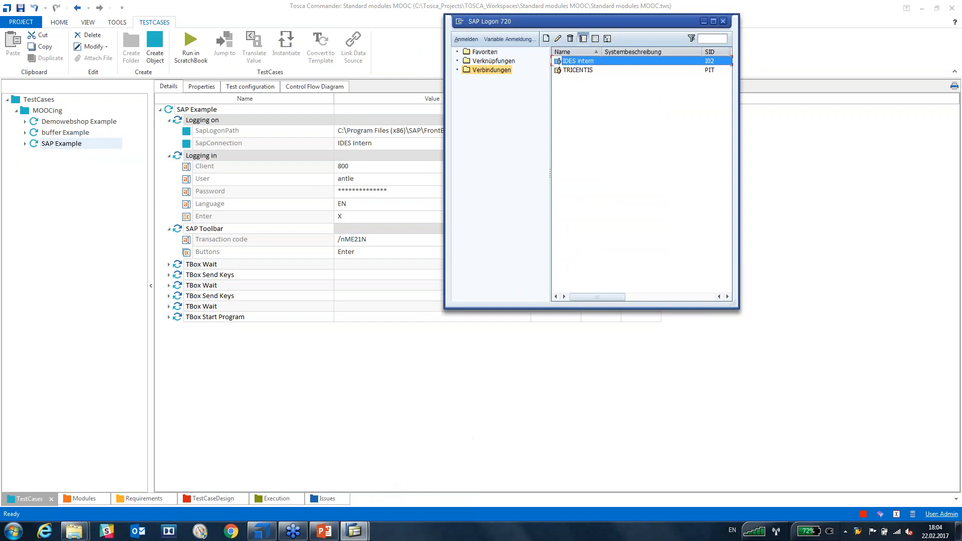
left_click(359, 532)
left_click(337, 495)
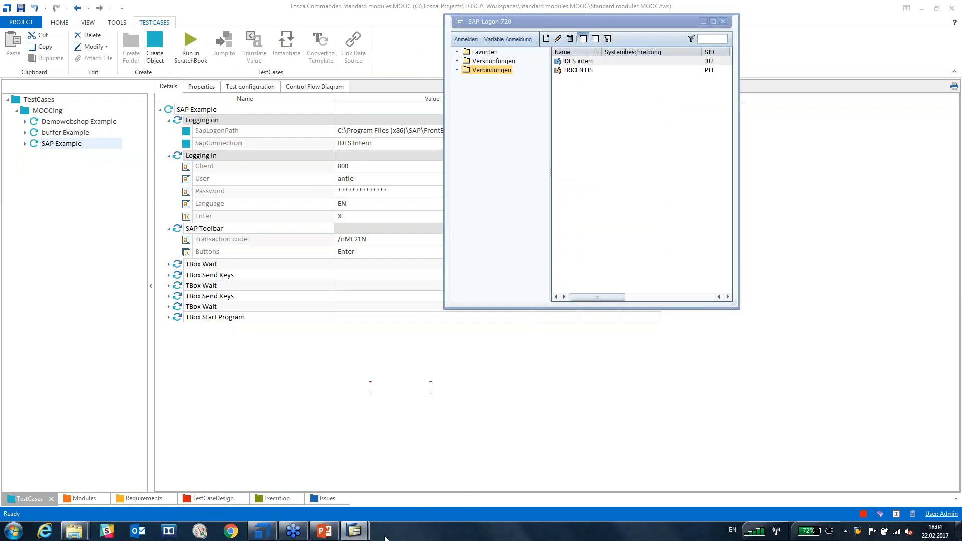
mouse_move(354, 531)
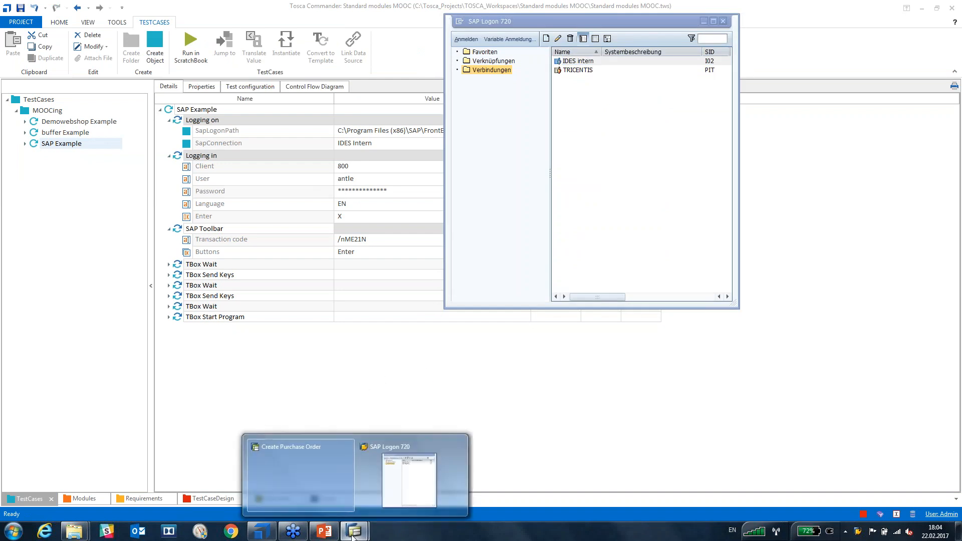
left_click(314, 482)
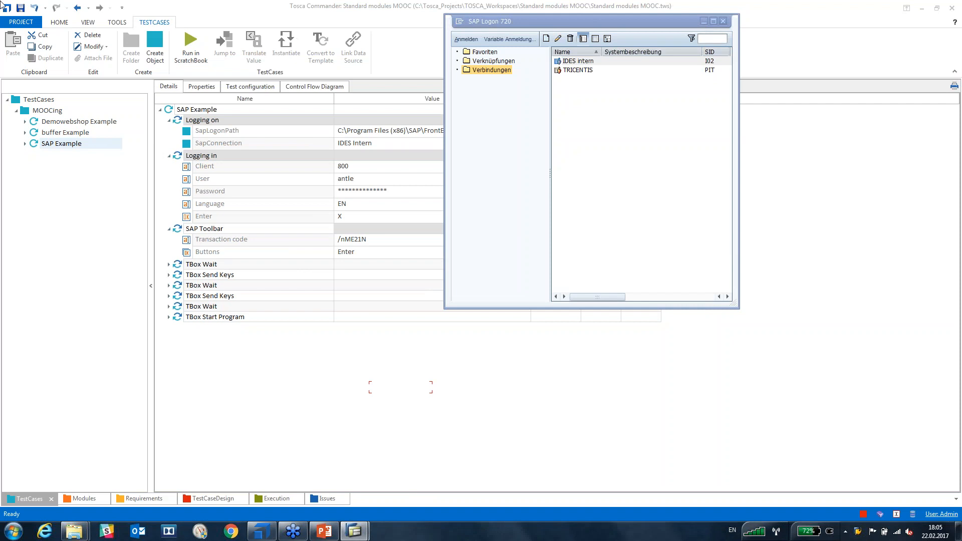
mouse_move(354, 530)
mouse_move(320, 476)
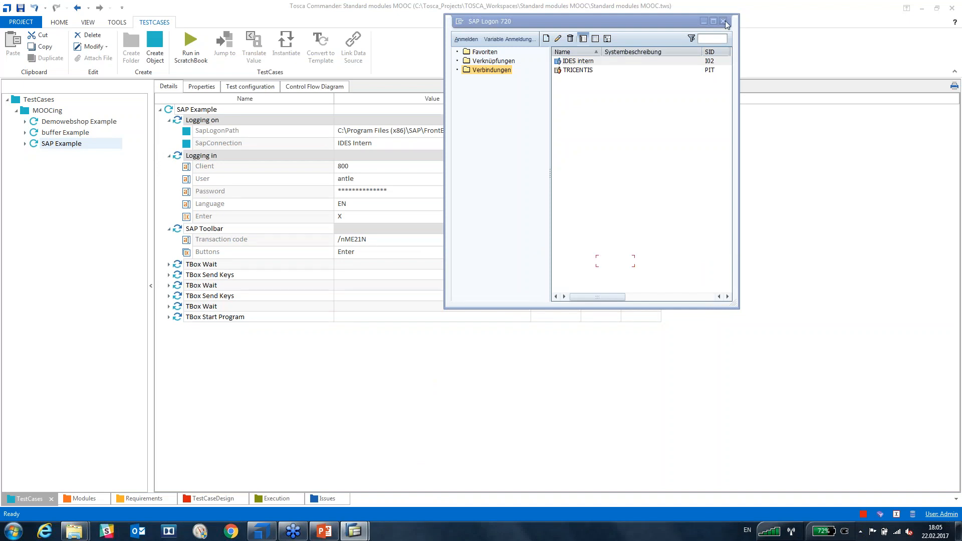
Close all SAP windows from the taskbar, confirm the log off, and select Logging on.
right_click(357, 533)
left_click(346, 506)
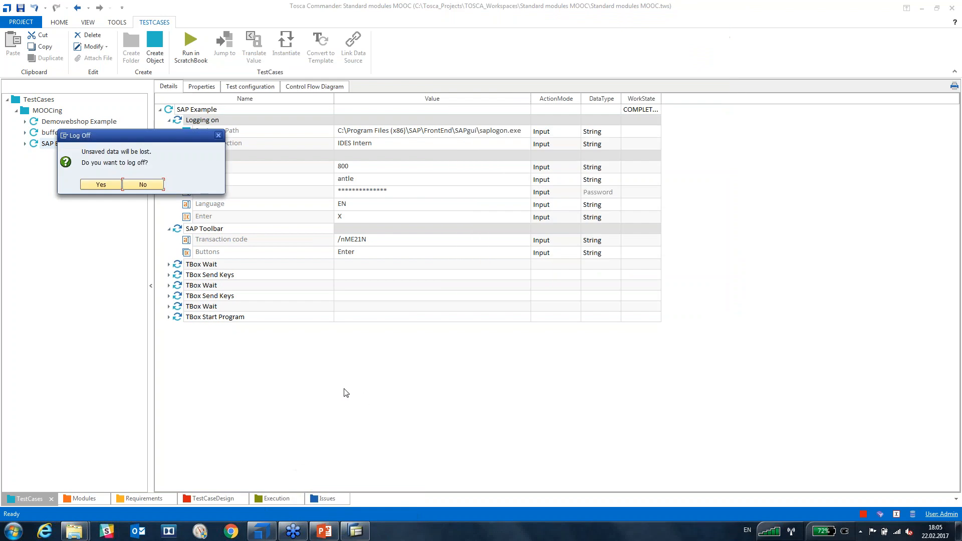
left_click(101, 185)
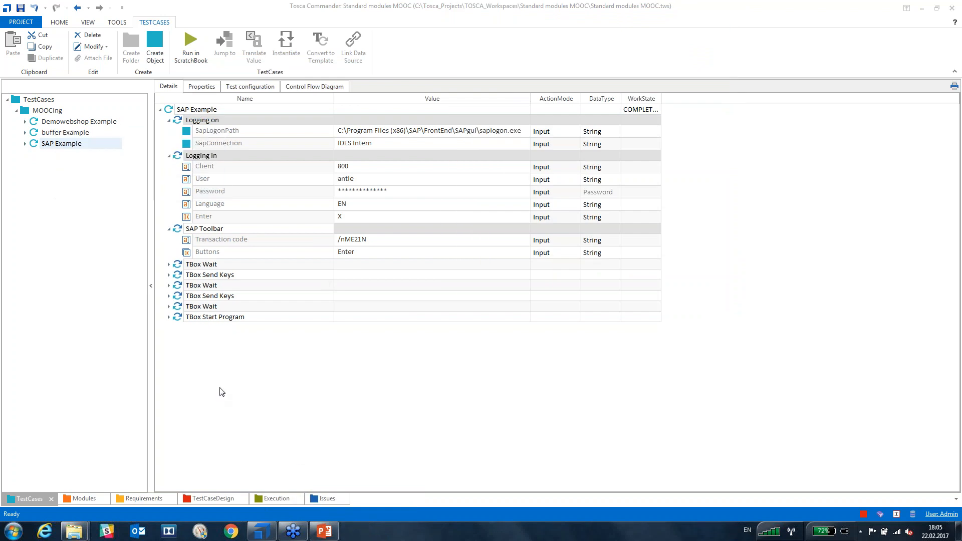
left_click(181, 121)
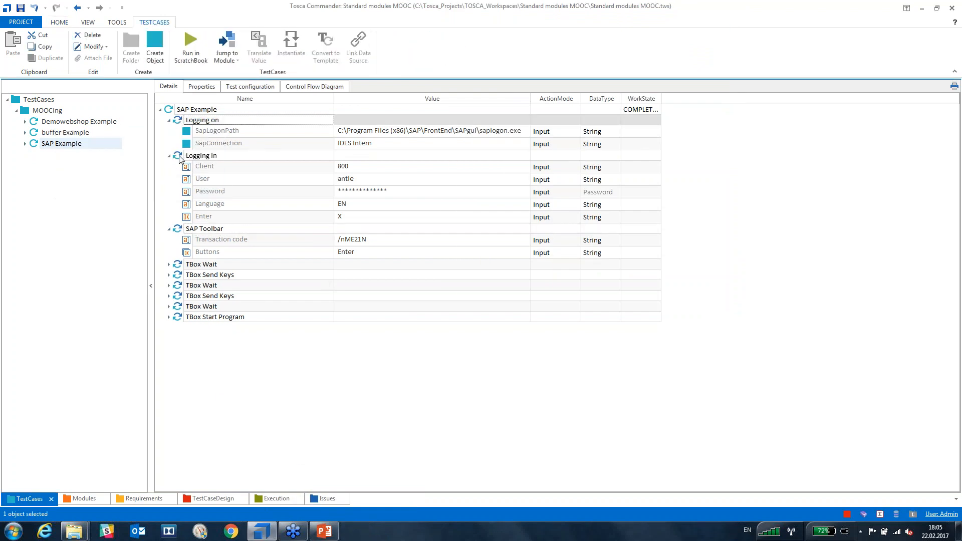
Add Logging in and SAP Toolbar to the selection, run them in the ScratchBook, and close it.
left_click(181, 156, "ctrl")
left_click(178, 231, "ctrl")
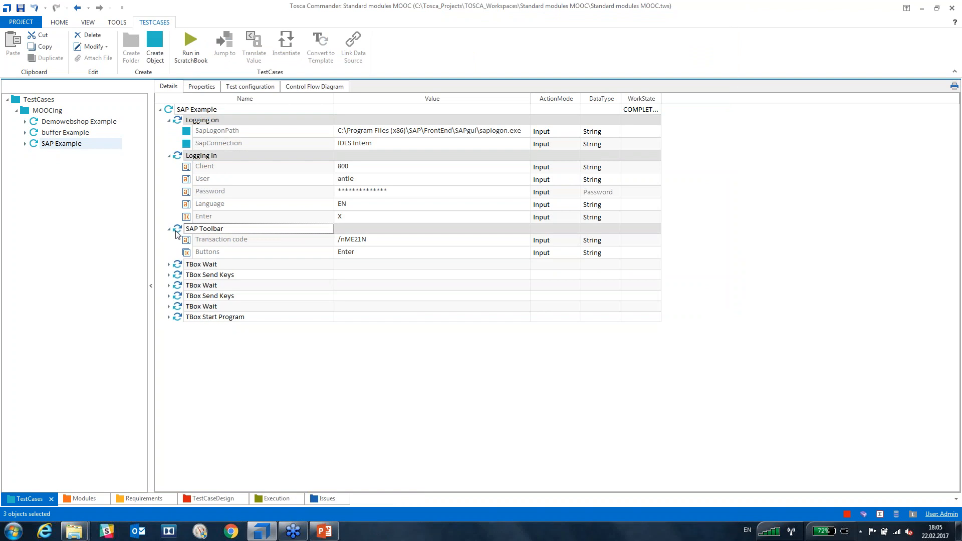
left_click(191, 46)
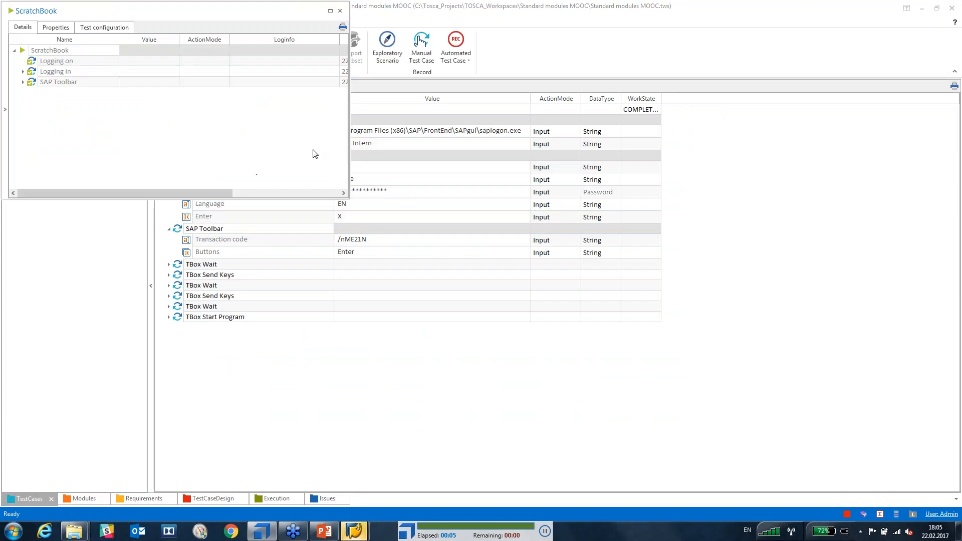
left_click(340, 11)
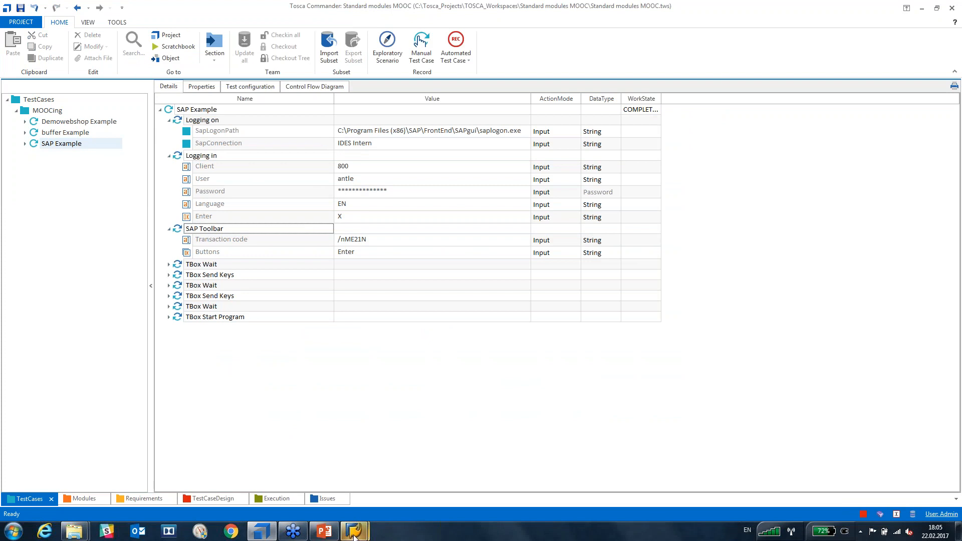
Log off the Create Purchase Order session with Yes and close SAP Logon.
mouse_move(353, 534)
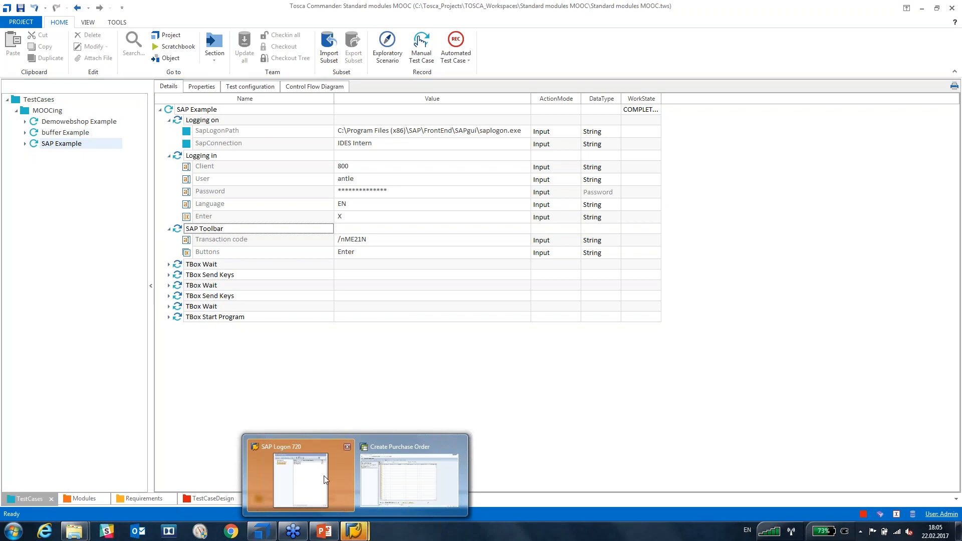
left_click(409, 479)
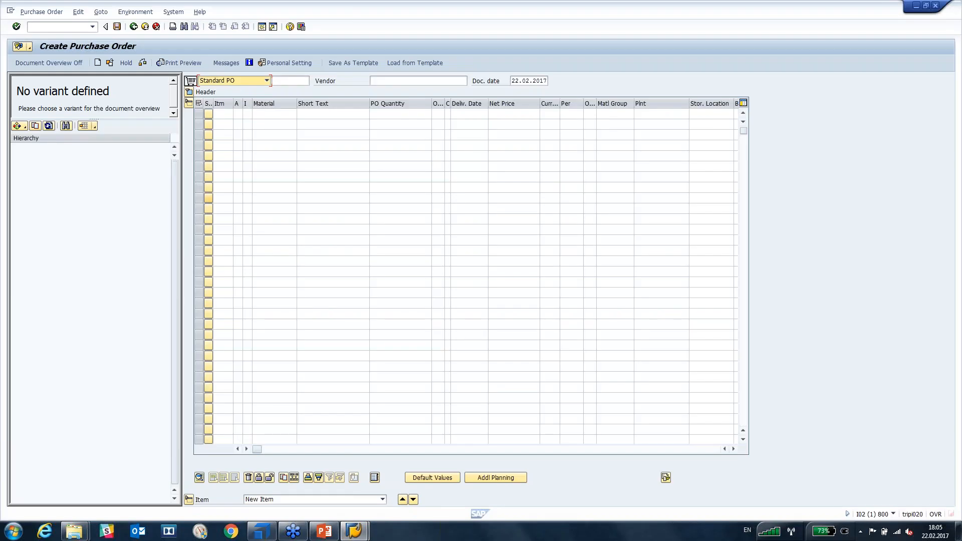
left_click(935, 6)
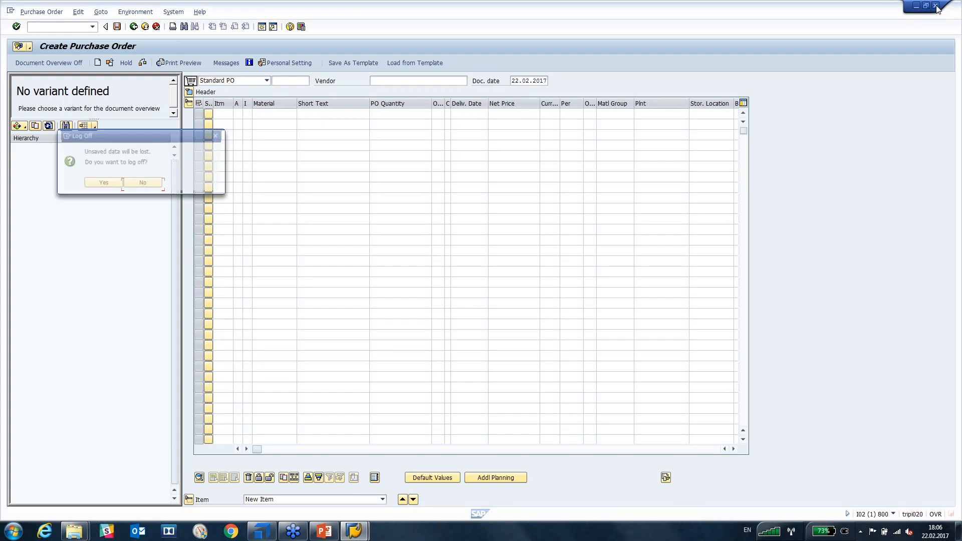
left_click(107, 186)
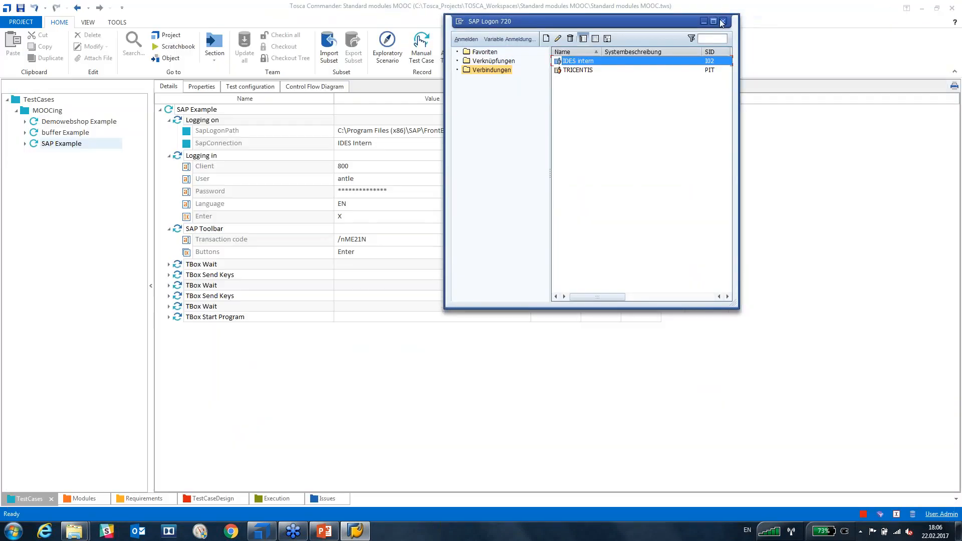
left_click(727, 20)
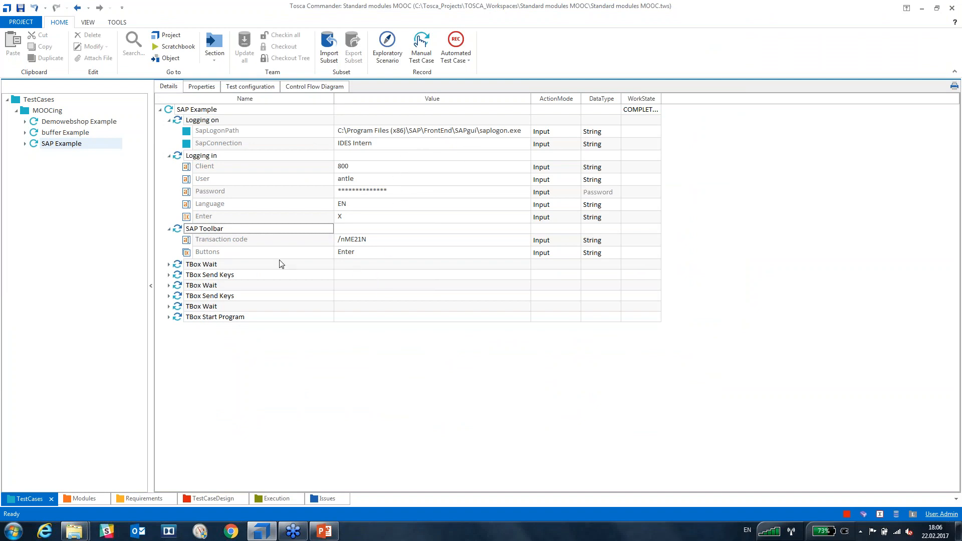
Collapse the logon steps and set the first TBox Wait Duration value to 4000.
left_click(170, 229)
left_click(168, 156)
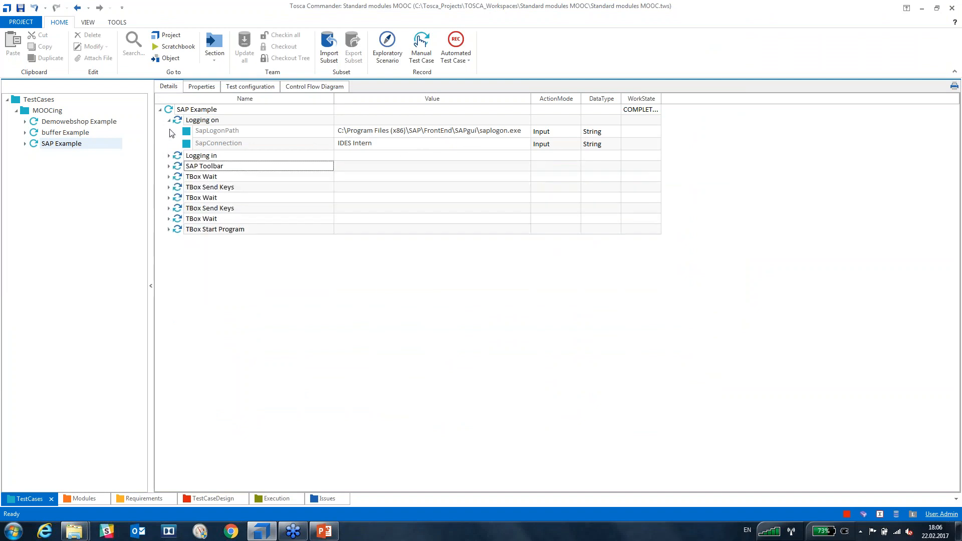
left_click(168, 121)
left_click(168, 151)
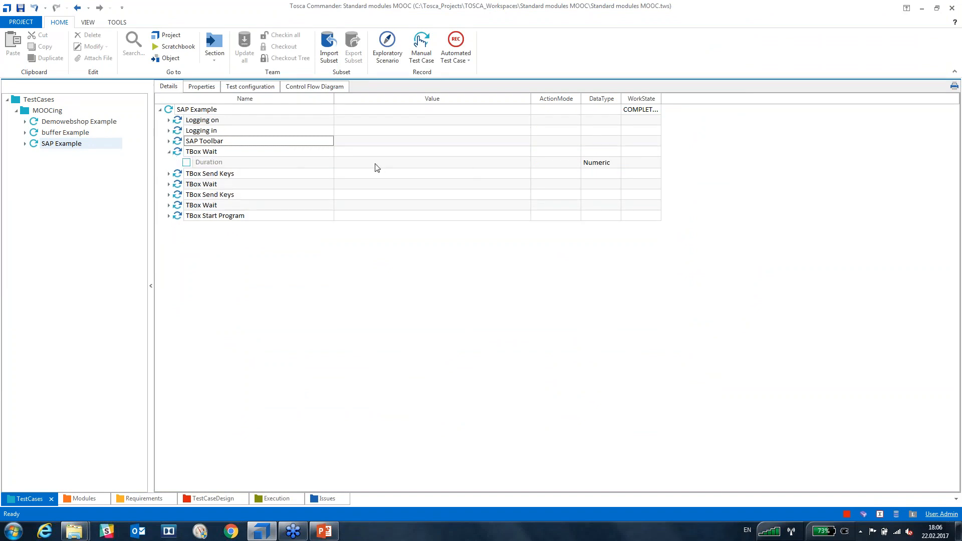
mouse_move(372, 161)
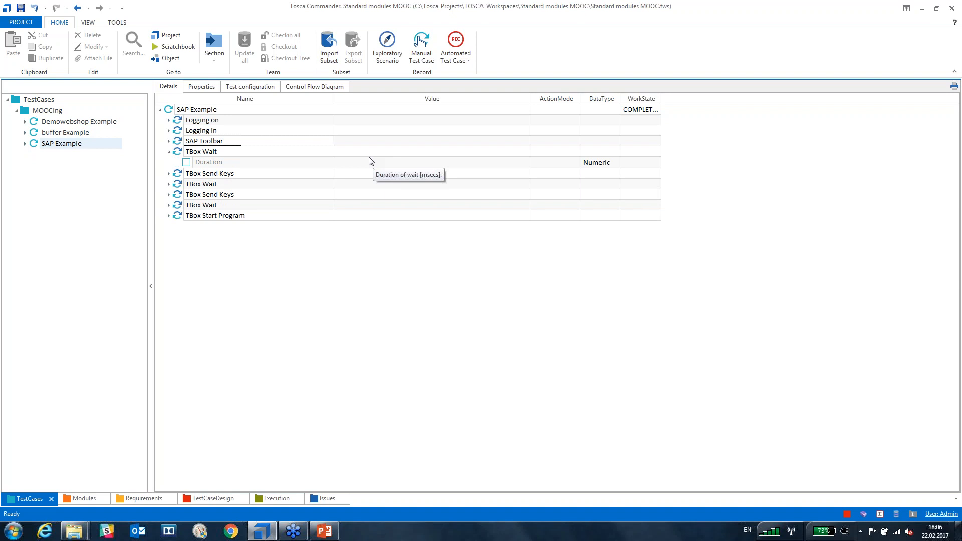
left_click(361, 165)
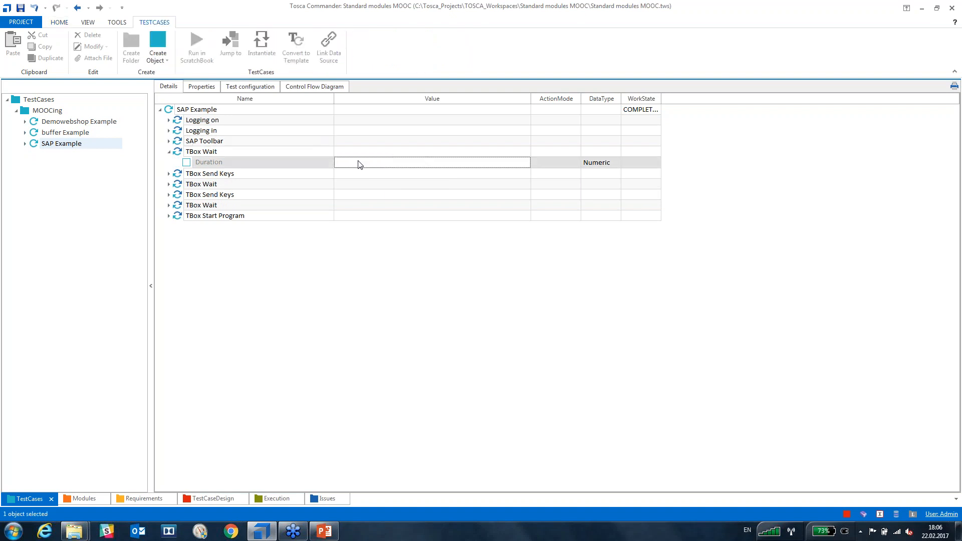
left_click(361, 165)
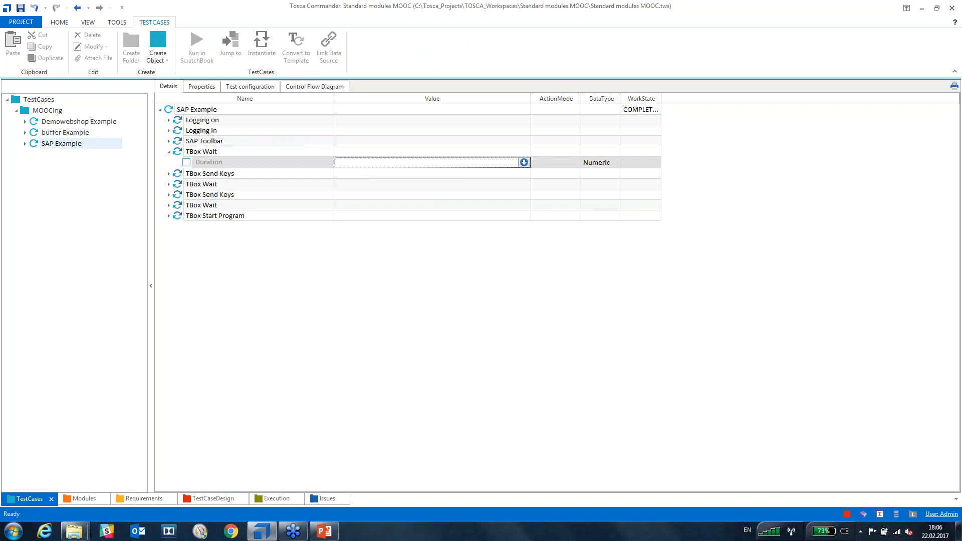
type("4000")
key("Return")
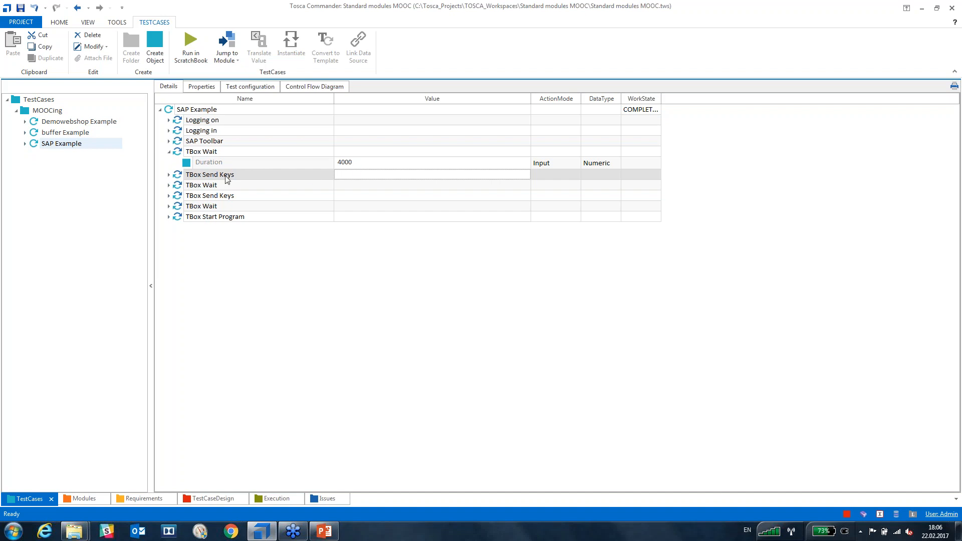
Expand TBox Send Keys and set its Keys value to "{F4}".
left_click(169, 176)
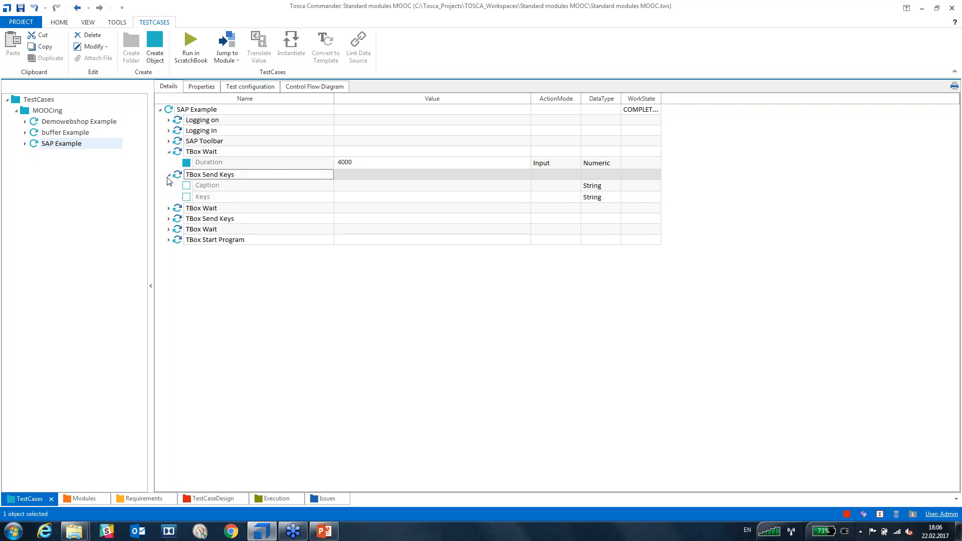
left_click(65, 123)
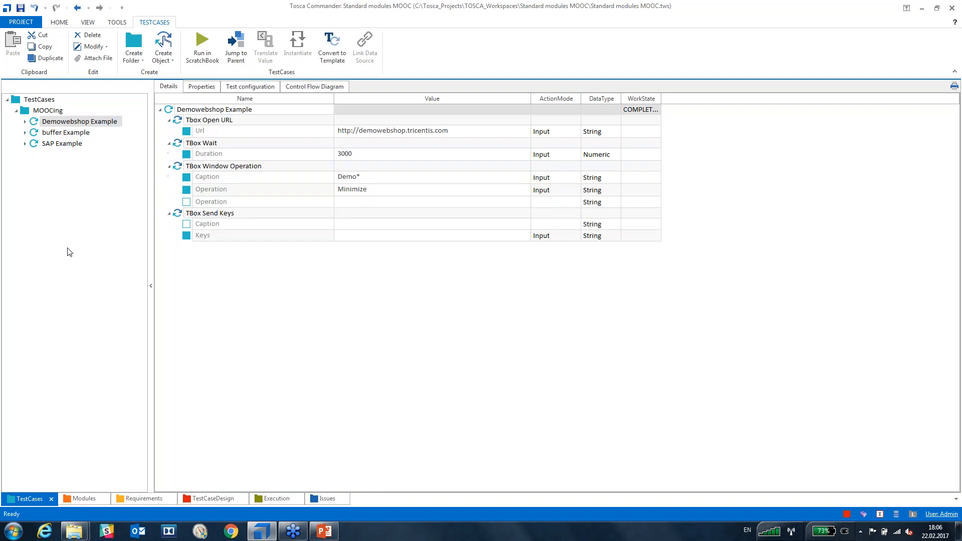
left_click(64, 145)
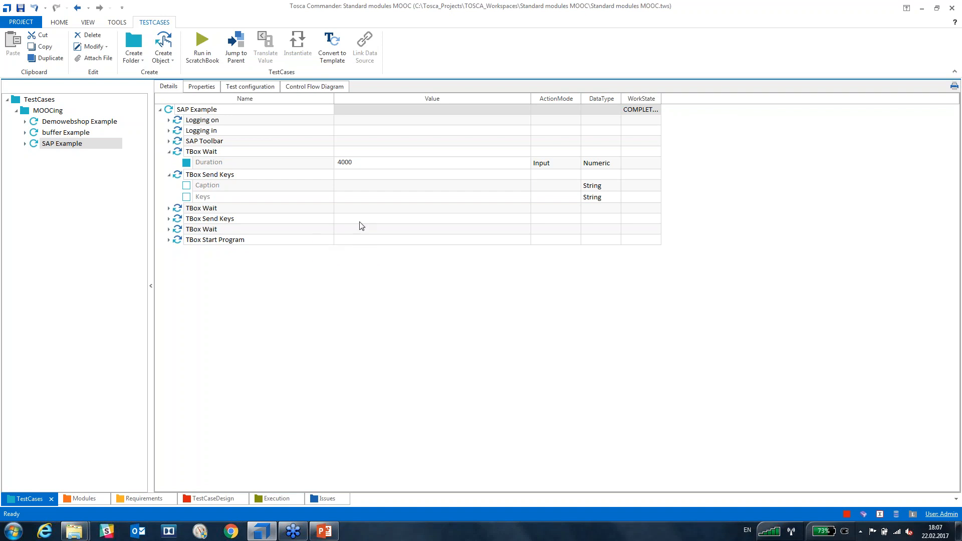
left_click(365, 201)
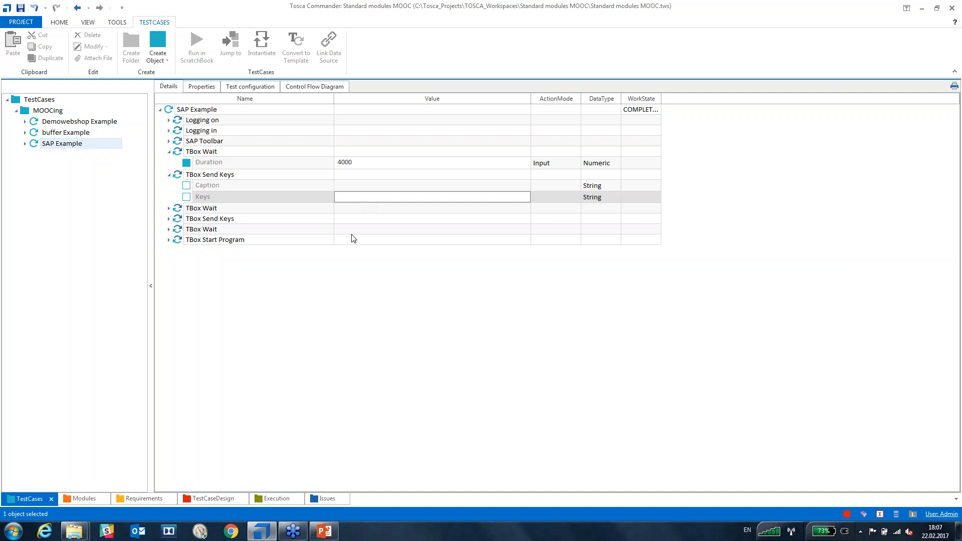
left_click(371, 197)
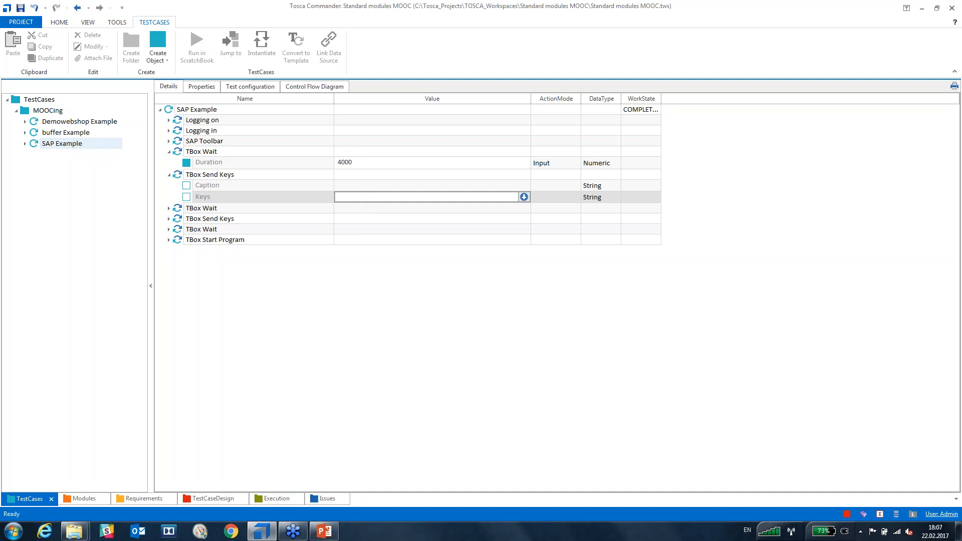
type("\"{")
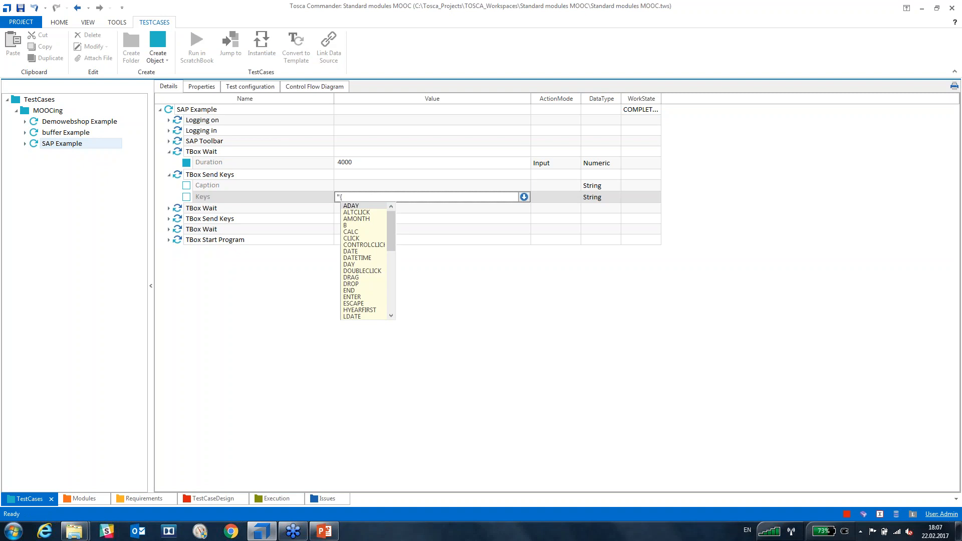
type("F4}\"")
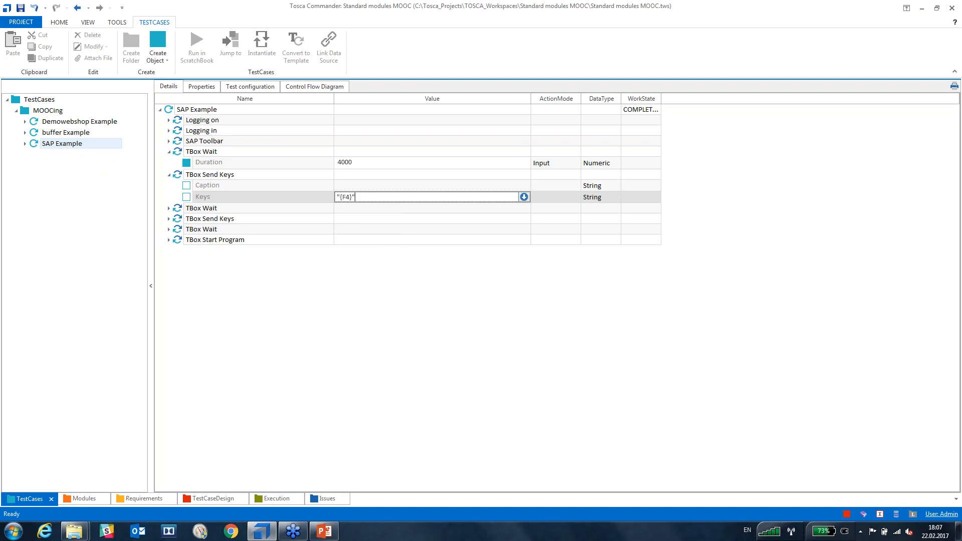
key("Return")
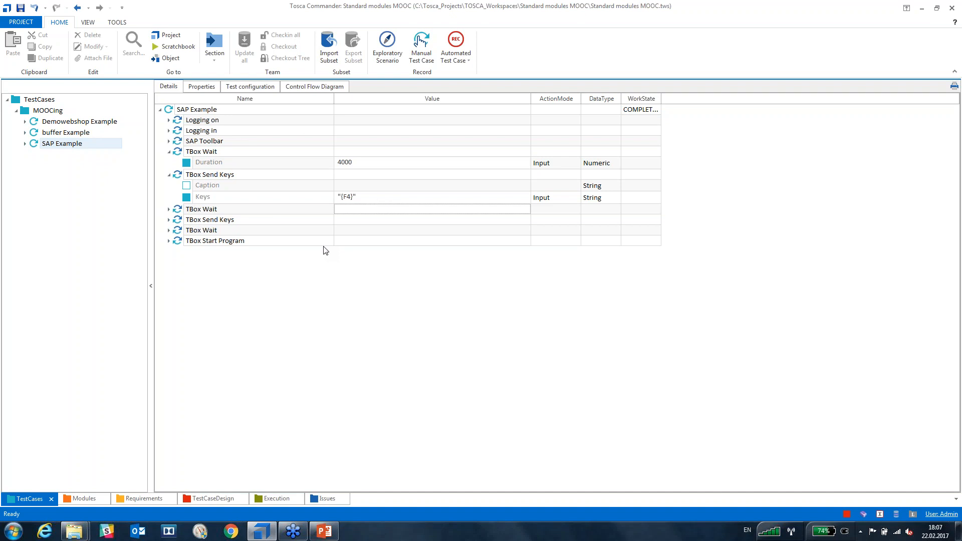
Expand the second TBox Wait and set its Duration value to 4000.
left_click(168, 210)
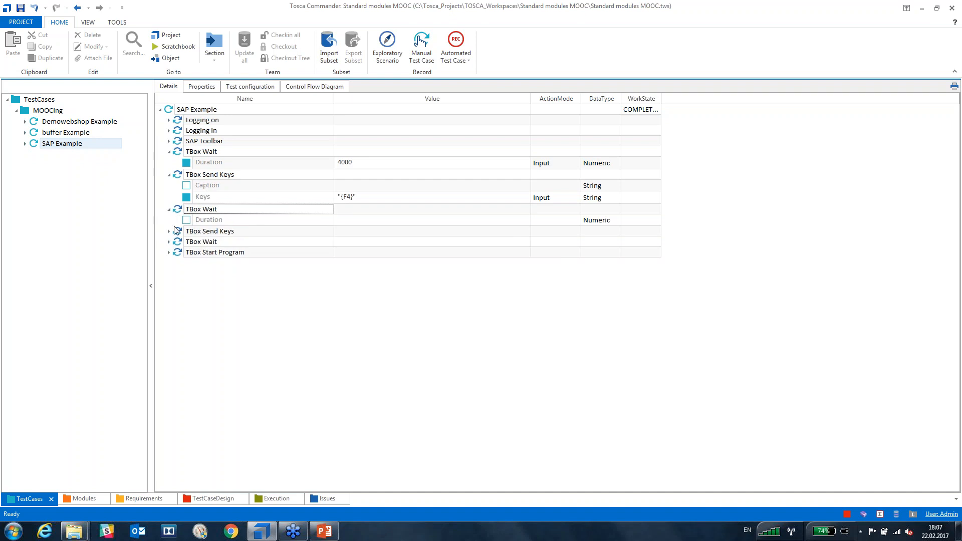
left_click(356, 225)
left_click(355, 224)
type("4000")
key("Return")
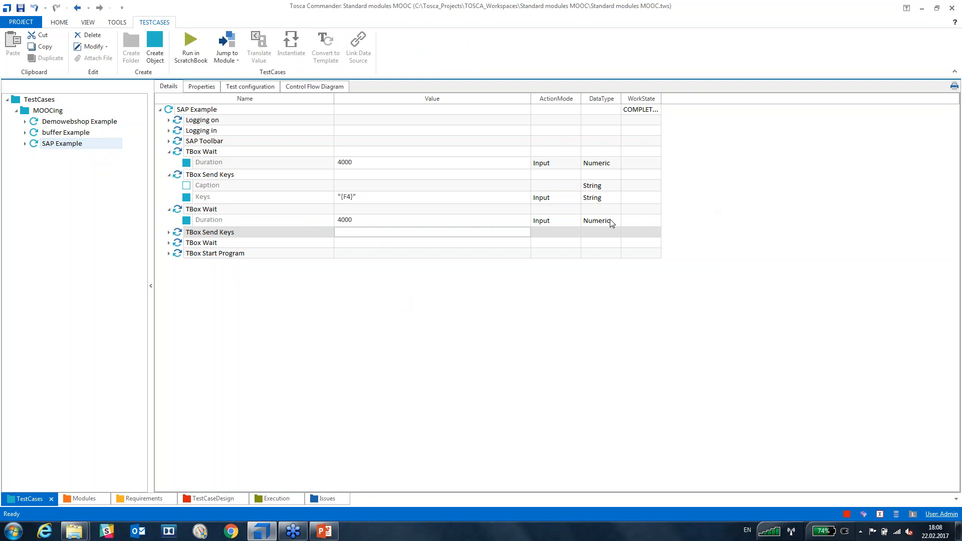
left_click(513, 319)
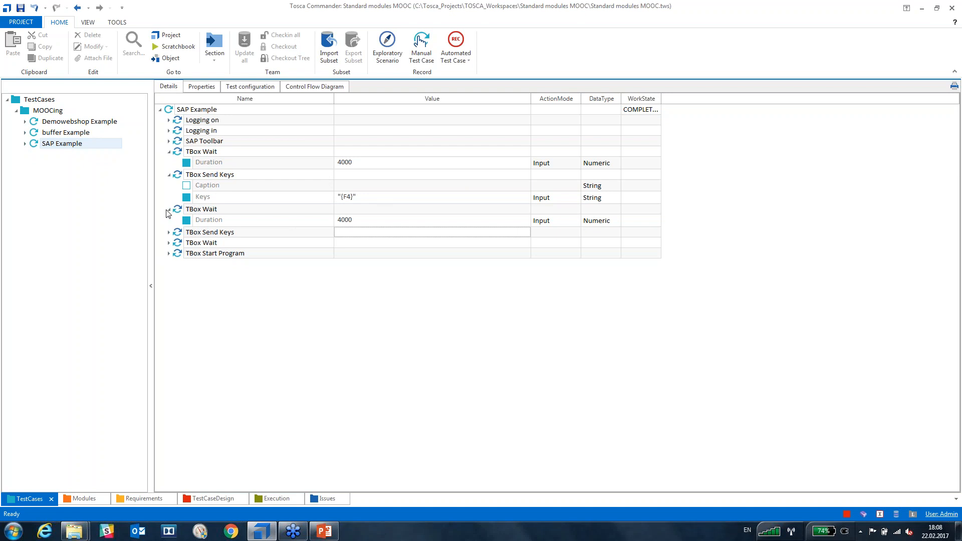
Expand the Logging on, Logging in, SAP Toolbar and first TBox Wait steps.
left_click(168, 151)
left_click(169, 141)
left_click(169, 176)
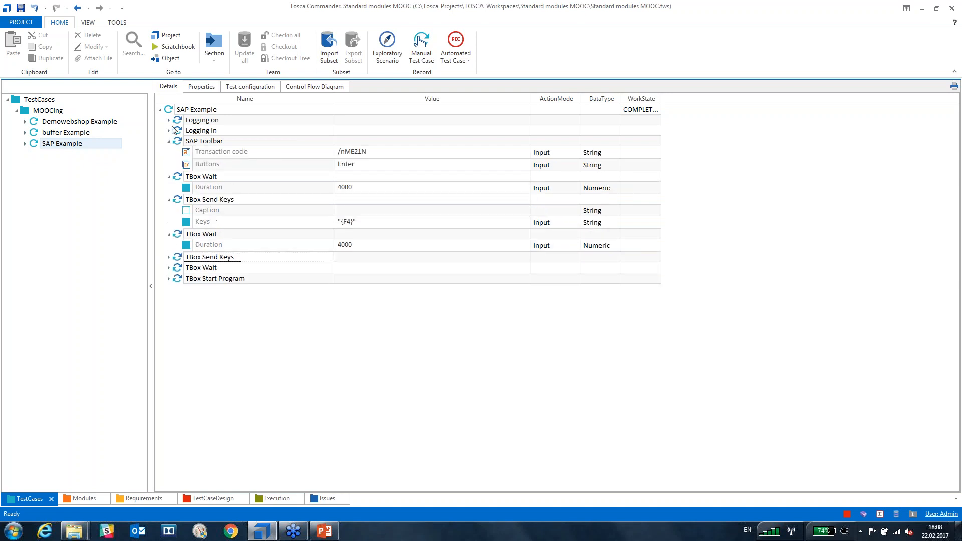
left_click(169, 130)
left_click(169, 120)
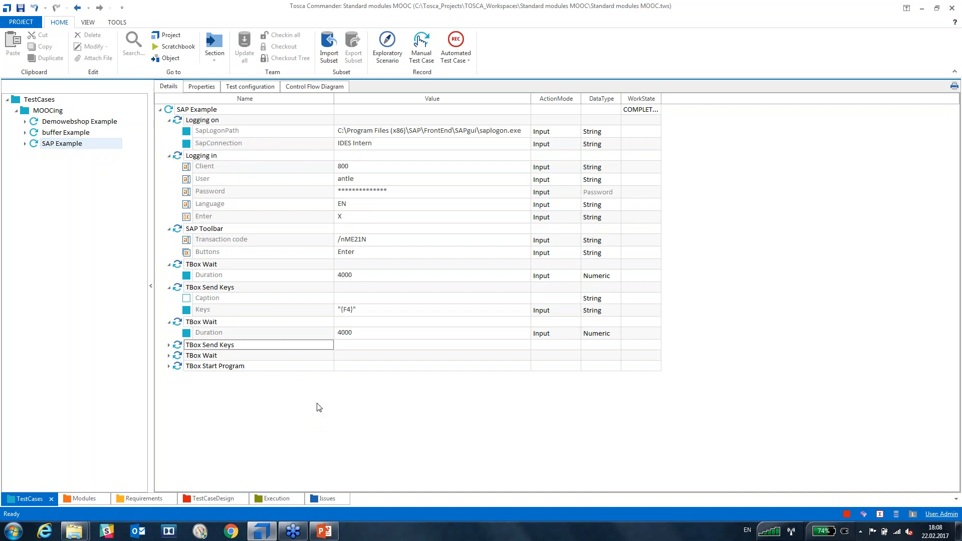
Select Logging on through the second TBox Wait and run them in the ScratchBook.
left_click(175, 122)
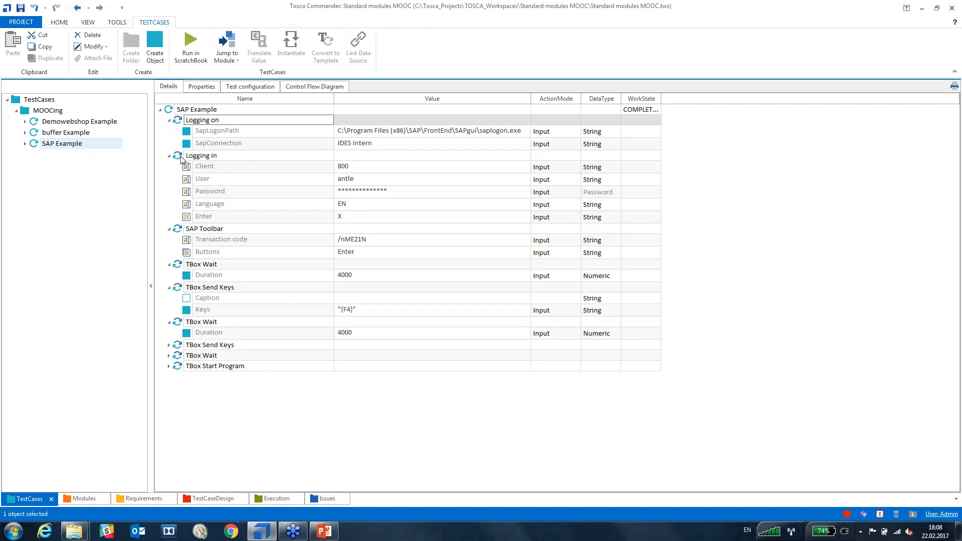
left_click(178, 156)
left_click(178, 228, "ctrl")
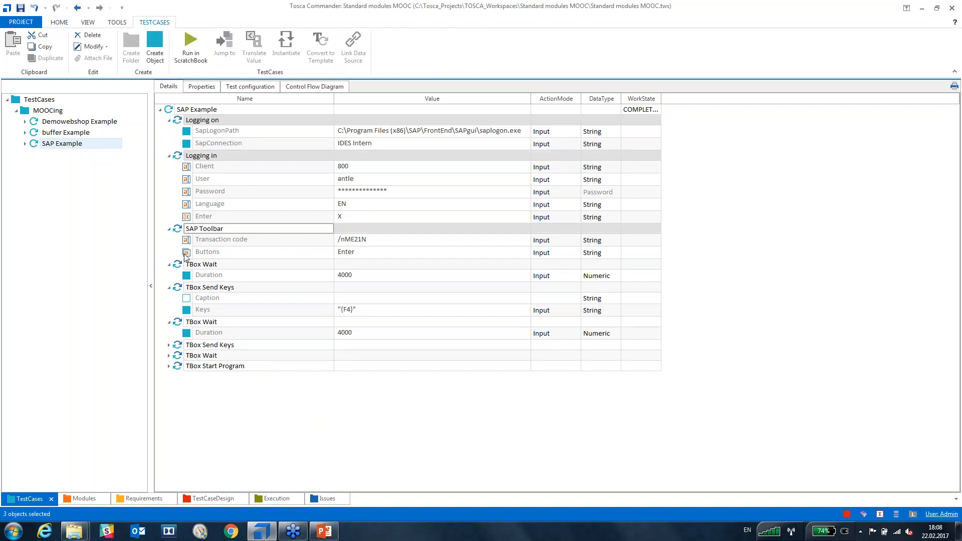
left_click(180, 264, "ctrl")
left_click(180, 289, "ctrl")
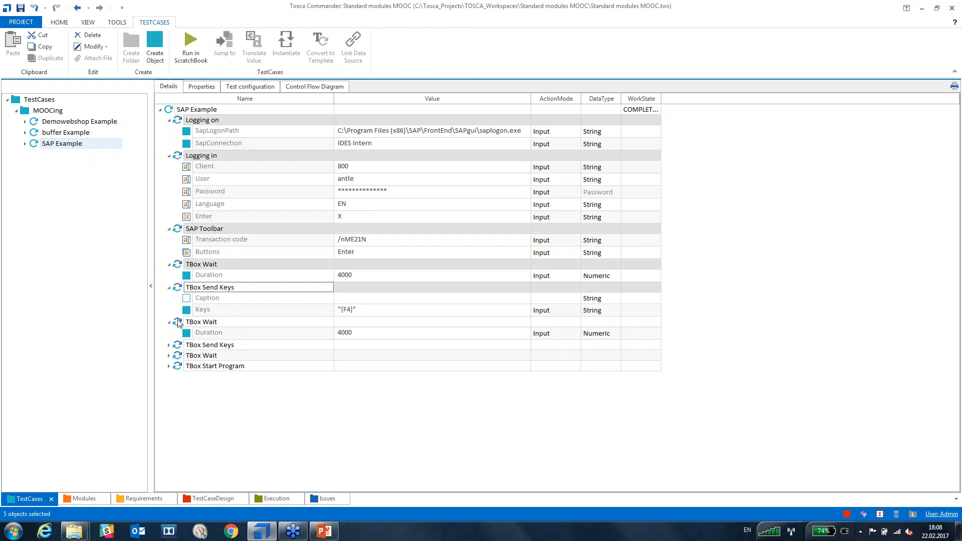
left_click(178, 323, "ctrl")
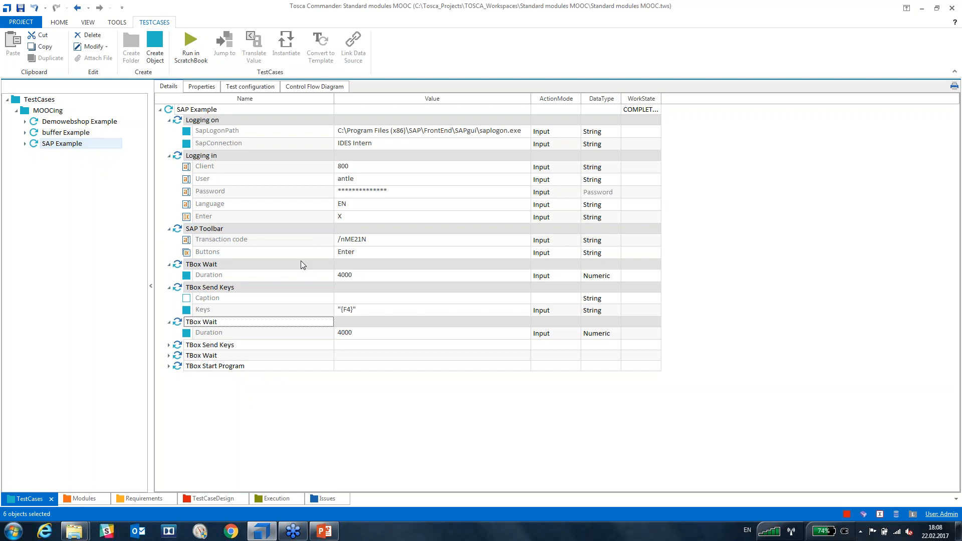
left_click(195, 45)
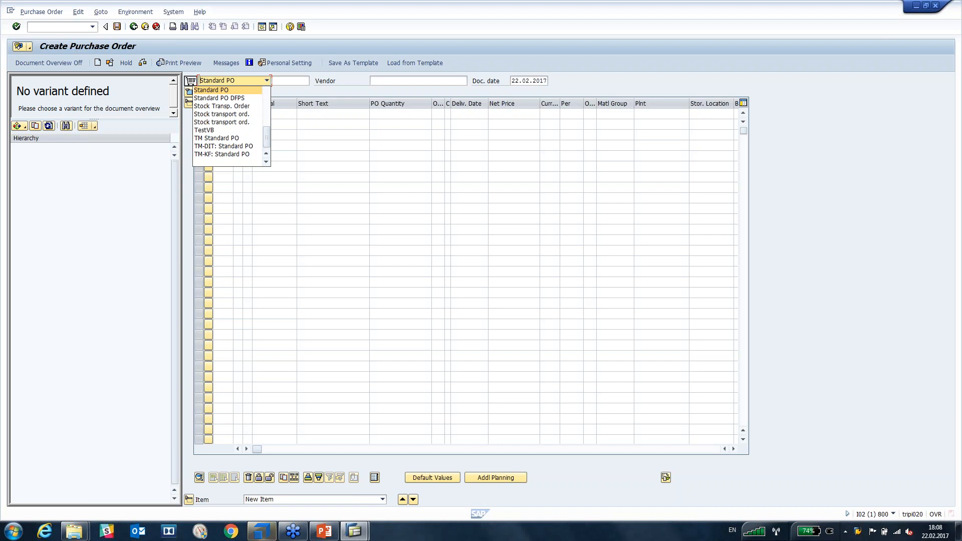
Close and reopen the document-type list on the Create Purchase Order screen.
left_click(277, 81)
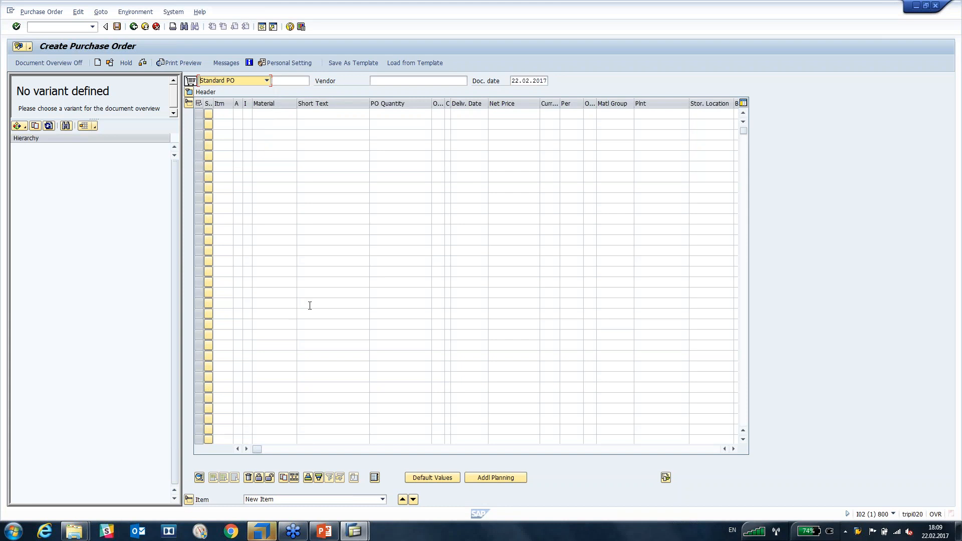
left_click(261, 83)
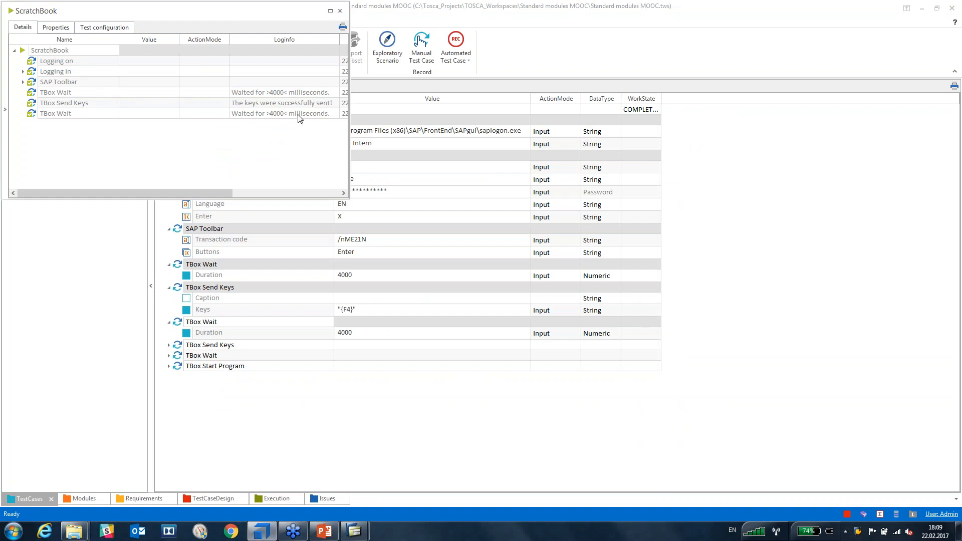
Change the second TBox Send Keys step's Keys value from lowercase escape to uppercase {ESCAPE}.
left_click(340, 11)
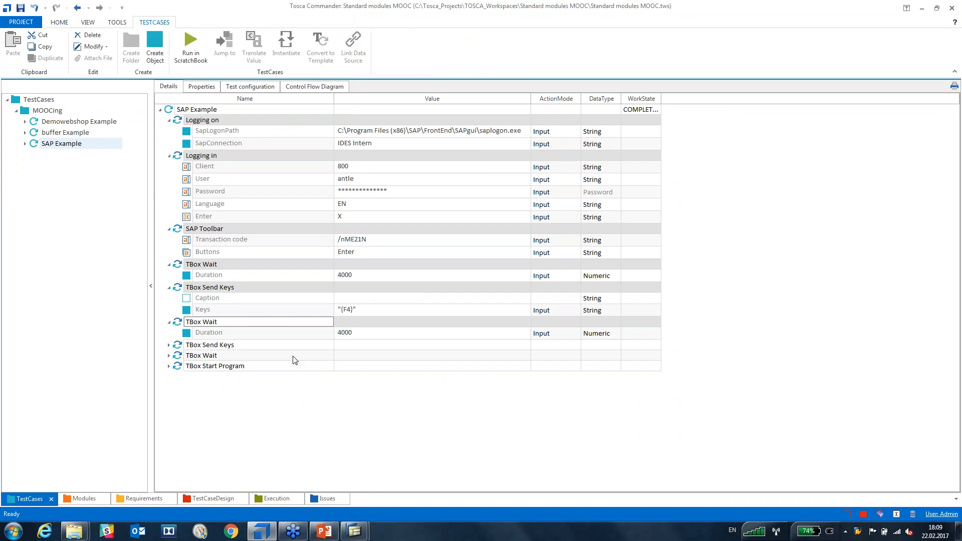
left_click(168, 345)
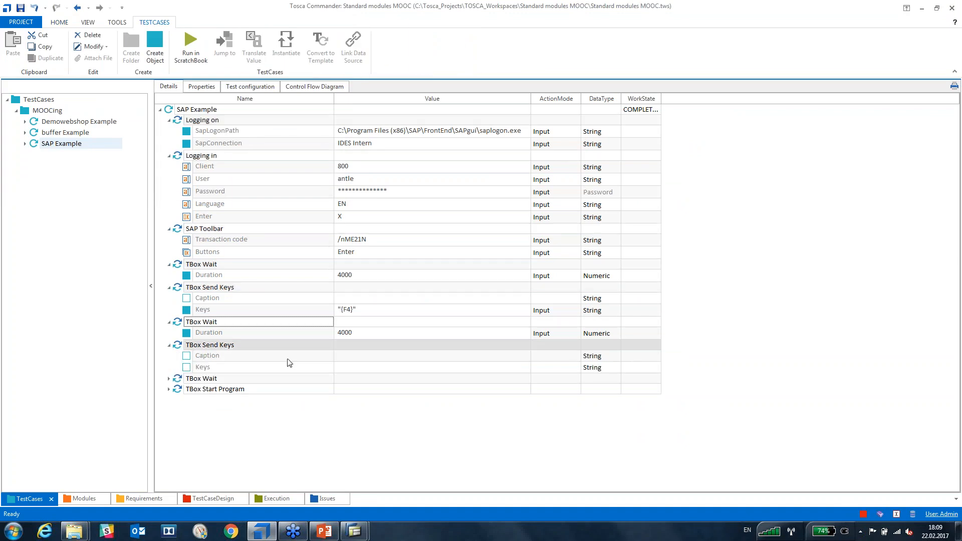
left_click(375, 367)
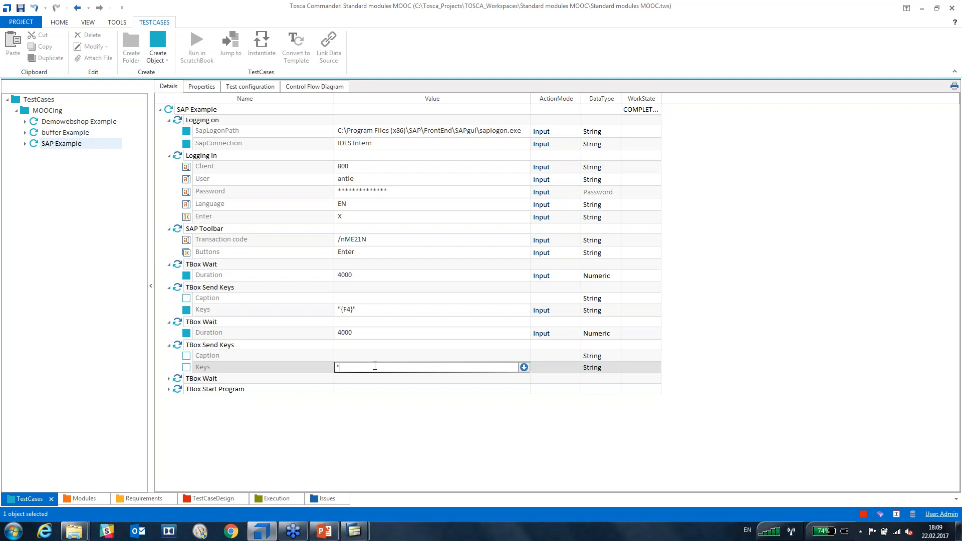
type("\"{")
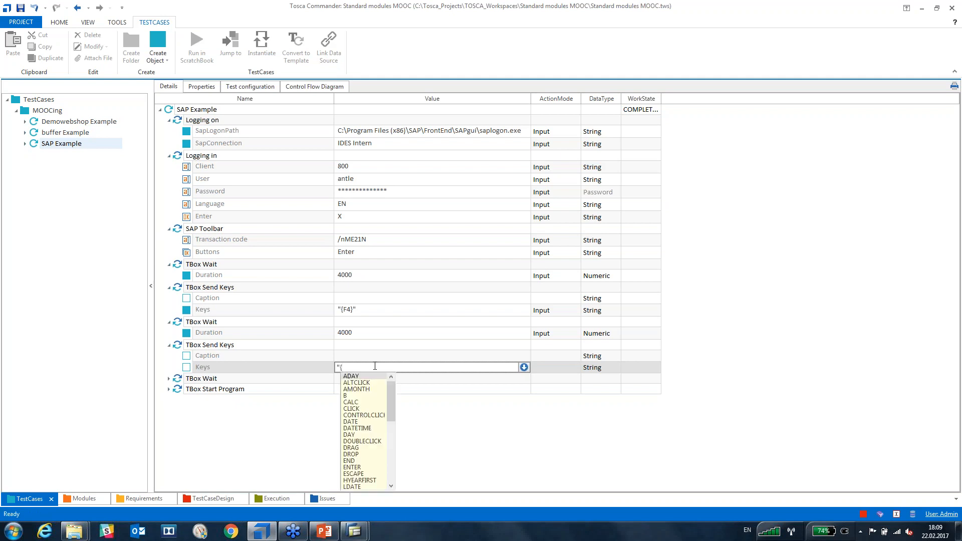
type("escape")
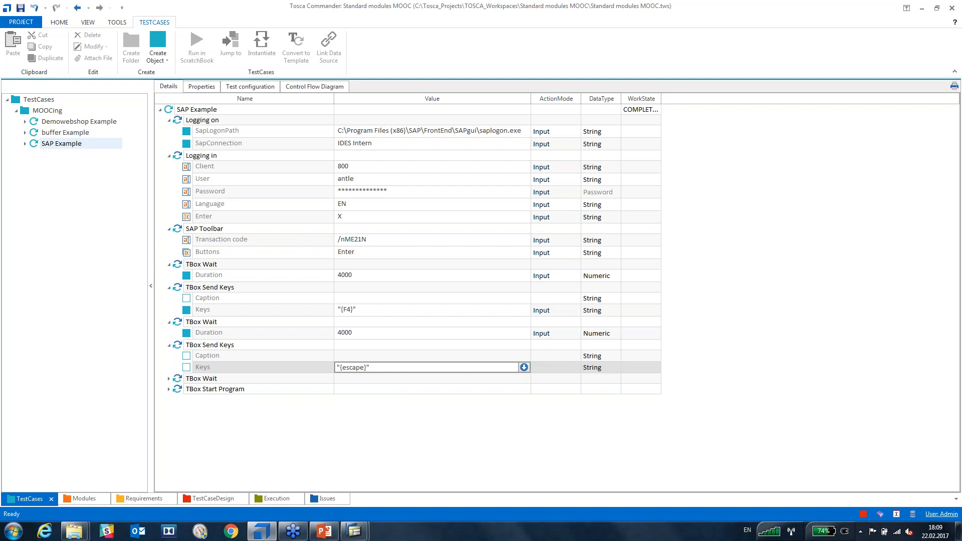
key("Return")
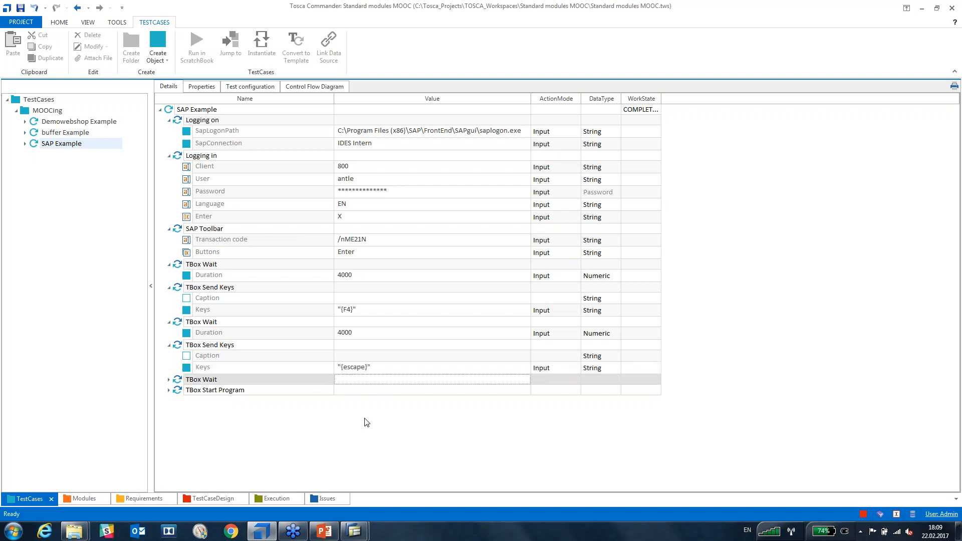
left_click(364, 369)
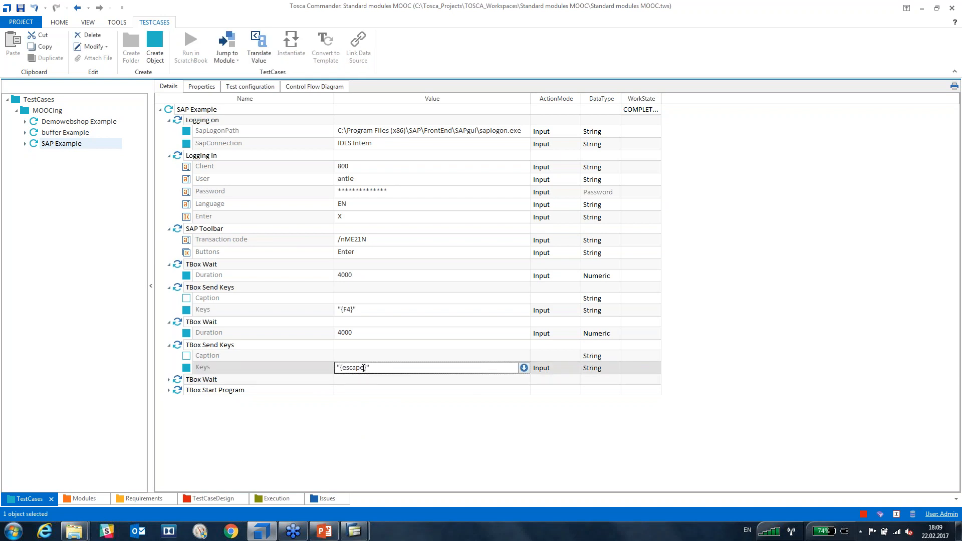
left_click_drag(364, 368, 341, 373)
type("ESCAPE")
key("Return")
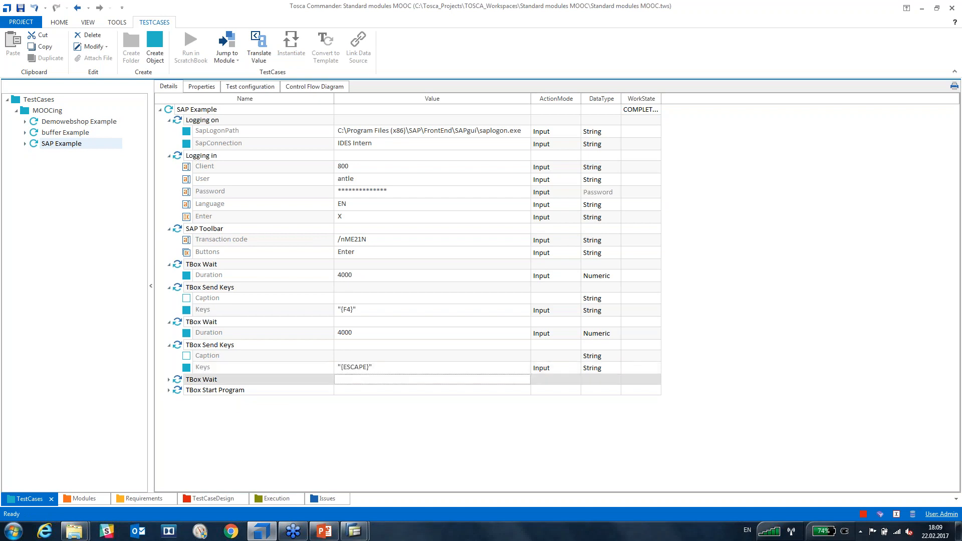
Trial-run the {ESCAPE} Send Keys step, then log off SAP and close the ScratchBook results.
left_click(181, 347)
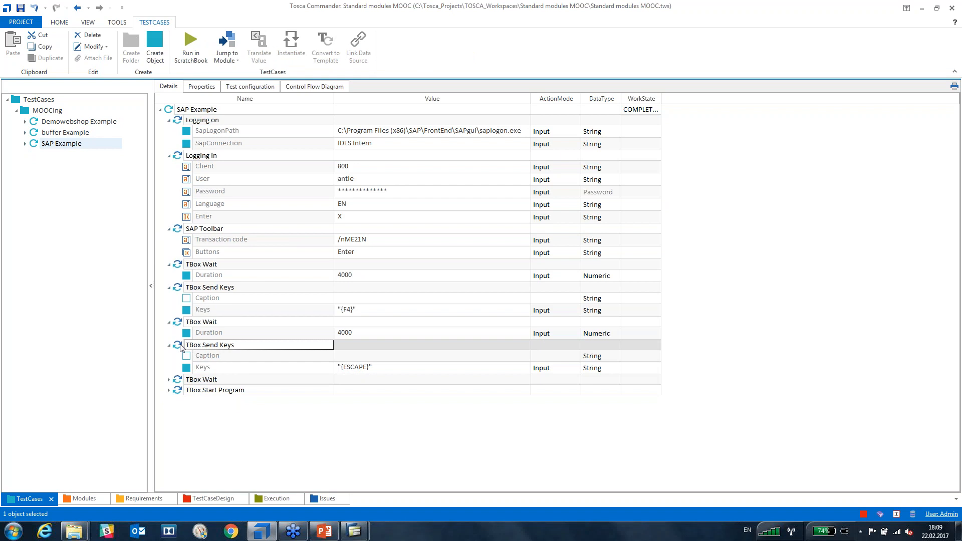
key("F6")
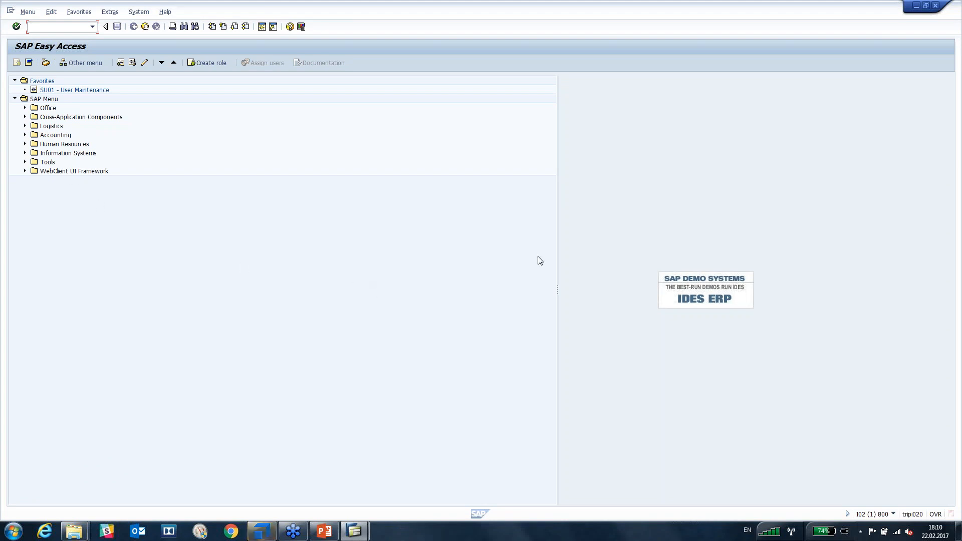
left_click(935, 10)
left_click(100, 180)
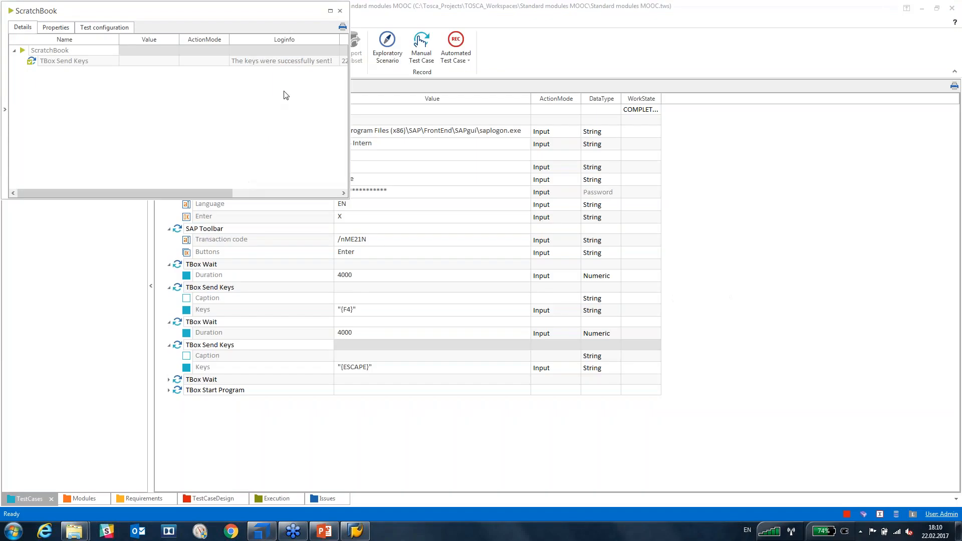
left_click(340, 10)
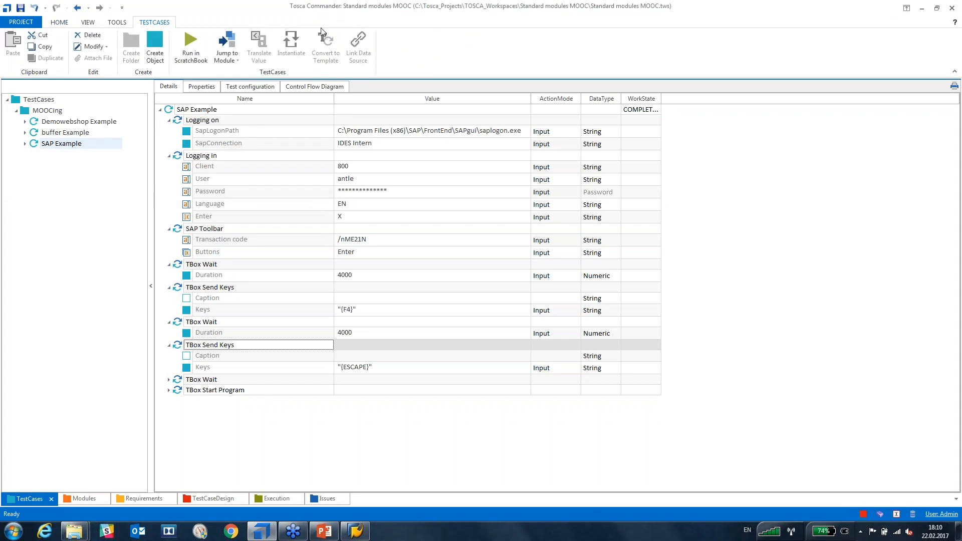
Close the SAP Logon window and select the Logging on and Logging in steps.
left_click(355, 531)
left_click(723, 21)
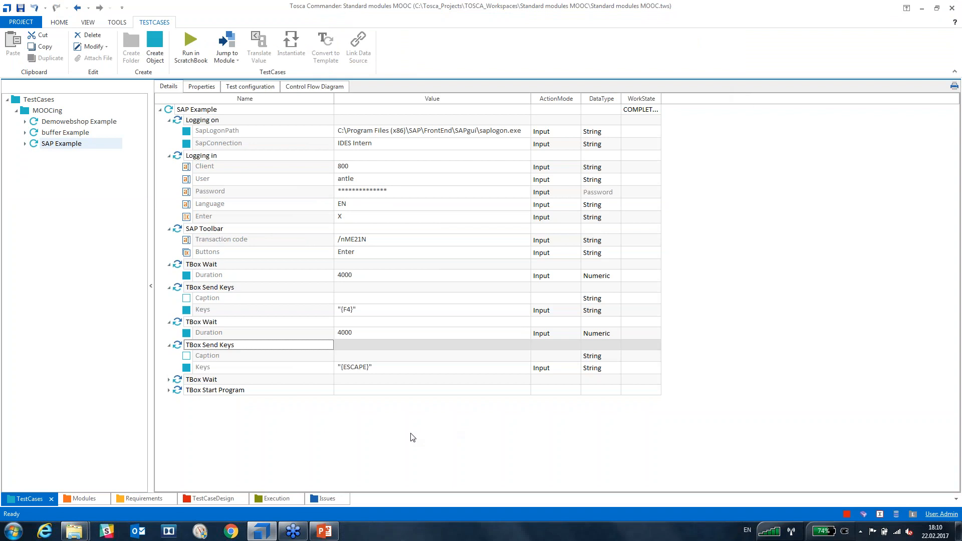
left_click(181, 122)
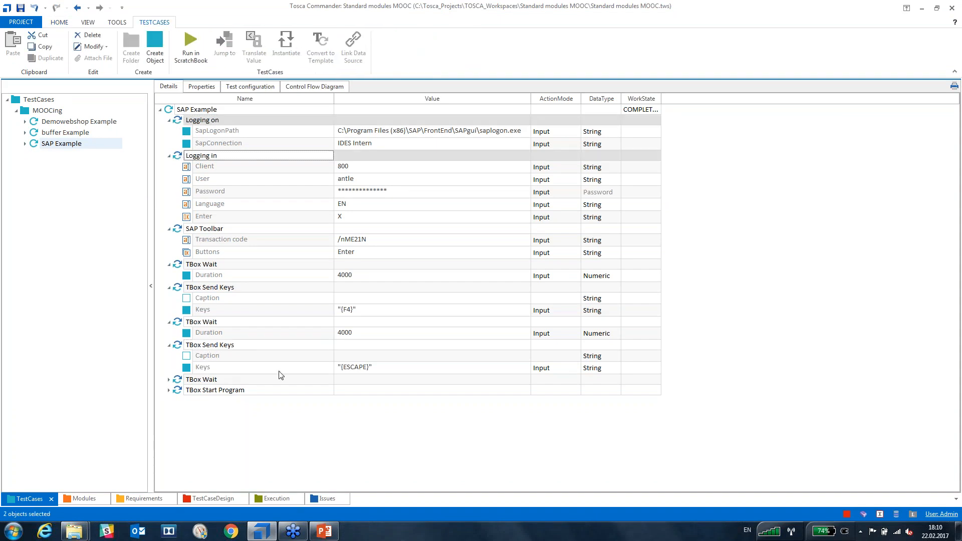
left_click(282, 405)
left_click(179, 157)
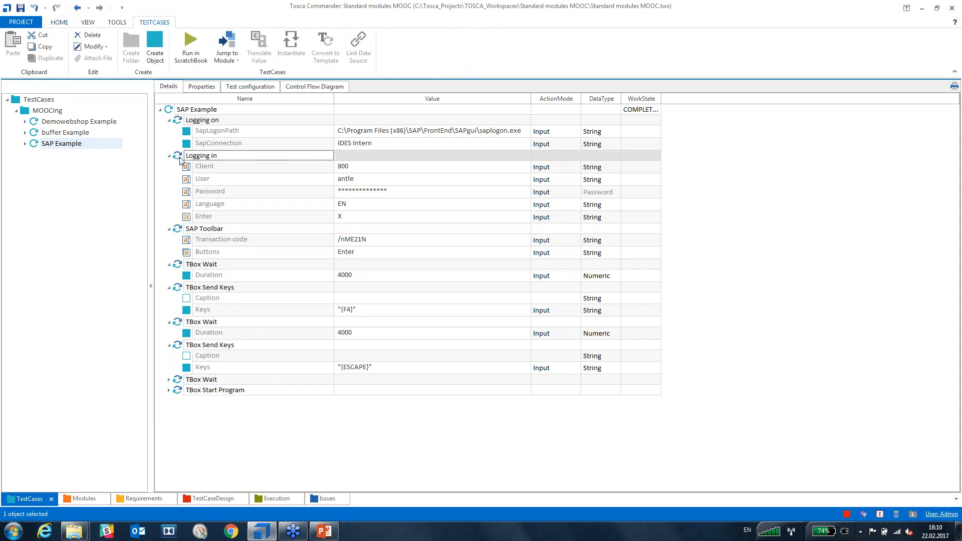
key("shift+Up")
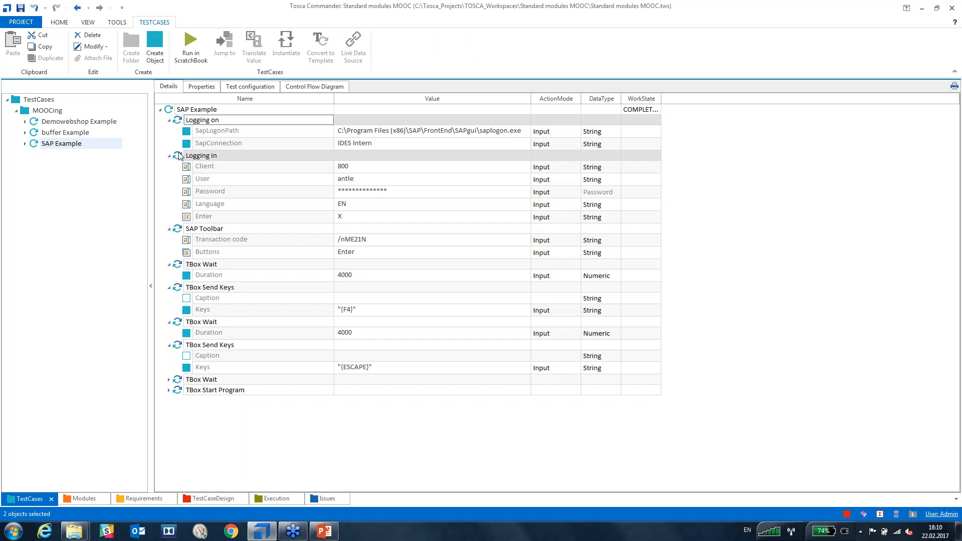
Add SAP Toolbar, both TBox Waits and both Send Keys steps, then run the seven in ScratchBook.
left_click(180, 230, "ctrl")
left_click(176, 266, "ctrl")
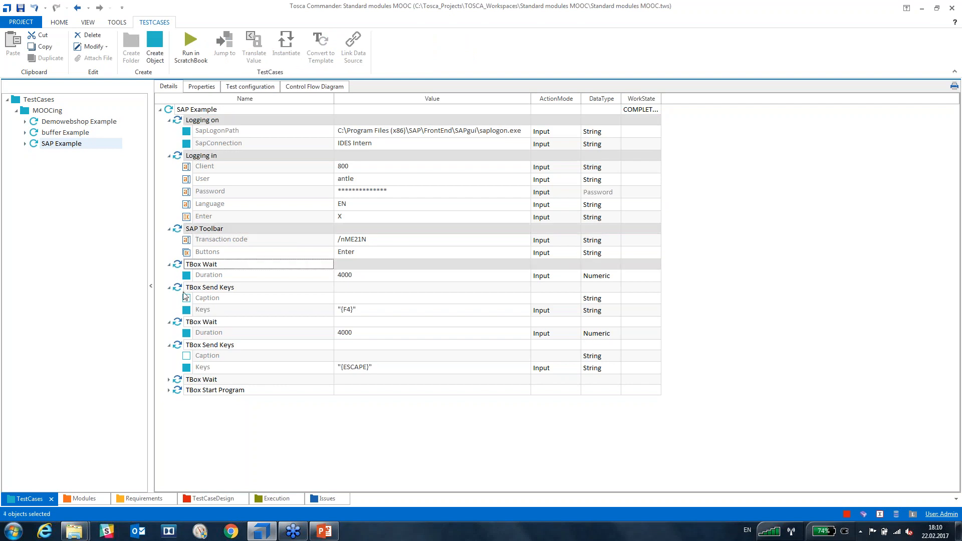
left_click(180, 290, "ctrl")
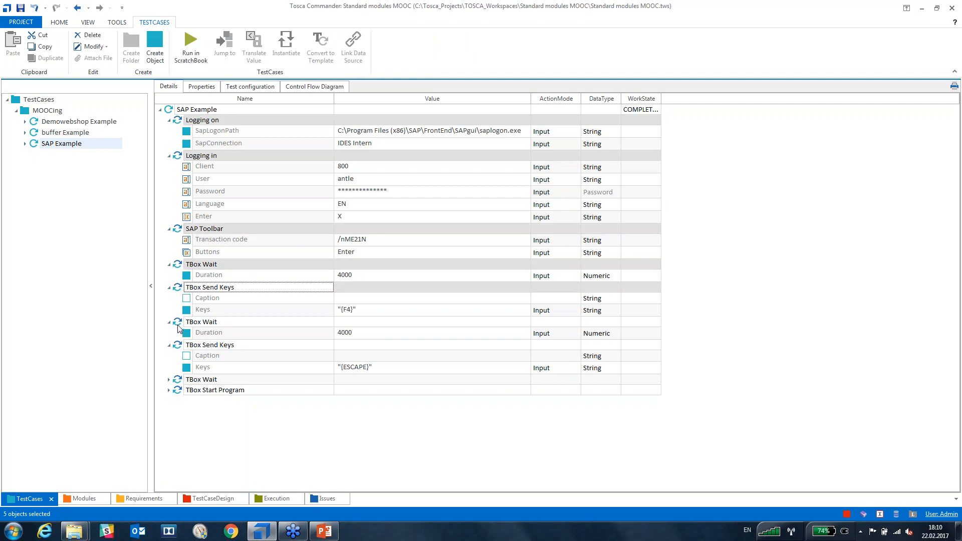
left_click(179, 324, "ctrl")
left_click(181, 347, "ctrl")
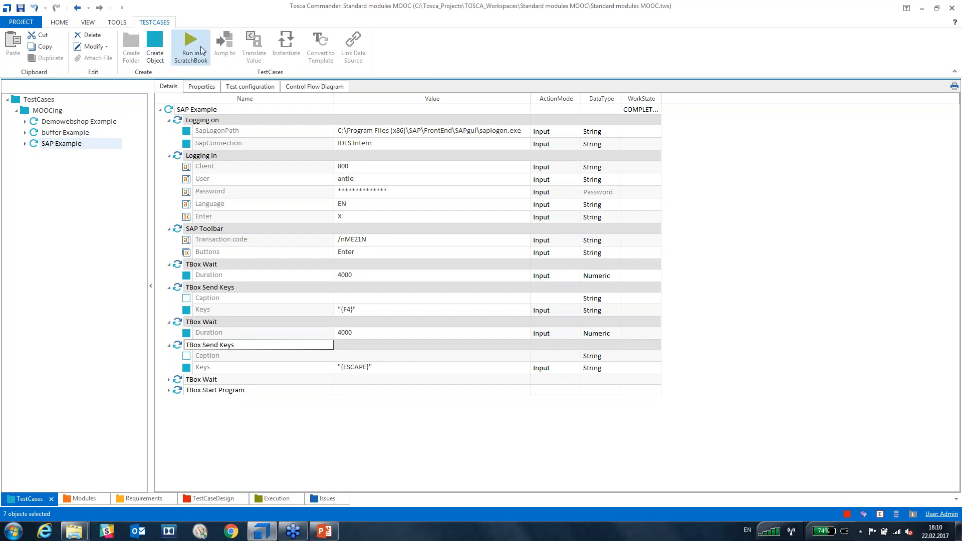
left_click(198, 43)
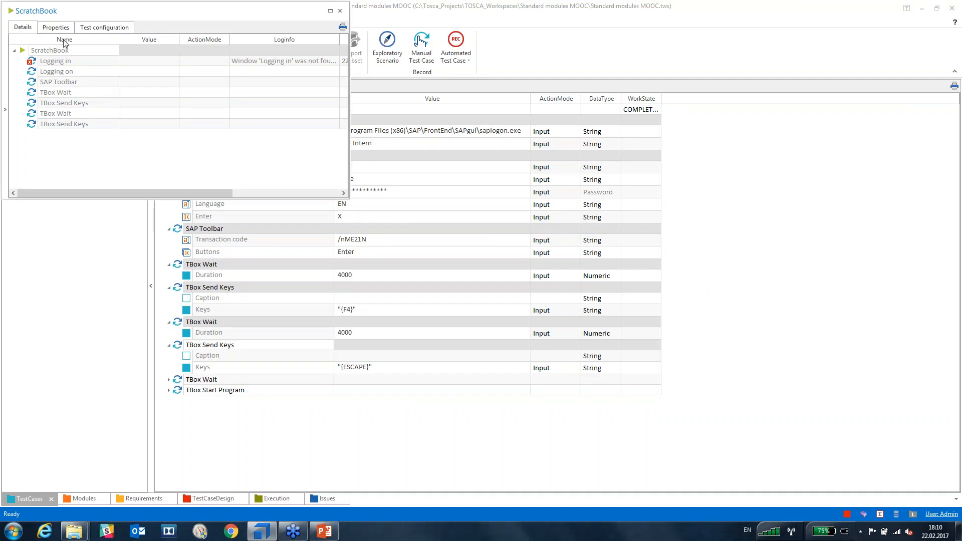
left_click_drag(200, 18, 393, 211)
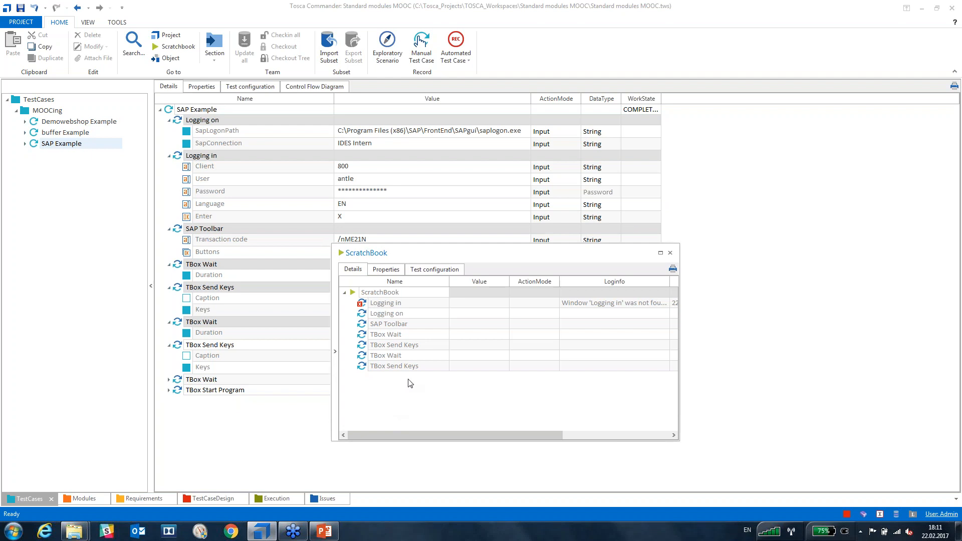
left_click(435, 405)
left_click(669, 253)
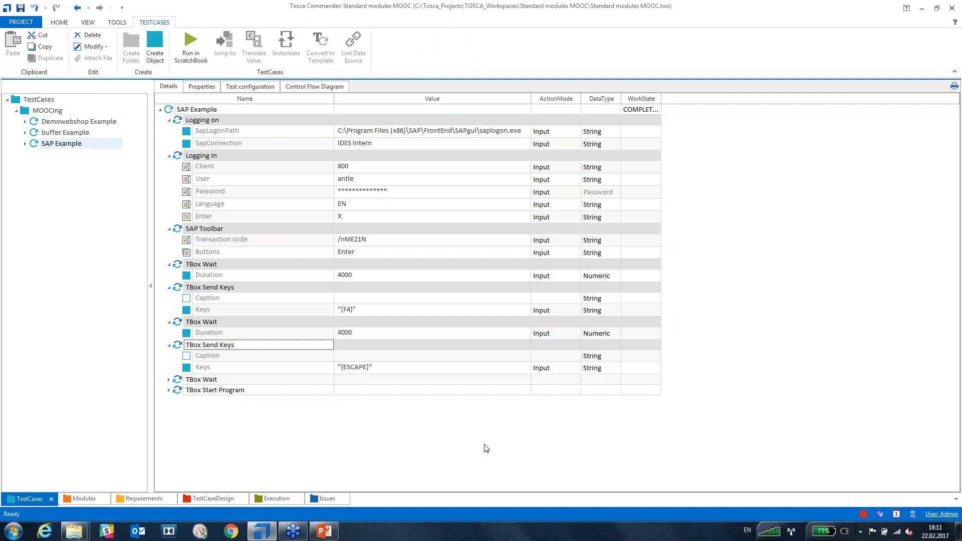
Select Logging on, Logging in, SAP Toolbar, both TBox Waits and both TBox Send Keys in order.
left_click(176, 122)
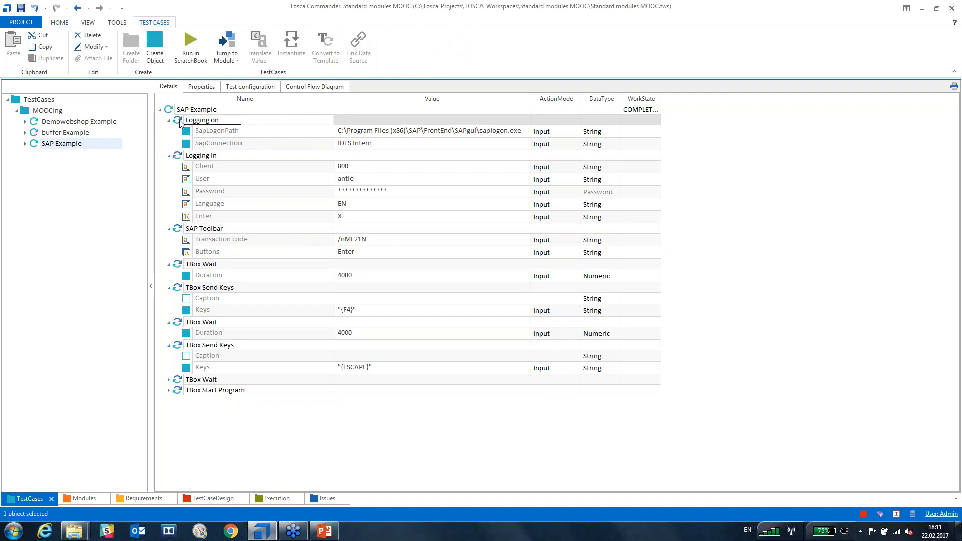
left_click(217, 435)
left_click(180, 119)
left_click(179, 157, "ctrl")
left_click(184, 230, "ctrl")
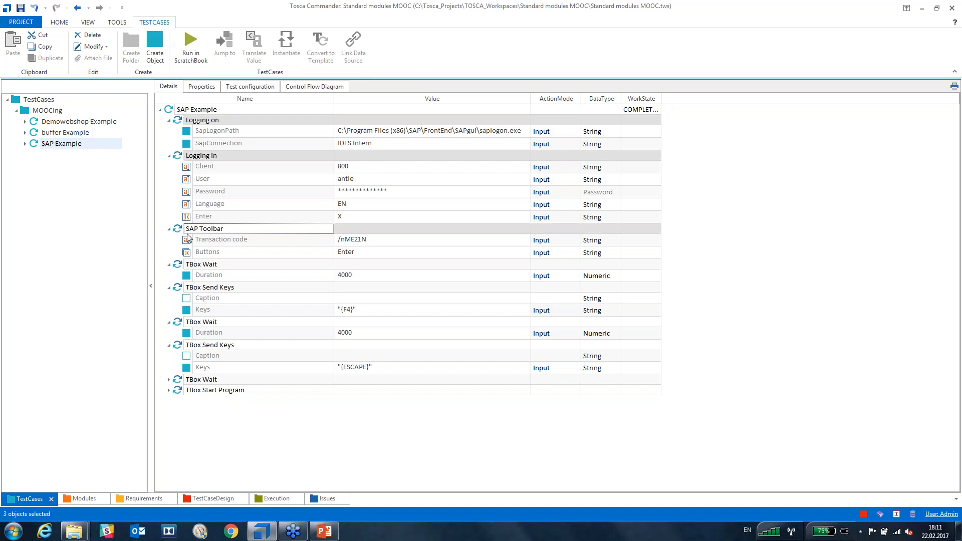
left_click(182, 268, "ctrl")
left_click(182, 289, "ctrl")
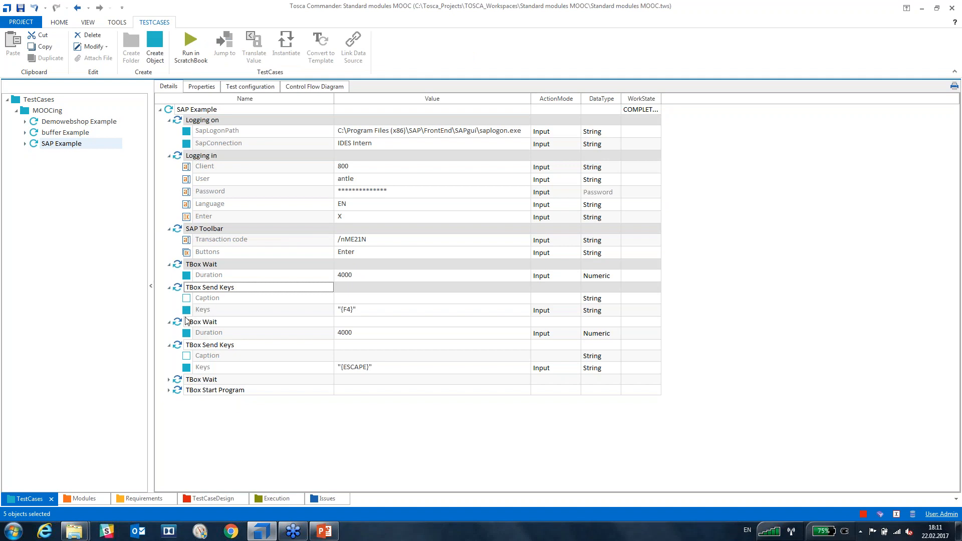
left_click(182, 323, "ctrl")
left_click(182, 346, "ctrl")
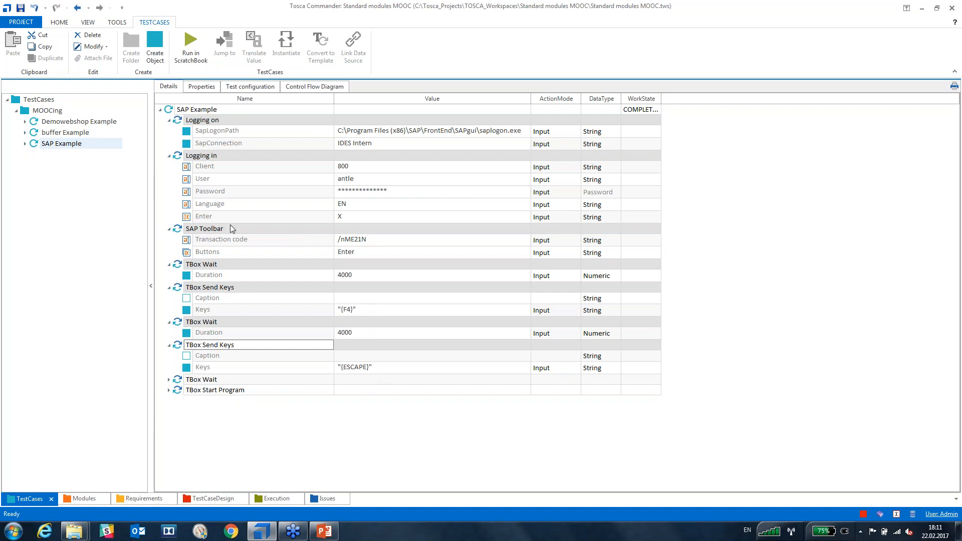
Run the seven selected steps in ScratchBook, confirm all pass, and close the results.
left_click(204, 46)
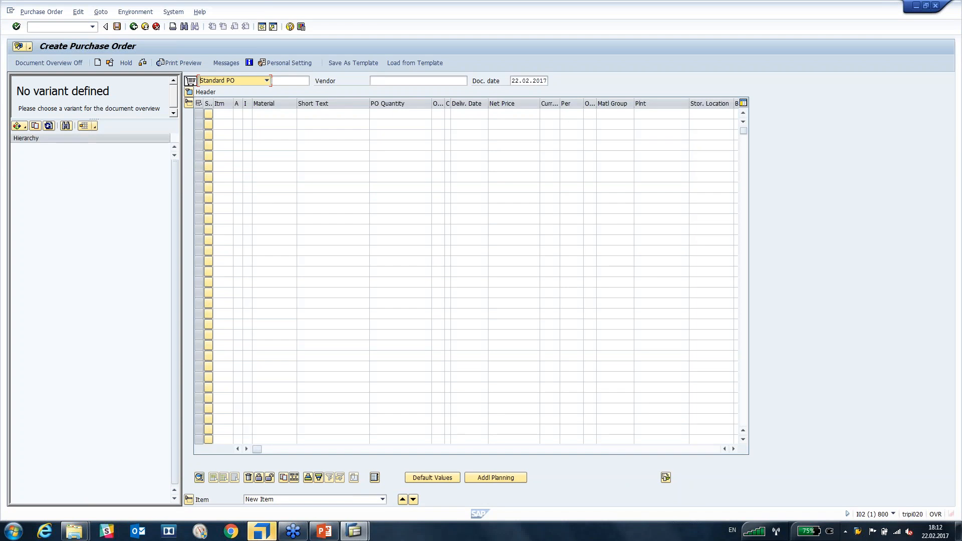
left_click(260, 532)
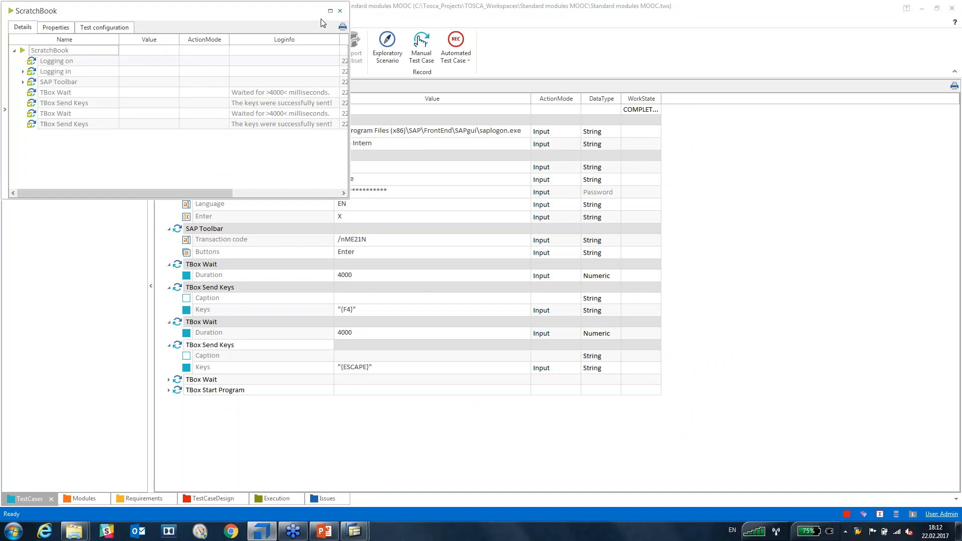
left_click(339, 12)
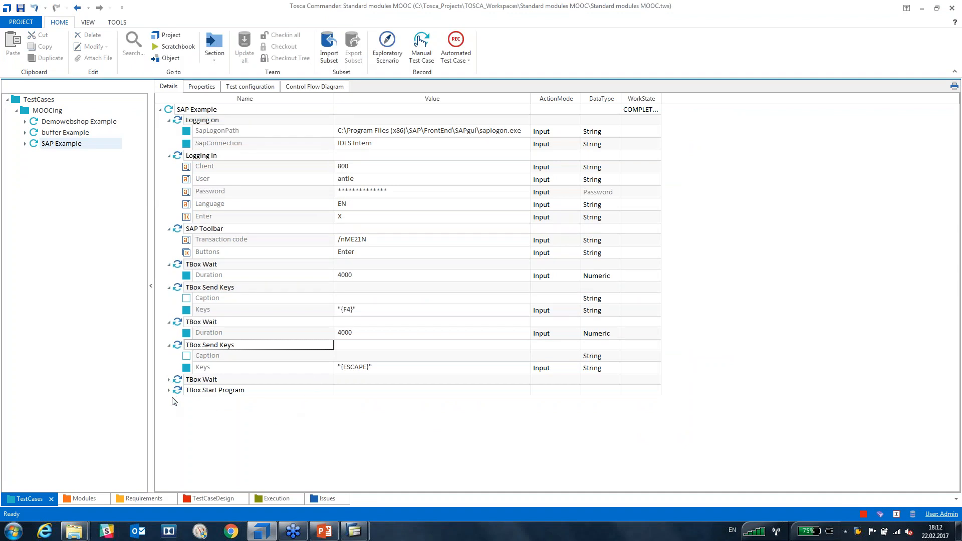
Set the last TBox Wait step's Duration to 4000.
left_click(169, 380)
left_click(359, 393)
left_click(360, 392)
type("4000")
key("Return")
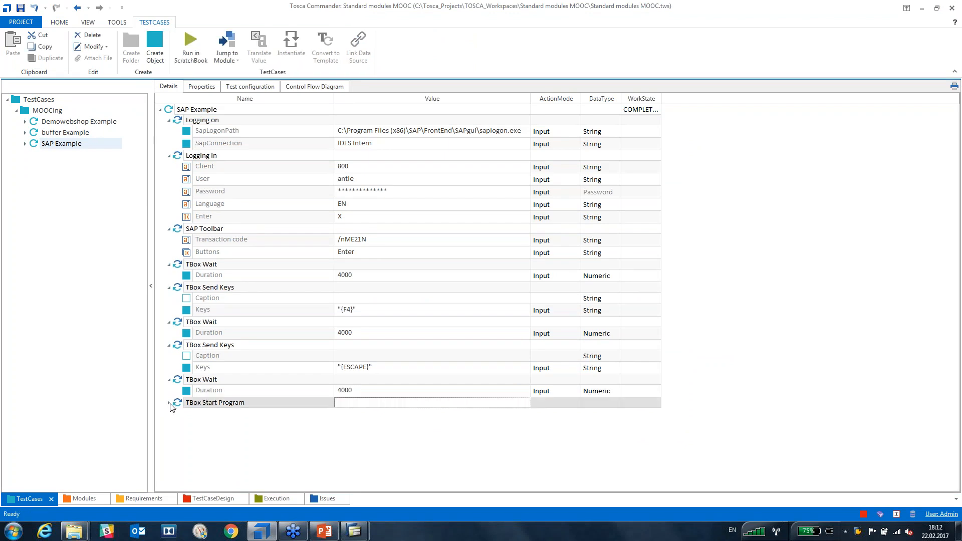
Expand TBox Start Program, collapse the seven earlier step groups, and select its Path value.
left_click(170, 403)
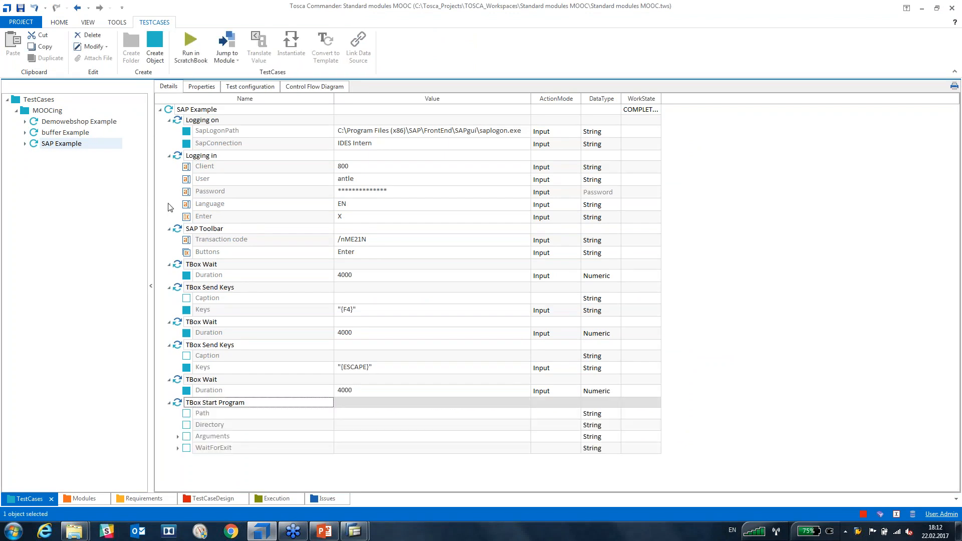
left_click(169, 120)
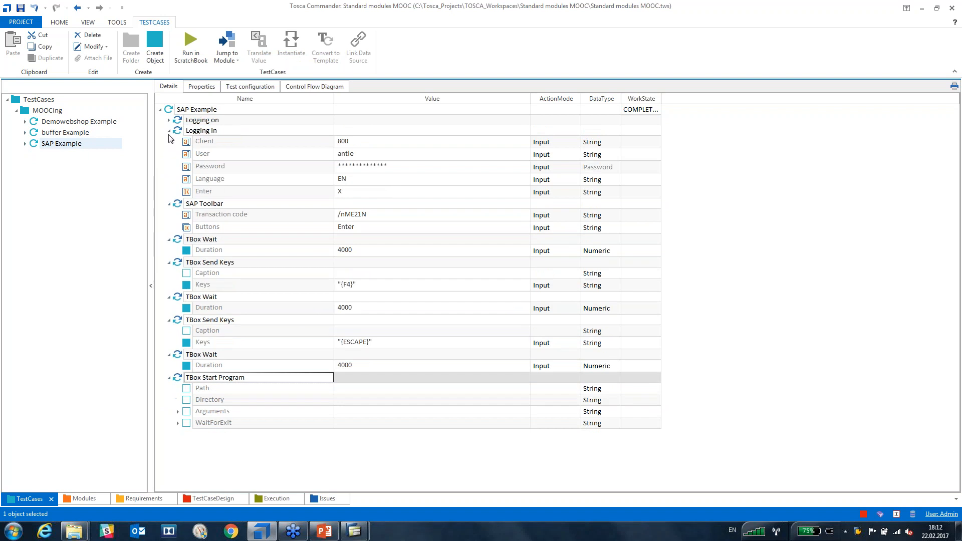
left_click(169, 131)
left_click(169, 141)
left_click(168, 151)
left_click(169, 162)
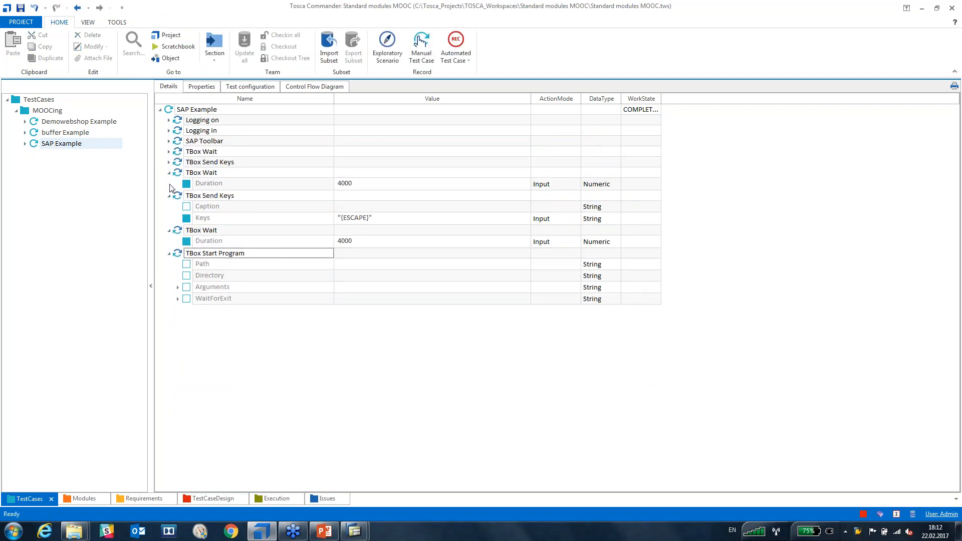
left_click(169, 173)
left_click(169, 182)
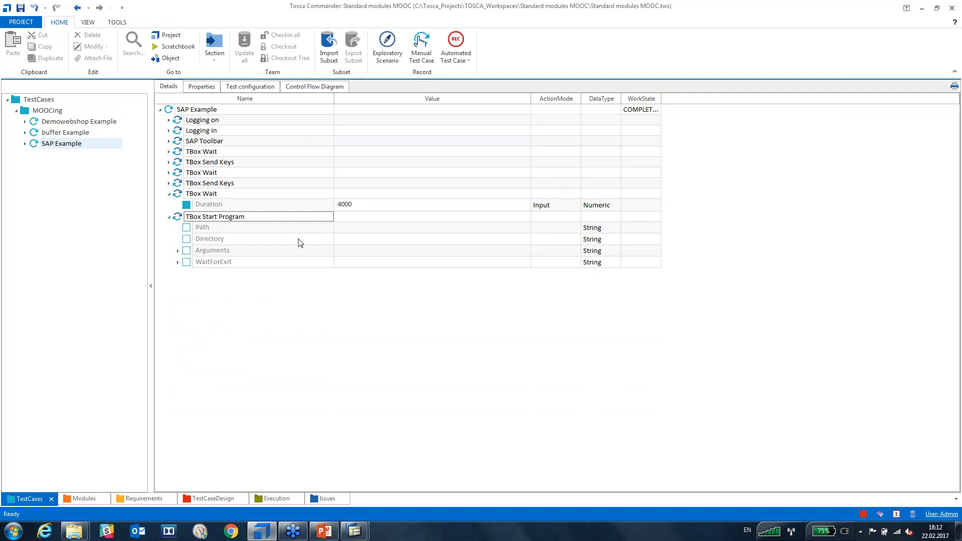
left_click(360, 228)
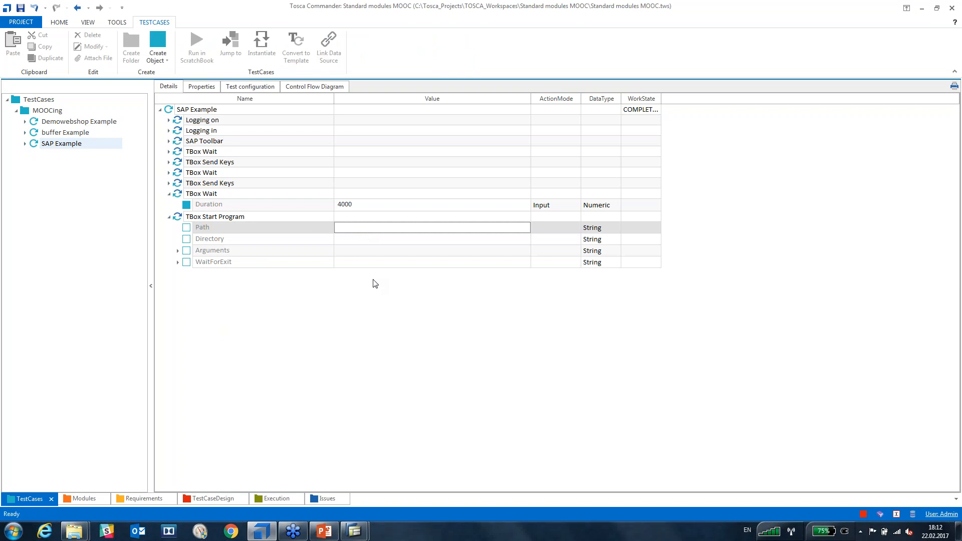
Set TBox Start Program's Path to taskkill with /im as the first Argument.
type("T")
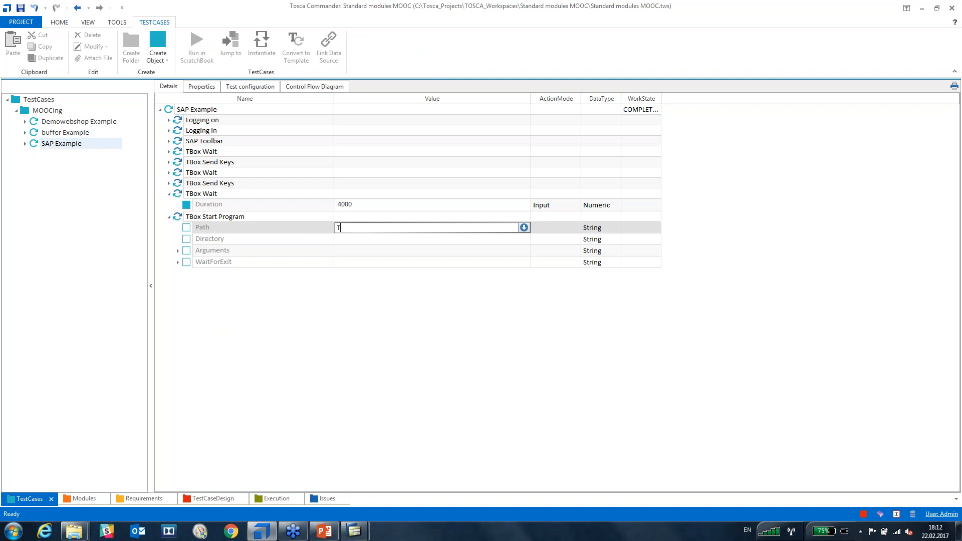
type("taskkill")
key("Return")
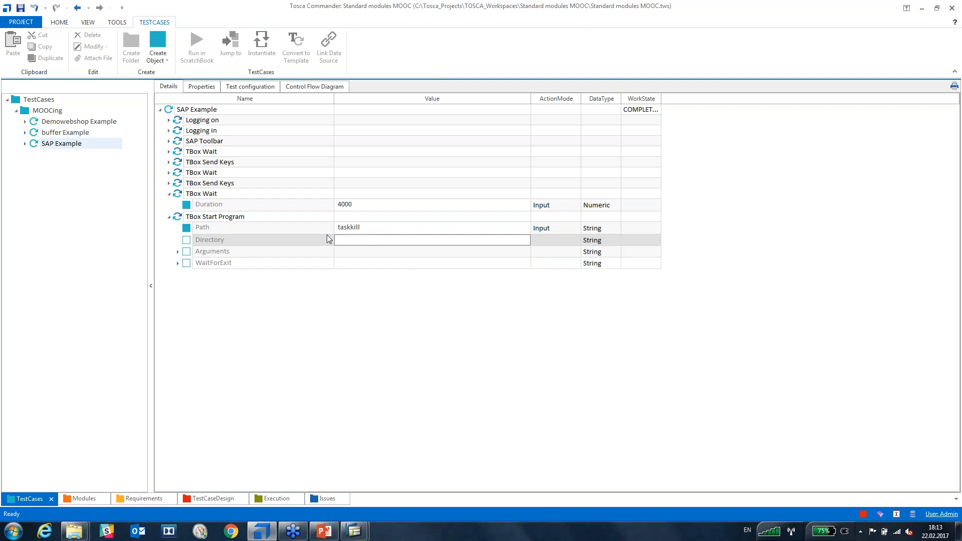
left_click(178, 252)
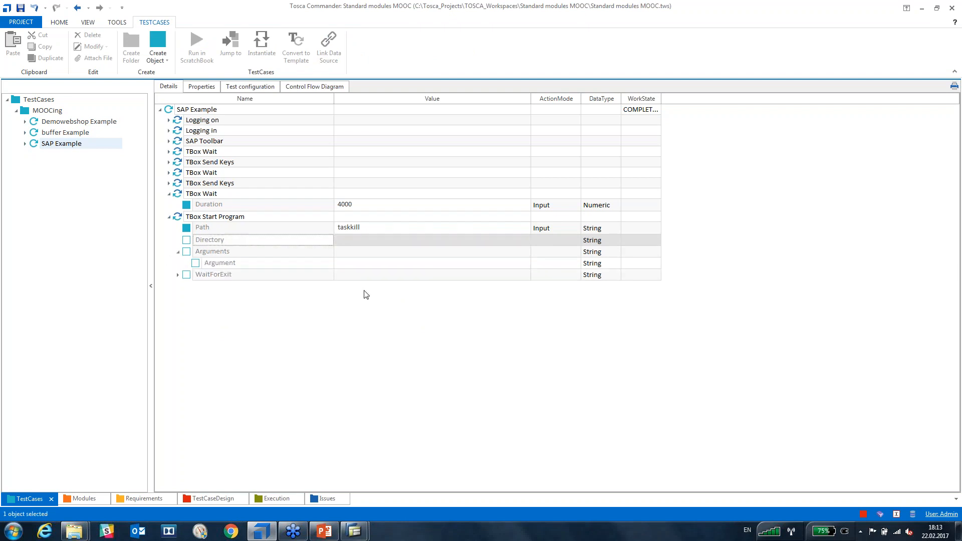
left_click(368, 264)
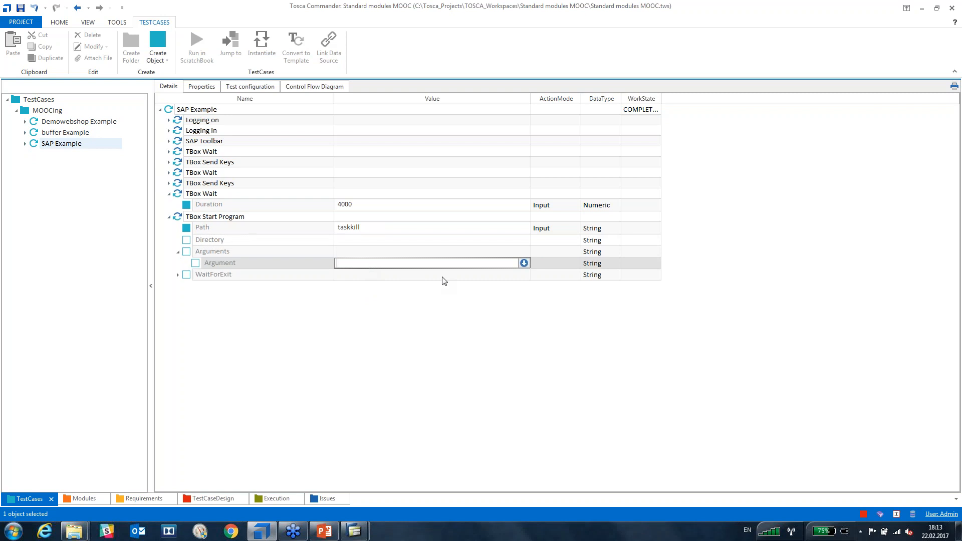
type("/im")
key("Return")
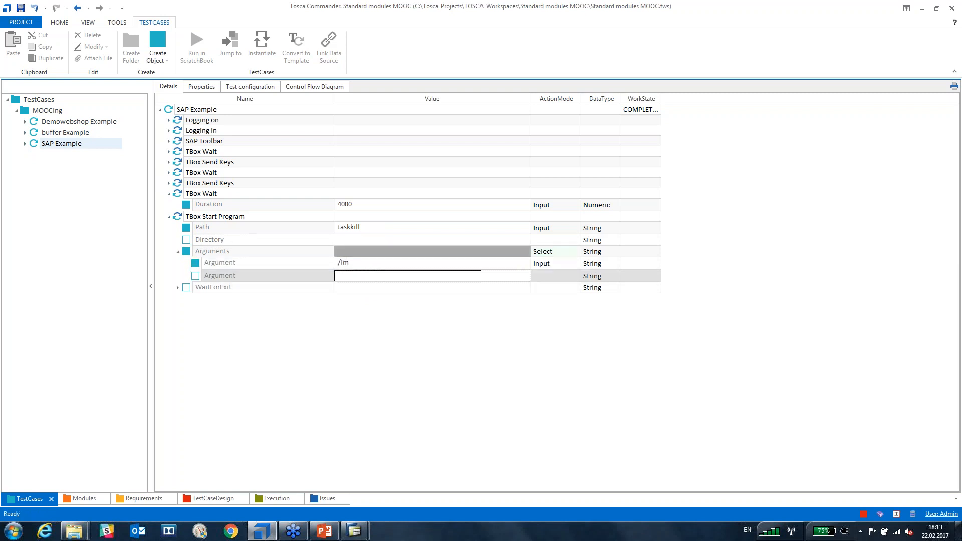
Add saplogon.exe and /f as further Arguments, then bring up the Windows Run box.
type("saplogon.exe")
key("Return")
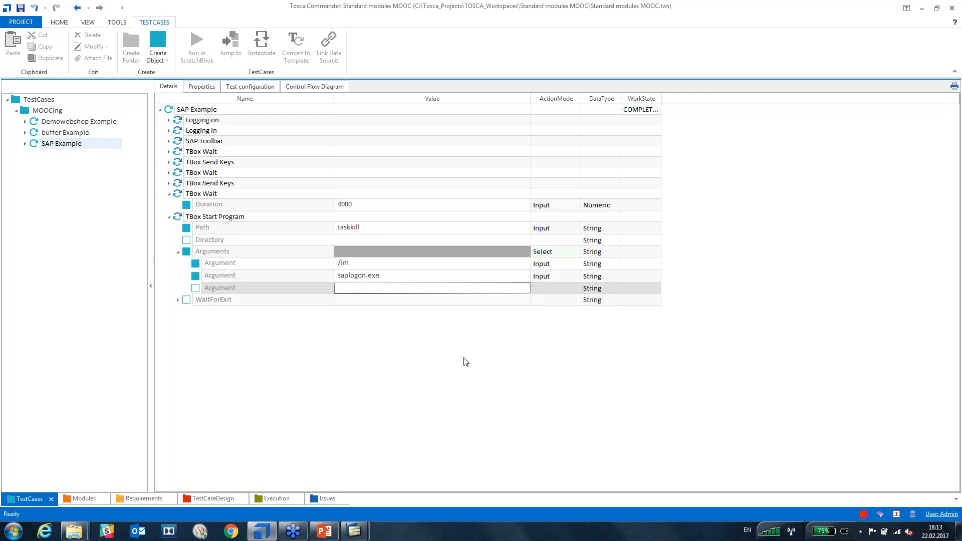
left_click(370, 290)
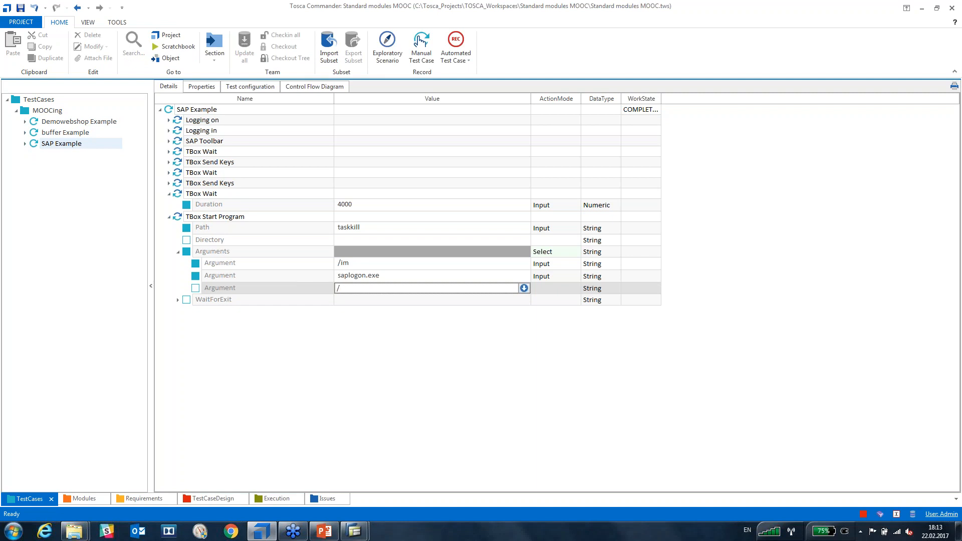
key("Return")
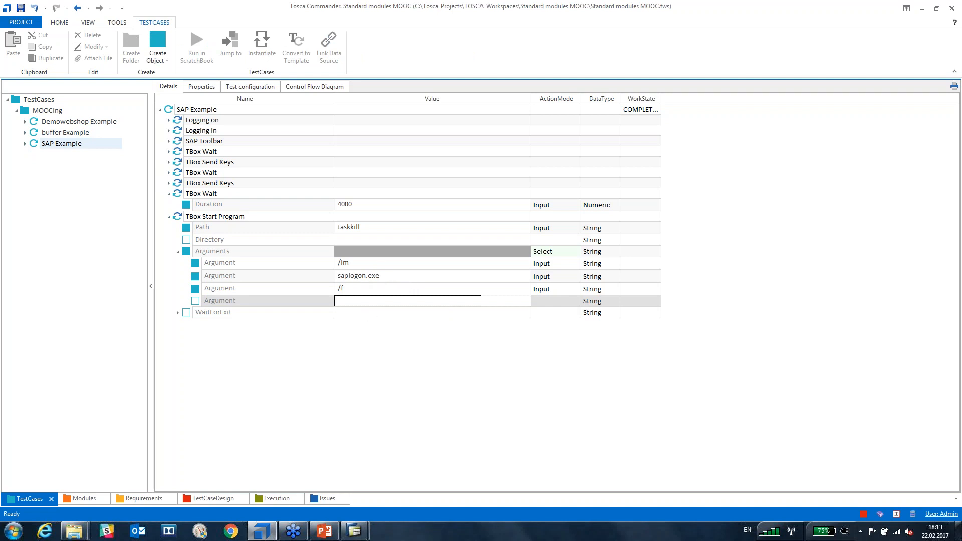
left_click(13, 531)
left_click(145, 475)
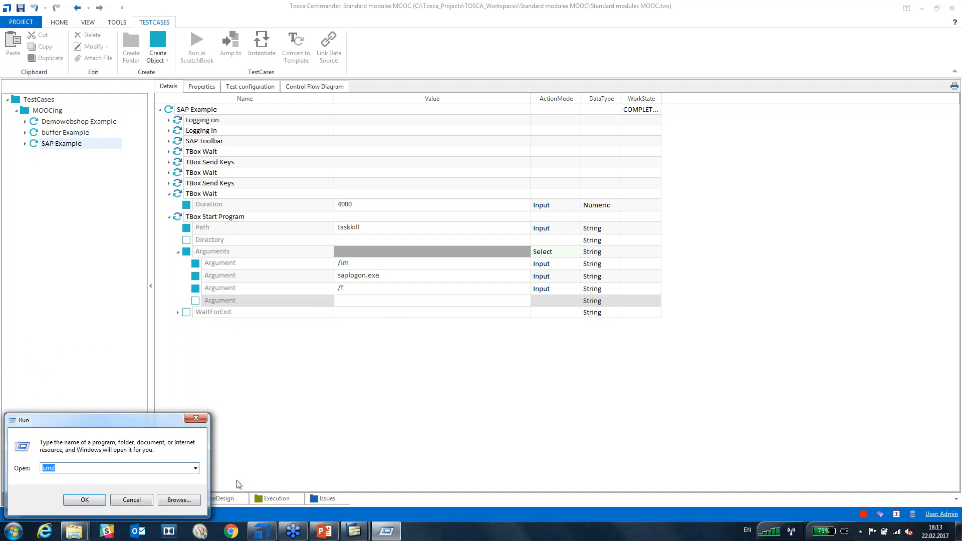
Open a Command Prompt, switch to C:\, type taskkill /im saplogon.exe /f, then close it.
key("Return")
type("cd\\")
key("Return")
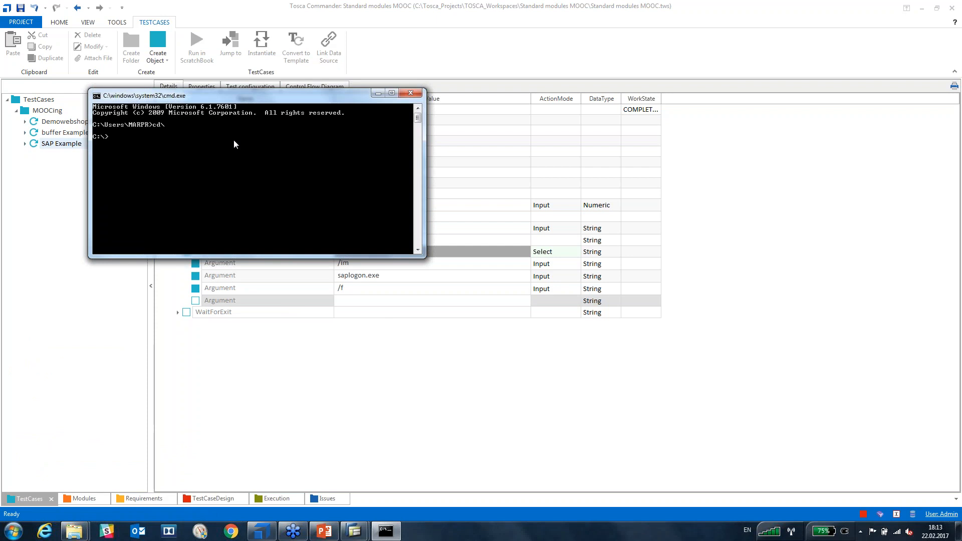
left_click_drag(306, 89, 470, 323)
type("taskkill")
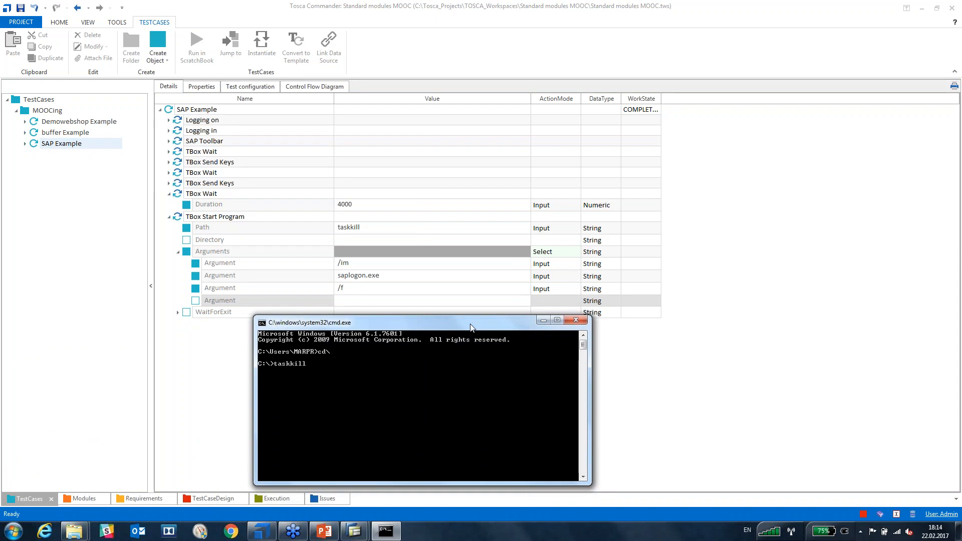
type(" /im saplogon.exe /f")
left_click(575, 319)
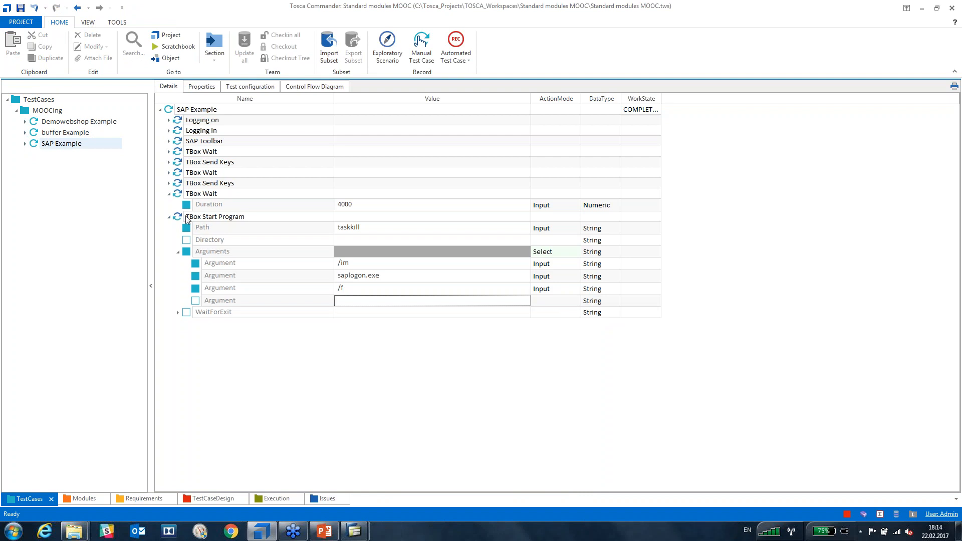
Run TBox Start Program alone and check its log shows taskkill started with /im saplogon.exe /f.
left_click(364, 532)
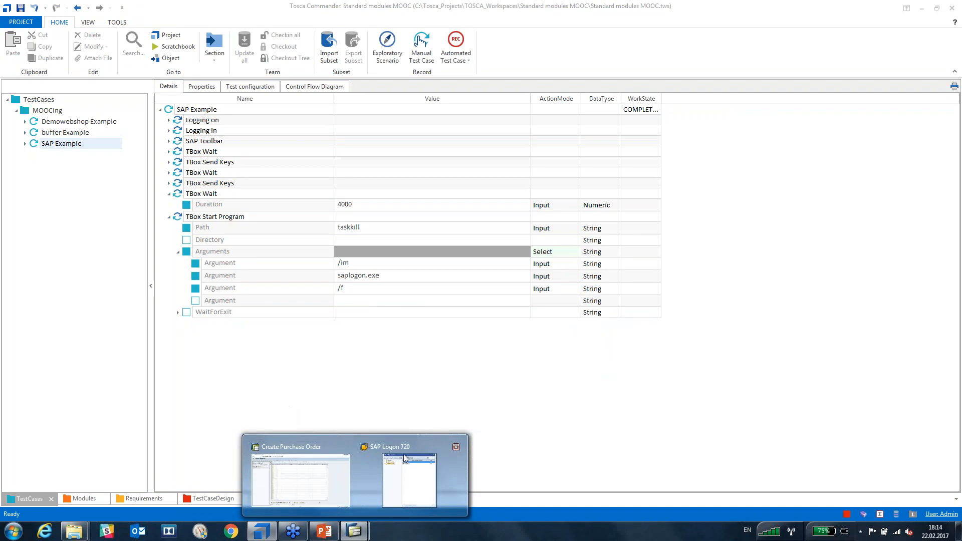
left_click(348, 316)
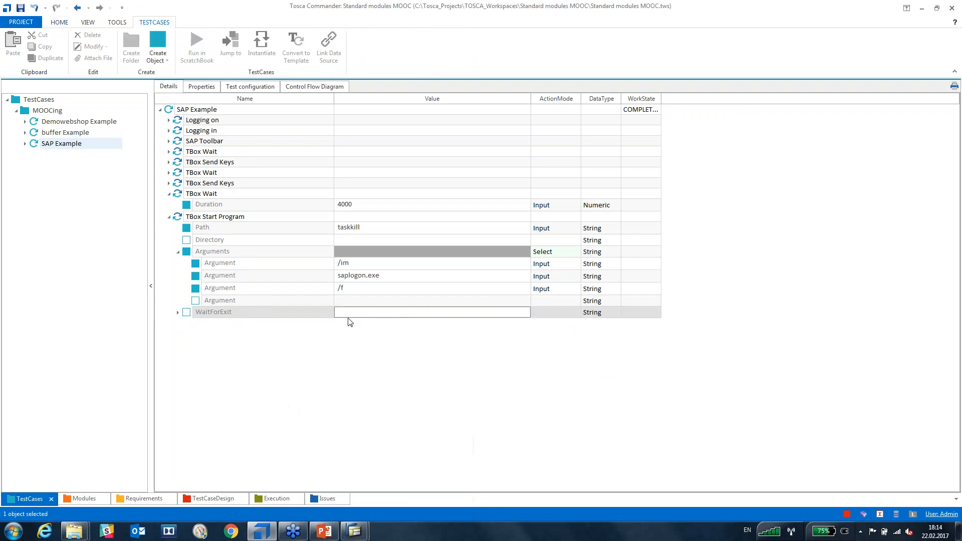
left_click(181, 219)
key("F6")
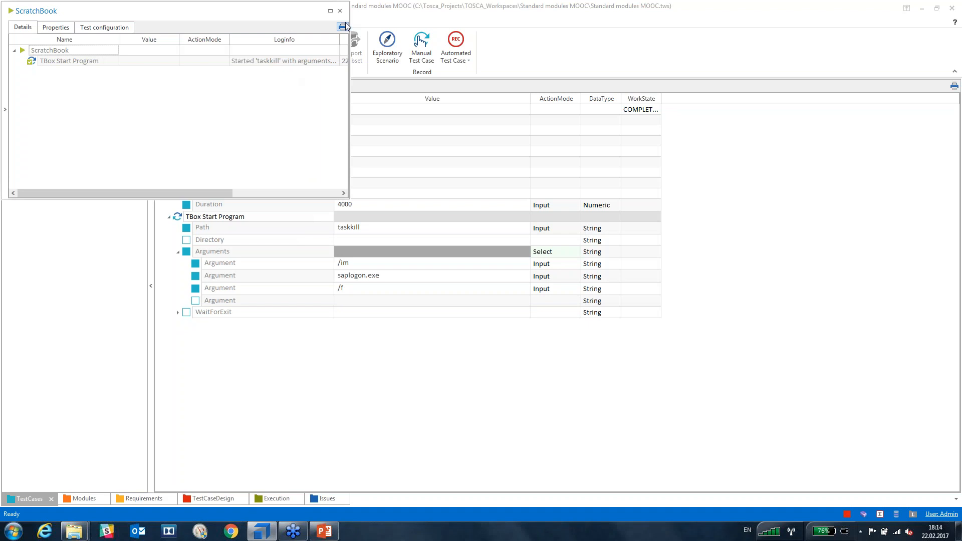
left_click(330, 60)
left_click(334, 61)
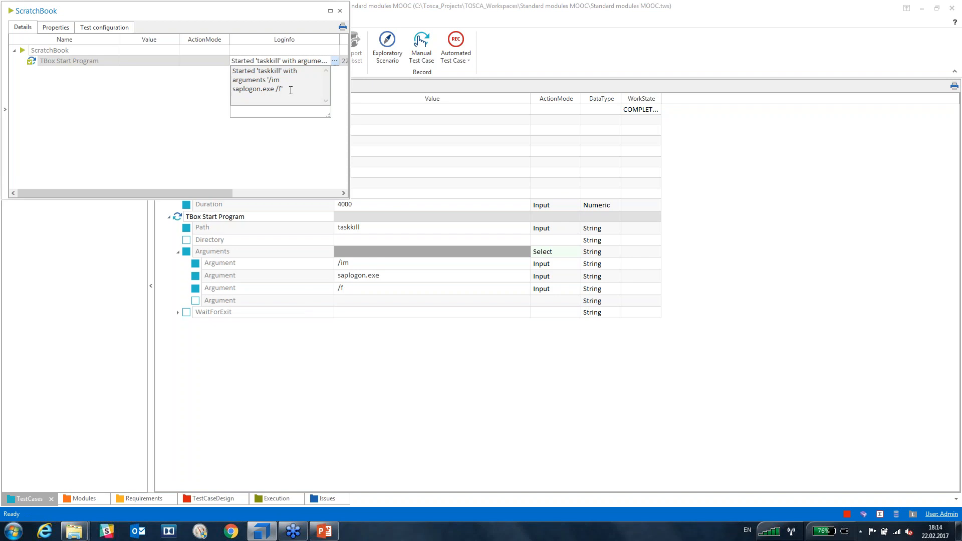
left_click(339, 10)
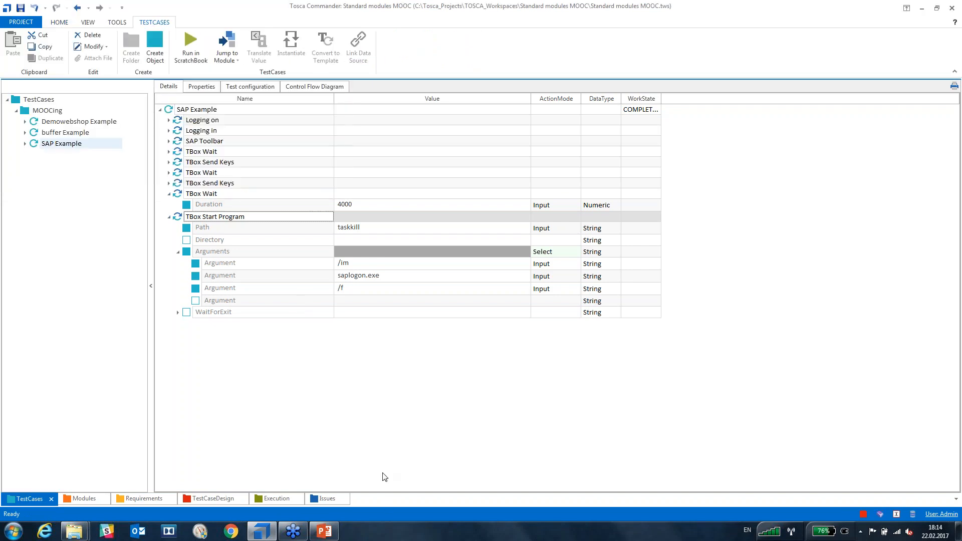
Collapse TBox Start Program and TBox Wait, run the whole SAP Example test case, and close results.
left_click(391, 440)
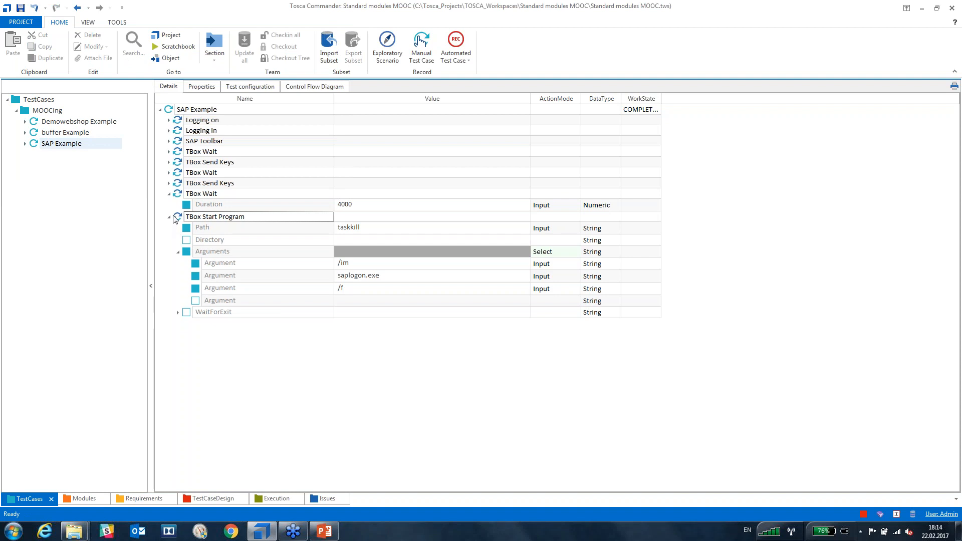
left_click(169, 217)
left_click(170, 195)
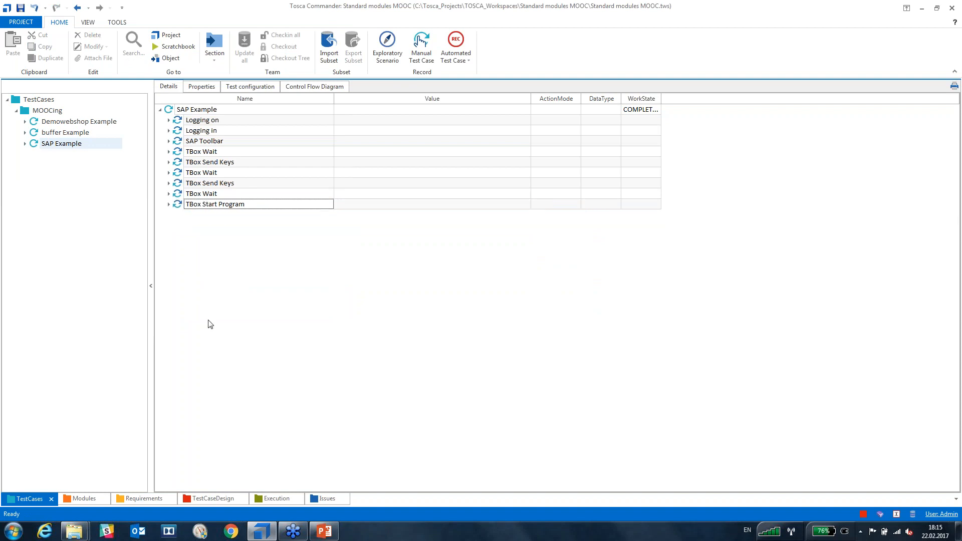
left_click(169, 110)
key("F6")
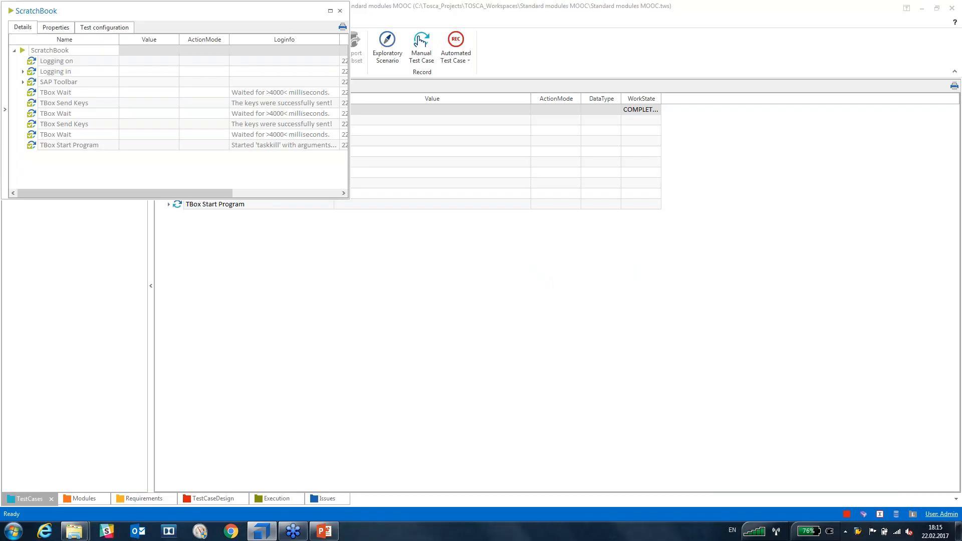
left_click(340, 10)
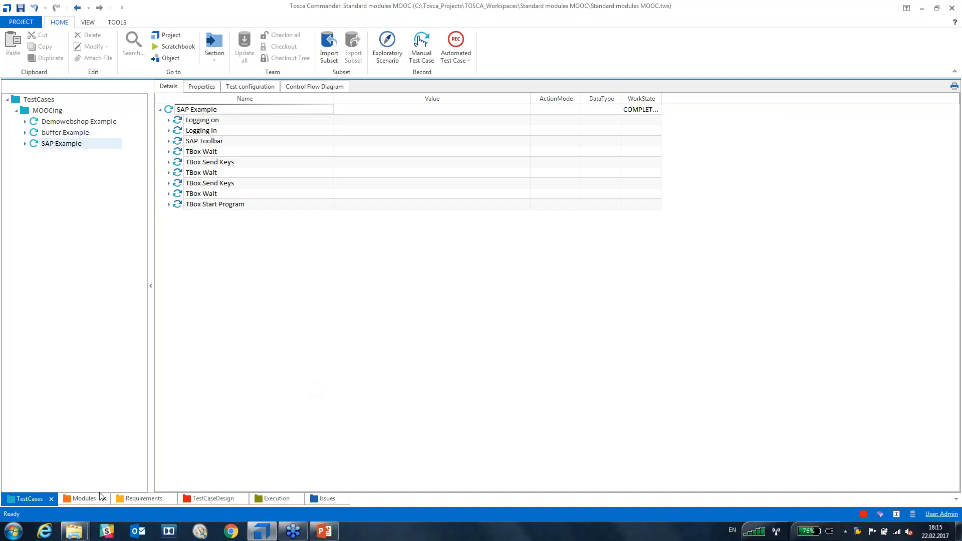
In the Modules section, browse TBox XEngines > SAP and select the SAP Toolbar module.
left_click(83, 499)
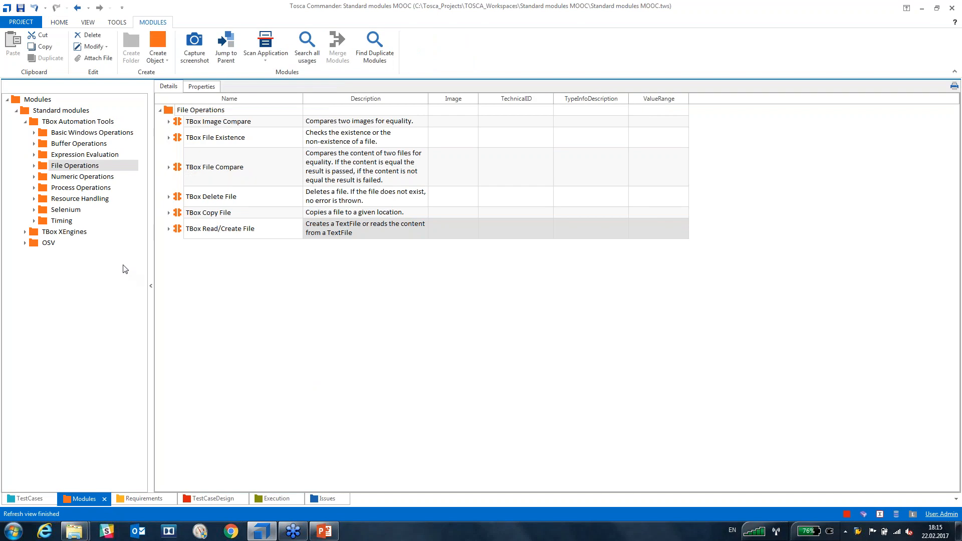
left_click(25, 122)
left_click(25, 133)
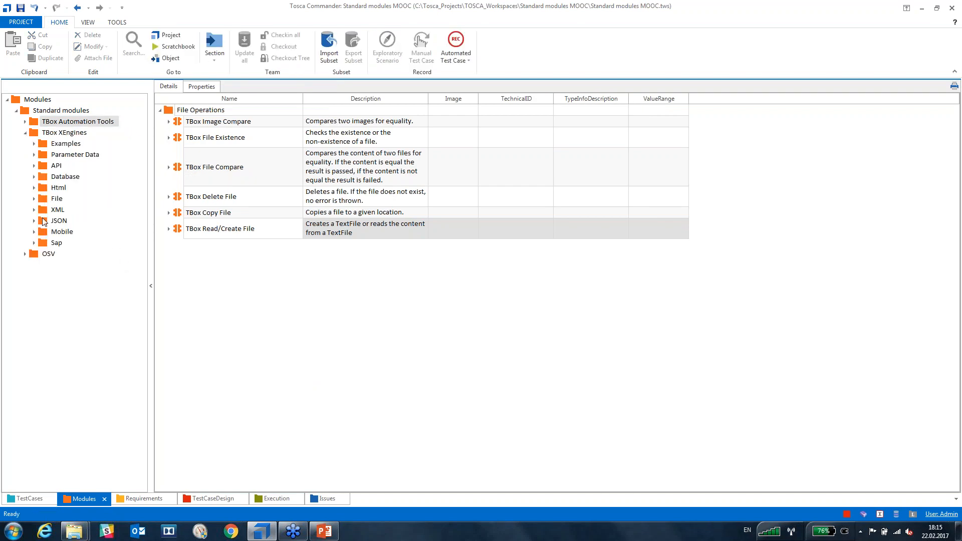
left_click(45, 243)
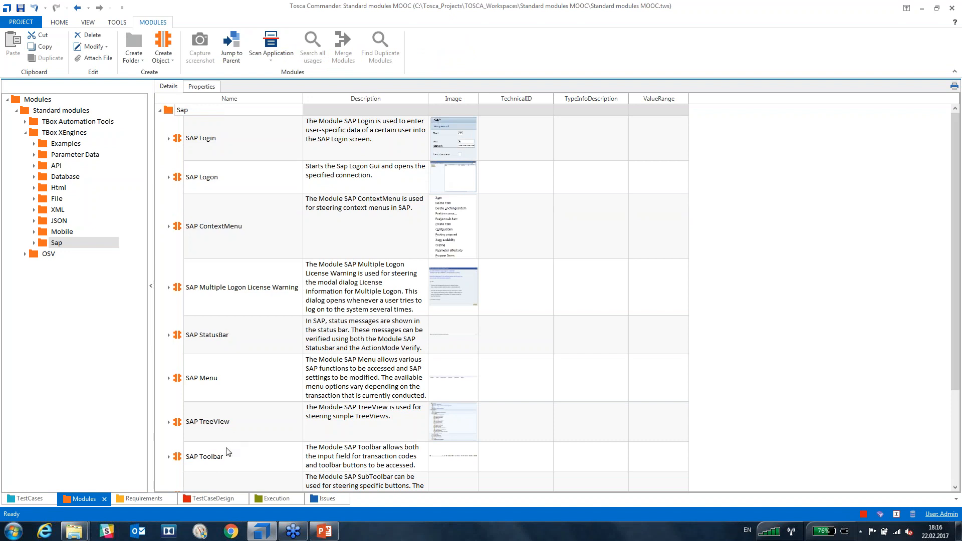
left_click(231, 460)
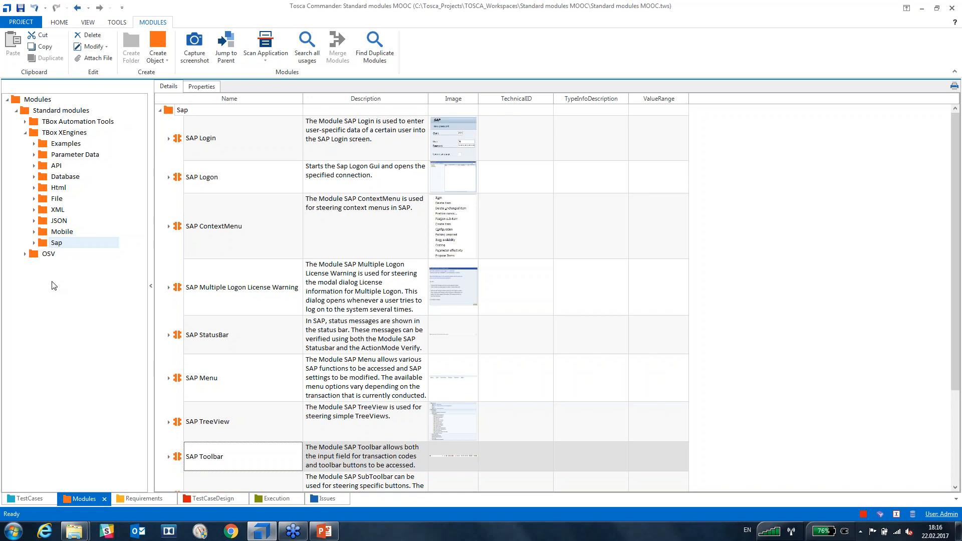
Show the TBox Start Program module under TBox Automation Tools > Process Operations.
left_click(25, 132)
left_click(25, 121)
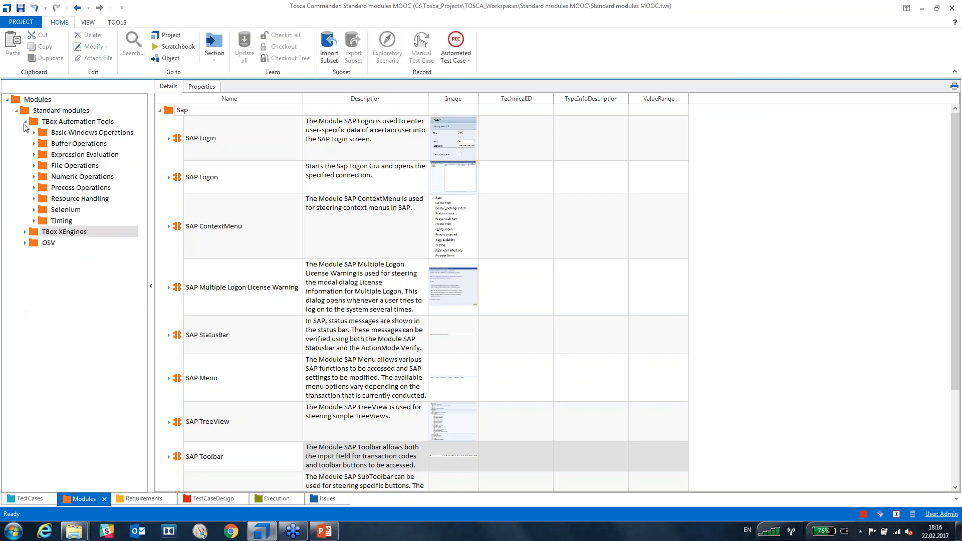
left_click(34, 188)
left_click(85, 199)
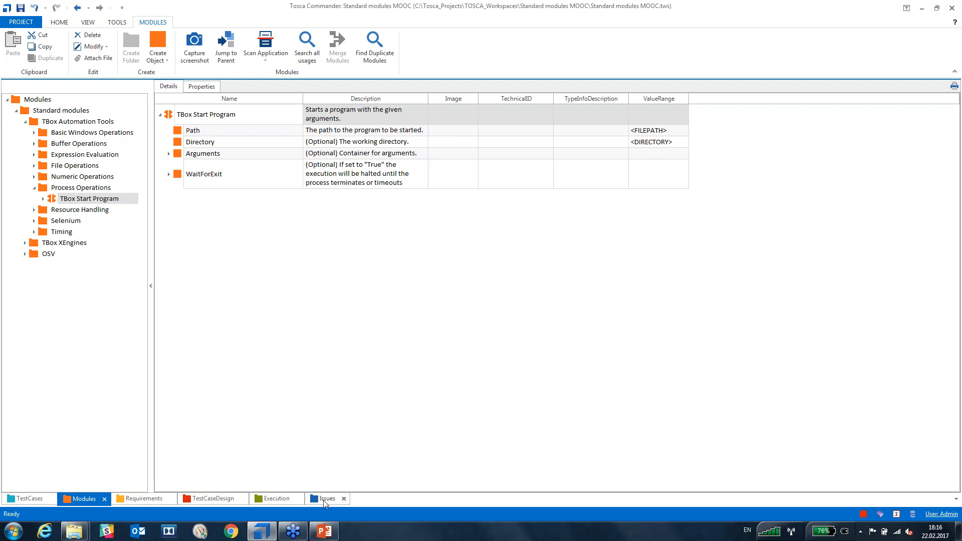
In PowerPoint, present slide 7 'Questions' as a slide show, then exit it.
mouse_move(325, 533)
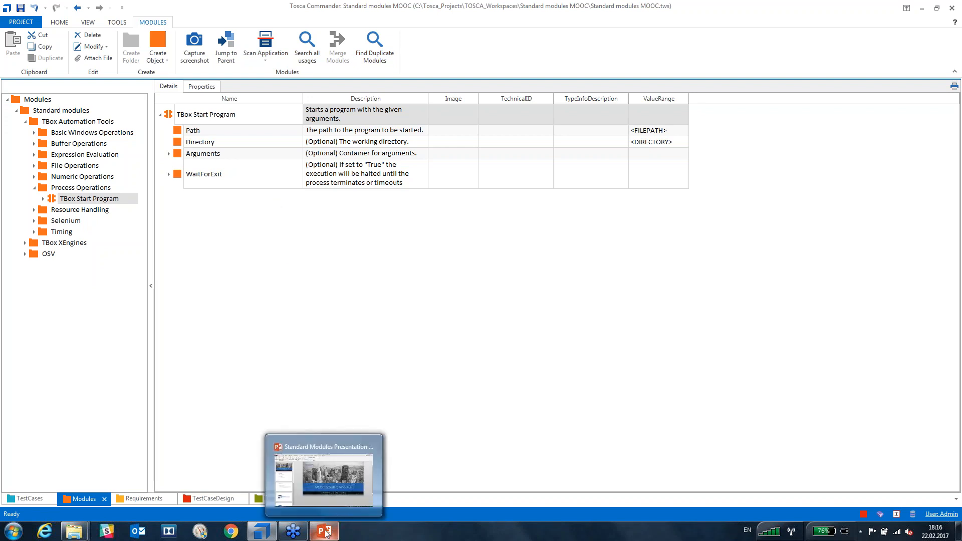
left_click(325, 533)
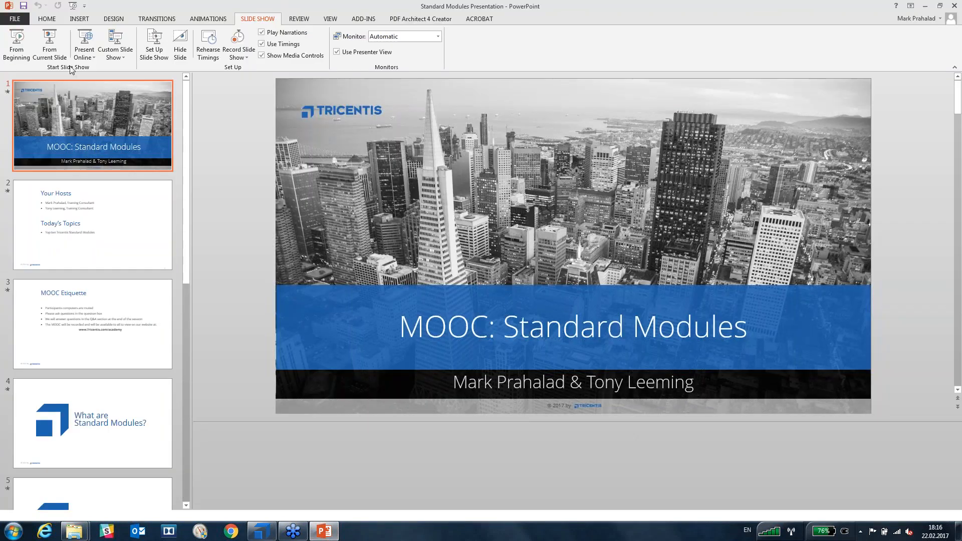
left_click_drag(186, 261, 188, 415)
left_click(155, 401)
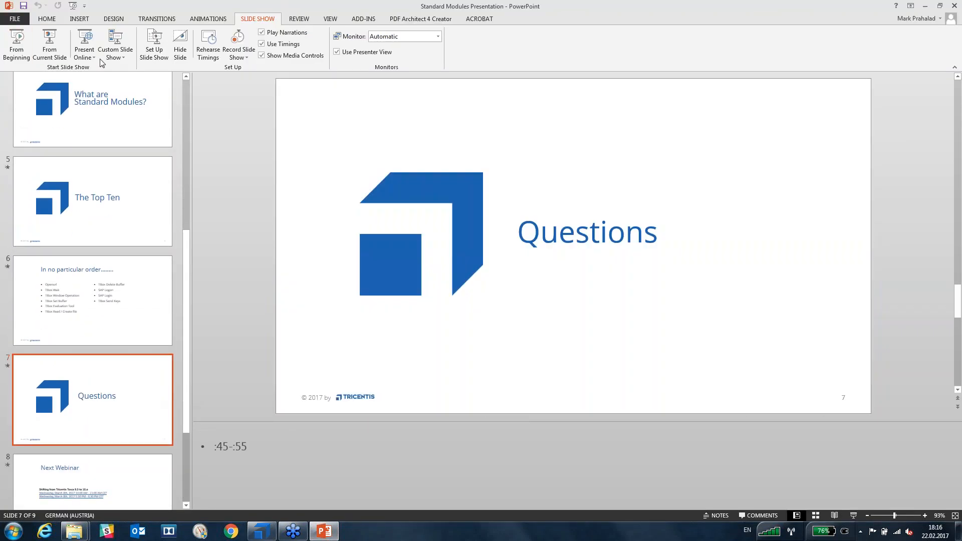
left_click(49, 40)
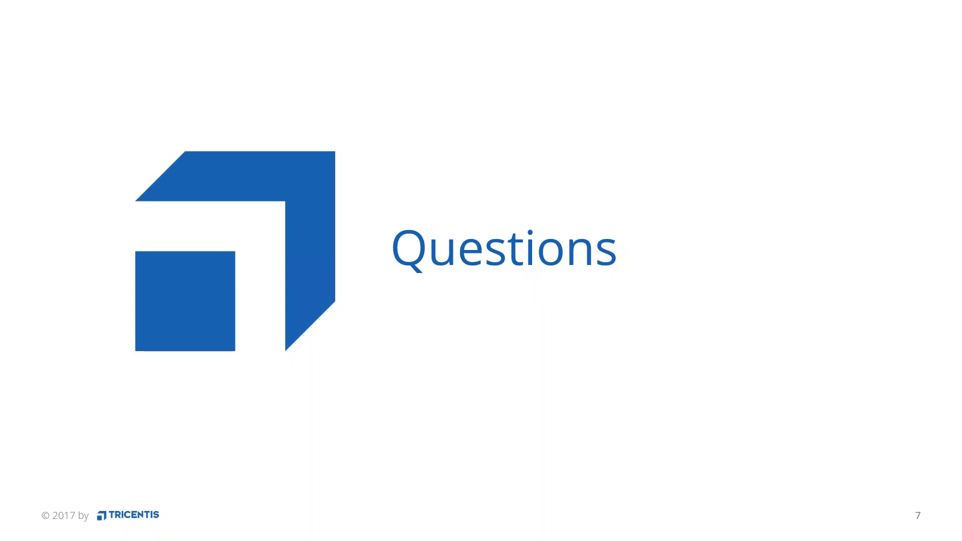
key("Escape")
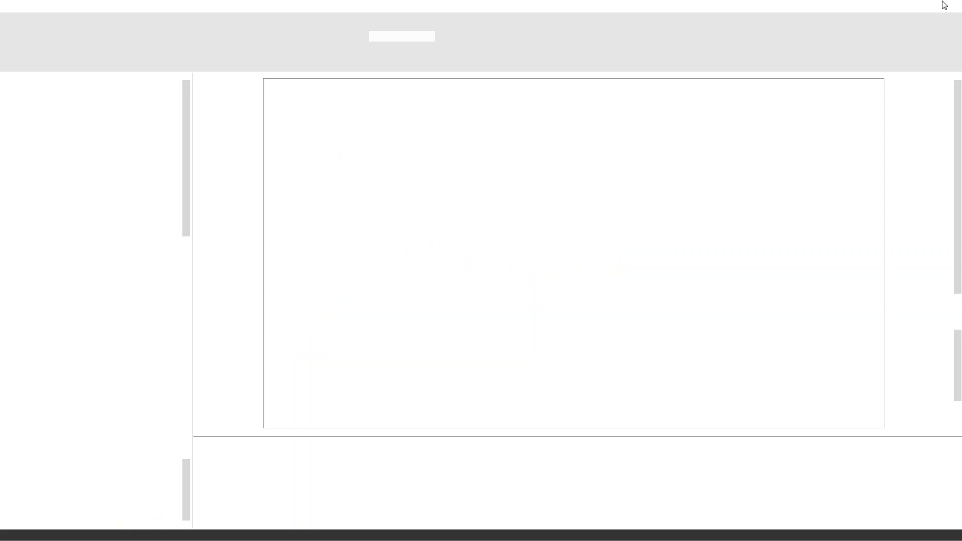
Return to Tosca Commander and begin editing the buffer Example's Read/Create File Text value.
left_click(924, 9)
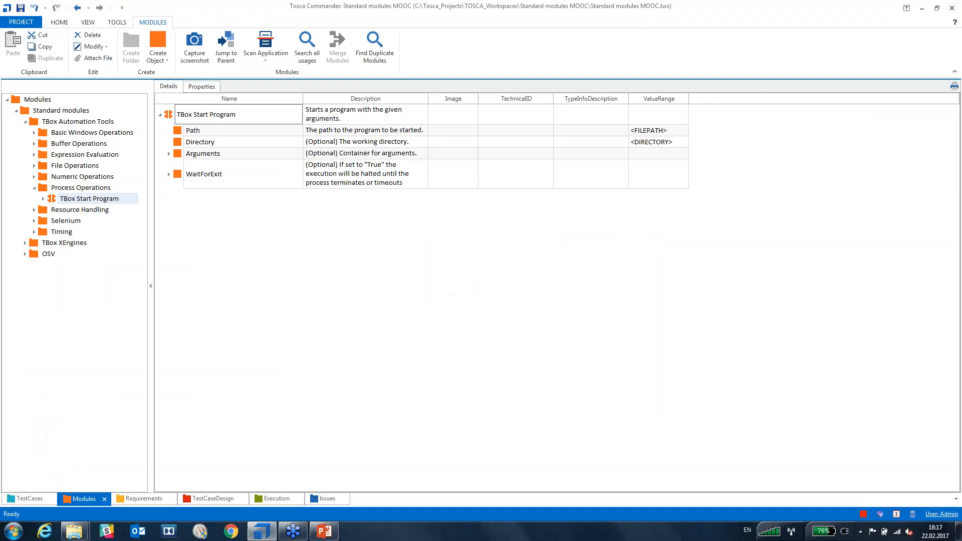
left_click(24, 499)
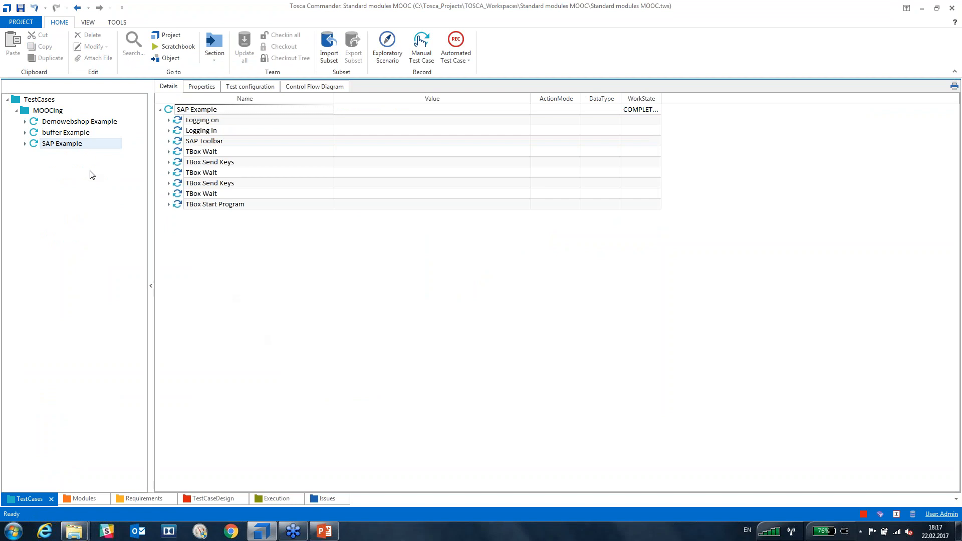
left_click(39, 135)
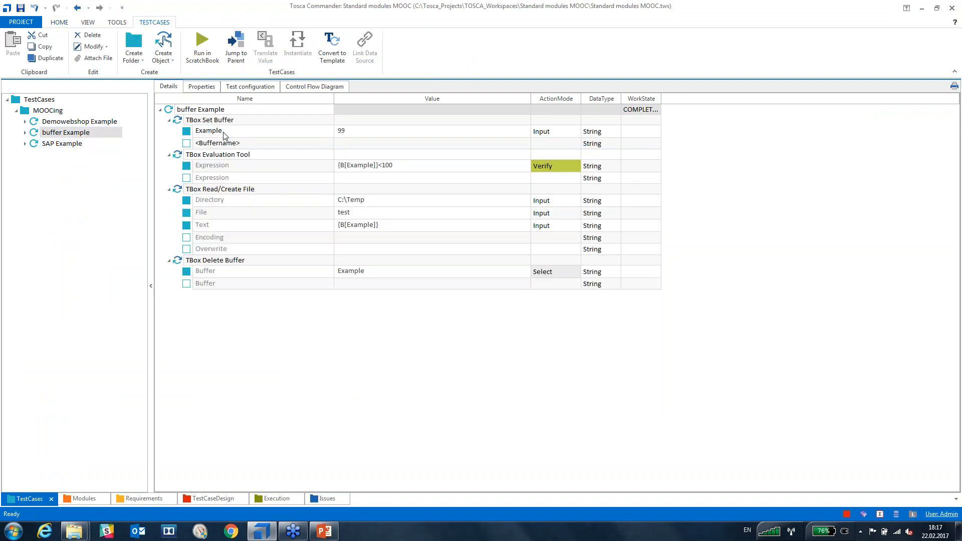
left_click(208, 122)
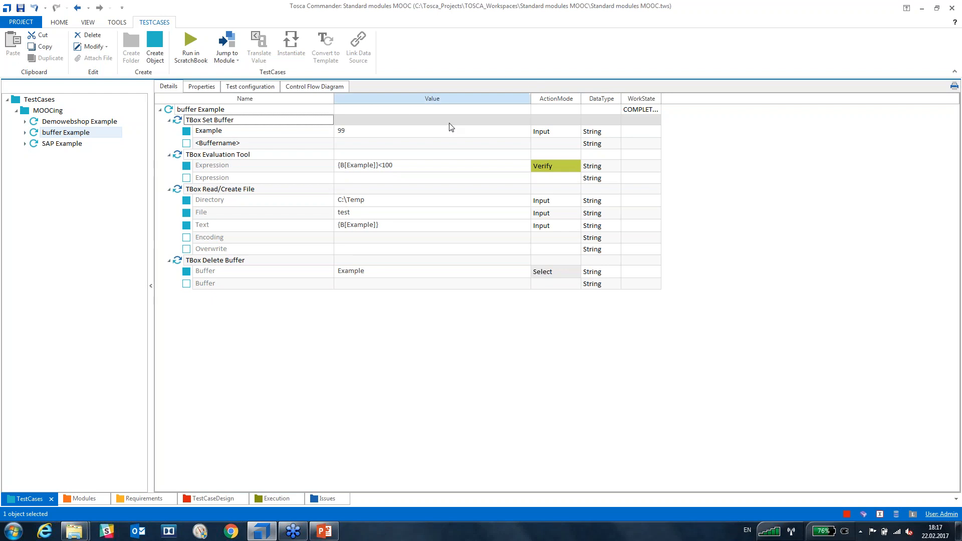
left_click(396, 228)
left_click(395, 231)
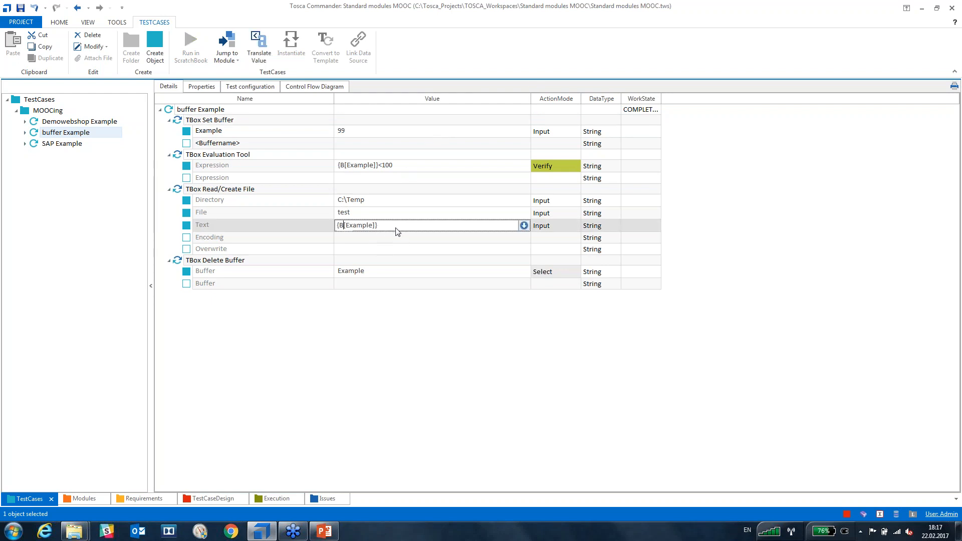
Copy {B[Example]} and append it as '+{B[Example2]}' to the Text value.
left_click_drag(408, 225, 336, 228)
right_click(349, 219)
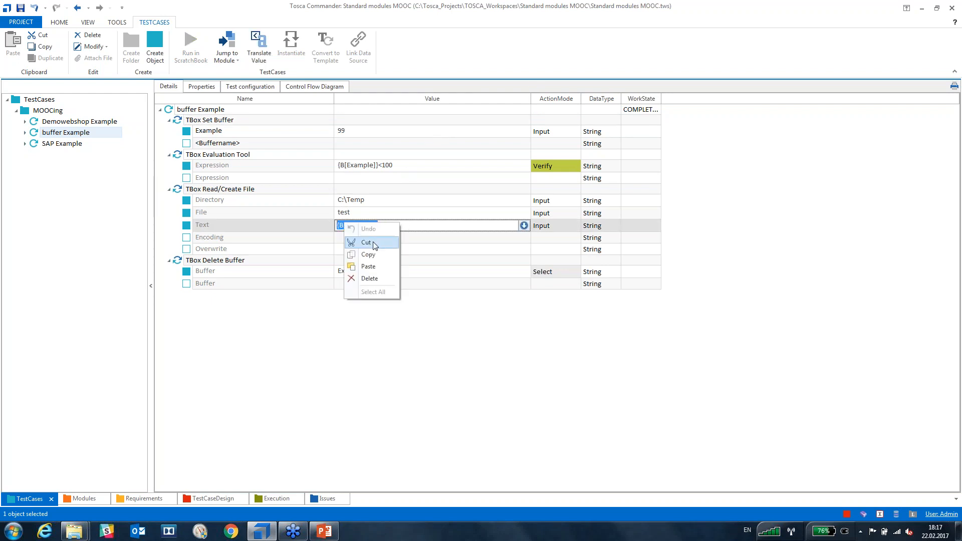
left_click(371, 254)
left_click(386, 225)
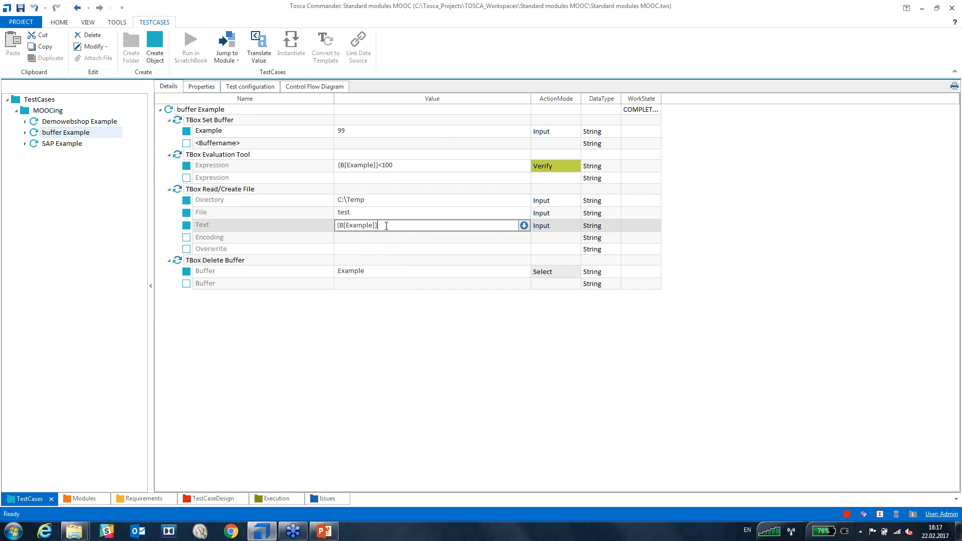
type("+")
key("ctrl+v")
type("2")
Append '+{B[Example3]}', giving Text {B[Example]}+{B[Example2]}+{B[Example3]}.
left_click_drag(436, 227, 381, 227)
key("End")
type("=")
key("BackSpace")
type("+")
key("ctrl+v")
left_click(468, 225)
key("BackSpace")
type("3")
key("Return")
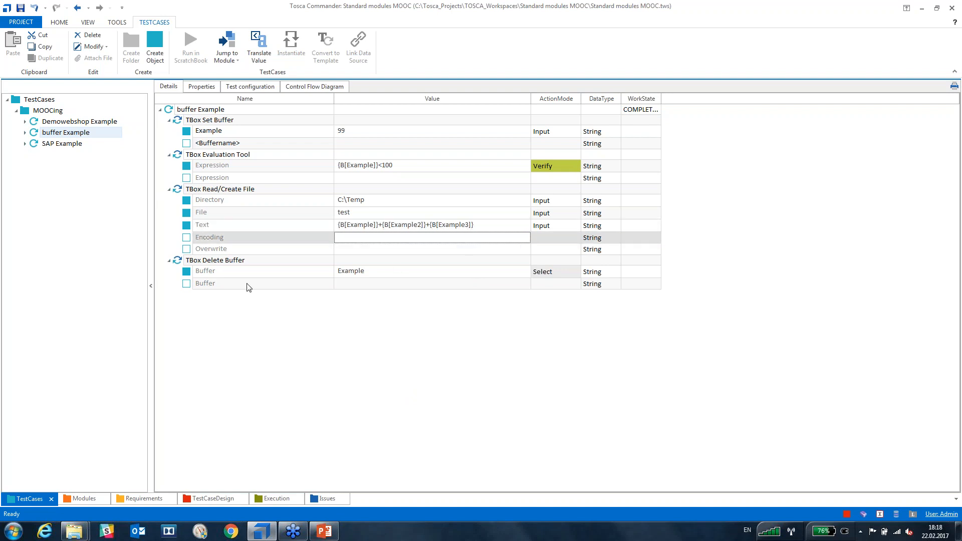
Rename the empty buffer row to Example2 with value 98, then open Demowebshop Example.
left_click(223, 143)
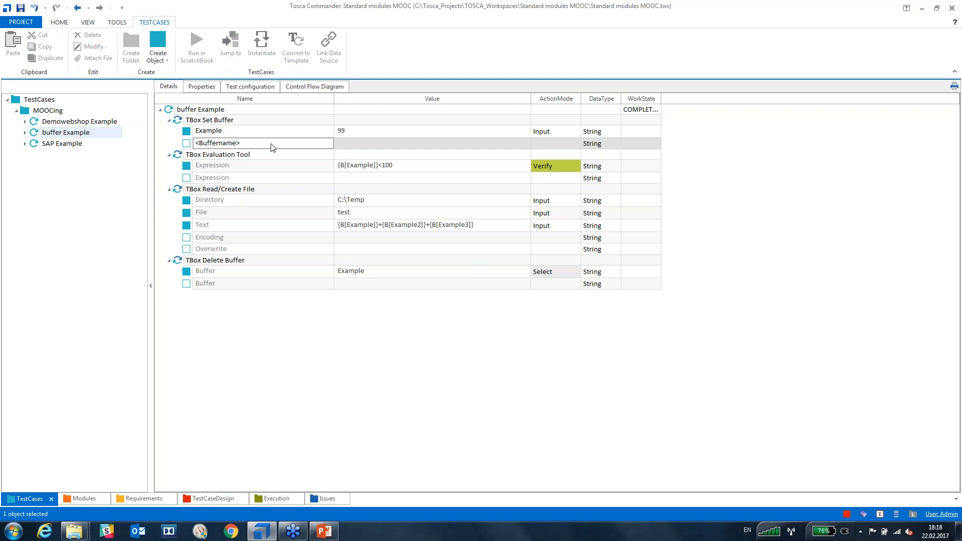
left_click(270, 143)
type("Example")
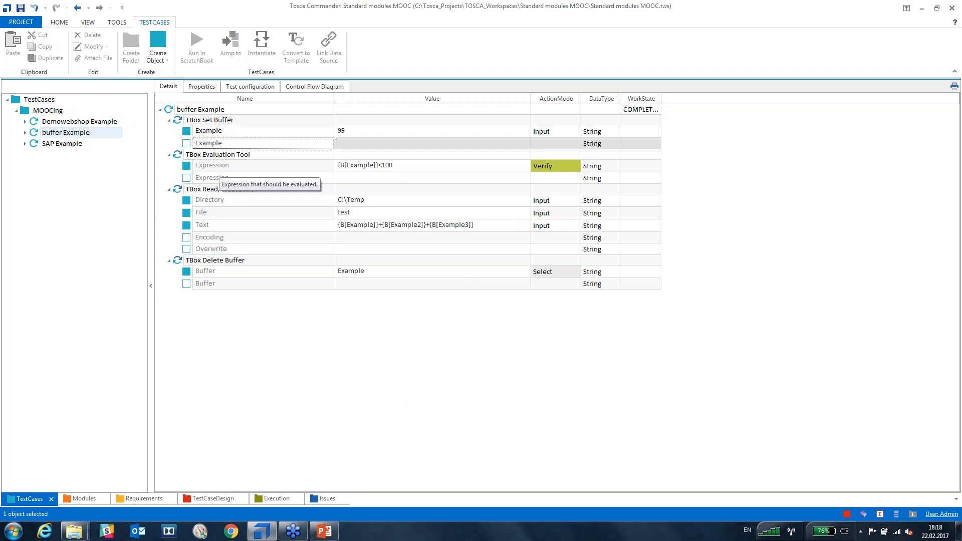
type("2")
key("Return")
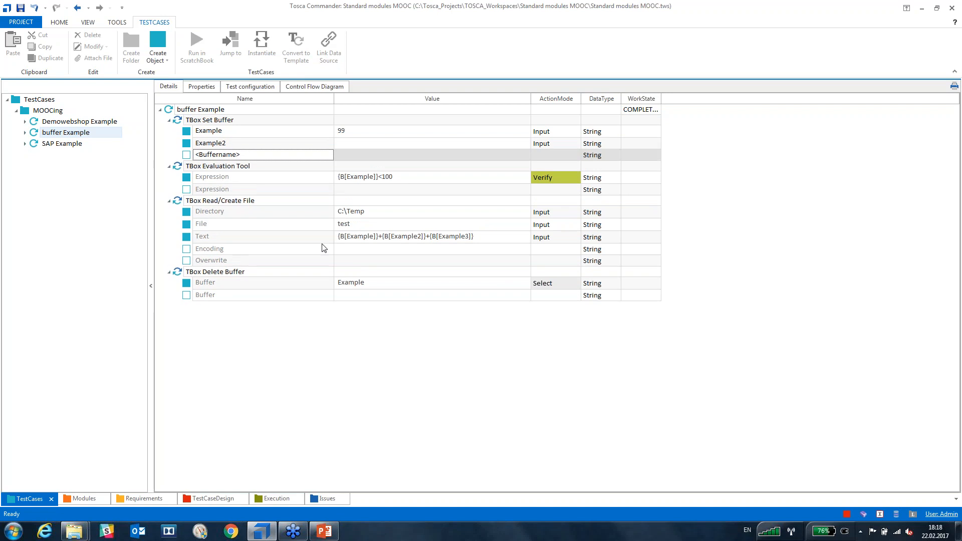
left_click(363, 145)
type("98")
key("Return")
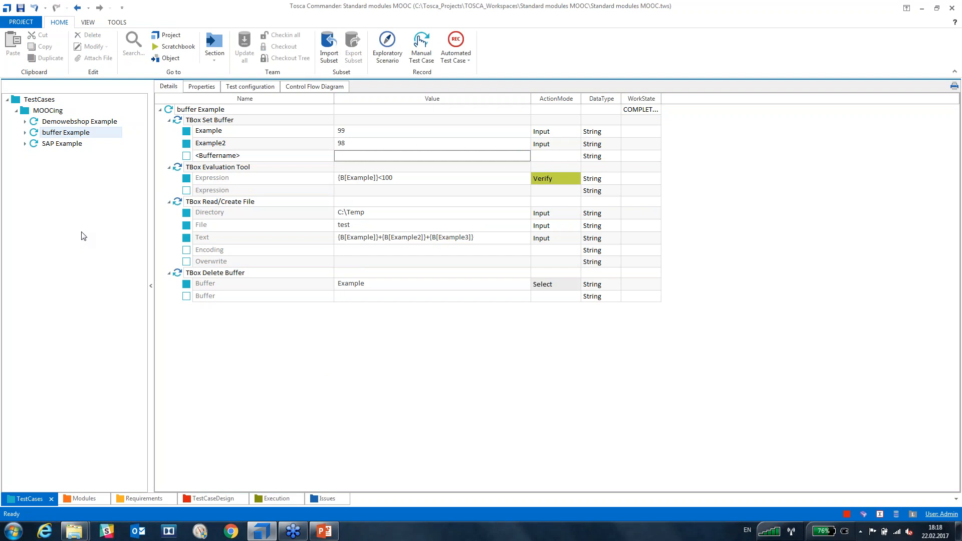
left_click(40, 123)
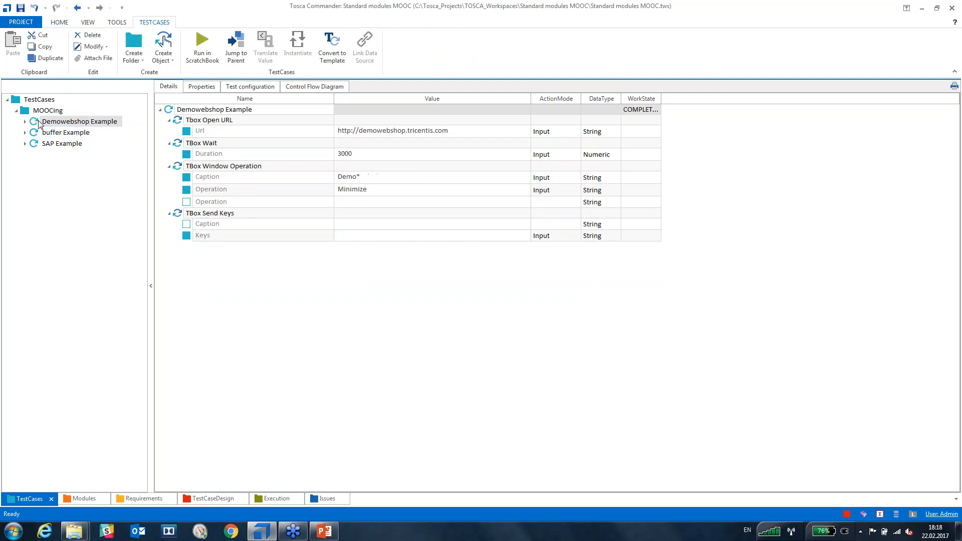
Delete the TBox Send Keys step from Demowebshop Example.
left_click(222, 259)
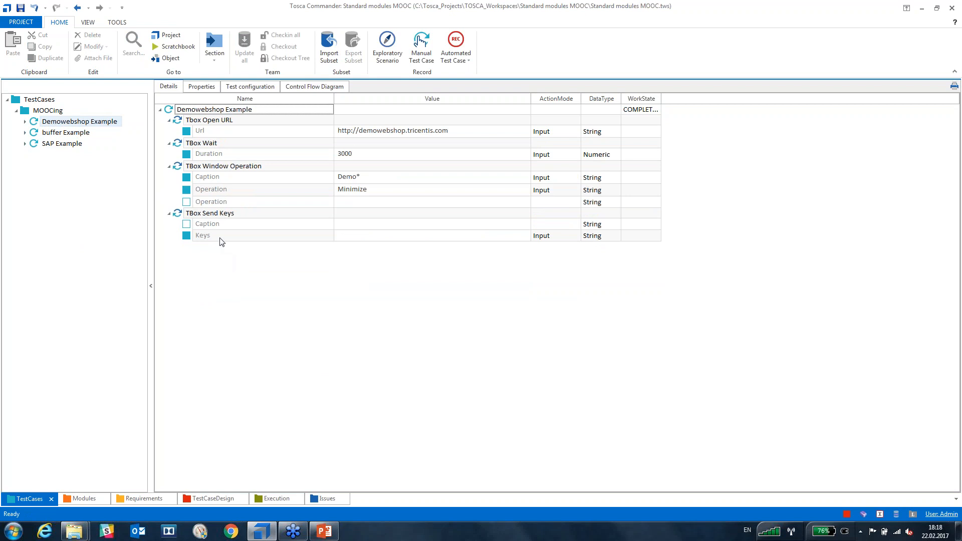
left_click(179, 214)
key("Delete")
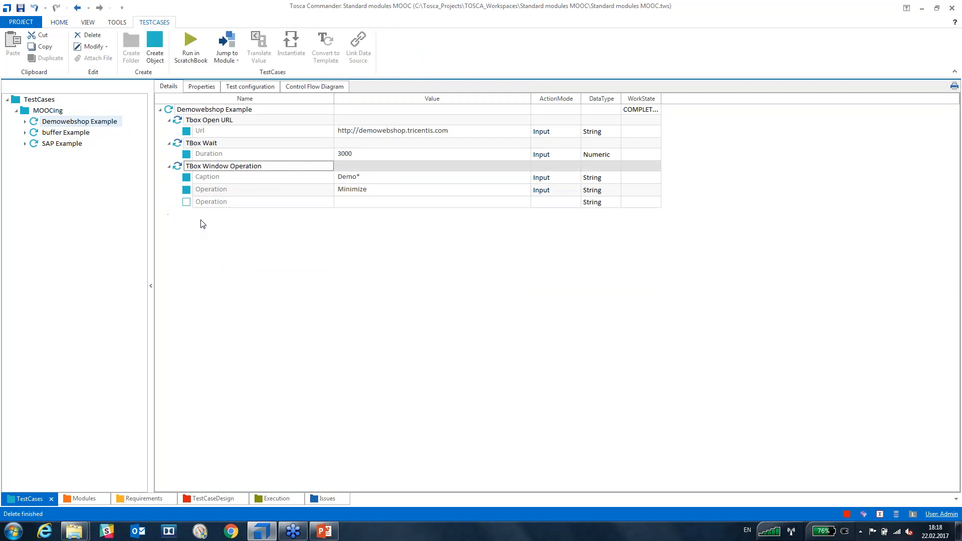
Set the window Operation value to Close.
left_click(387, 190)
left_click(387, 191)
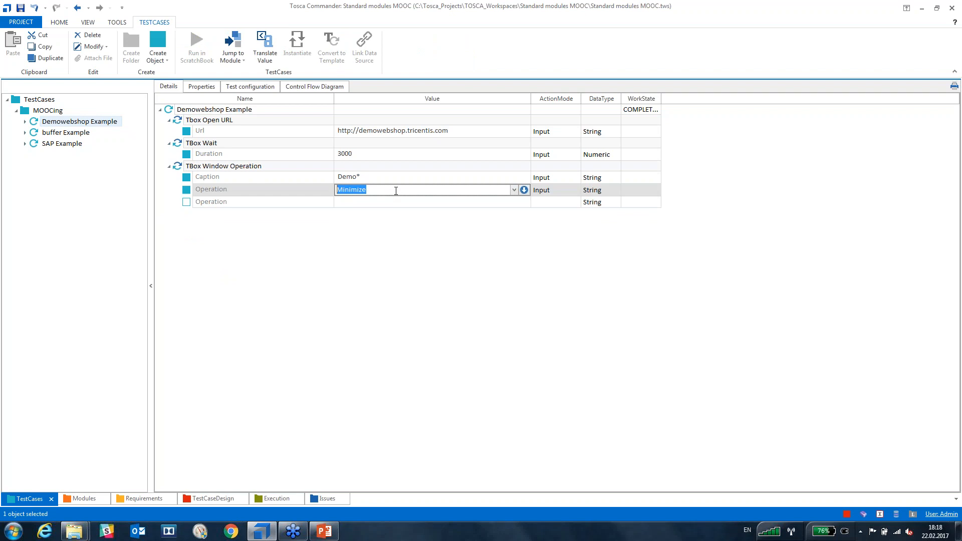
left_click(514, 190)
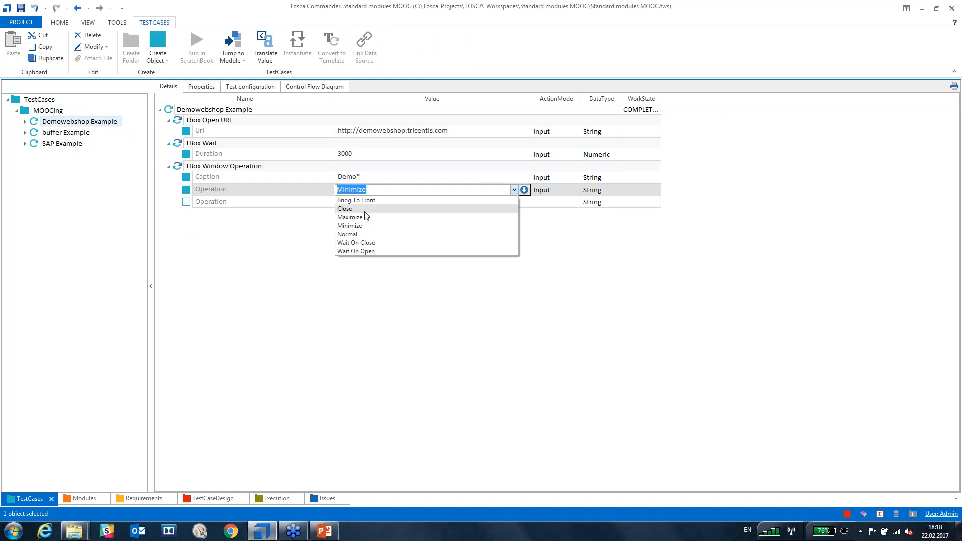
left_click(351, 209)
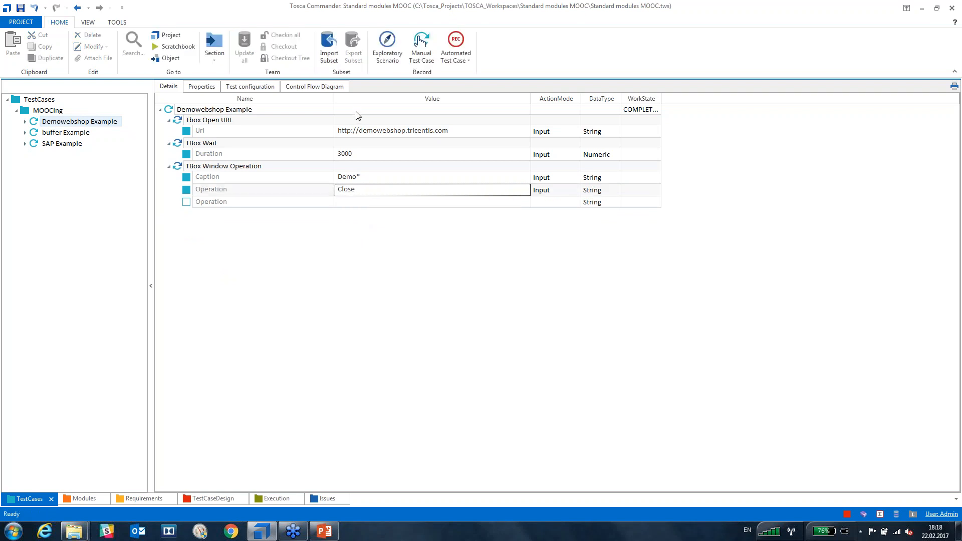
left_click(343, 155)
Change the wait Duration from 3000 to 4000.
left_click(343, 155)
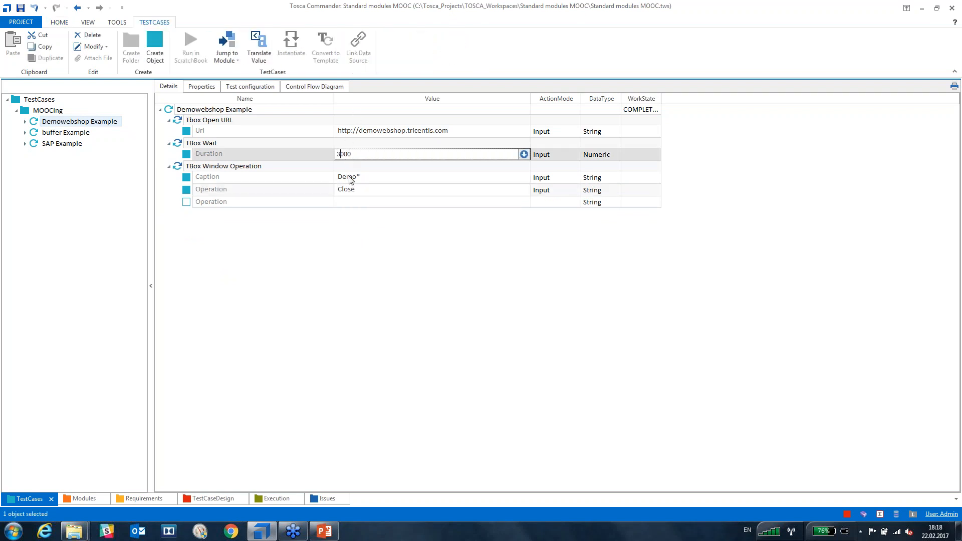
key("BackSpace")
type("4")
key("Return")
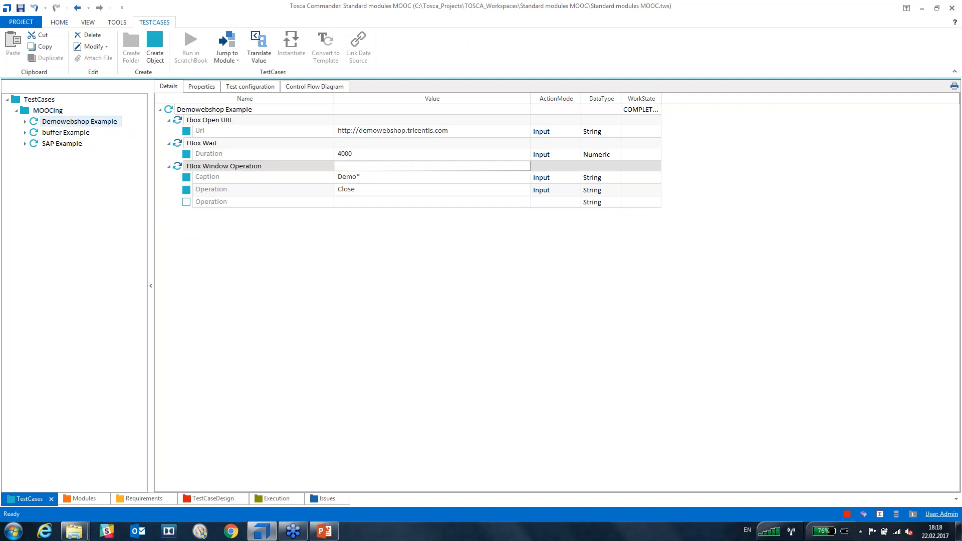
left_click(362, 329)
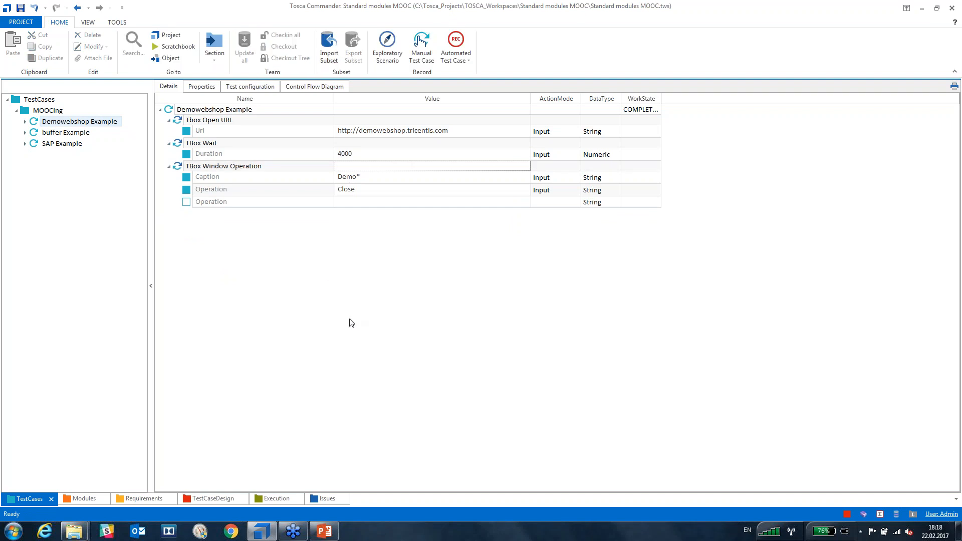
left_click(171, 112)
Run Demowebshop Example in the ScratchBook with F6, then close the results window.
key("F6")
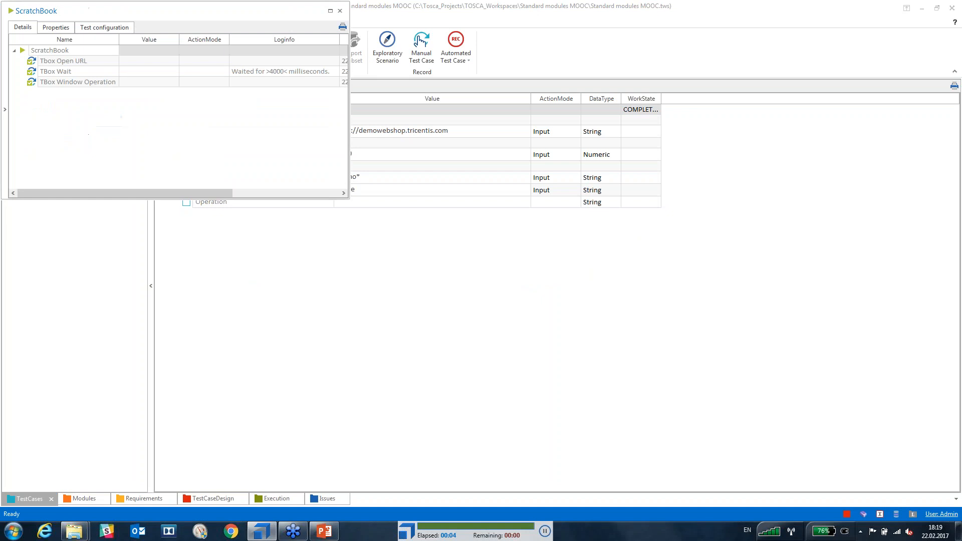
left_click(340, 11)
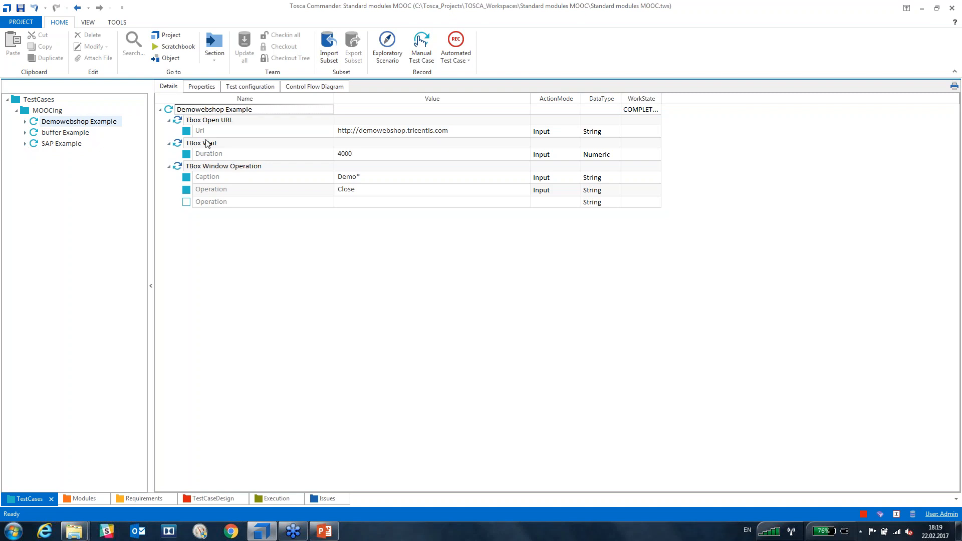
left_click(175, 109)
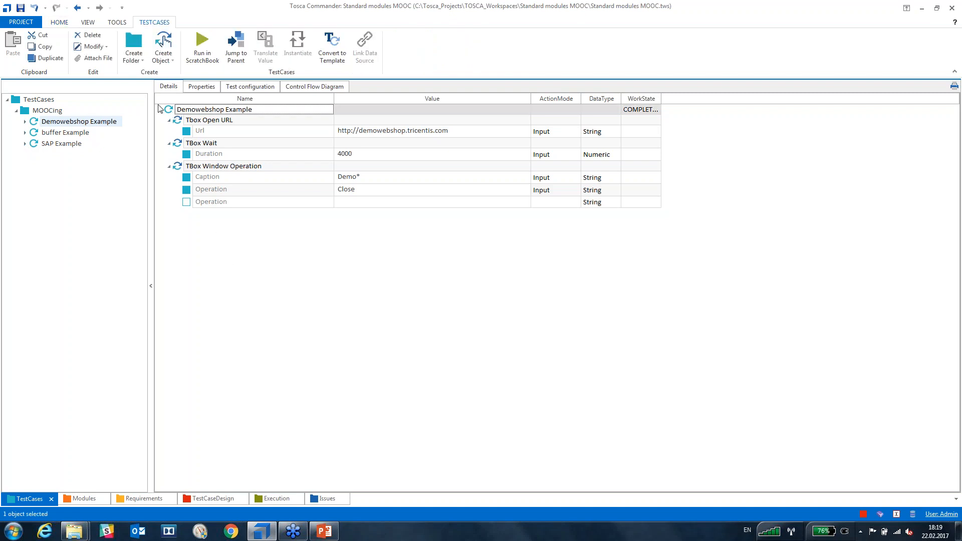
Add a TBox Start Program step to Demowebshop Example via the 'tbox star' search.
key("ctrl+t")
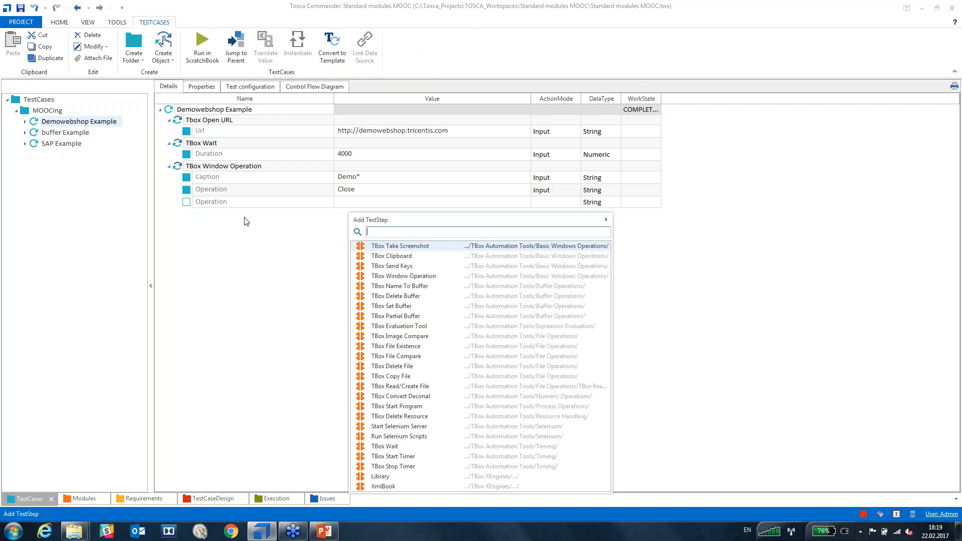
type("tbox")
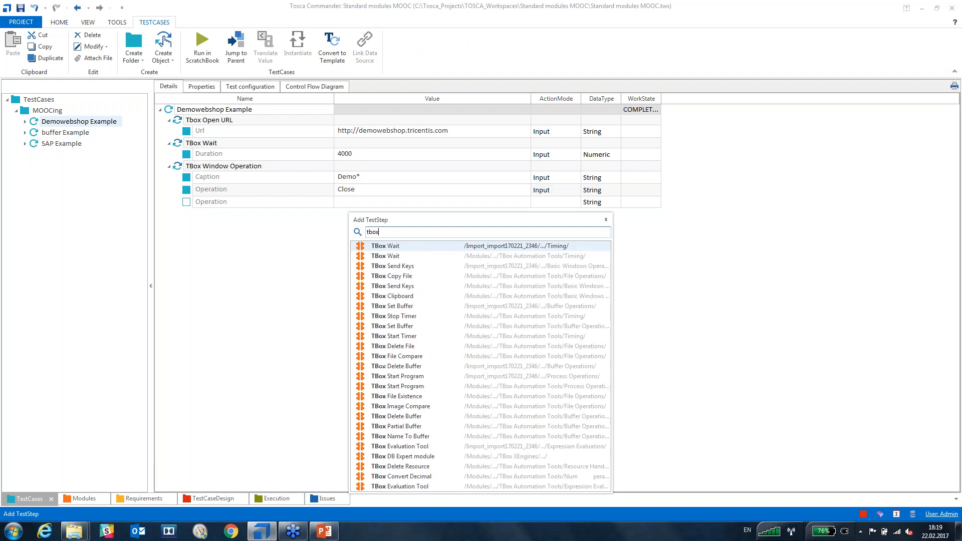
type(" star")
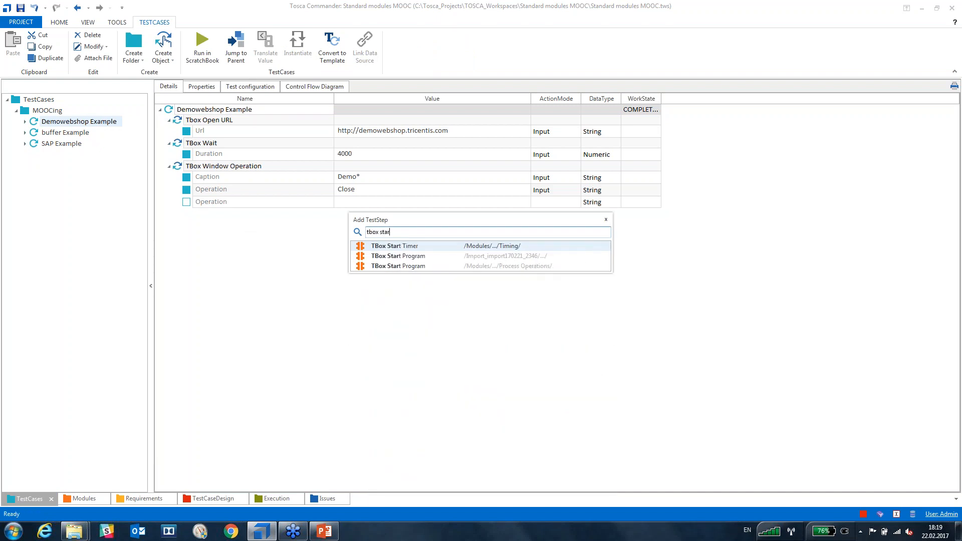
key("Down")
key("Return")
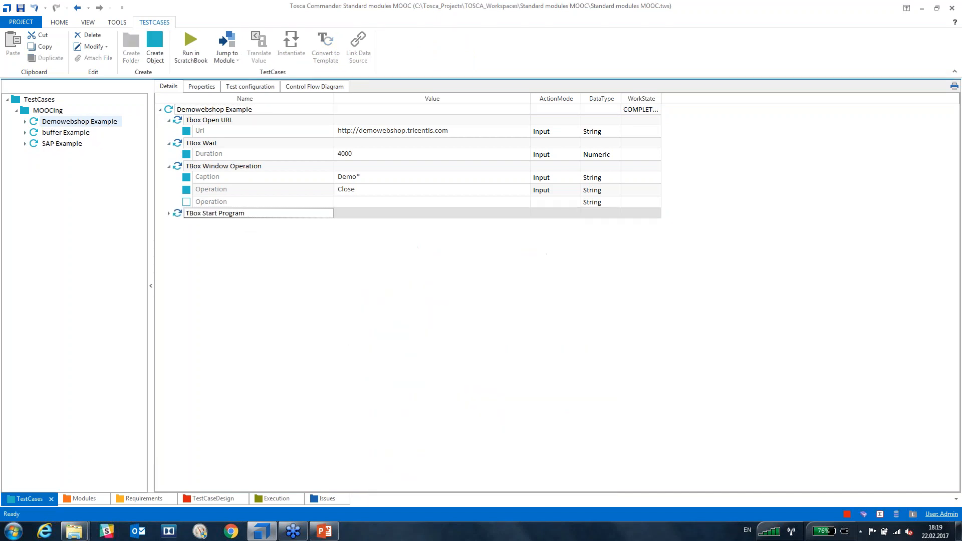
left_click(169, 213)
Set the window operation to Normal, then delete the TBox Window Operation step.
left_click(446, 190)
left_click(503, 196)
left_click(514, 190)
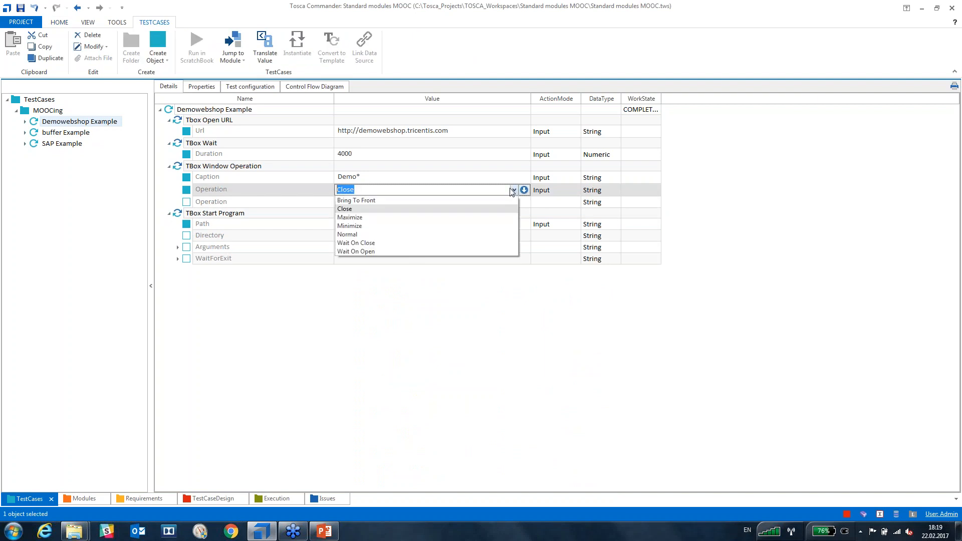
left_click(375, 239)
left_click(374, 320)
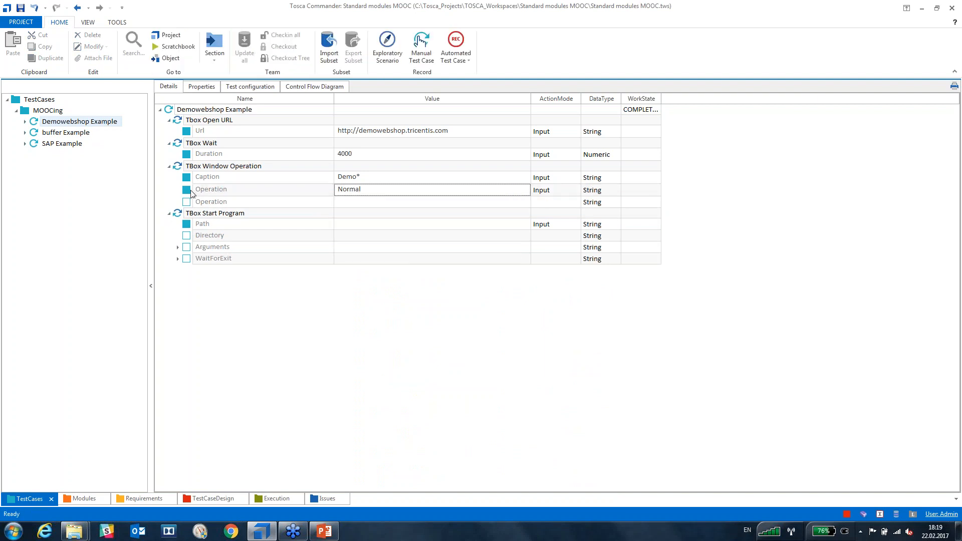
left_click(179, 167)
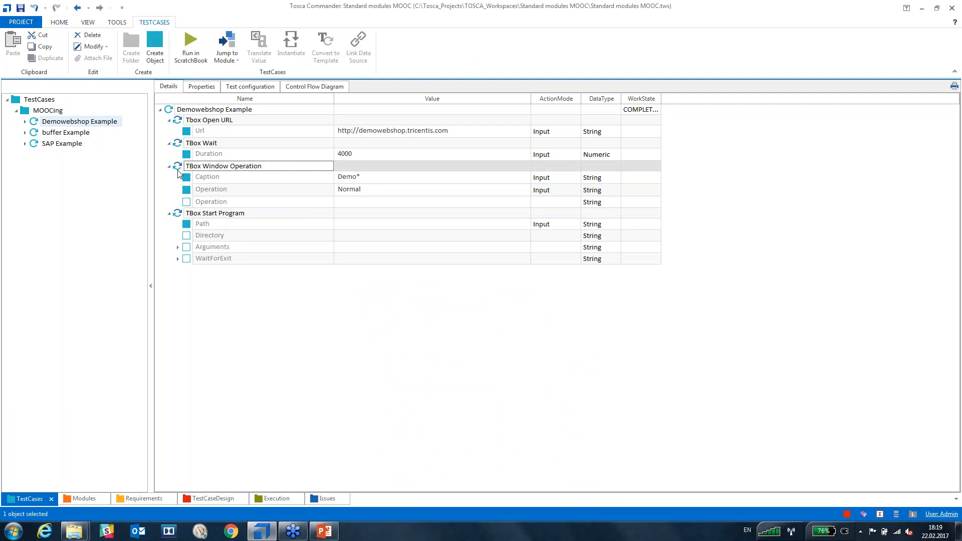
key("Delete")
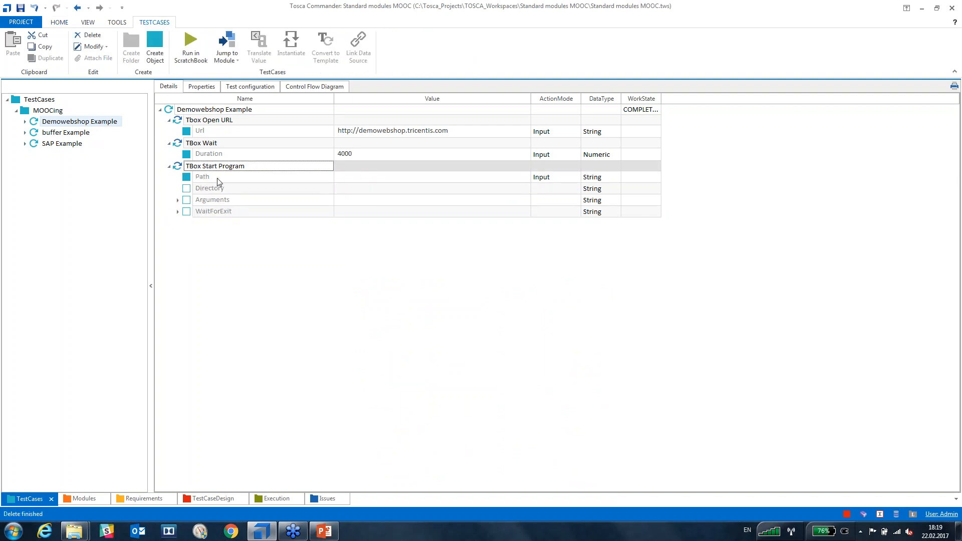
Set TBox Start Program's Path to taskkill and its first Argument to /im.
left_click(368, 179)
left_click(369, 178)
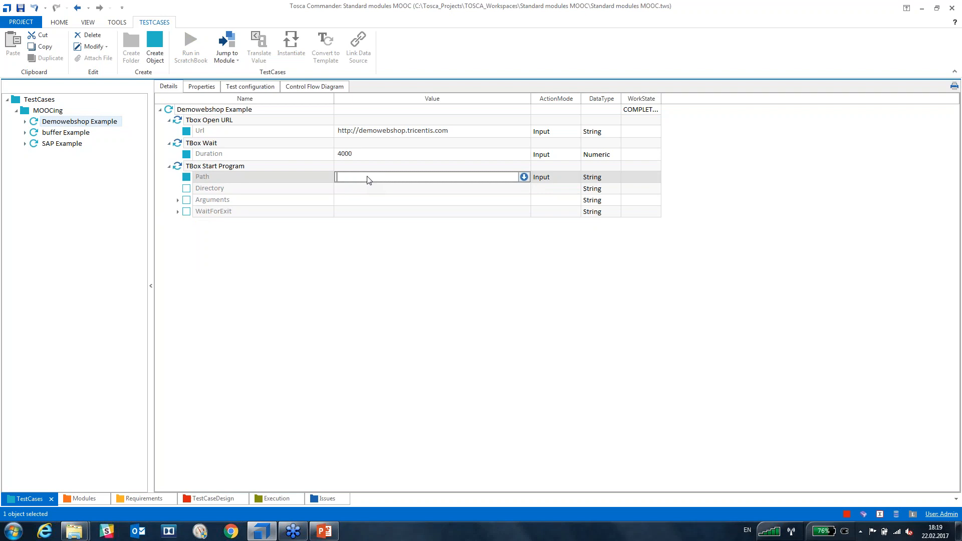
type("taskkill")
key("Return")
left_click(178, 201)
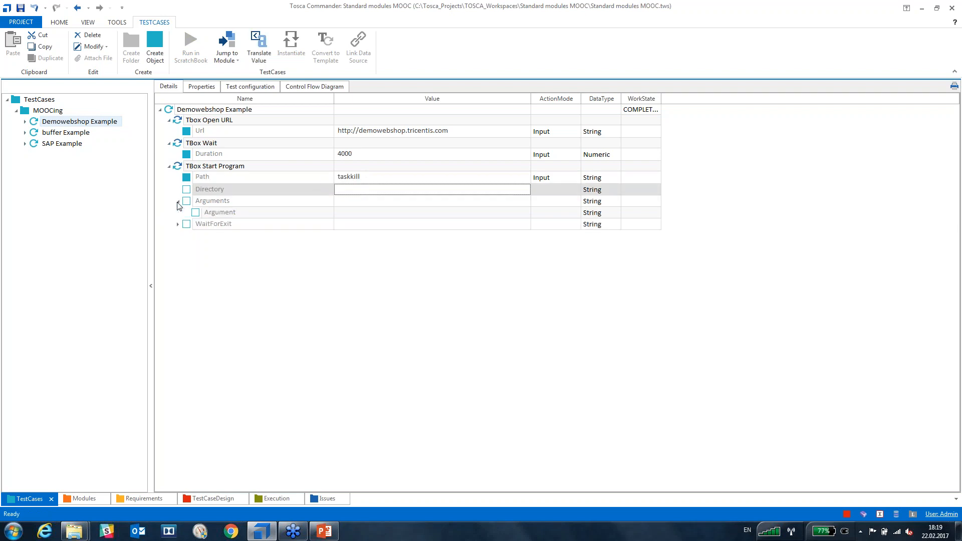
left_click(360, 205)
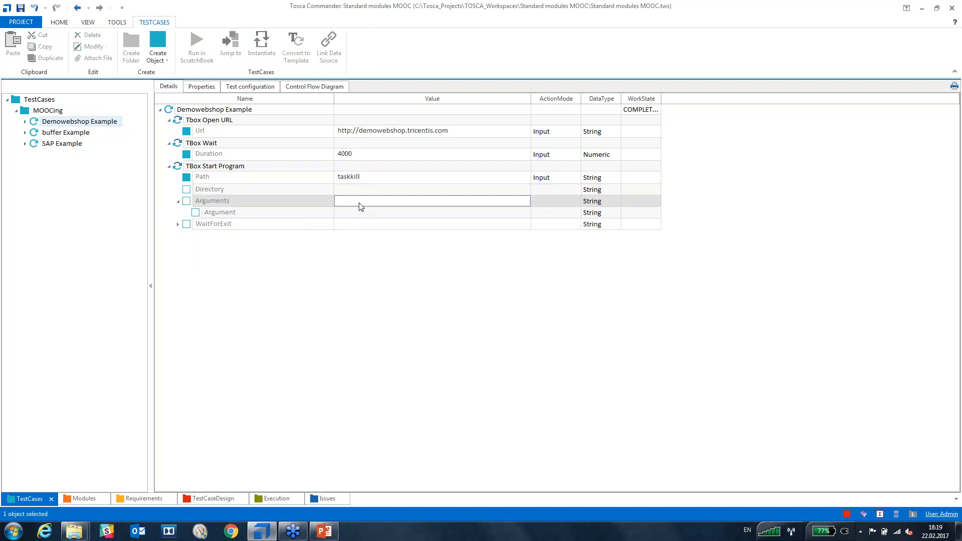
left_click(362, 214)
left_click(363, 215)
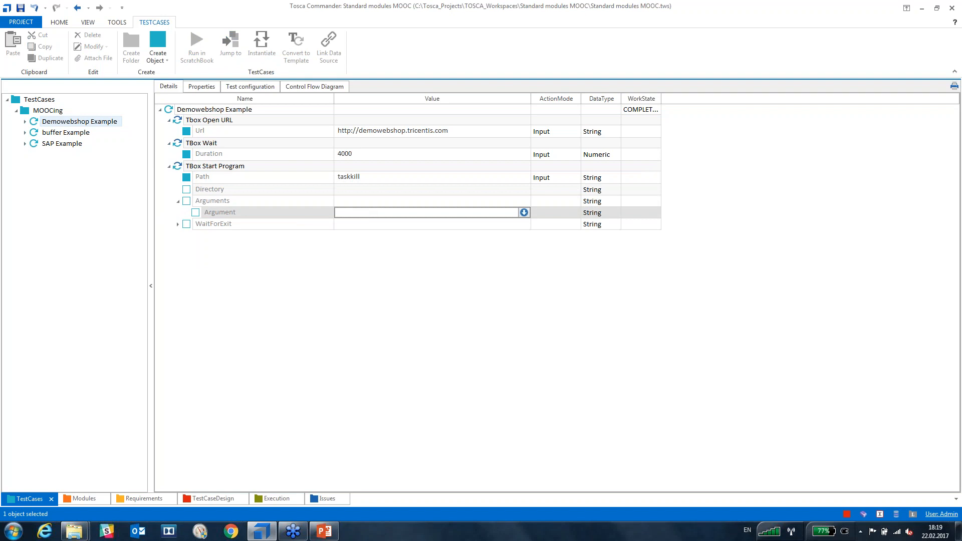
type("/im")
key("Return")
Enter iexplorer.exe as the second Argument.
left_click(356, 225)
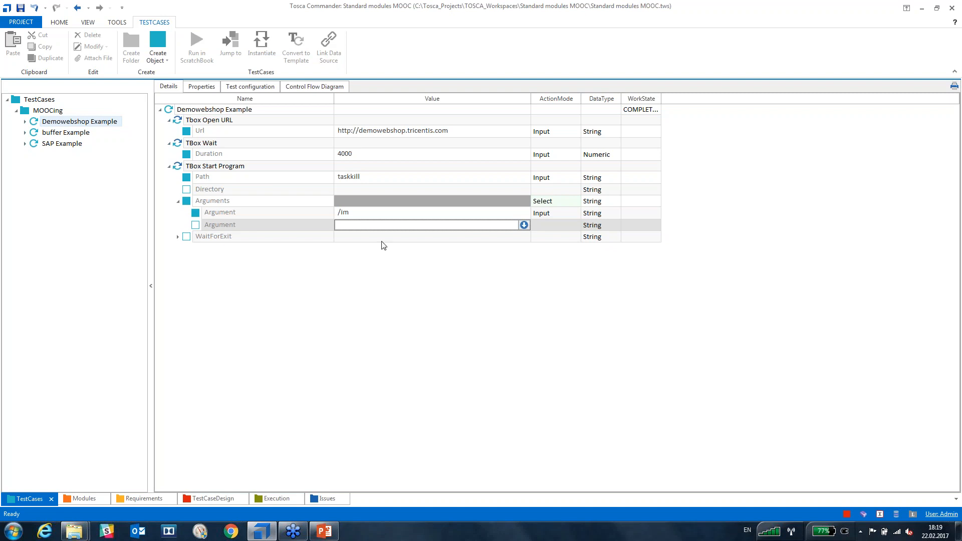
type("InternetExp")
key("BackSpace")
key("BackSpace")
key("BackSpace")
key("BackSpace")
key("BackSpace")
key("BackSpace")
key("BackSpace")
key("BackSpace")
key("BackSpace")
key("BackSpace")
key("BackSpace")
key("BackSpace")
left_click(354, 265)
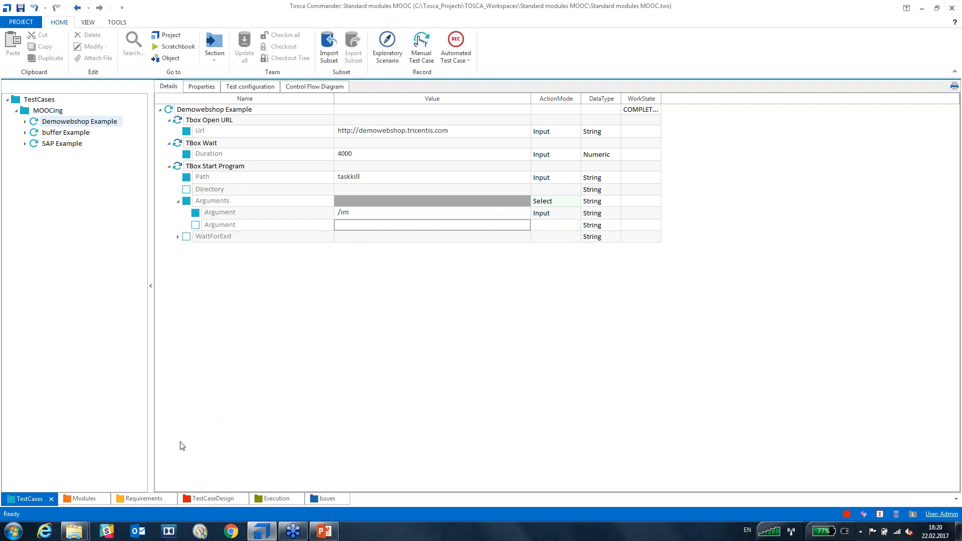
mouse_move(74, 531)
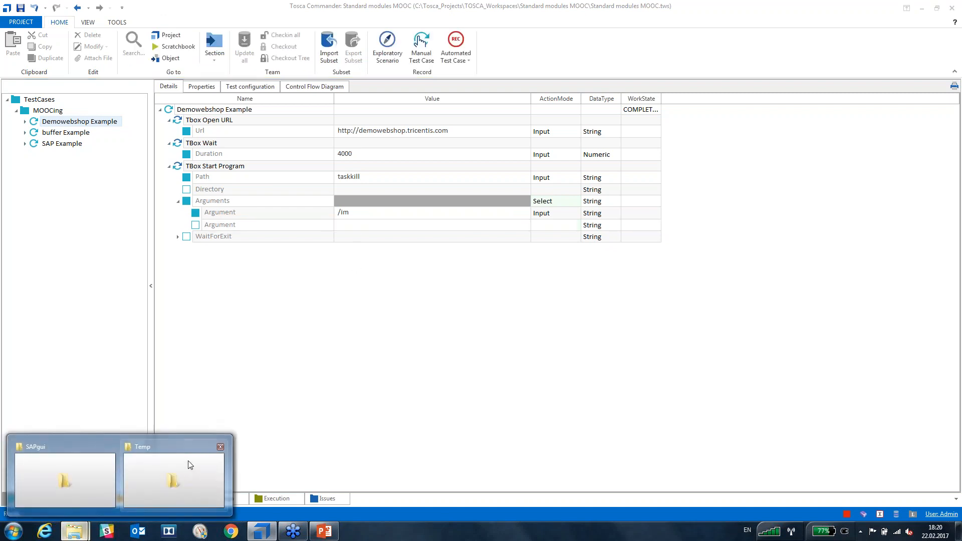
mouse_move(153, 472)
left_click(153, 471)
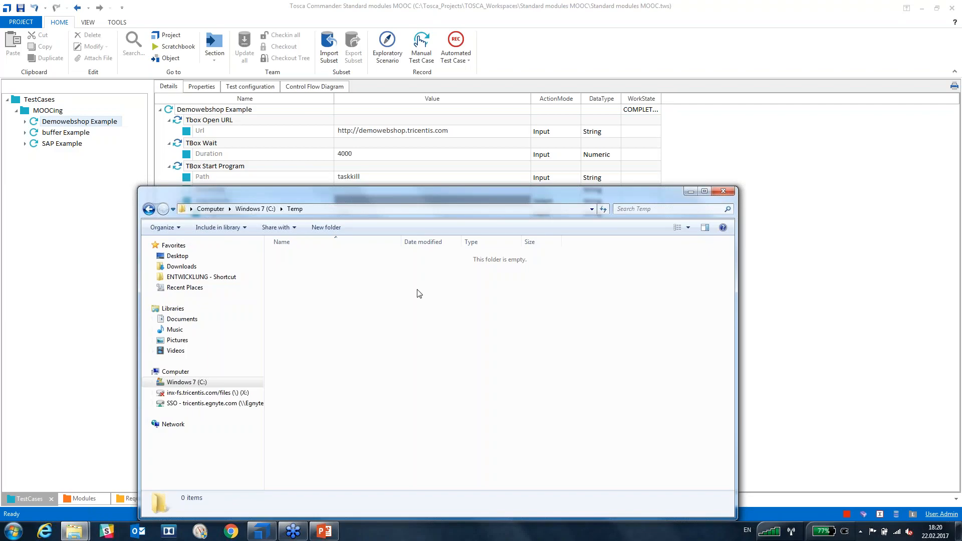
left_click(115, 262)
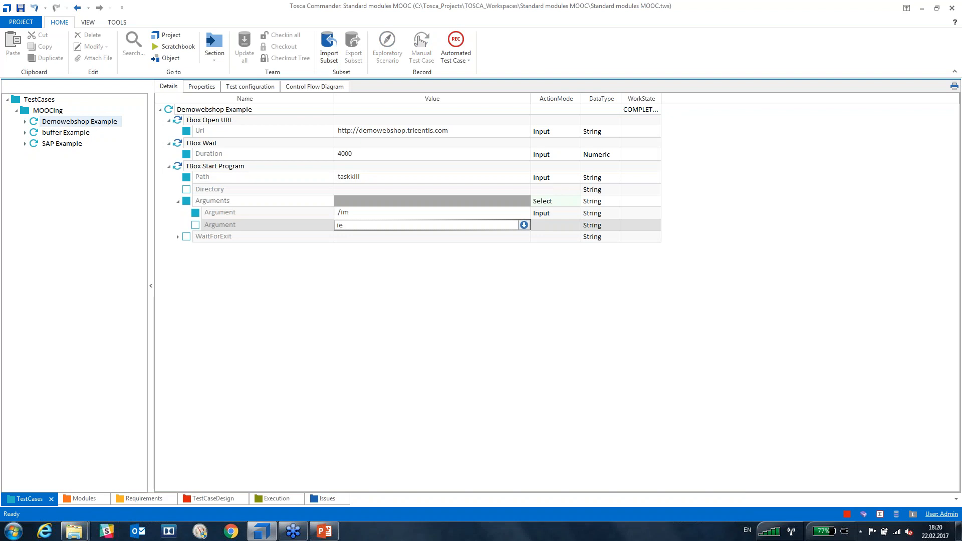
type("xplorer.exe")
key("Return")
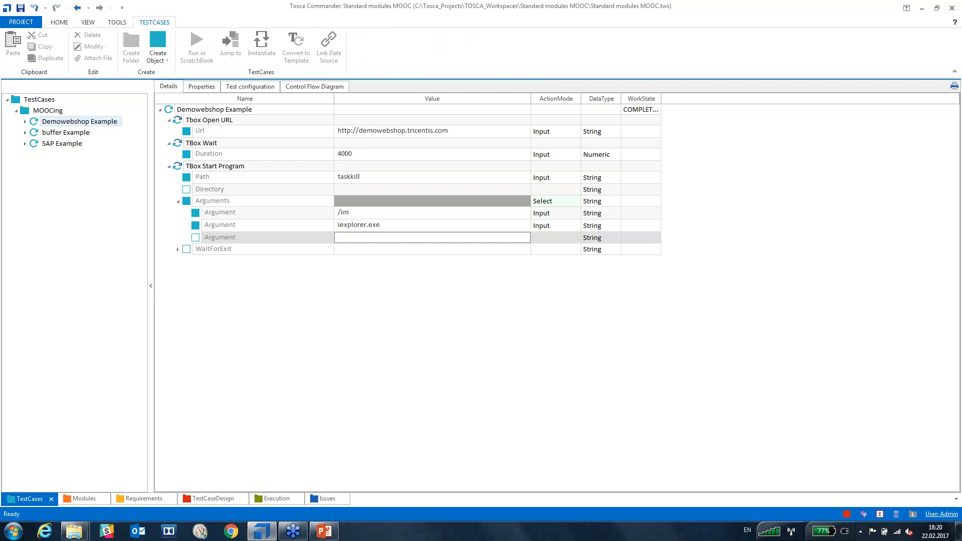
Enter /f as the third Argument and run Demowebshop Example in the ScratchBook.
left_click(360, 239)
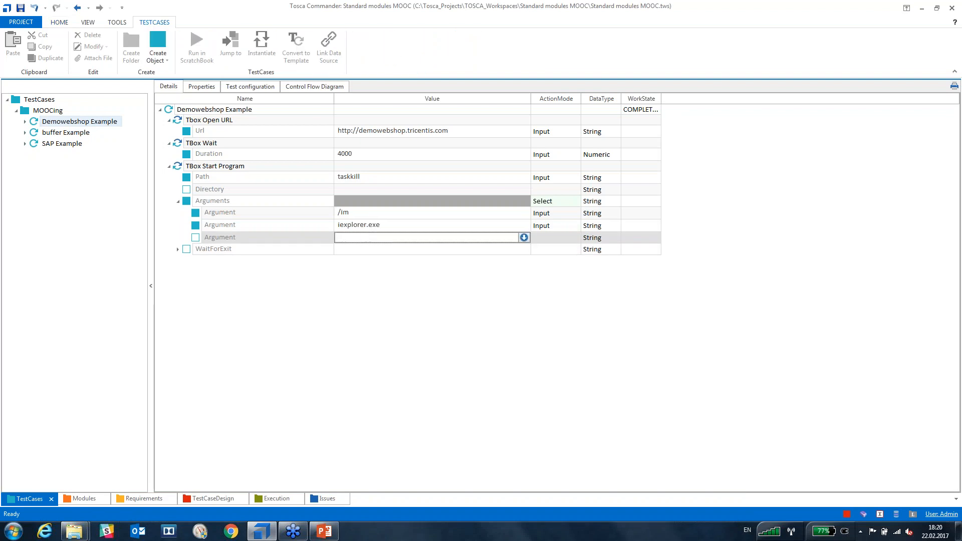
type("/f")
key("Return")
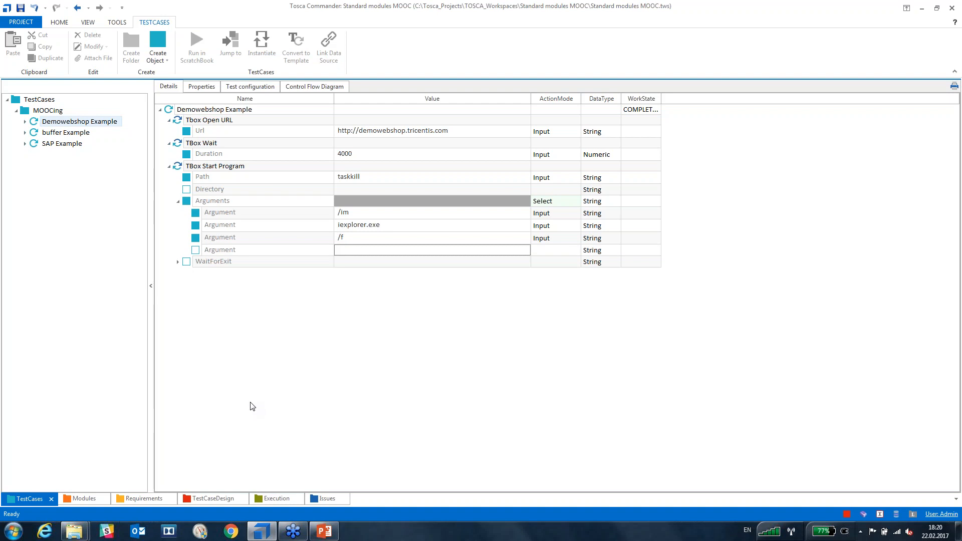
left_click(174, 112)
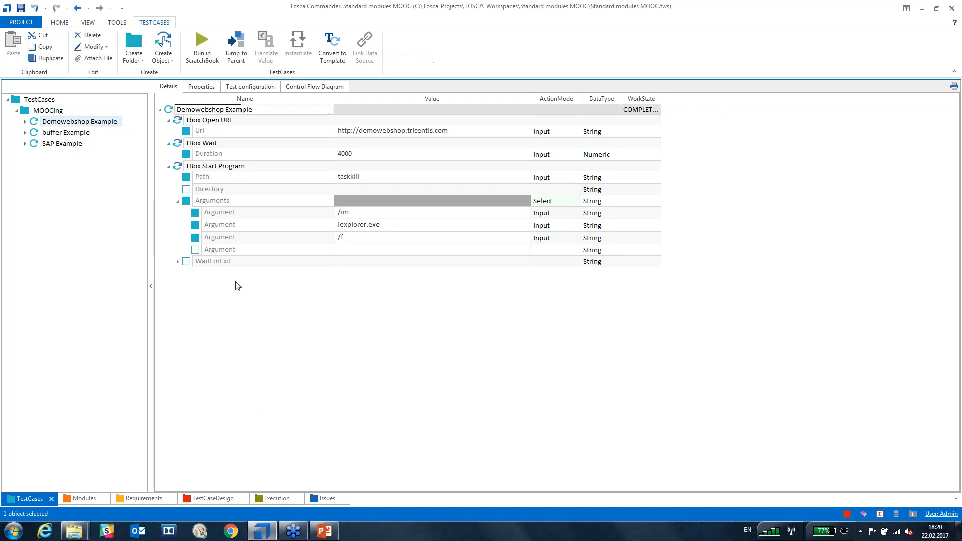
key("F6")
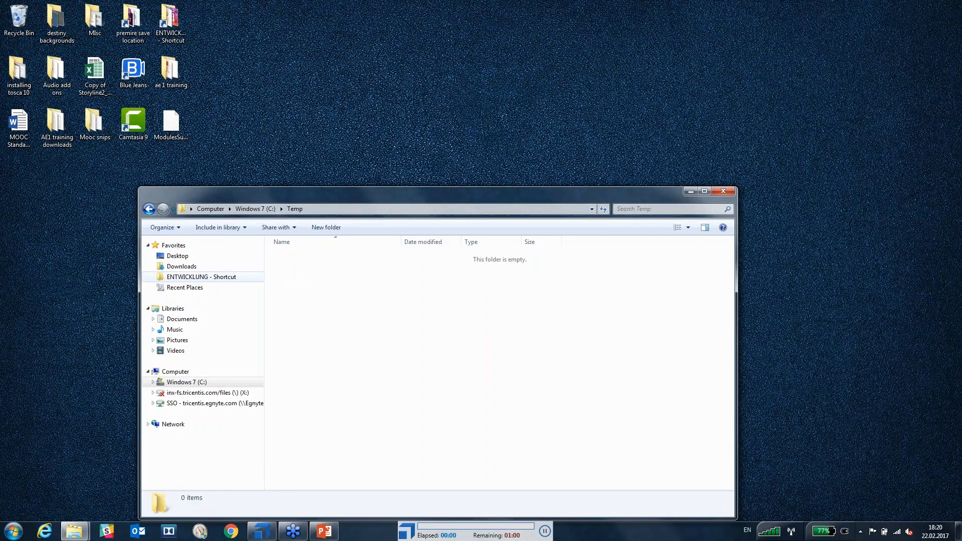
Review the ScratchBook log of the taskkill run, then move aside and close the results window.
left_click(691, 190)
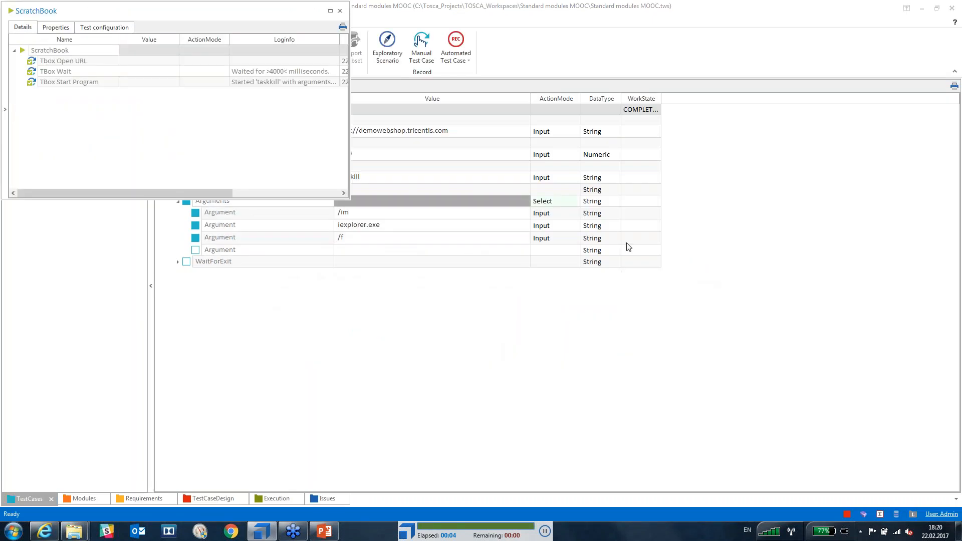
left_click(261, 137)
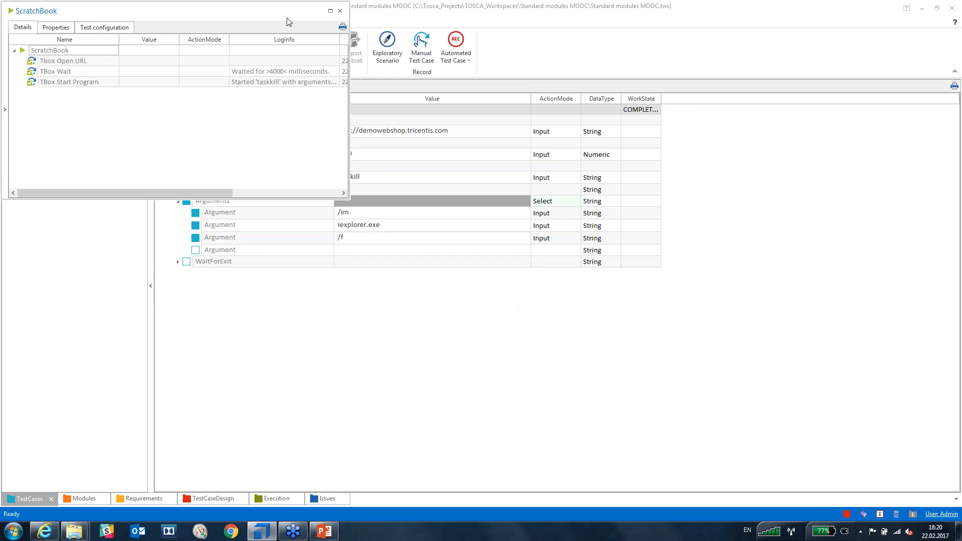
left_click_drag(295, 22, 339, 116)
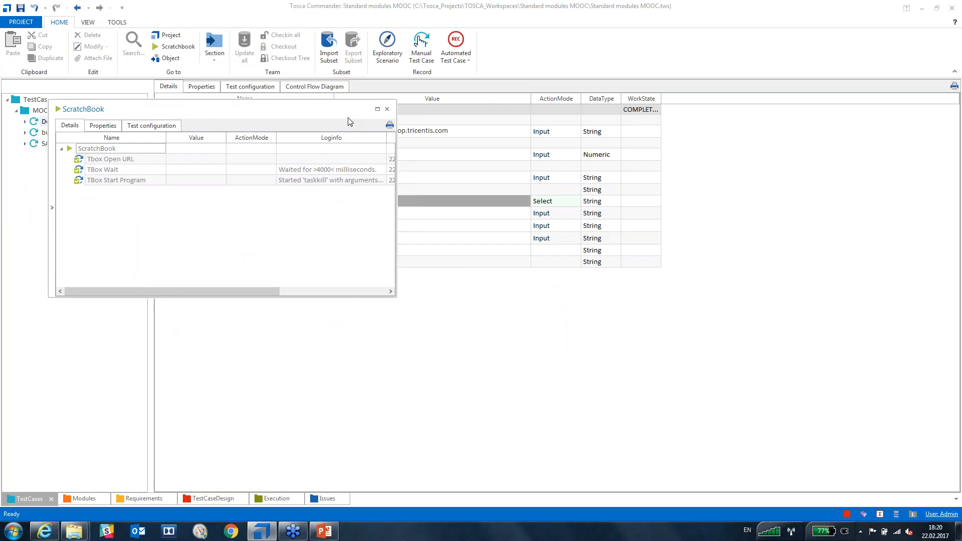
left_click(386, 109)
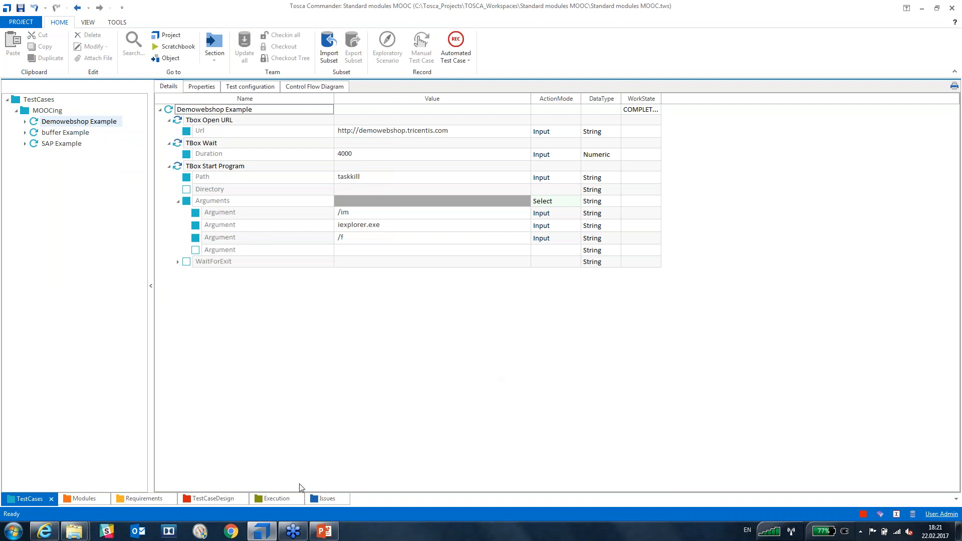
Maximize the Demo Web Shop browser and log in with the customer's e-mail and password.
left_click(56, 534)
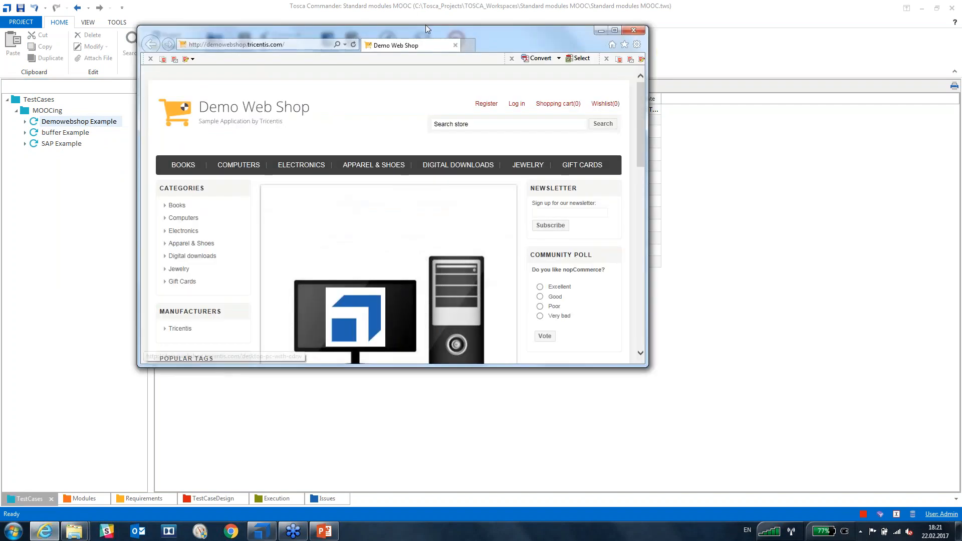
left_click_drag(476, 7, 473, 0)
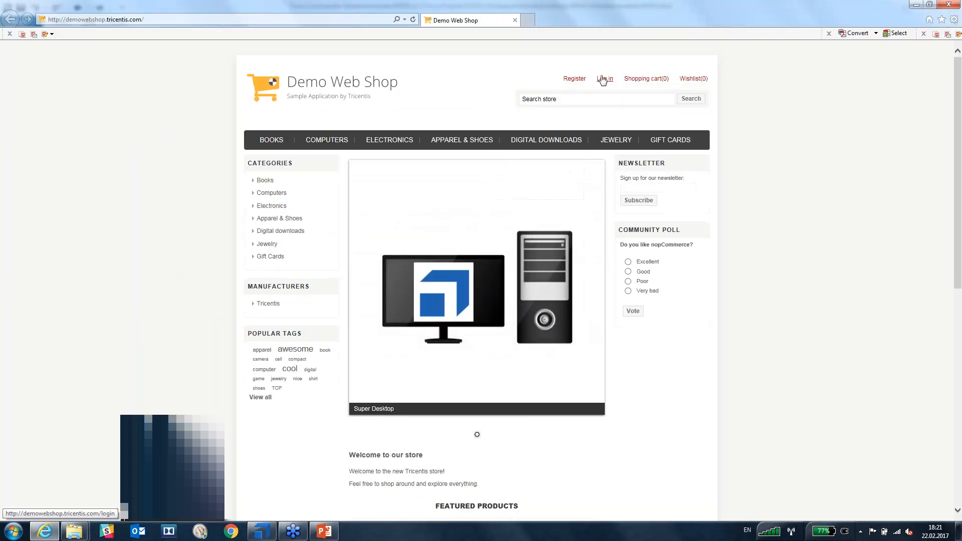
left_click(603, 79)
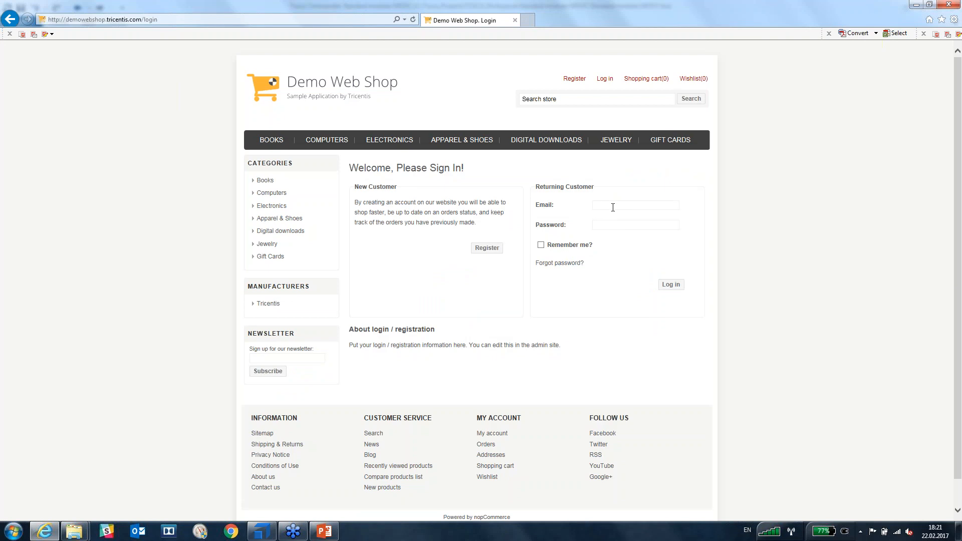
type("**")
key("Return")
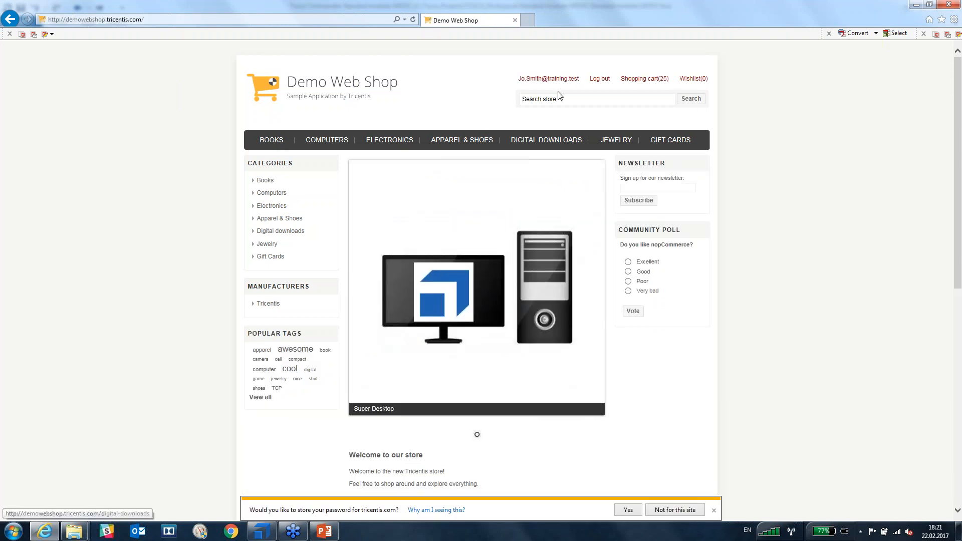
Open My account > Addresses, start deleting the first address, then return to Tosca Commander.
left_click(570, 80)
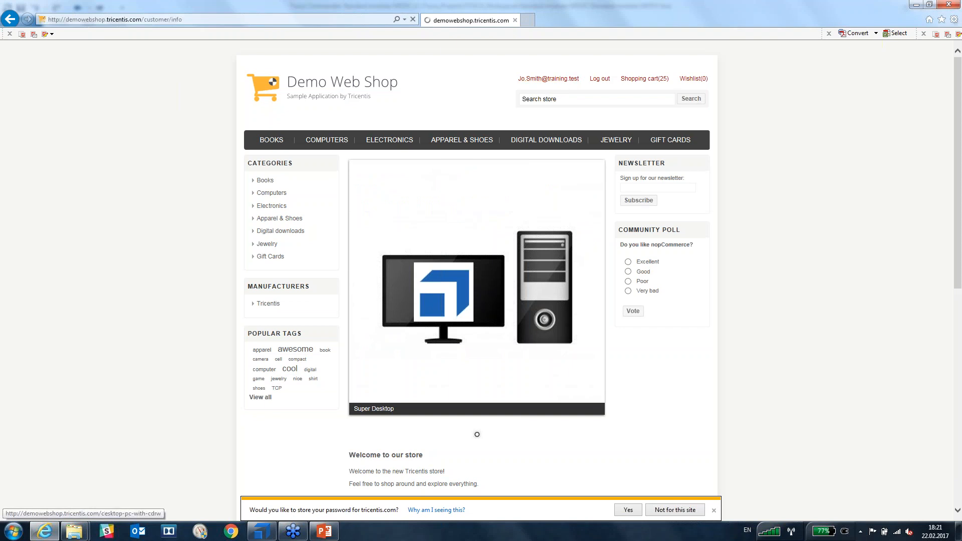
left_click(276, 197)
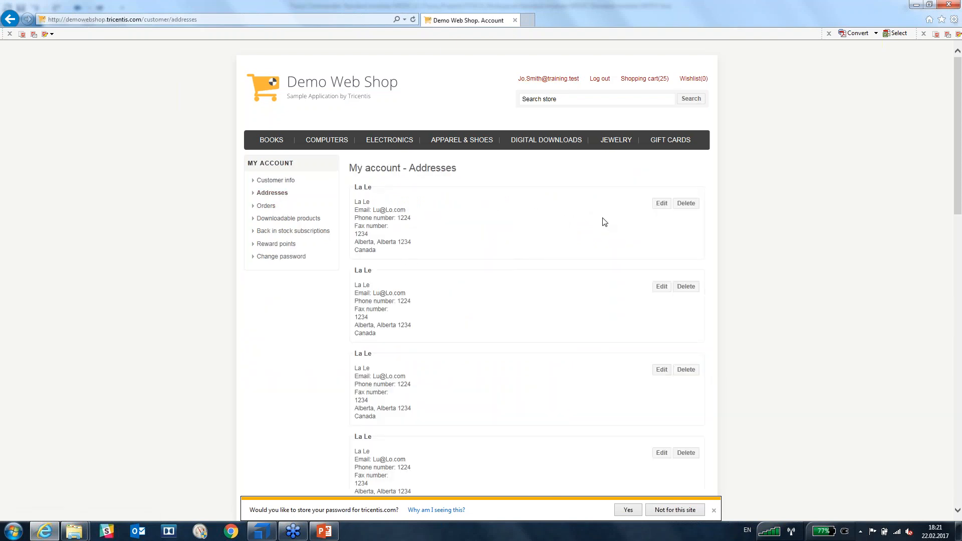
left_click(685, 204)
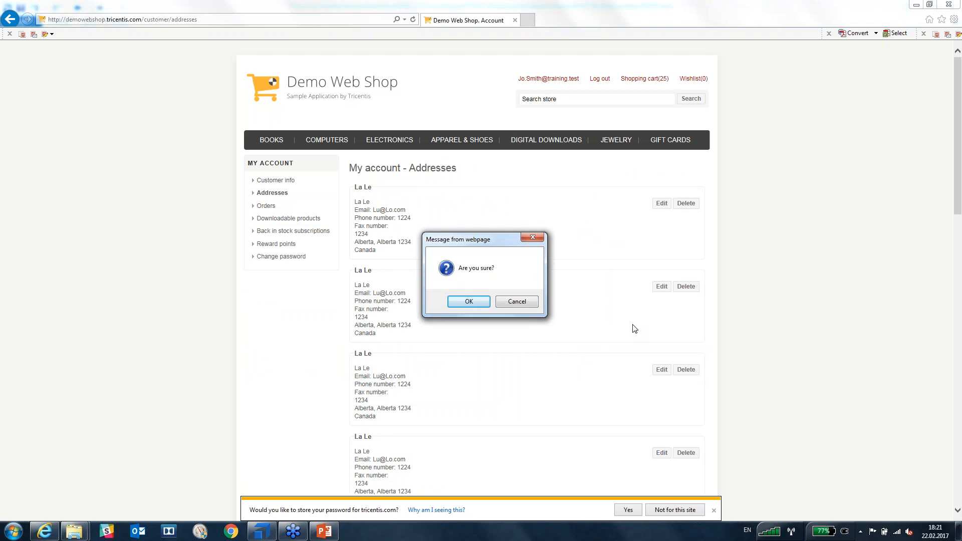
left_click(272, 530)
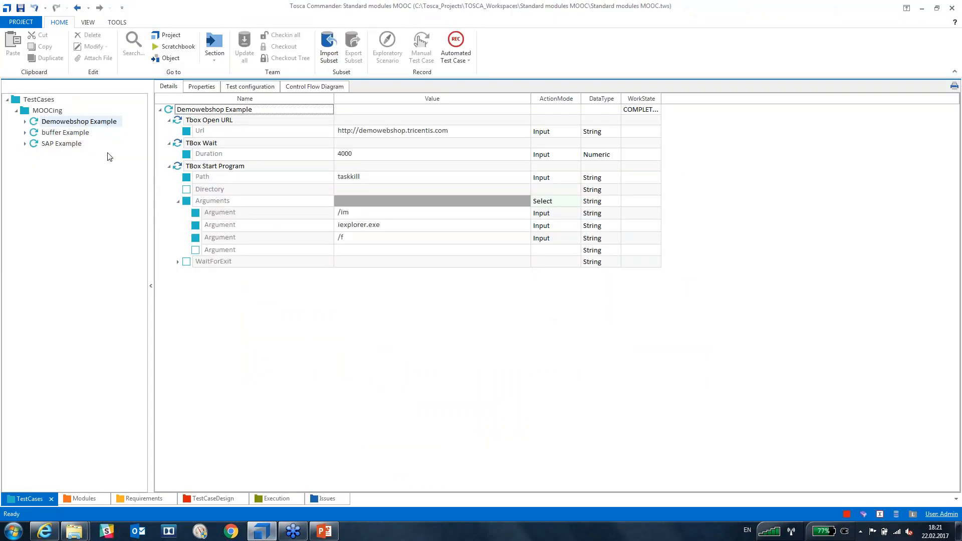
Add a TBox Send Keys step to the buffer Example test case.
left_click(36, 134)
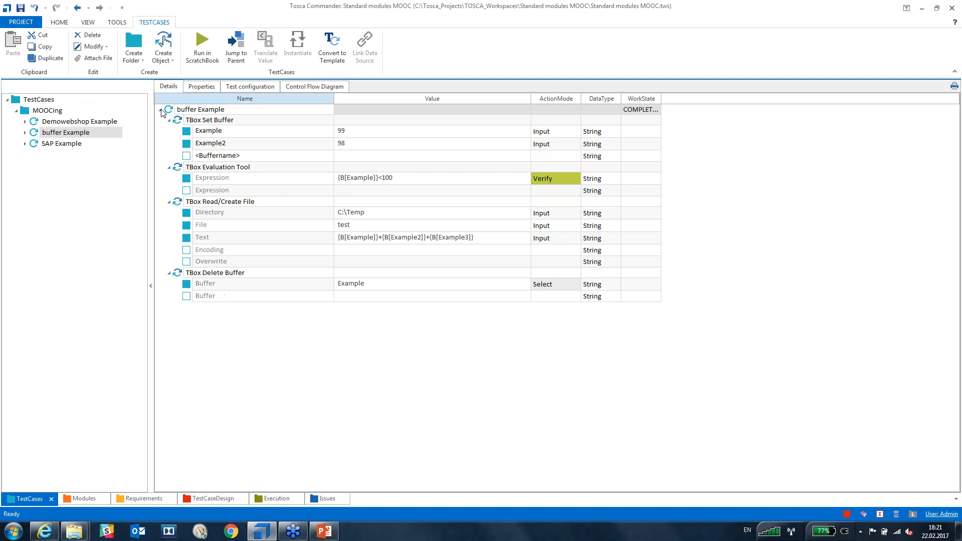
left_click(178, 274)
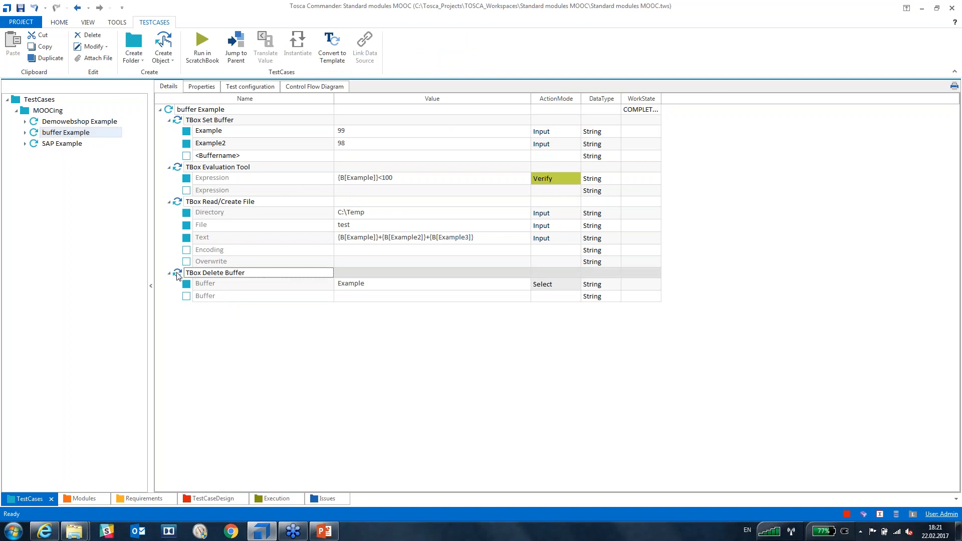
left_click(171, 111)
type("t")
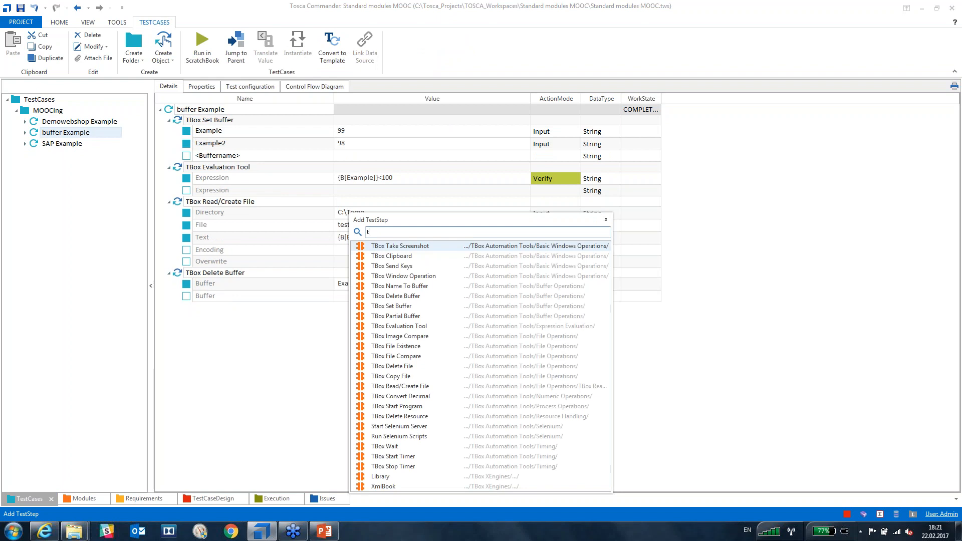
type("box sen")
key("Return")
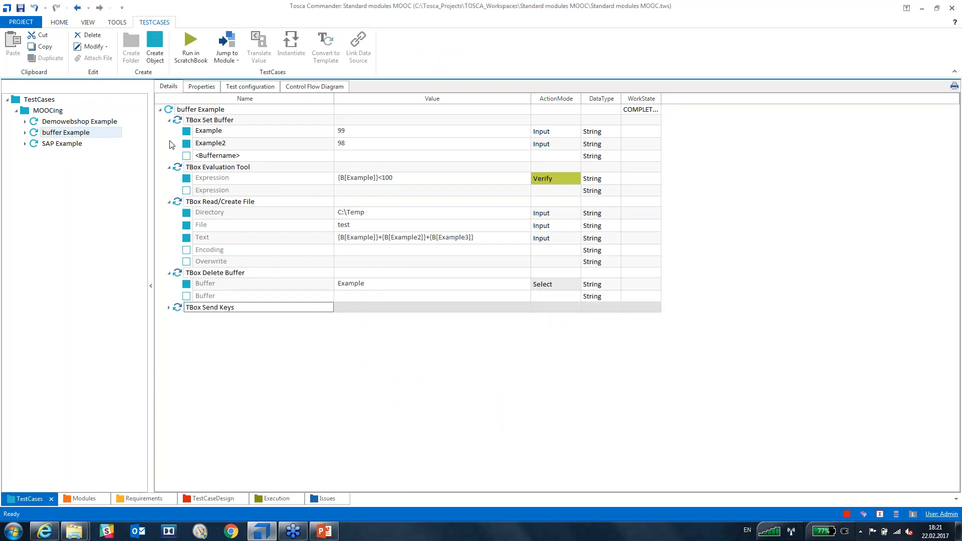
Collapse the other steps, start editing the empty Send Keys Keys value, then bring up Demo Web Shop.
left_click(169, 120)
left_click(169, 130)
left_click(169, 141)
left_click(169, 151)
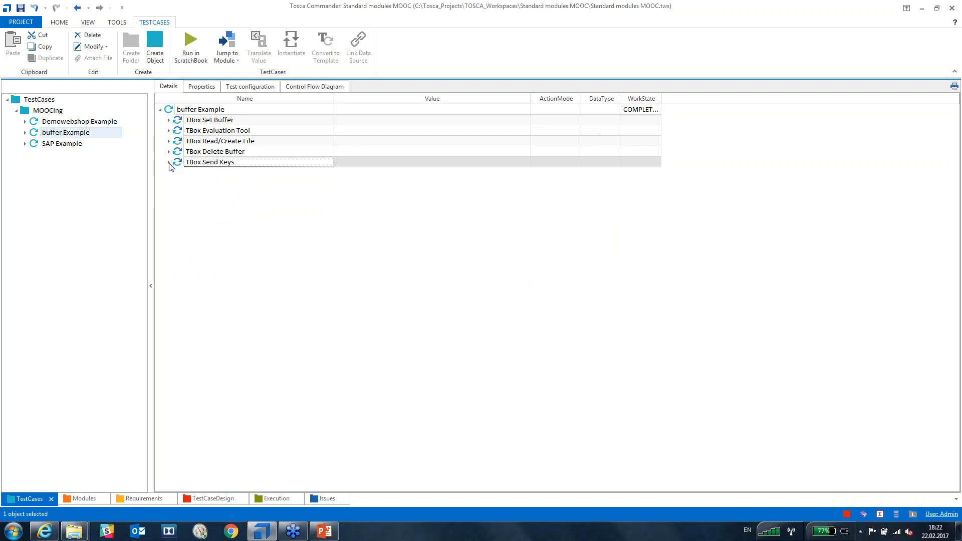
left_click(168, 163)
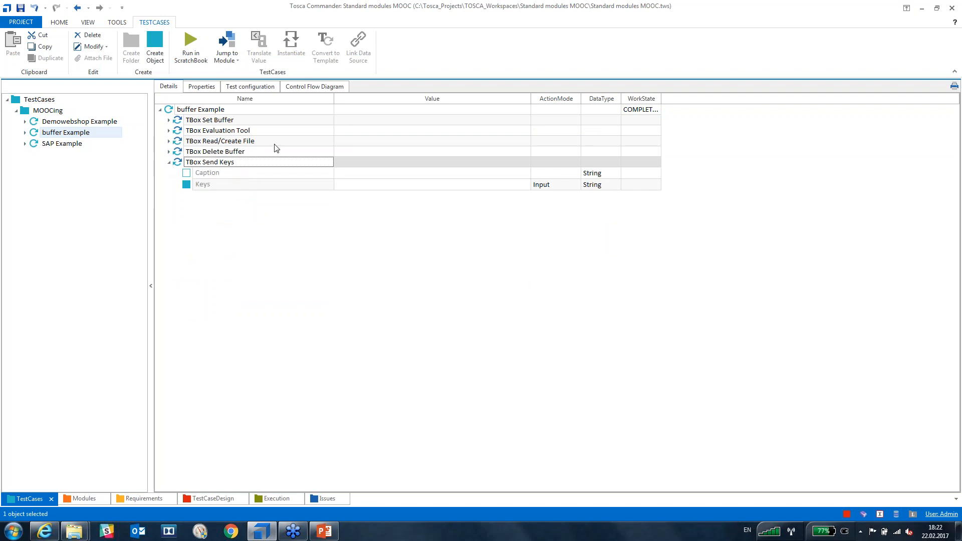
left_click(432, 184)
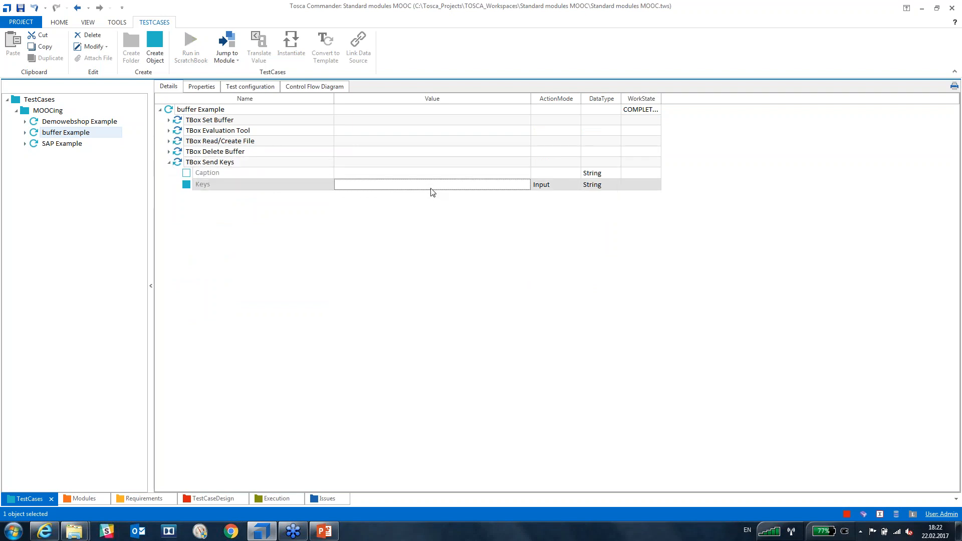
left_click(430, 189)
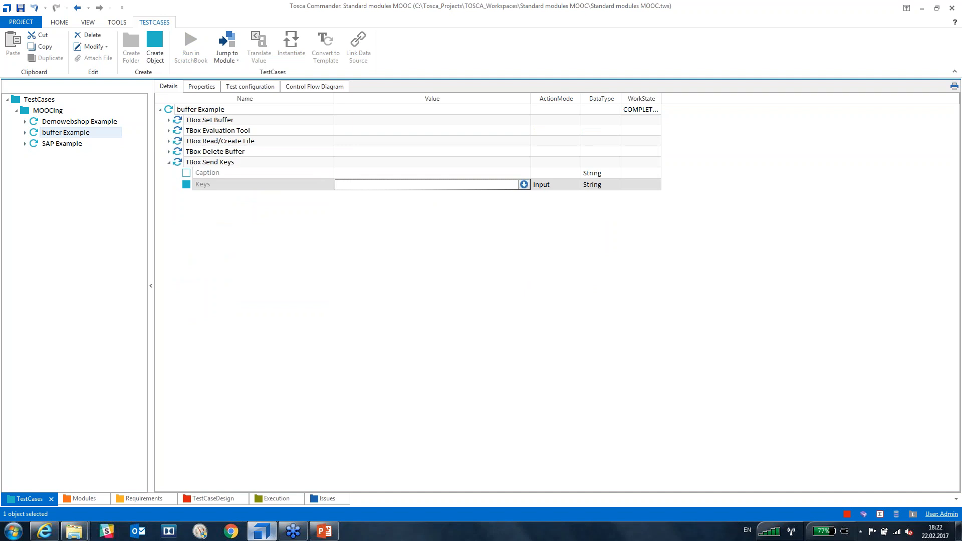
left_click(56, 533)
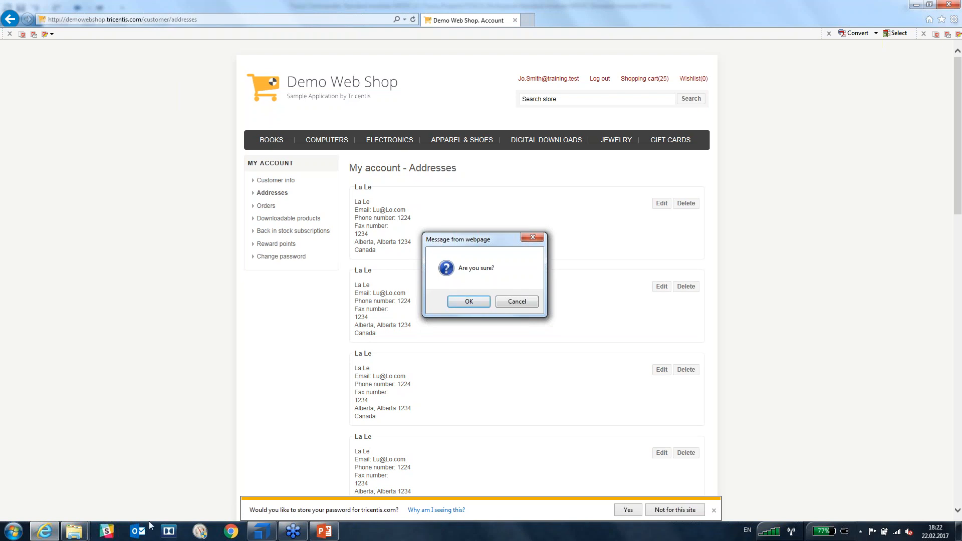
Bring Tosca Commander back in front of the Demo Web Shop delete prompt.
left_click(261, 531)
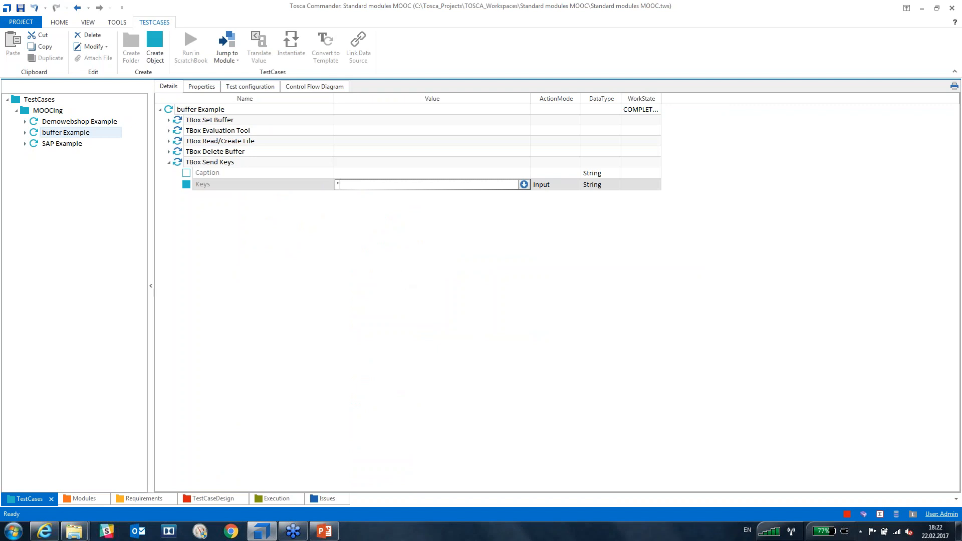
Enter {TAB} as the Keys value of the TBox Send Keys step.
type("{")
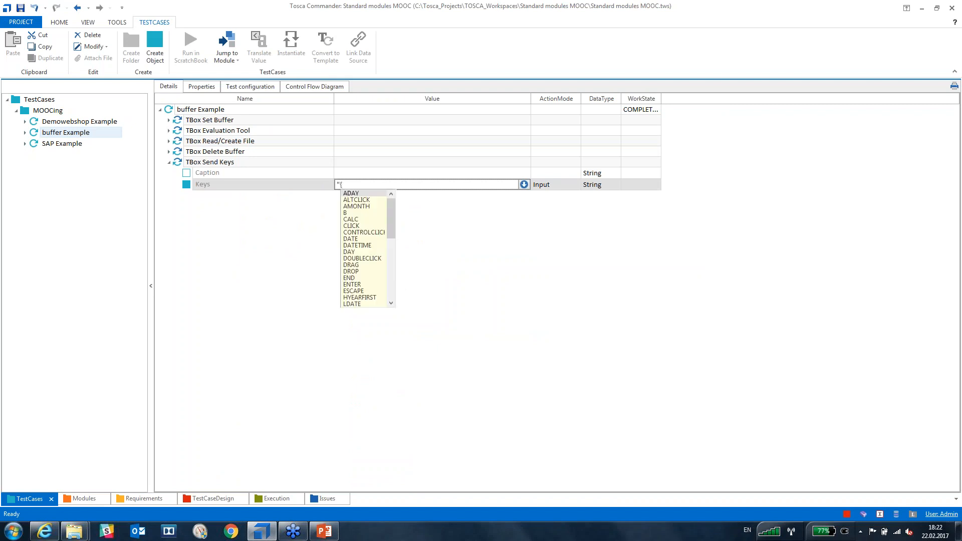
type("TAB}\"~")
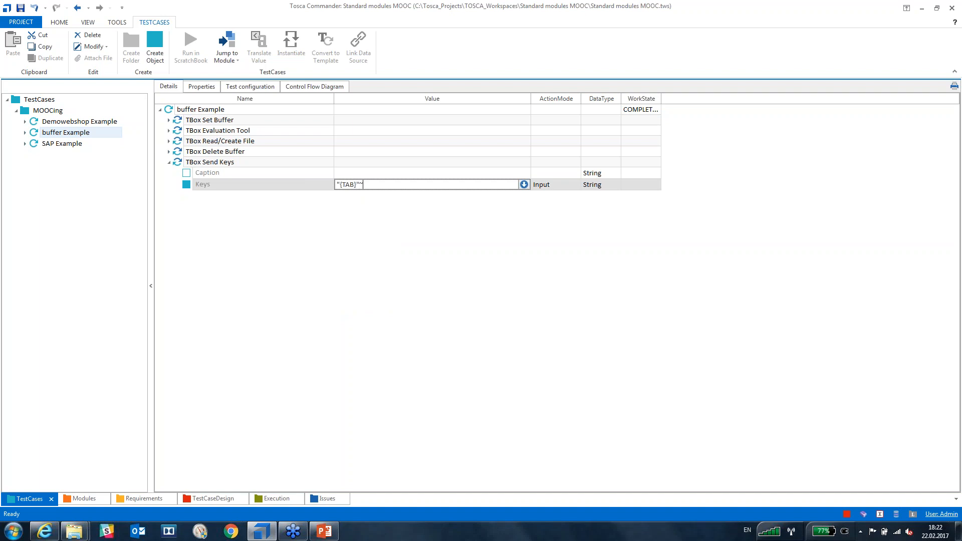
key("Return")
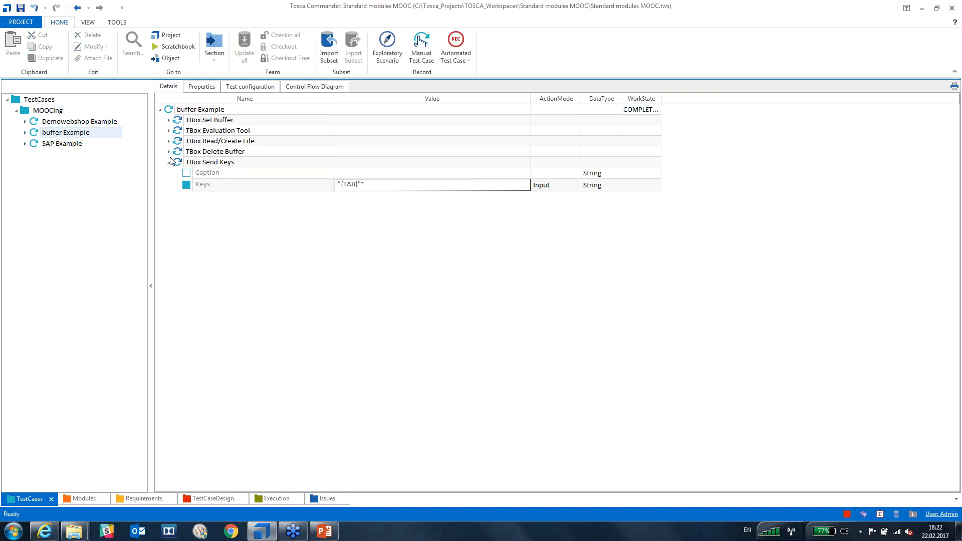
left_click(174, 160)
Run TBox Send Keys alone in the ScratchBook, confirming 'The keys were successfully sent!'.
key("F6")
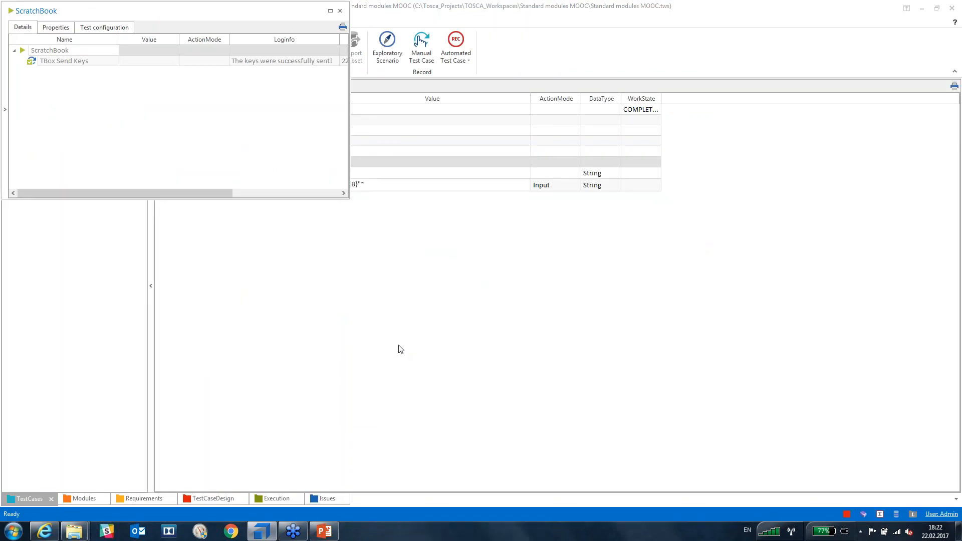
left_click(339, 10)
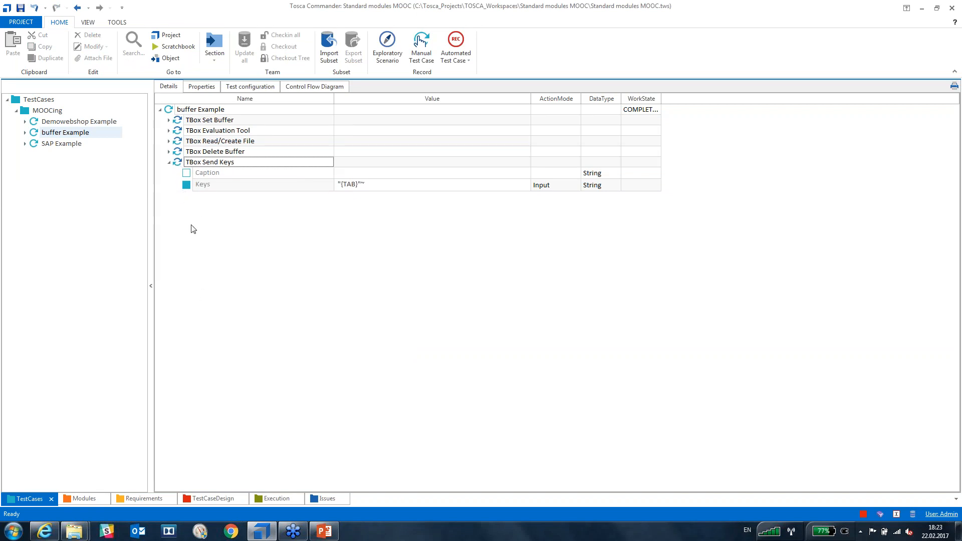
Append a TBox Wait step with Duration 5000 to buffer Example, then show the web shop Addresses page.
left_click(167, 109)
key("ctrl+t")
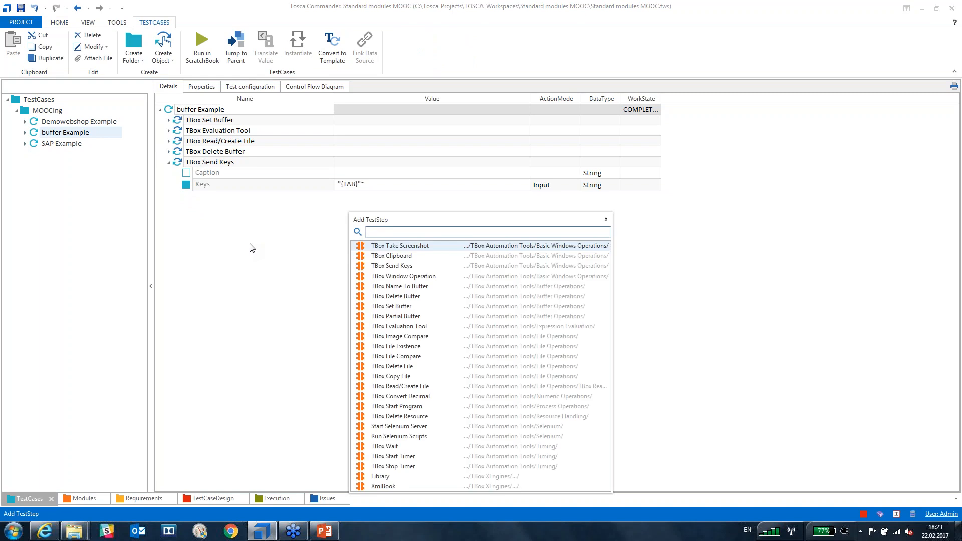
type("tbox")
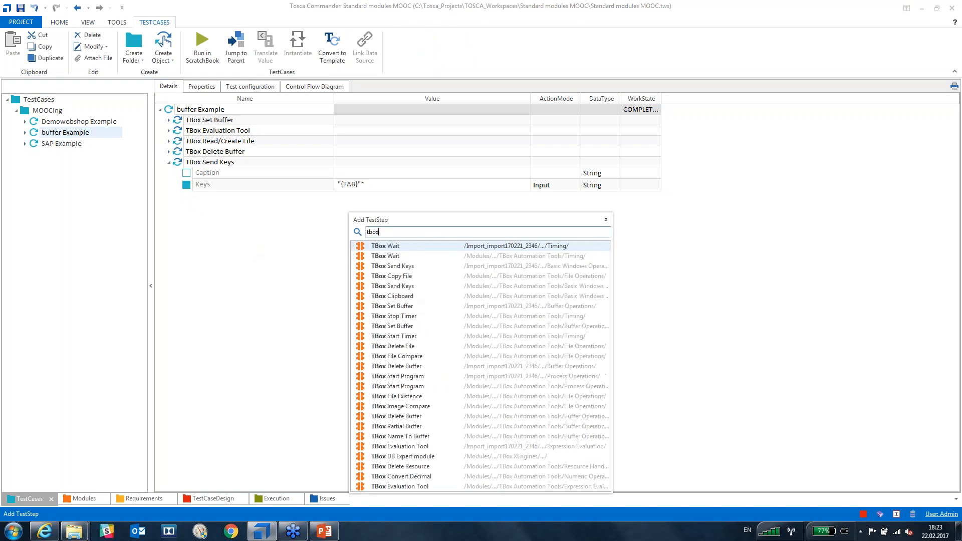
key("Return")
left_click(169, 197)
left_click(409, 208)
left_click(384, 209)
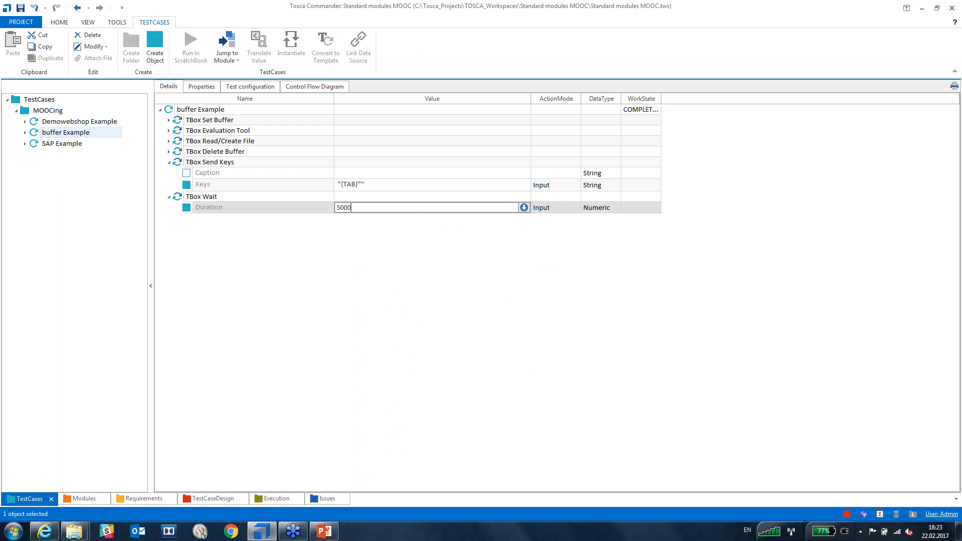
key("Return")
left_click(387, 290)
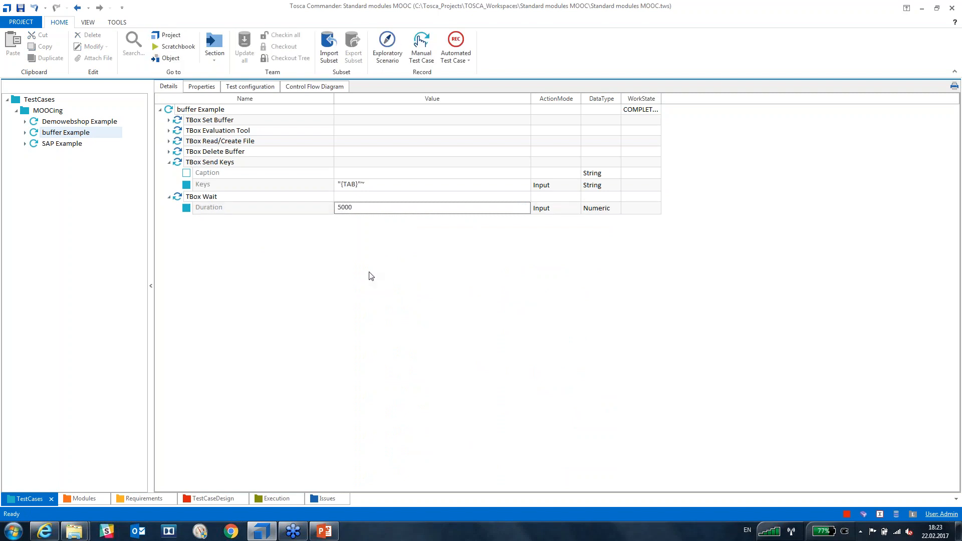
left_click(44, 531)
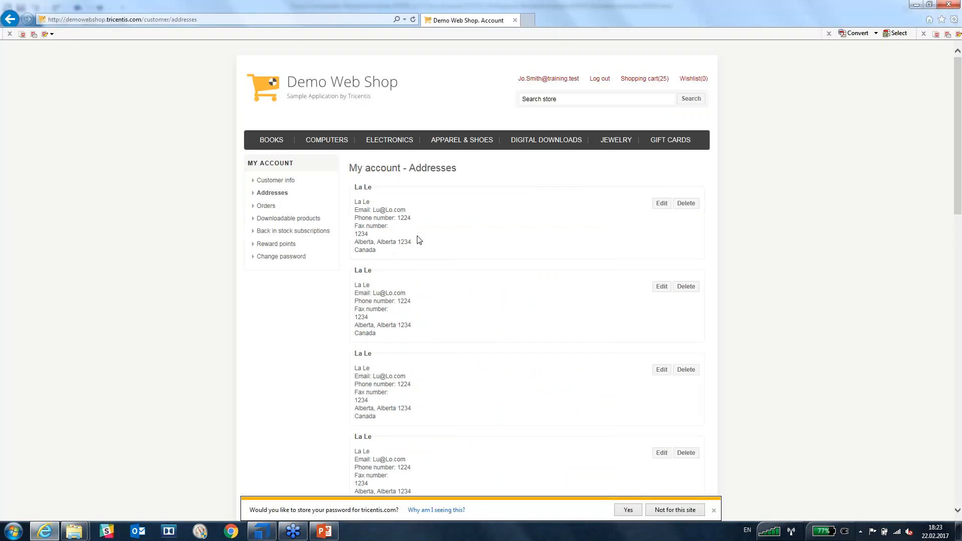
Trigger an address delete prompt in the web shop and run Send Keys plus Wait against it.
left_click(685, 203)
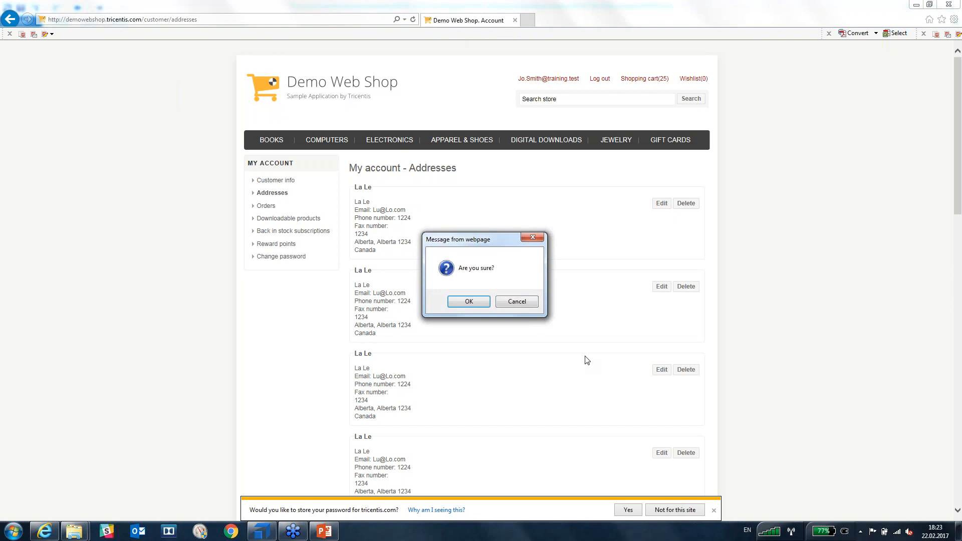
left_click(261, 531)
left_click(182, 162)
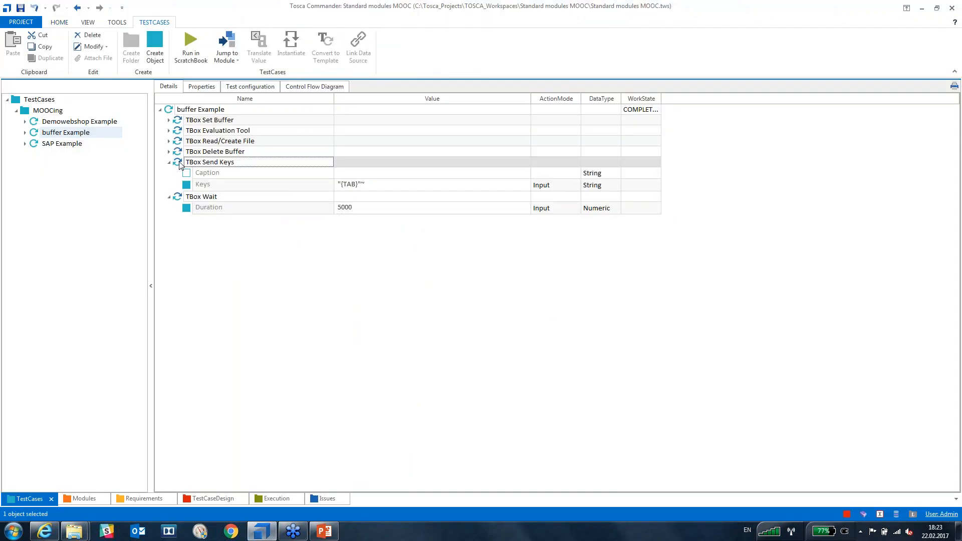
left_click(177, 198)
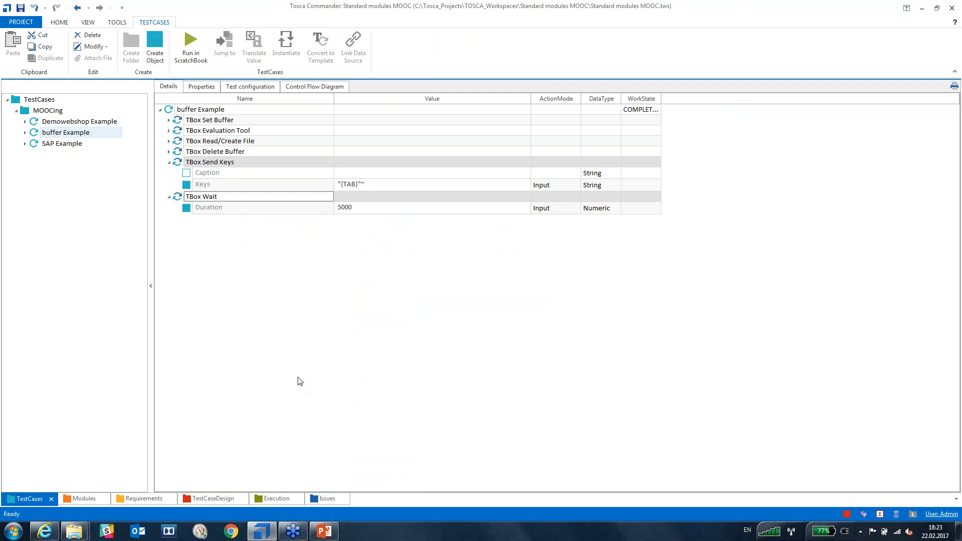
key("F6")
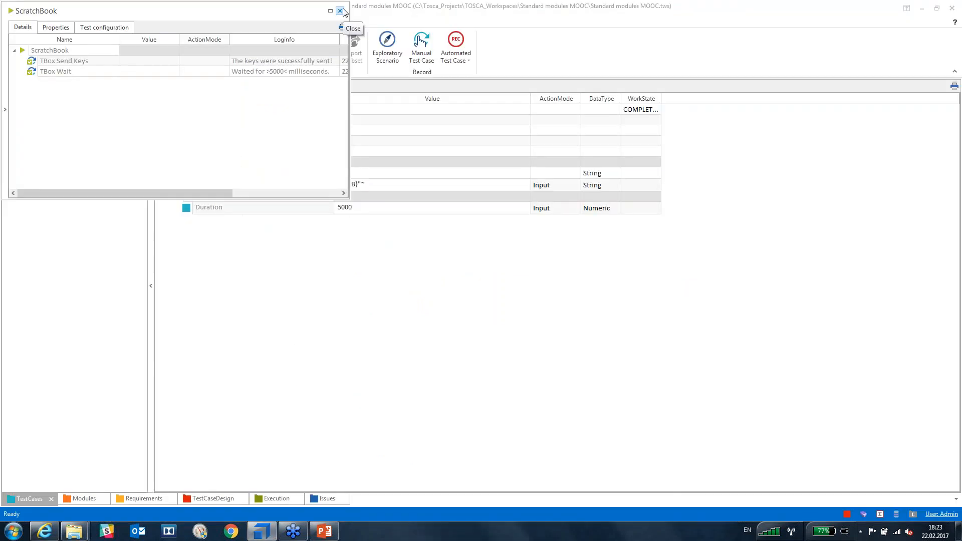
Close the ScratchBook results and delete the TBox Wait step.
left_click(340, 10)
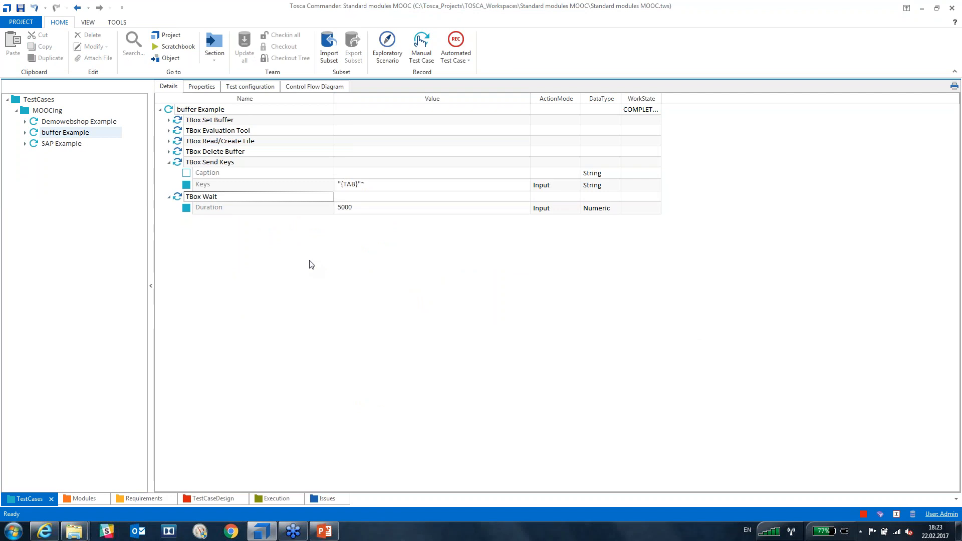
left_click(181, 197)
key("Delete")
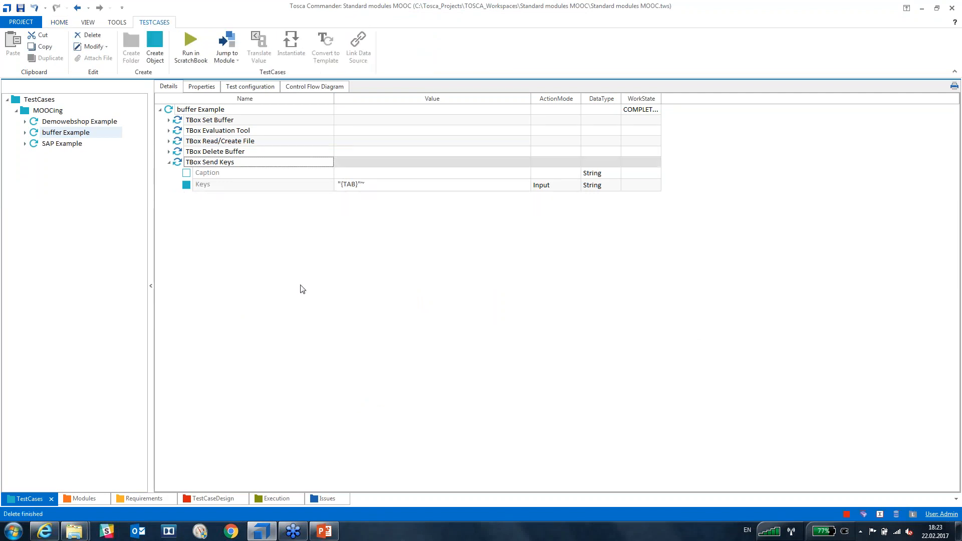
left_click(302, 289)
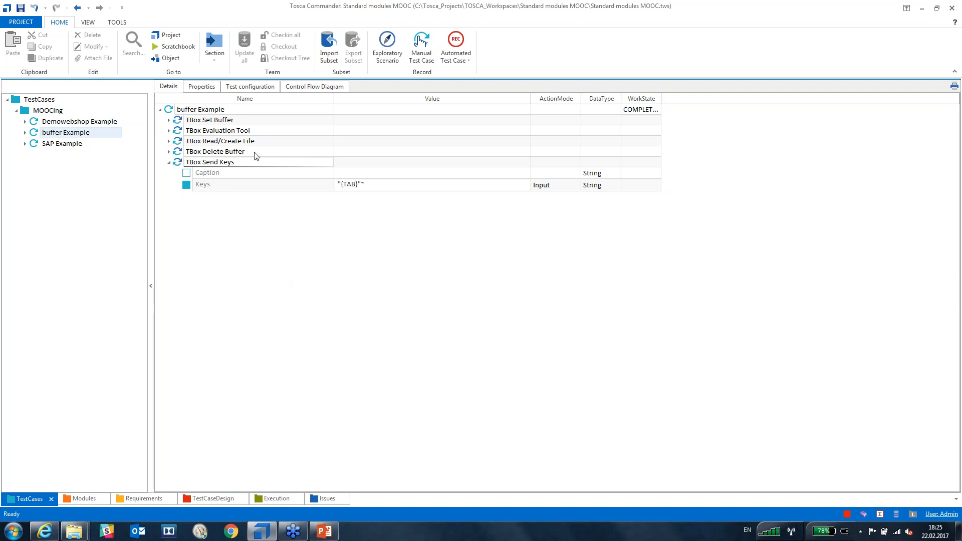
Delete the TBox Send Keys step and run TBox Set Buffer alone in the ScratchBook.
left_click(183, 165)
key("Delete")
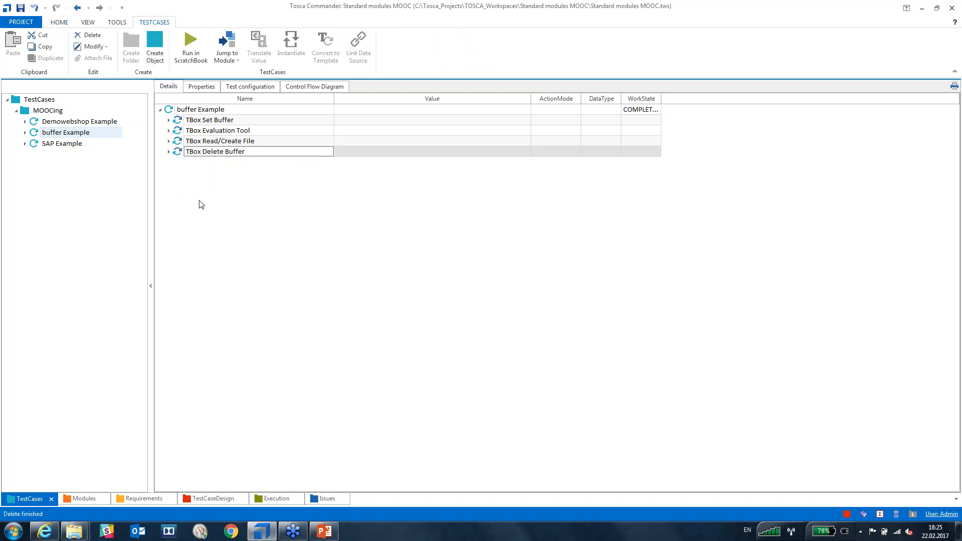
left_click(169, 151)
left_click(246, 262)
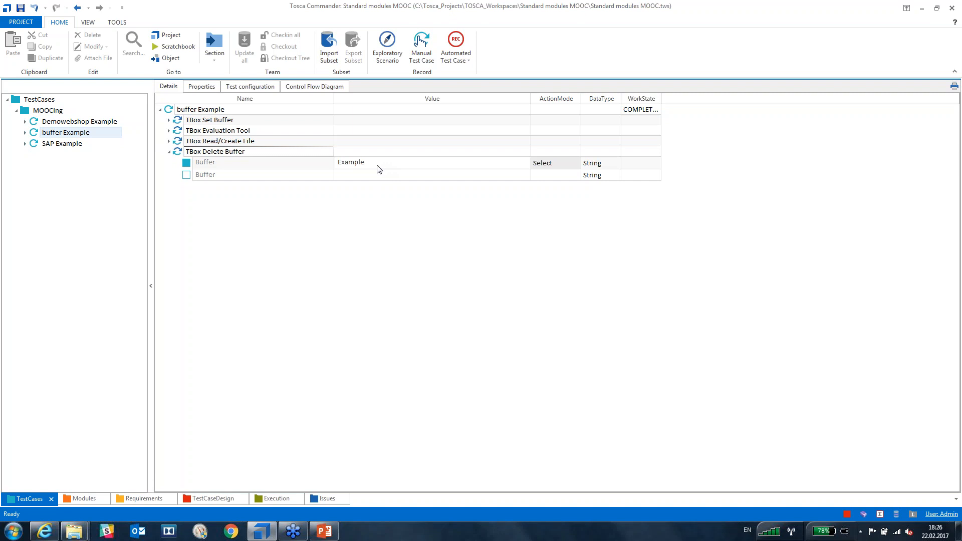
left_click(182, 122)
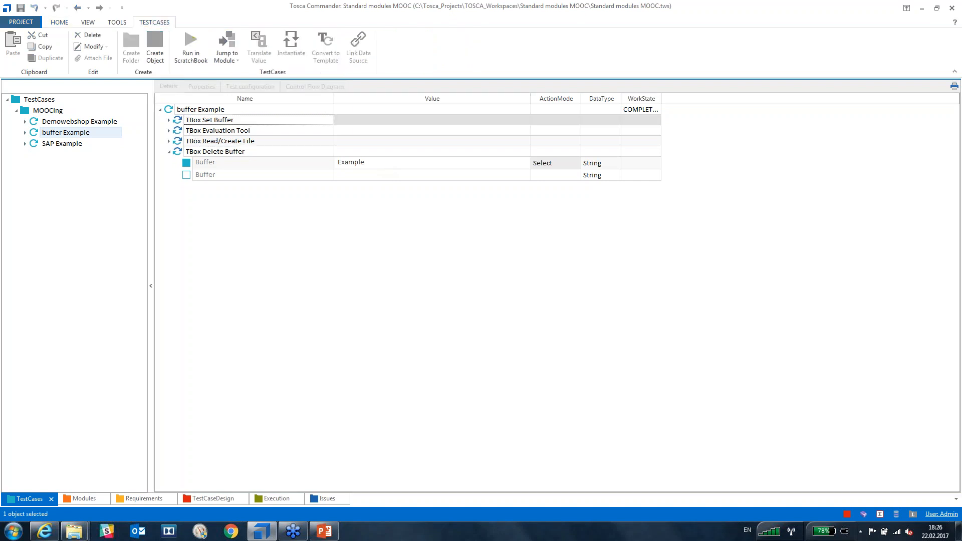
key("F6")
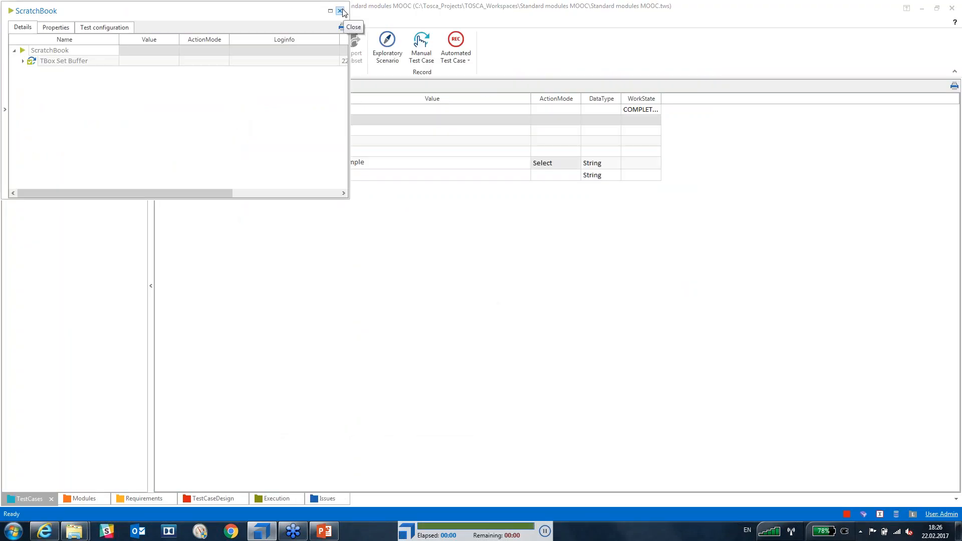
Inspect the stored buffer values, such as Example 99, in Tosca Settings' Engine group.
left_click(340, 11)
left_click(20, 25)
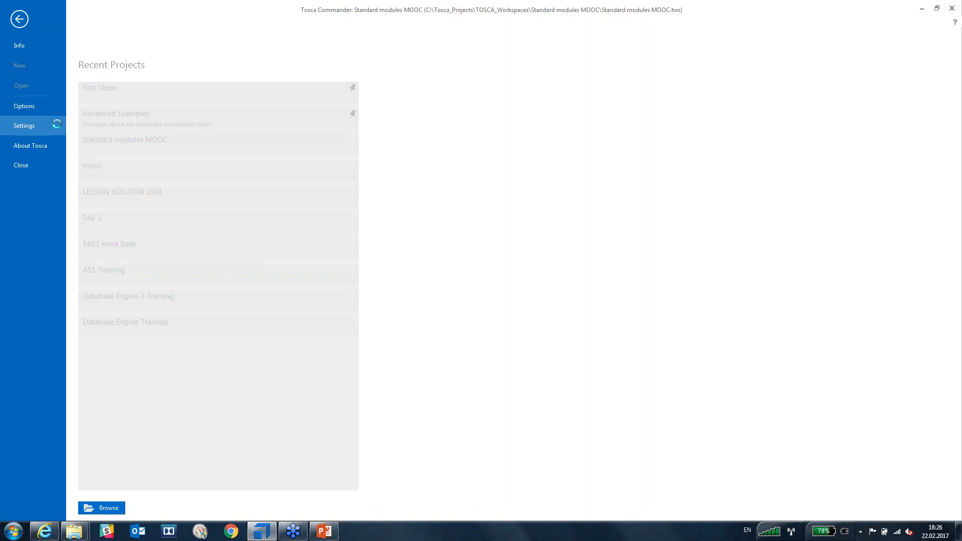
left_click(55, 124)
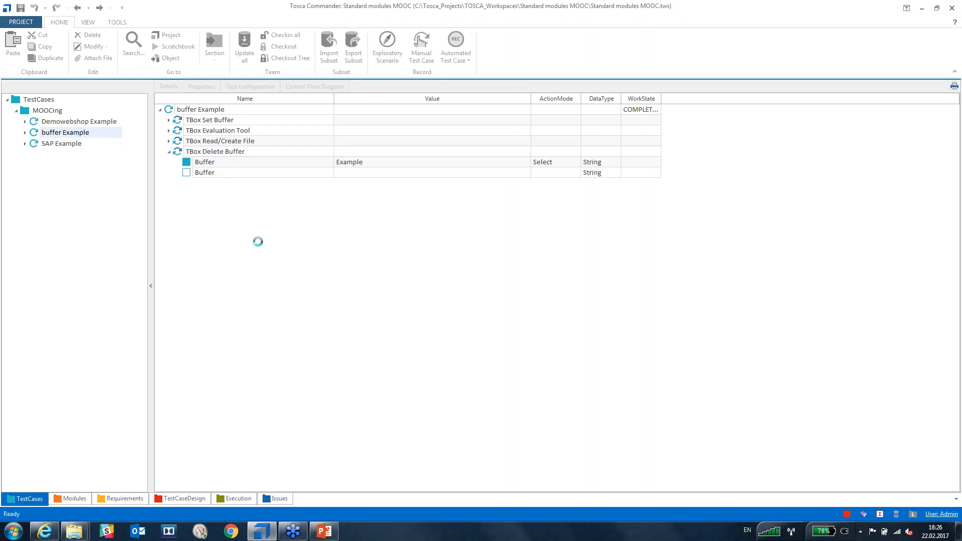
left_click(254, 250)
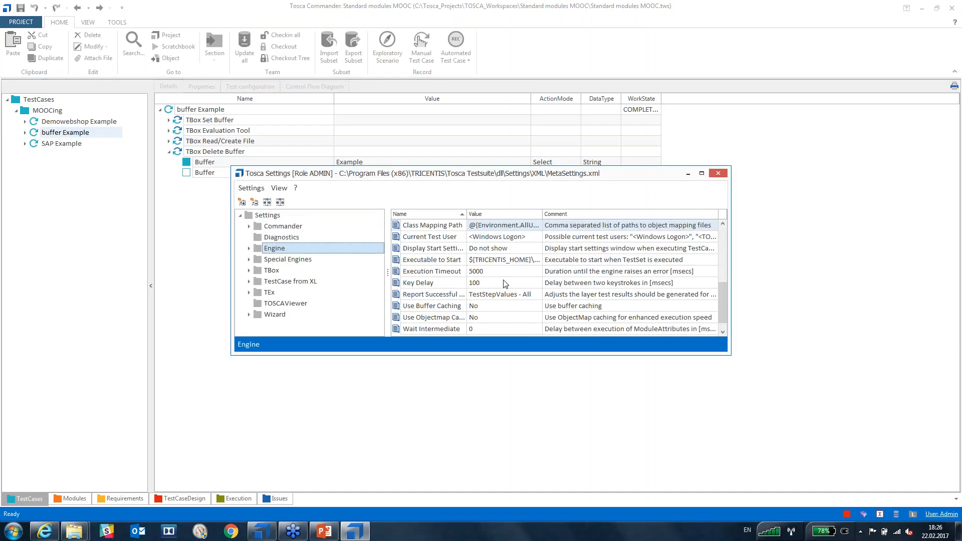
left_click(529, 281)
scroll(613, 282, "up", 5)
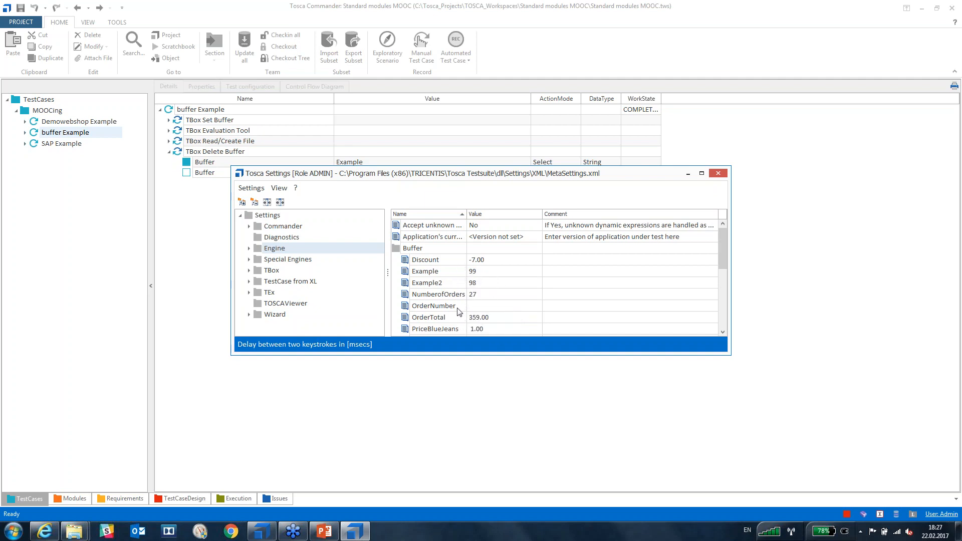
scroll(460, 311, "down", 2)
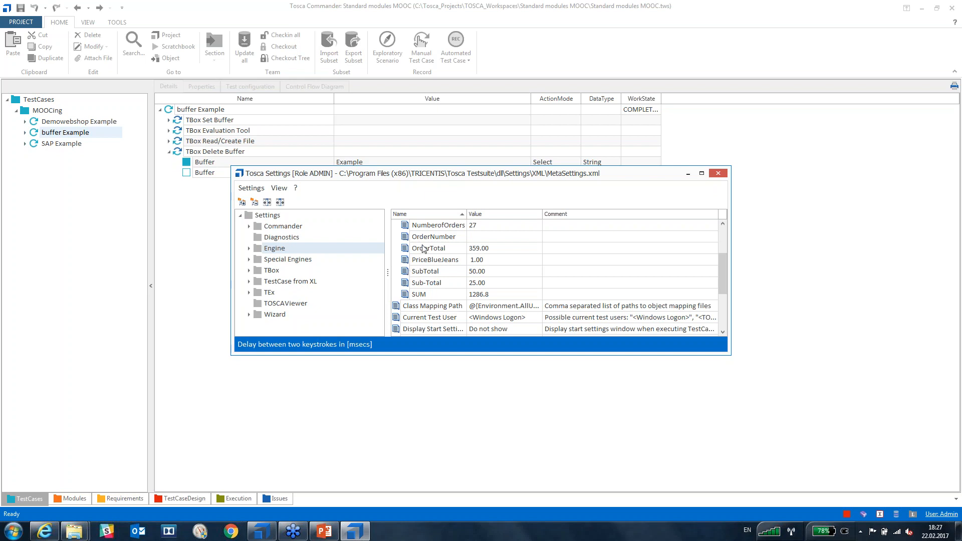
left_click(718, 174)
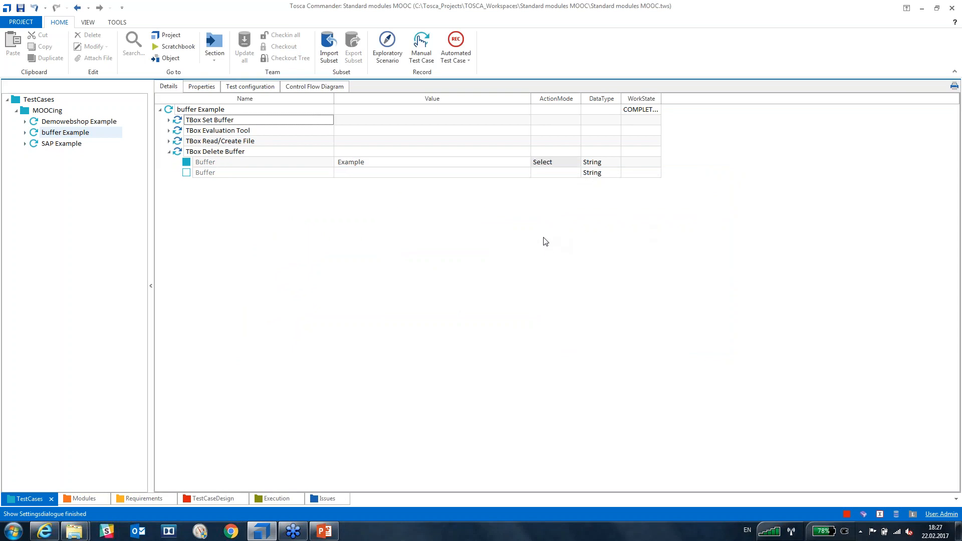
Collapse TBox Delete Buffer and dock the Modules section as its own view.
left_click(169, 151)
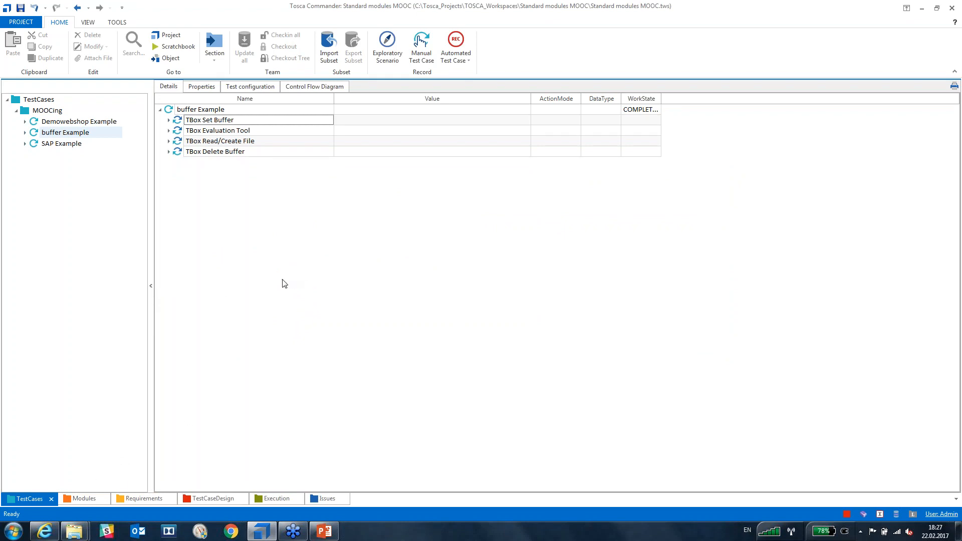
left_click(80, 500)
left_click_drag(79, 500, 485, 319)
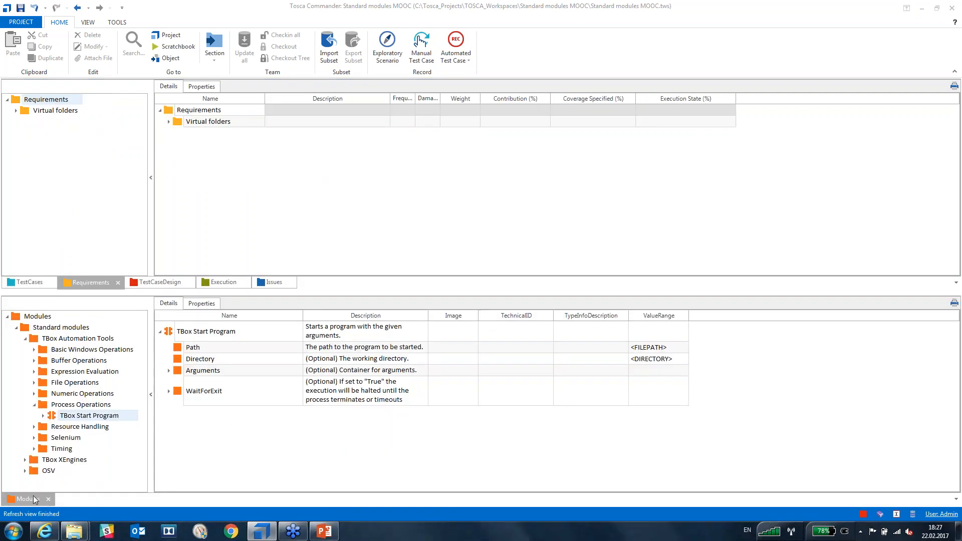
left_click(29, 283)
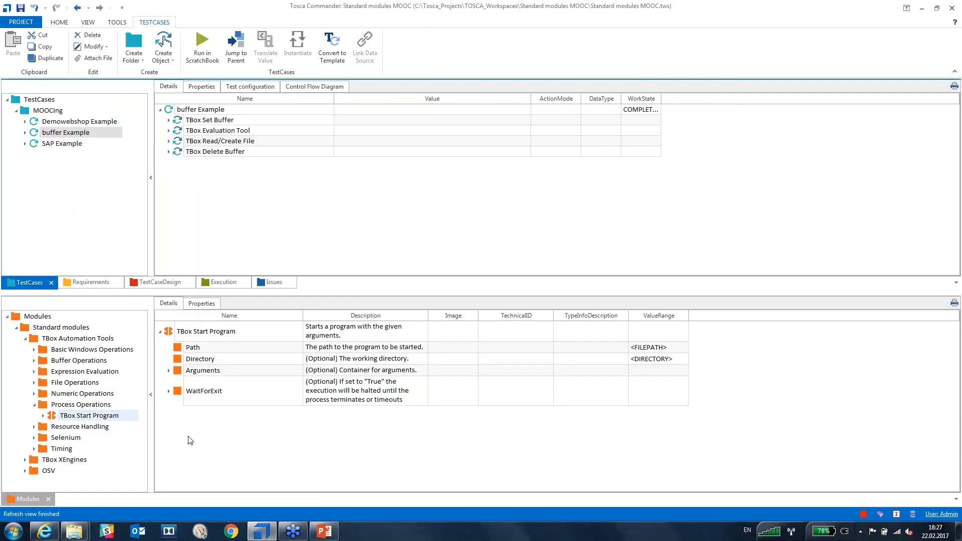
Drag TBox Start Program into buffer Example, delete it again, and return to TestCases.
left_click(172, 335)
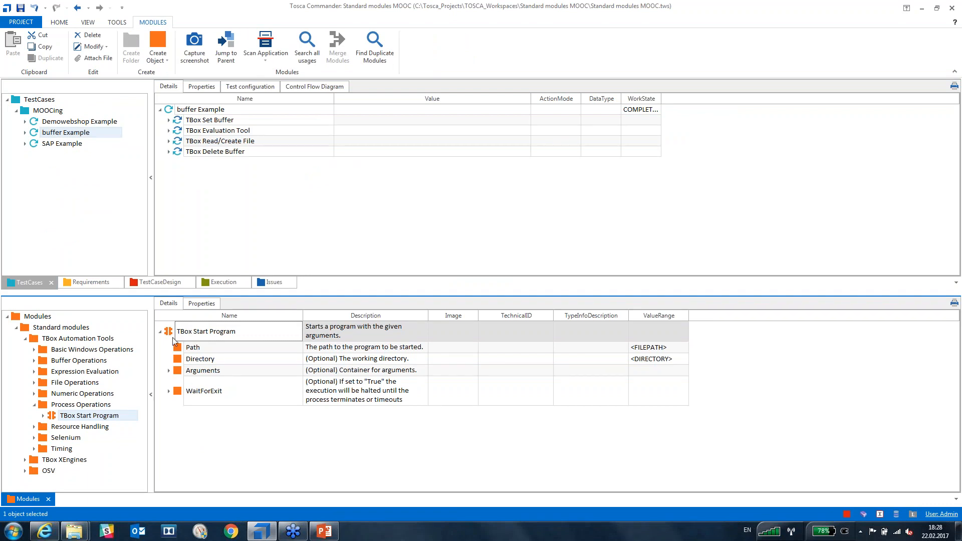
left_click_drag(168, 335, 228, 219)
left_click(178, 161)
key("Delete")
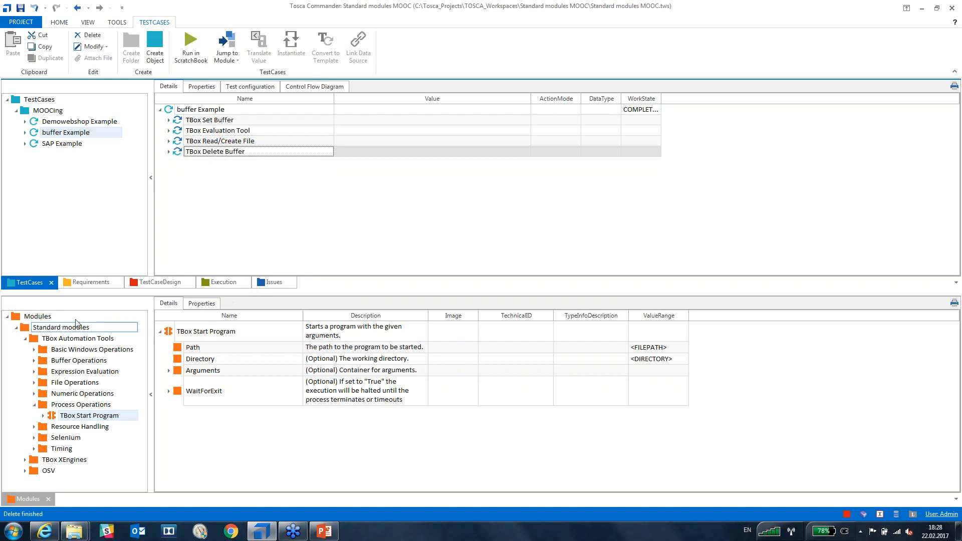
left_click_drag(20, 500, 330, 500)
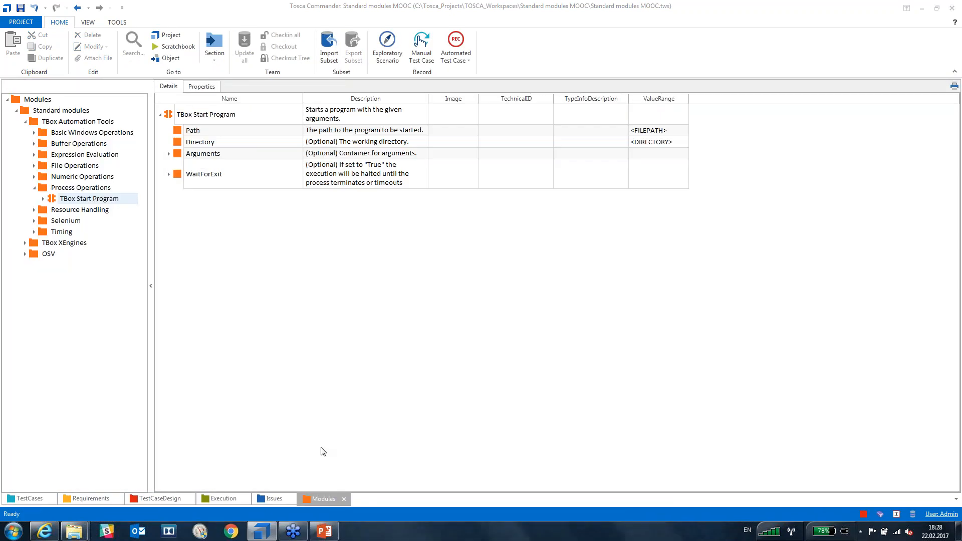
left_click(29, 499)
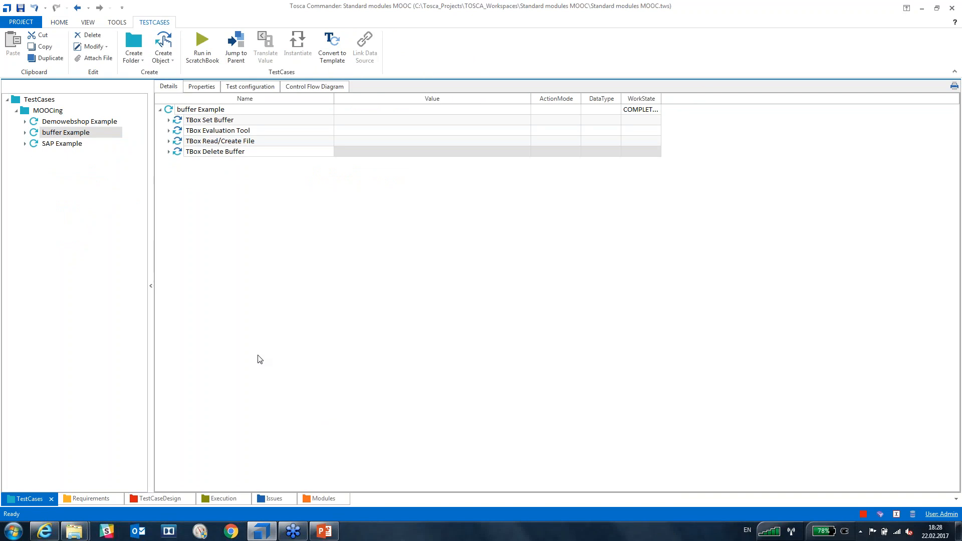
right_click(169, 111)
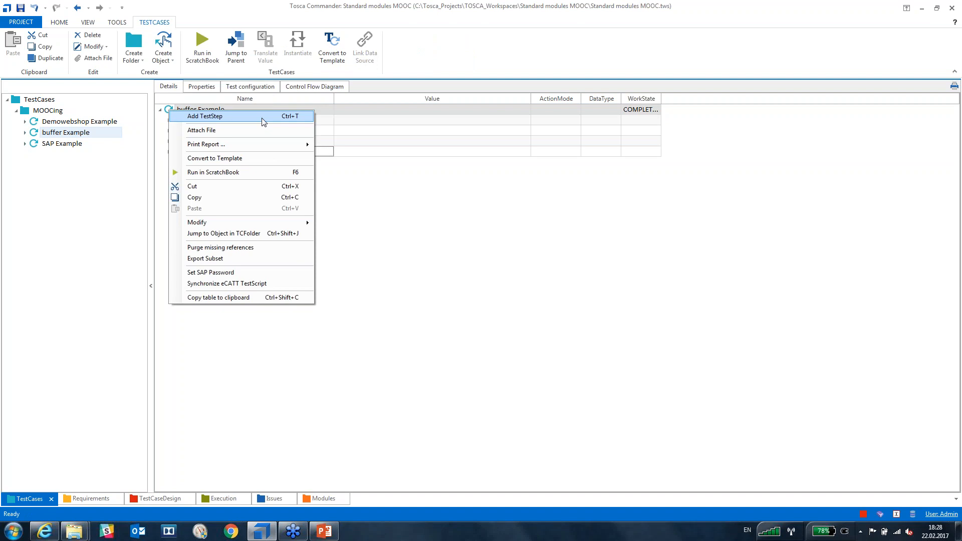
left_click(263, 121)
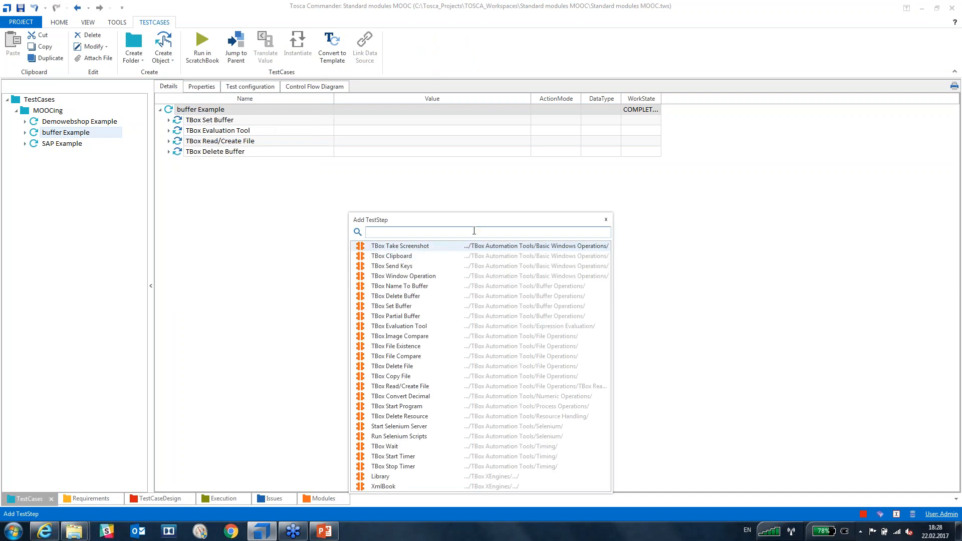
type("liv")
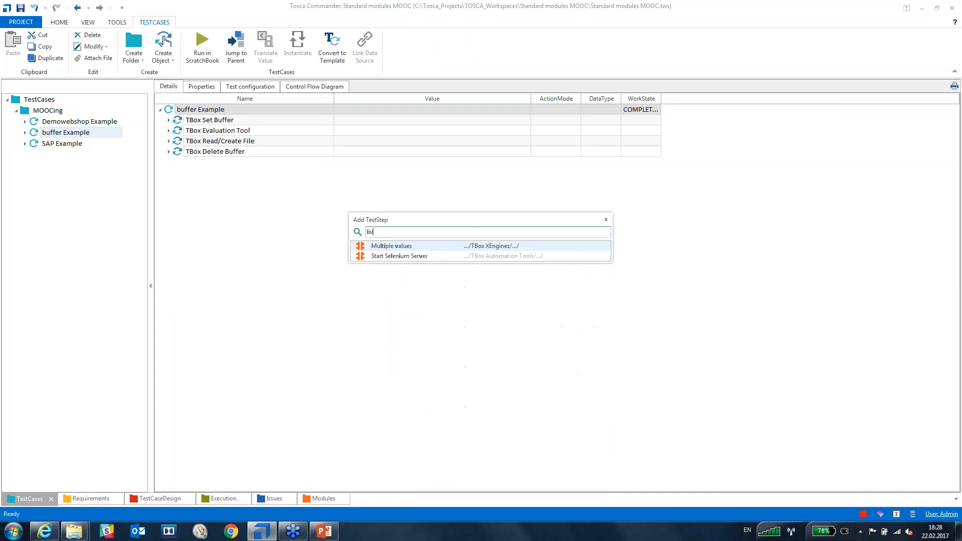
key("BackSpace")
key("BackSpace")
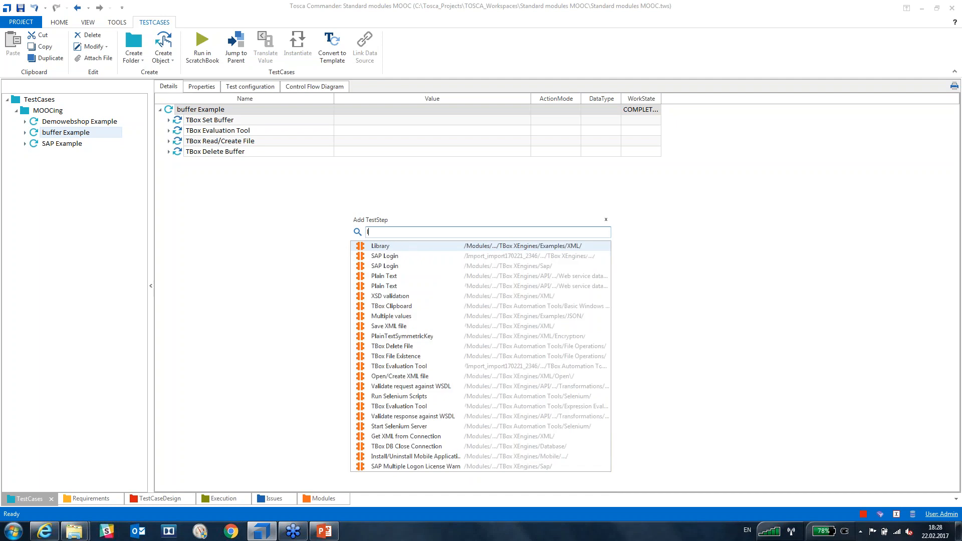
key("BackSpace")
type("sap")
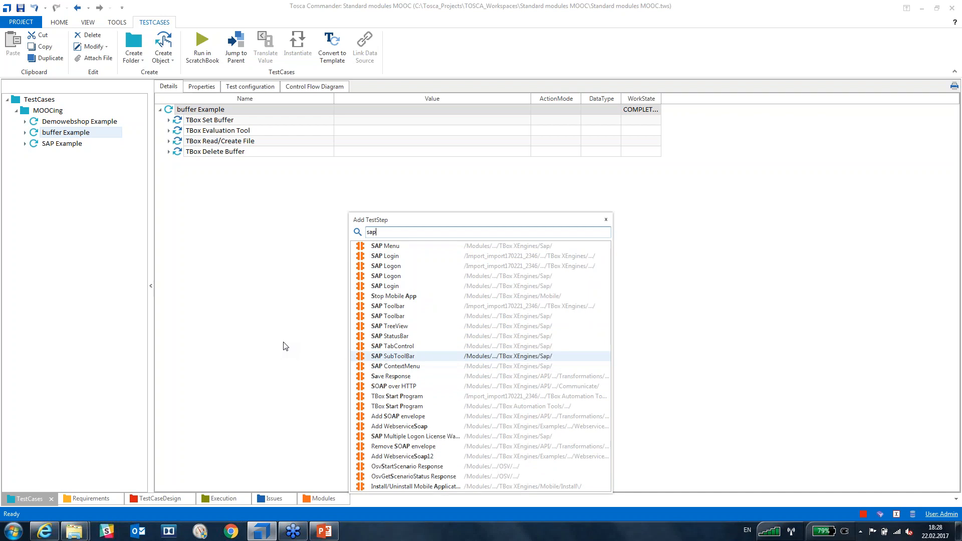
left_click(604, 220)
right_click(168, 110)
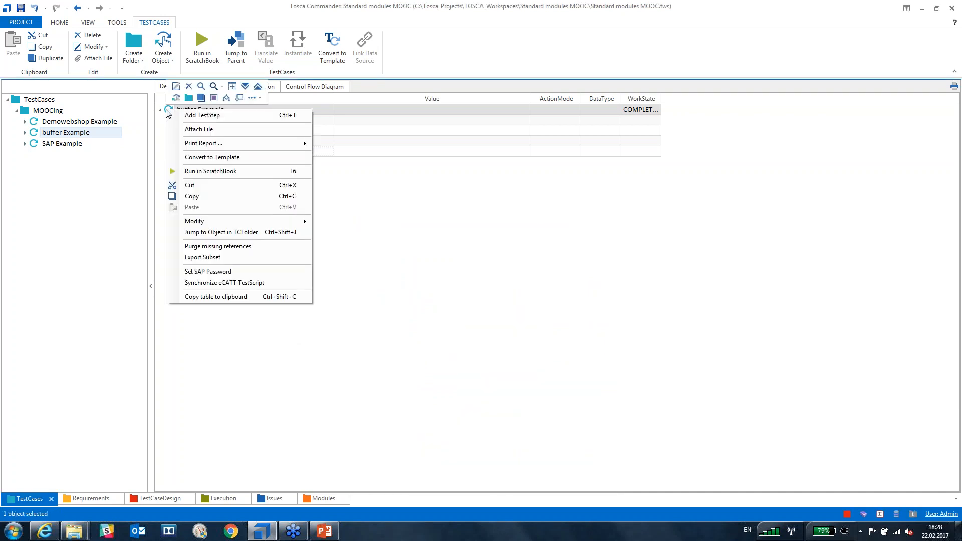
left_click(206, 161)
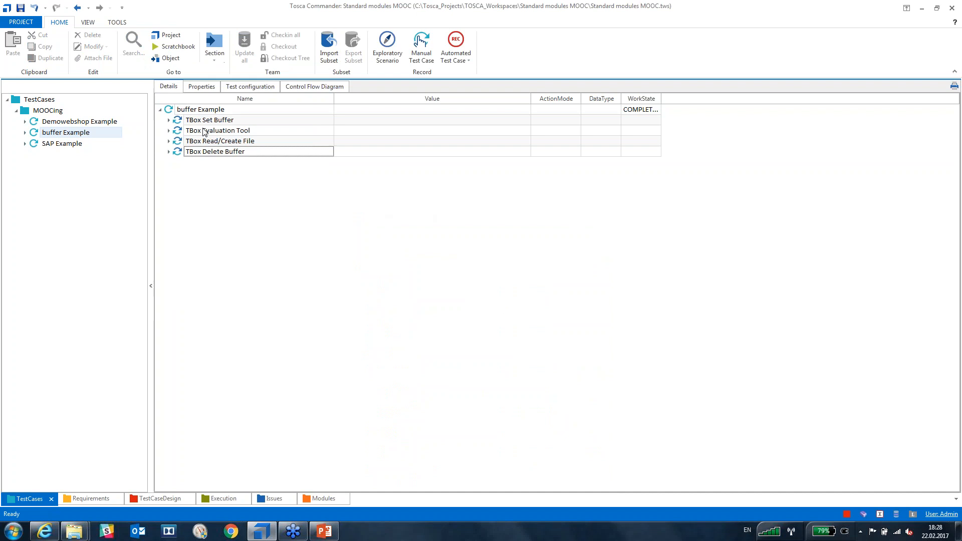
left_click(188, 111)
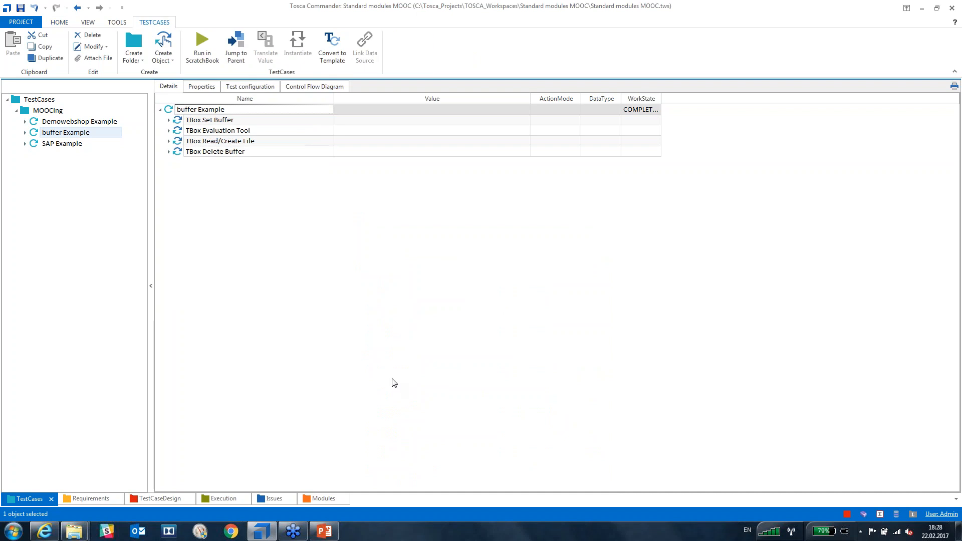
key("ctrl+t")
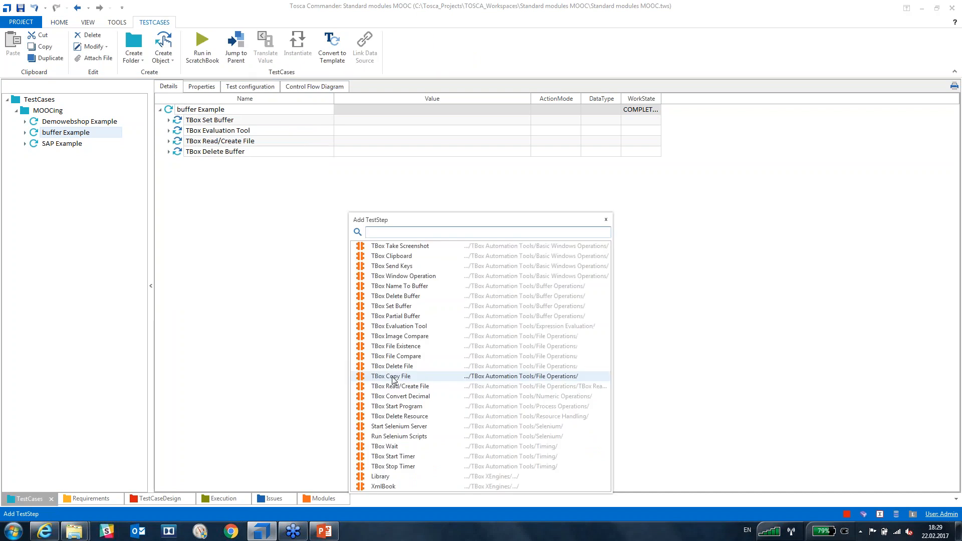
left_click(606, 219)
left_click(592, 225)
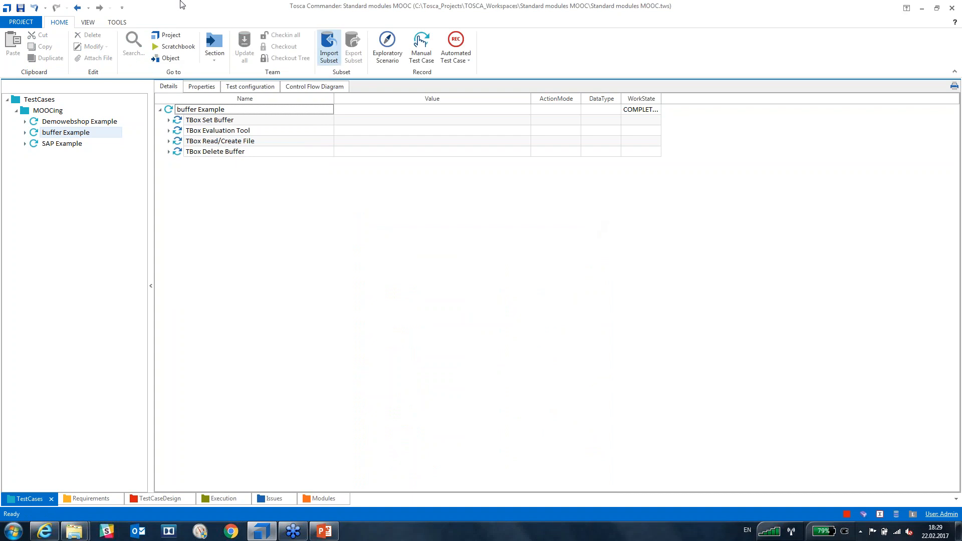
Present slide 8, 'Next Webinar', full screen in PowerPoint.
left_click(324, 530)
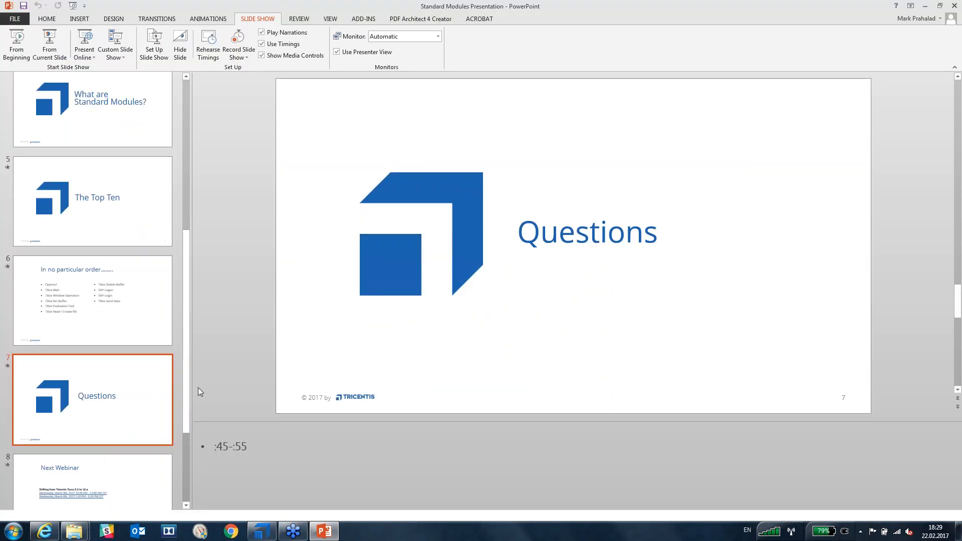
left_click(144, 479)
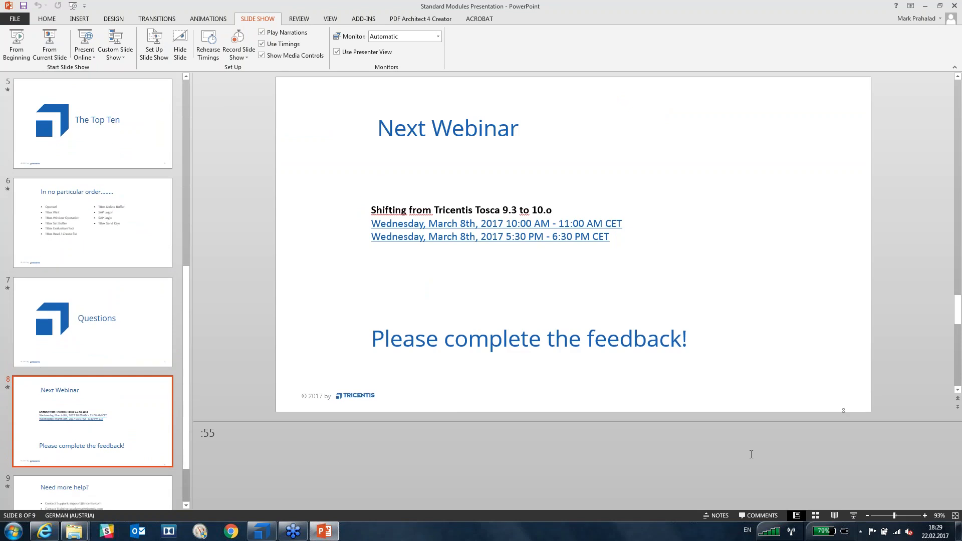
left_click(55, 40)
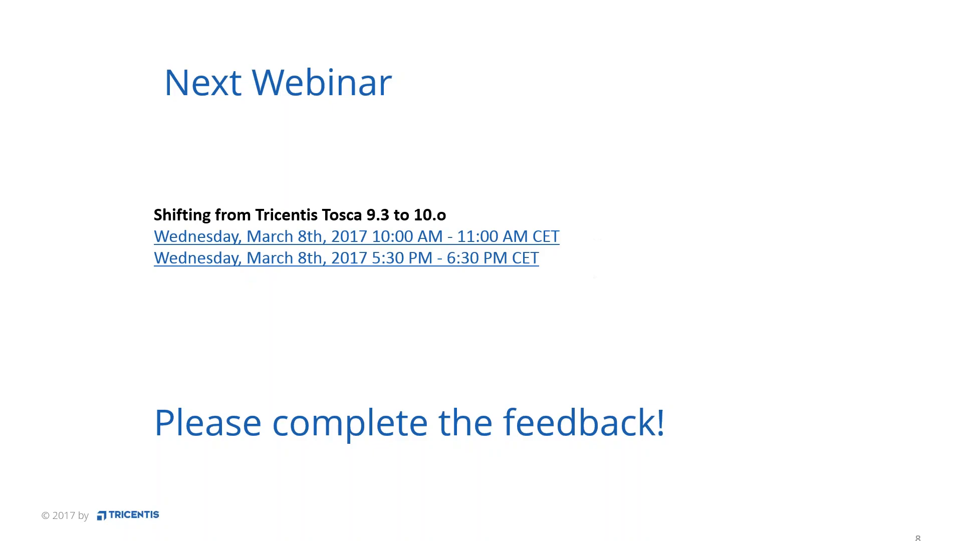